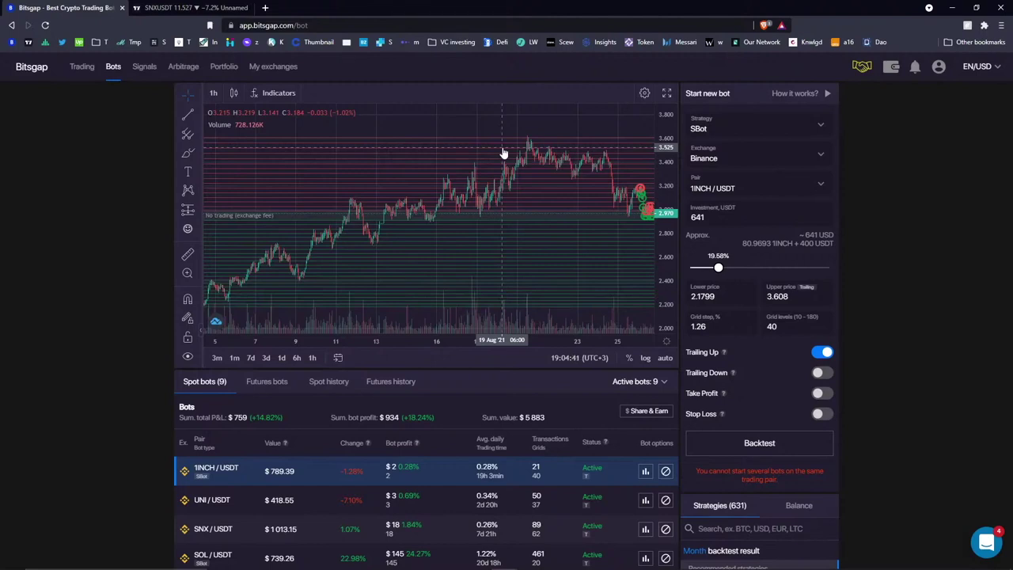
Open the trading page and enable Take profit on the 1INCH limit buy order, adding four more profit targets.
click(85, 68)
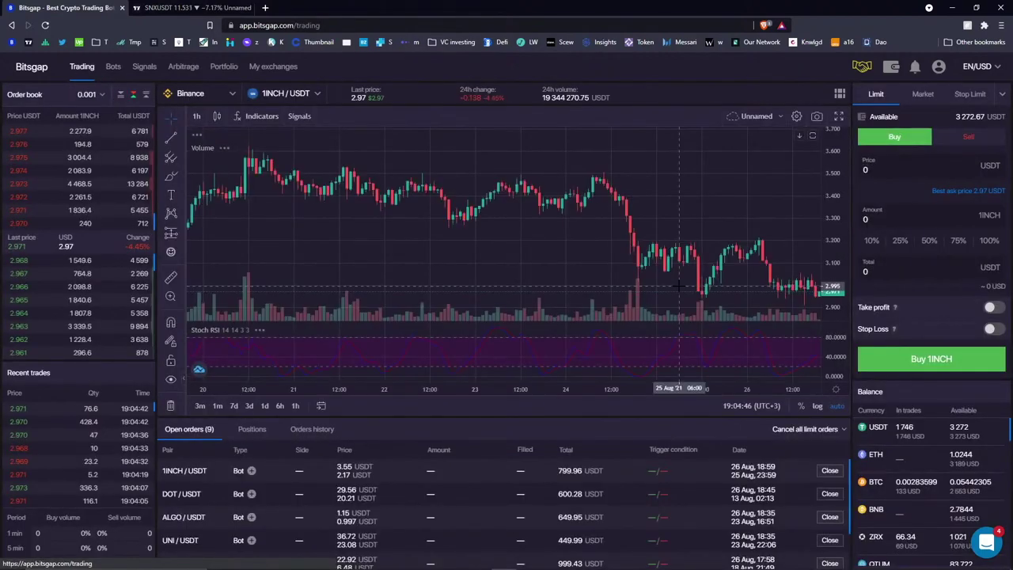
click(888, 171)
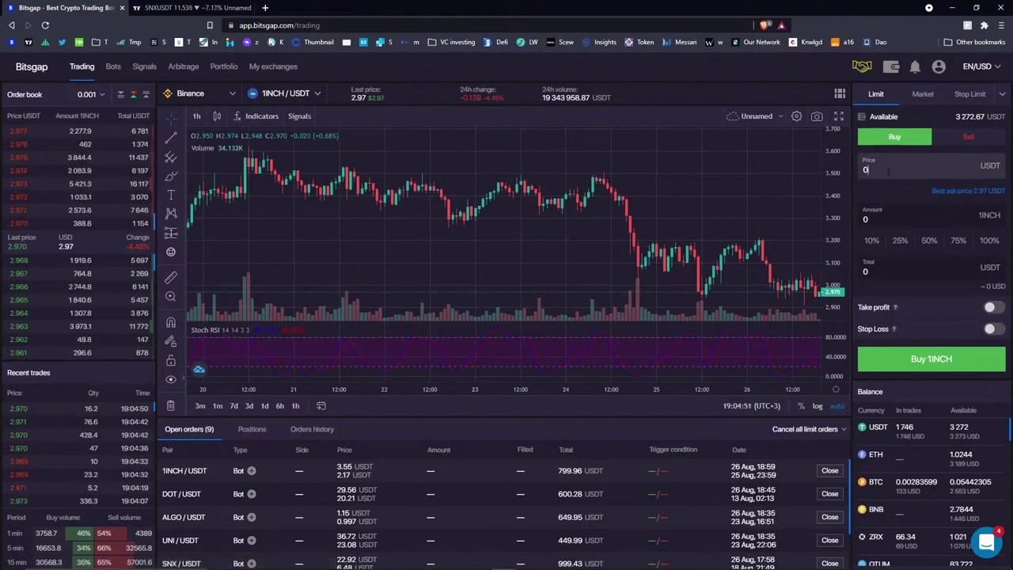
click(990, 307)
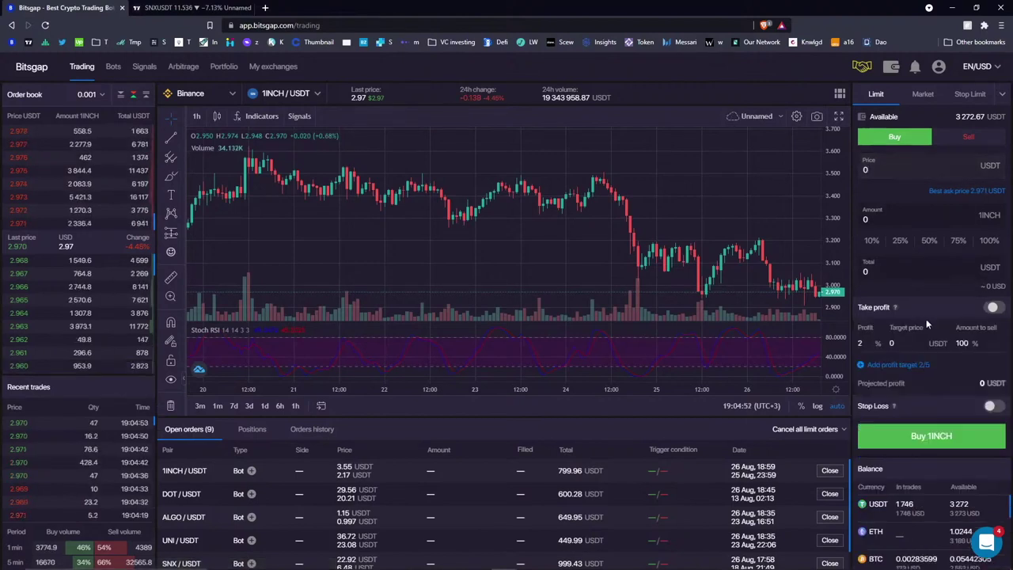
click(880, 365)
click(886, 387)
click(888, 408)
click(897, 429)
click(860, 343)
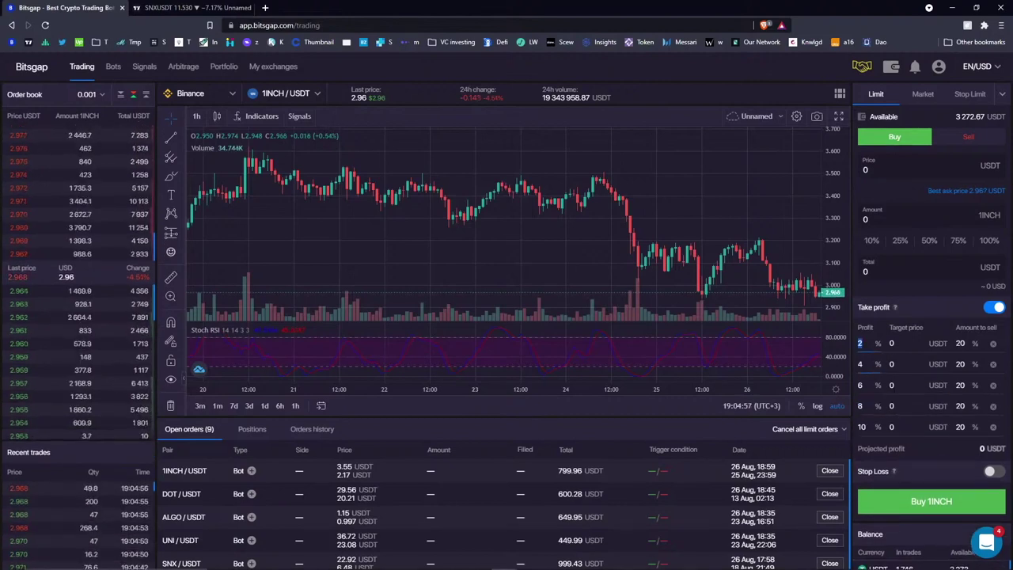
click(893, 344)
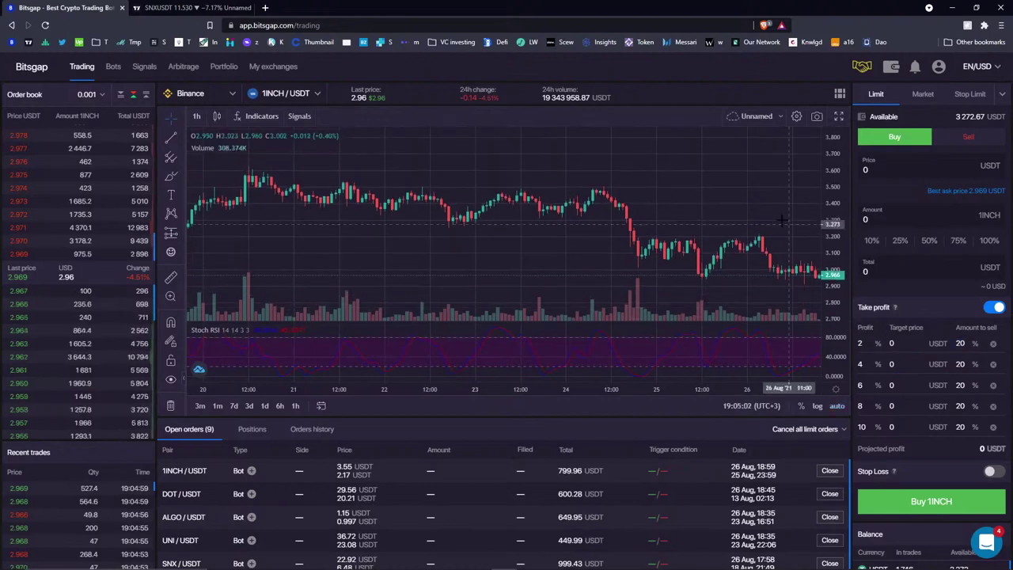
Enable Stop Loss on the 1INCH buy order and show its trigger and trailing settings.
scroll(782, 221, down, 5)
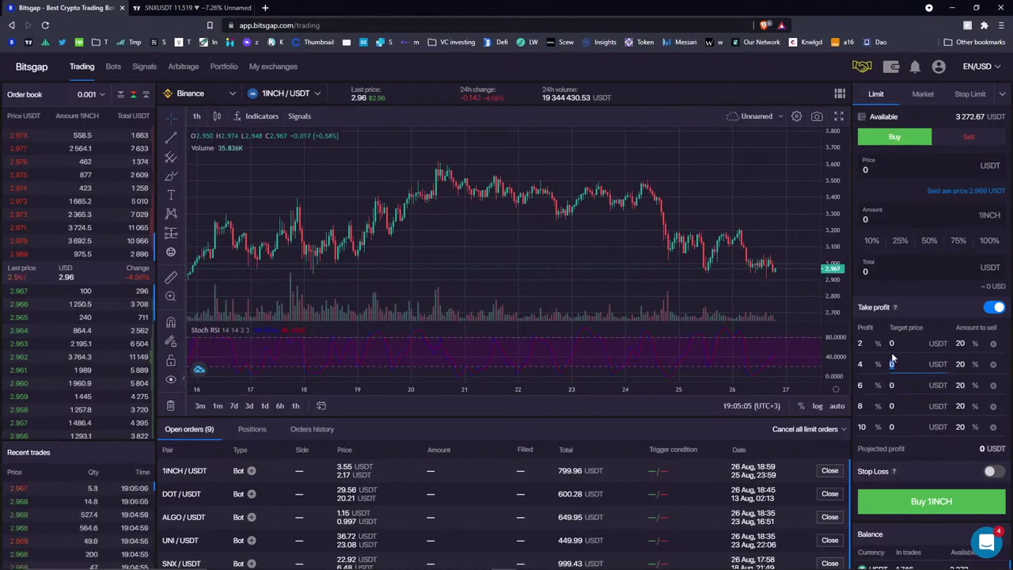
click(989, 470)
scroll(961, 448, down, 1)
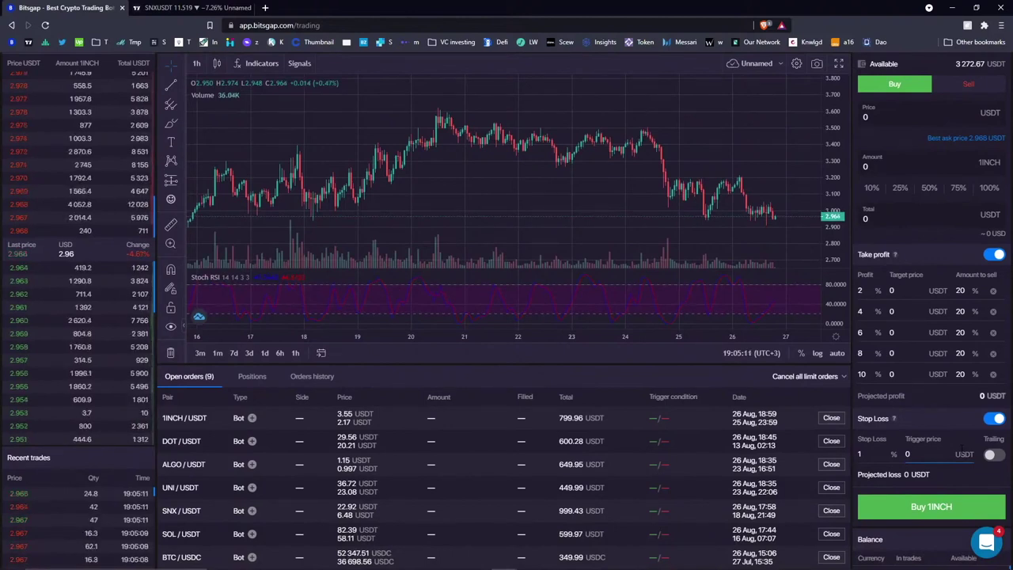
scroll(946, 362, up, 1)
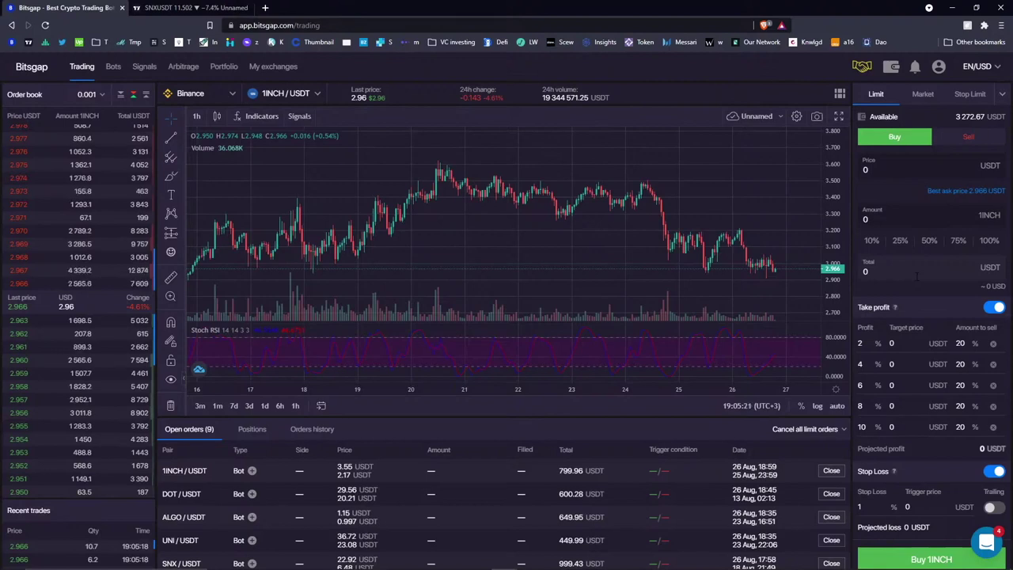
Open the portfolio overview and examine the coin holdings, their values and the returns, including the Wootrade row.
click(224, 66)
scroll(245, 297, down, 1)
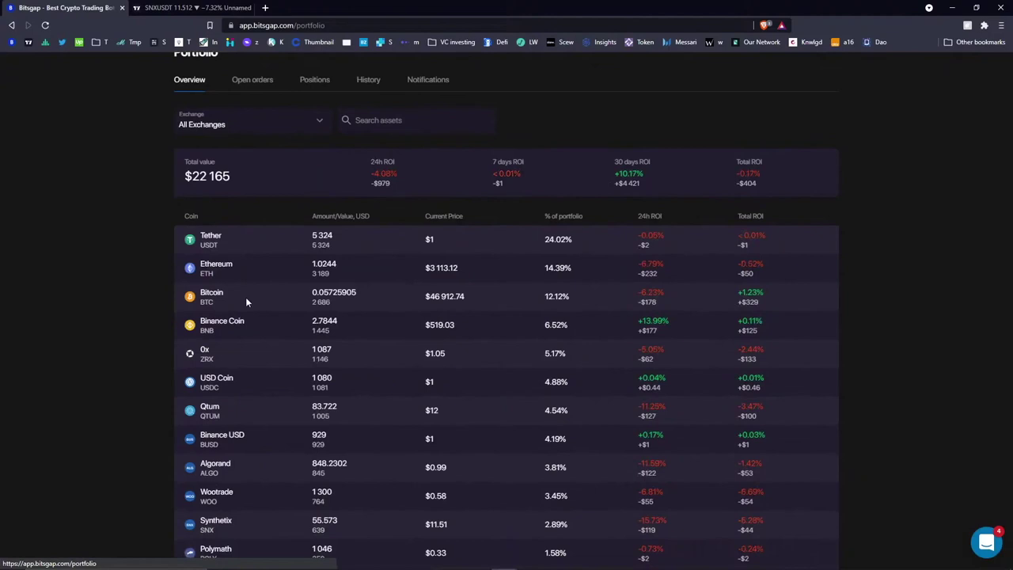
scroll(239, 343, down, 2)
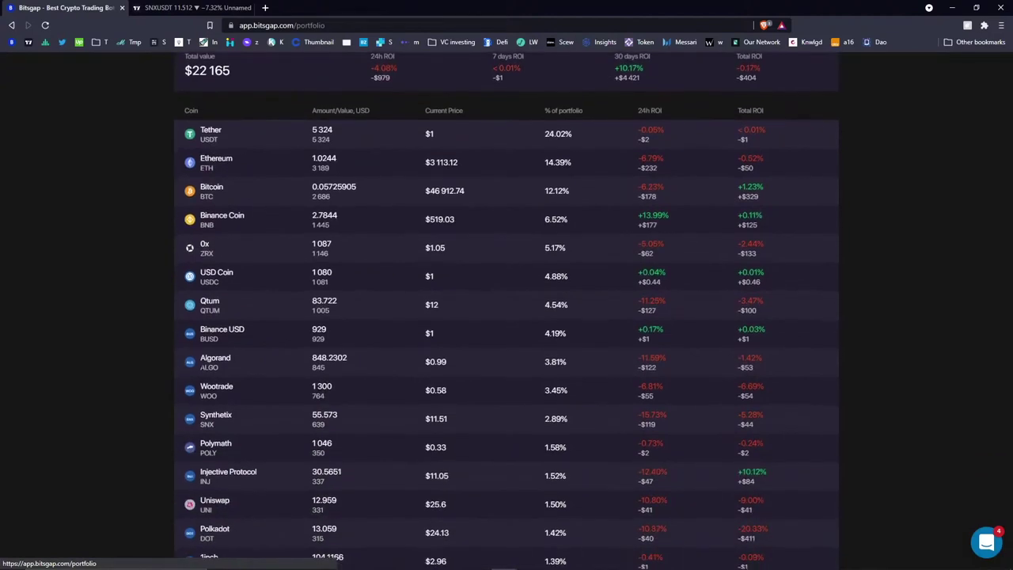
drag(218, 395, 247, 396)
triple_click(236, 392)
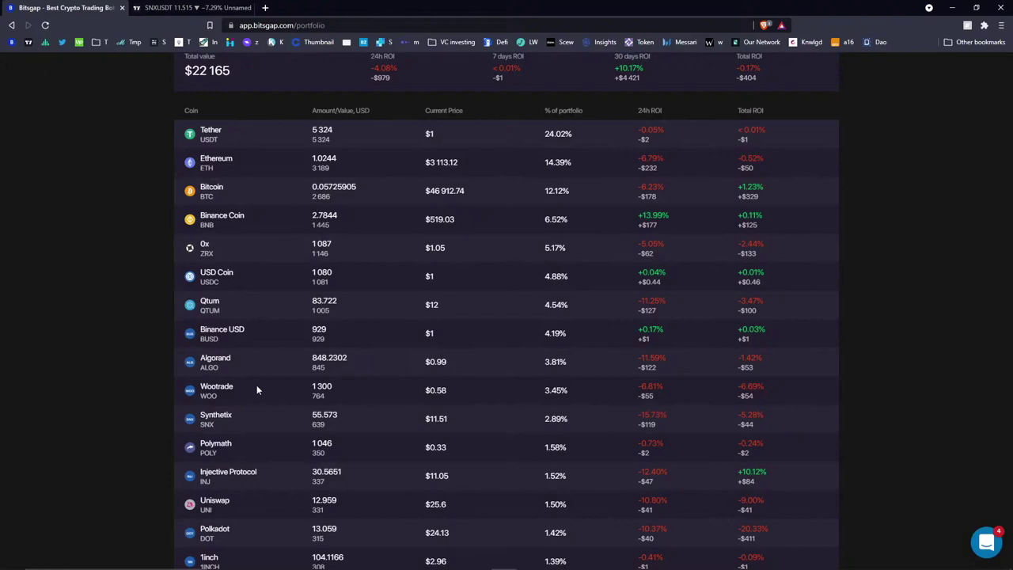
mouse_move(236, 387)
mouse_down()
mouse_move(224, 387)
mouse_move(228, 396)
mouse_up()
scroll(450, 313, up, 1)
scroll(450, 314, up, 2)
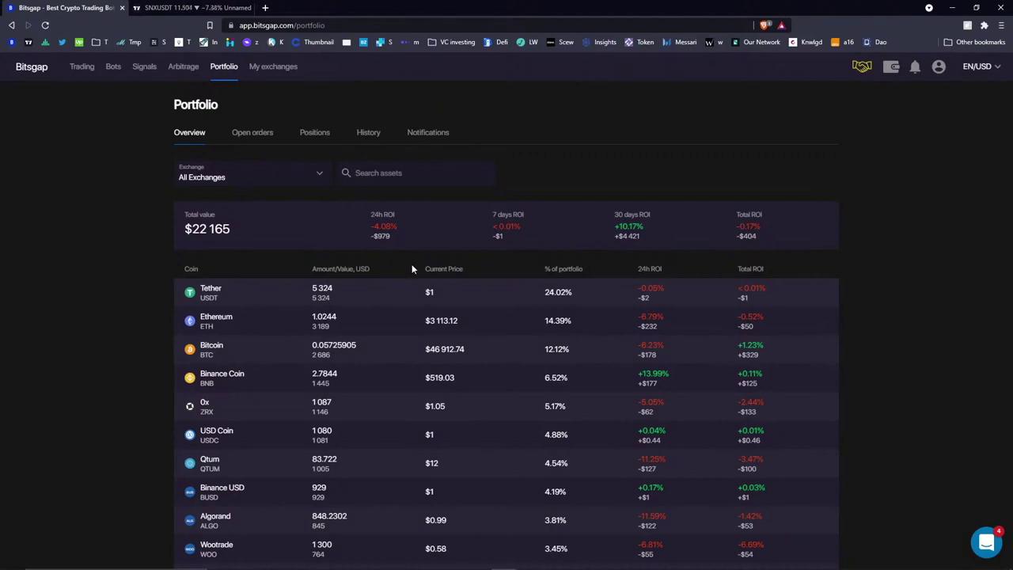
scroll(407, 271, down, 2)
scroll(404, 272, up, 2)
Load the bots page again, and view the balance diversification notes on the BNBUSDT chart in TradingView.
click(82, 70)
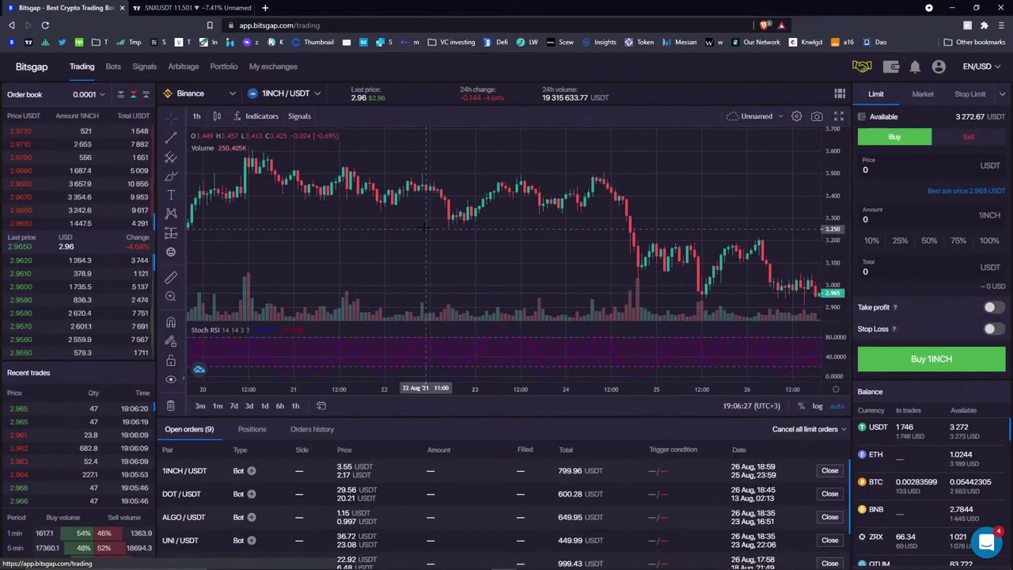
click(111, 76)
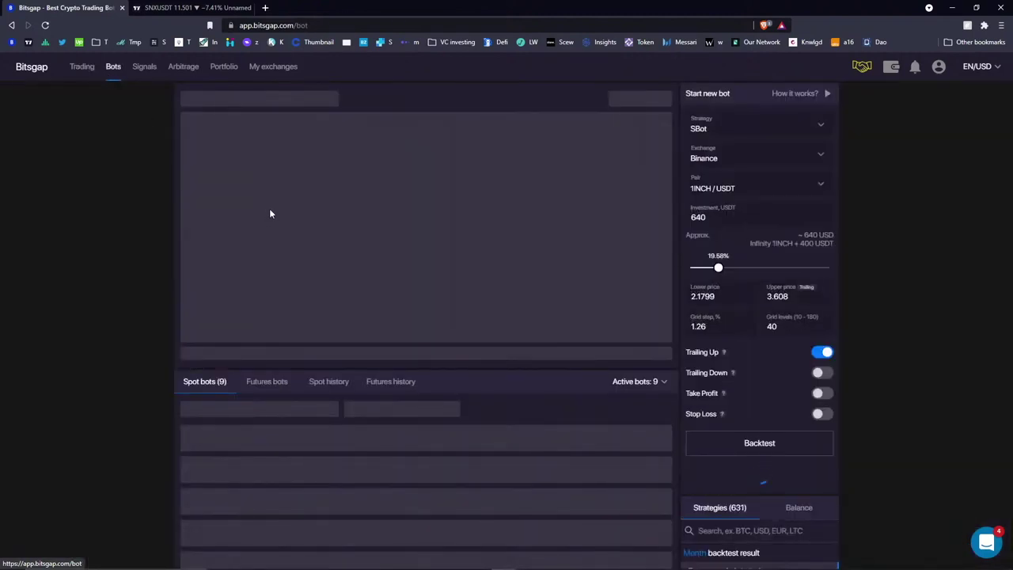
click(190, 8)
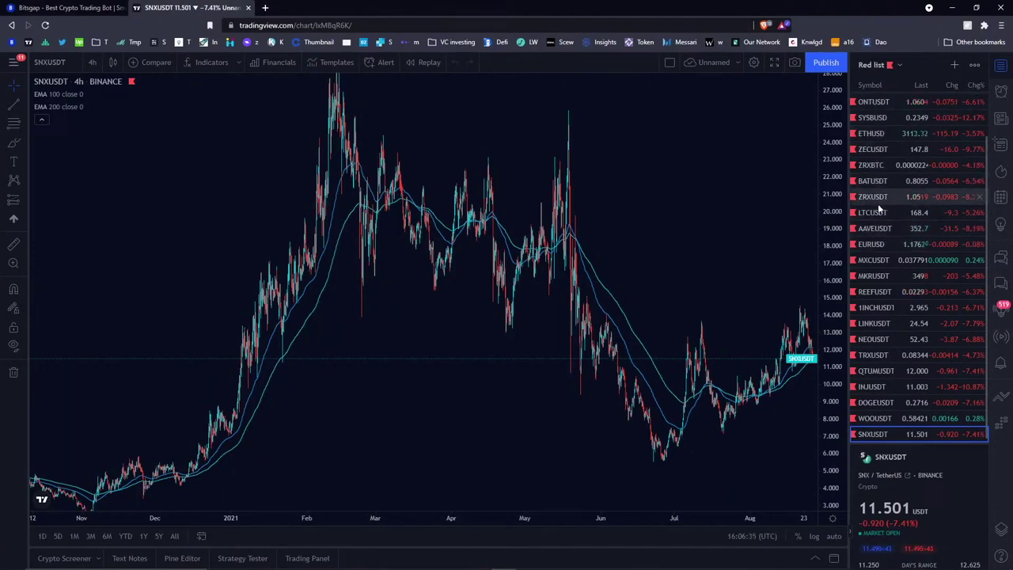
scroll(883, 202, up, 2)
click(878, 121)
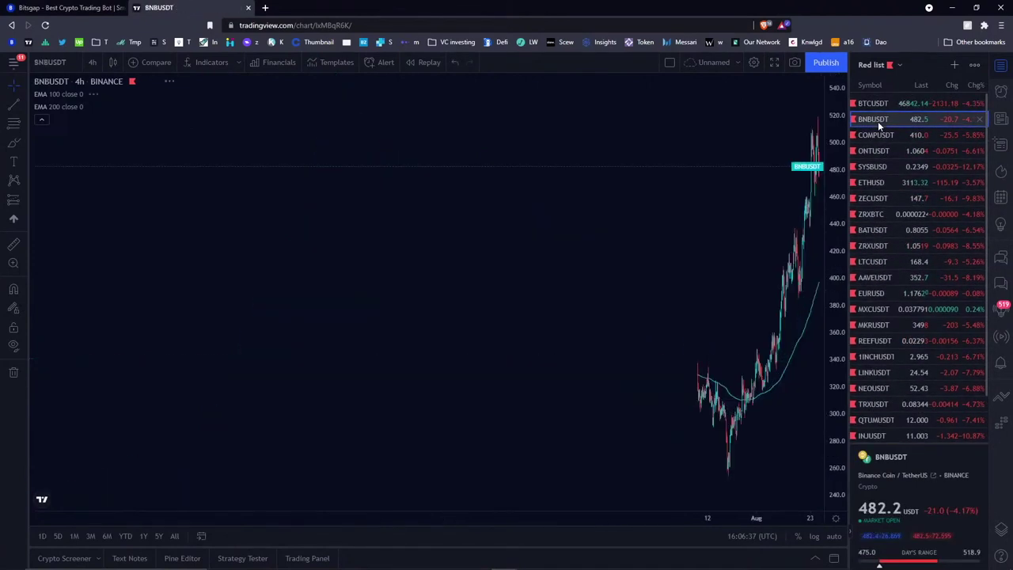
scroll(317, 174, right, 6)
mouse_move(375, 132)
mouse_down()
mouse_move(389, 136)
mouse_move(360, 170)
mouse_up()
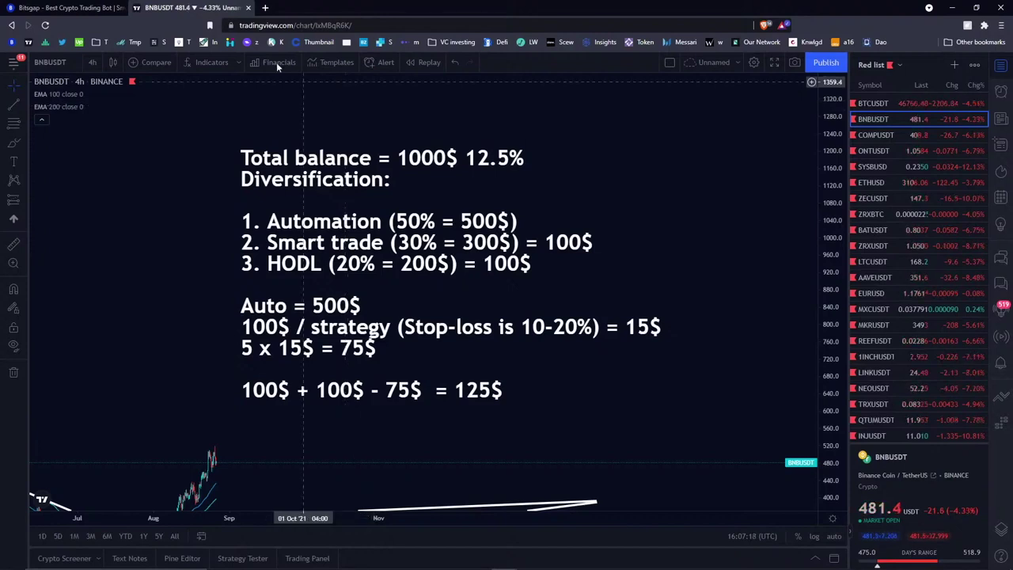
Back in Bitsgap, inspect the SOL/USDT, ALGO/USDT and DOT/USDT spot bots and show the available bot strategy types.
click(56, 8)
scroll(317, 364, down, 3)
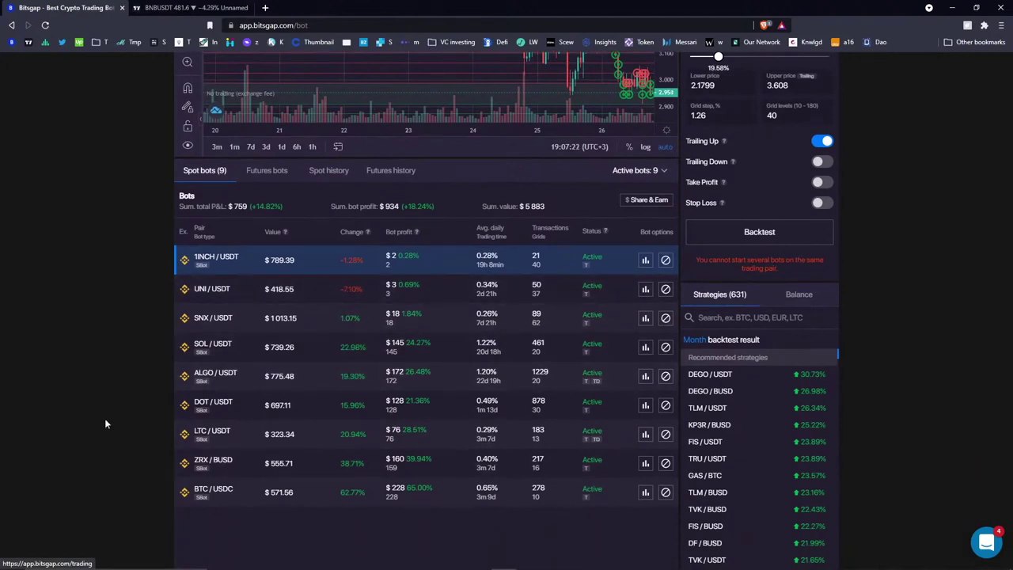
click(220, 354)
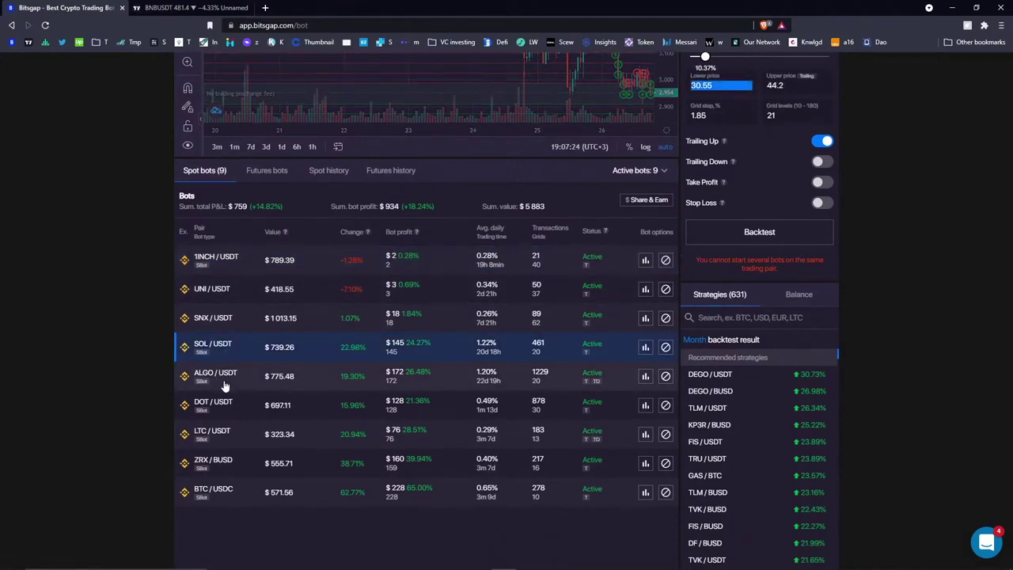
key(Down)
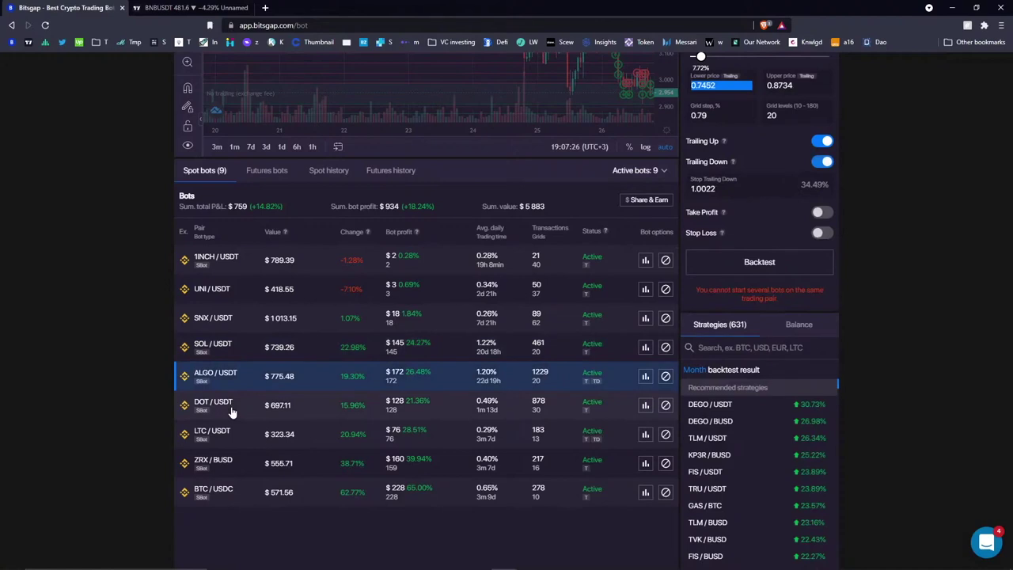
click(232, 408)
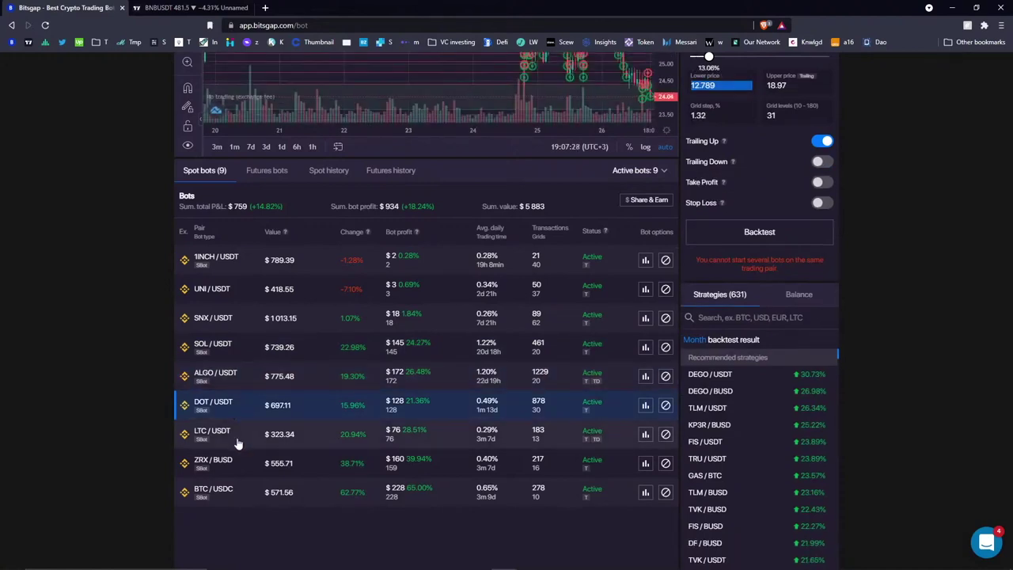
scroll(237, 443, up, 3)
click(706, 129)
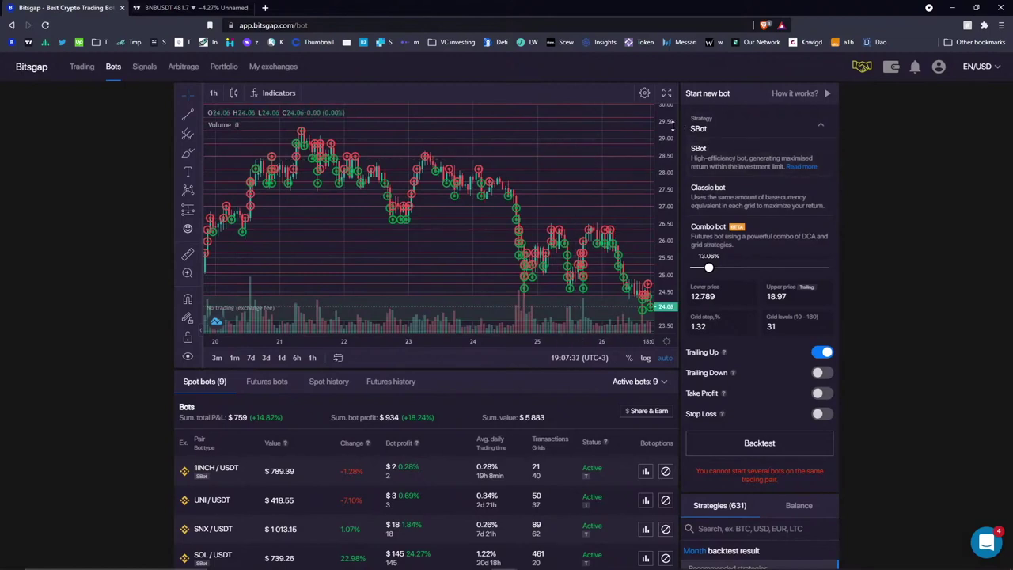
Draw a sideways wave with the Brush in an empty area of the DOT/USDT chart, and delete it.
scroll(601, 238, down, 2)
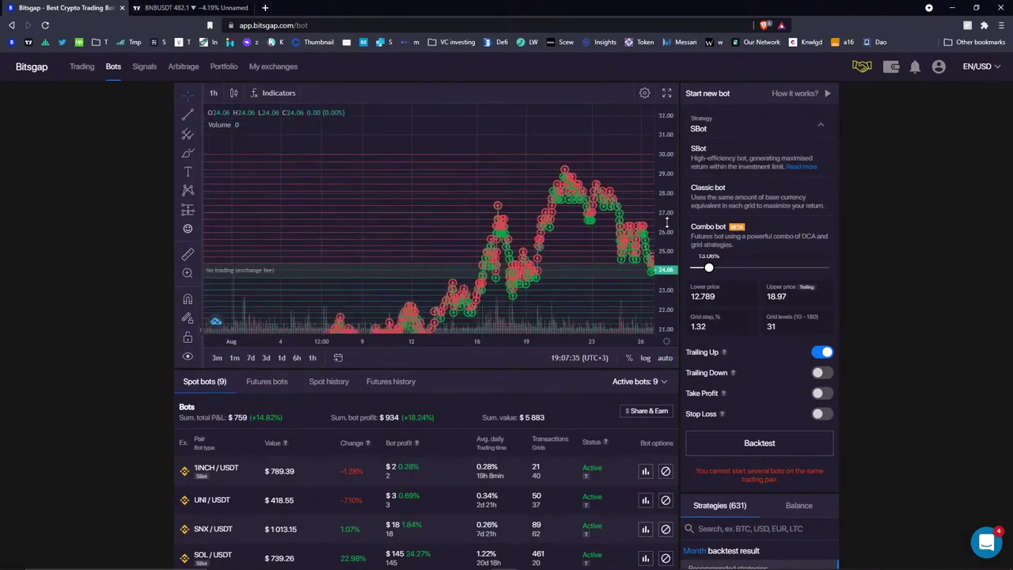
scroll(451, 158, right, 10)
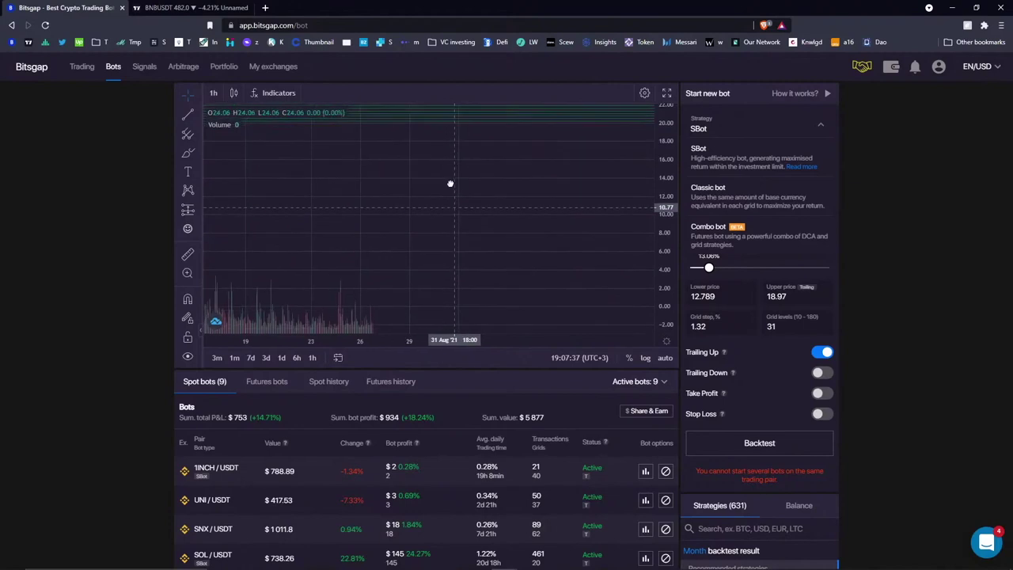
click(188, 154)
mouse_move(313, 242)
mouse_down()
mouse_move(480, 245)
mouse_move(579, 225)
mouse_move(644, 229)
mouse_up()
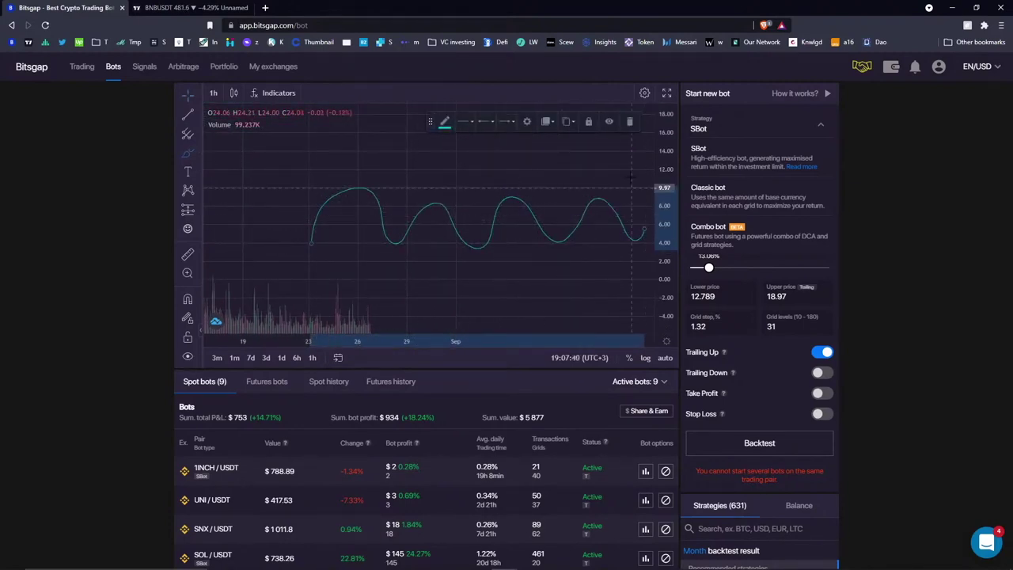
click(631, 122)
Brush a falling zigzag that turns into a rising arrow on the chart, delete it and collapse the strategy list.
mouse_move(256, 154)
mouse_down()
mouse_move(263, 147)
mouse_move(286, 176)
mouse_move(360, 201)
mouse_move(386, 254)
mouse_move(404, 258)
mouse_move(554, 142)
mouse_move(565, 182)
mouse_up()
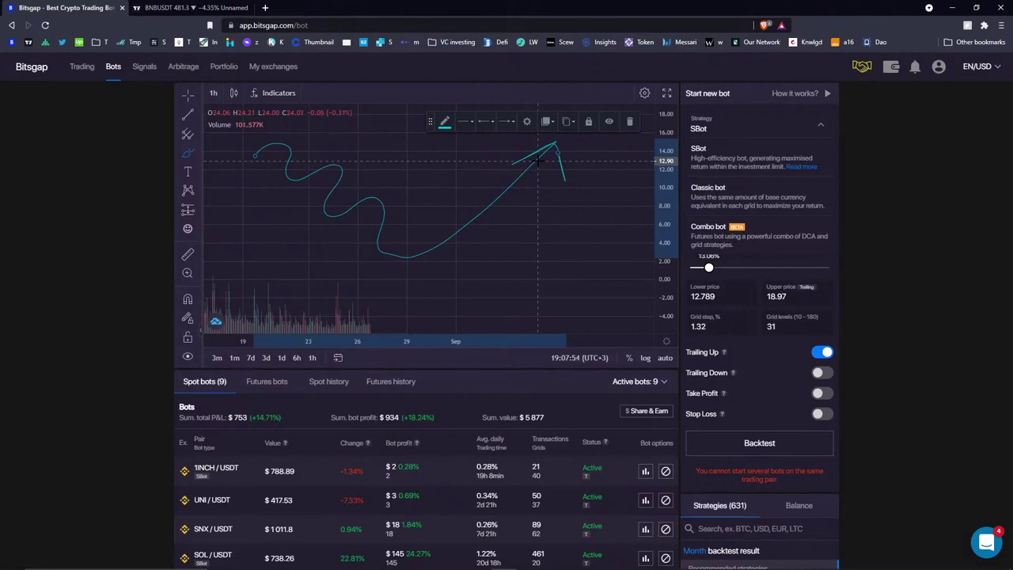
click(629, 129)
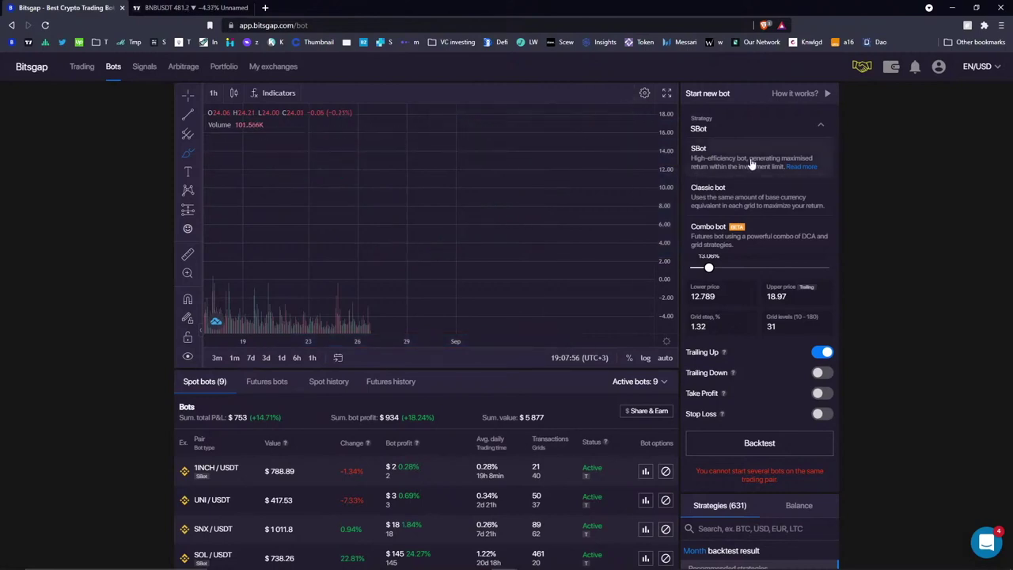
click(742, 131)
Inspect the 1INCH/USDT, UNI/USDT and SNX/USDT spot bots and view the SNX/USDT grid on the chart.
scroll(348, 379, down, 2)
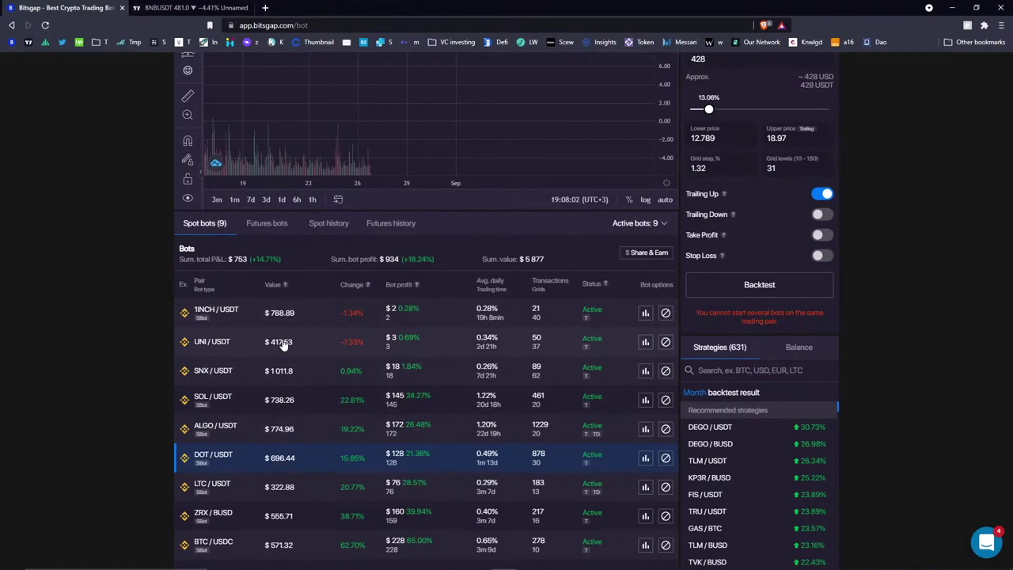
click(245, 321)
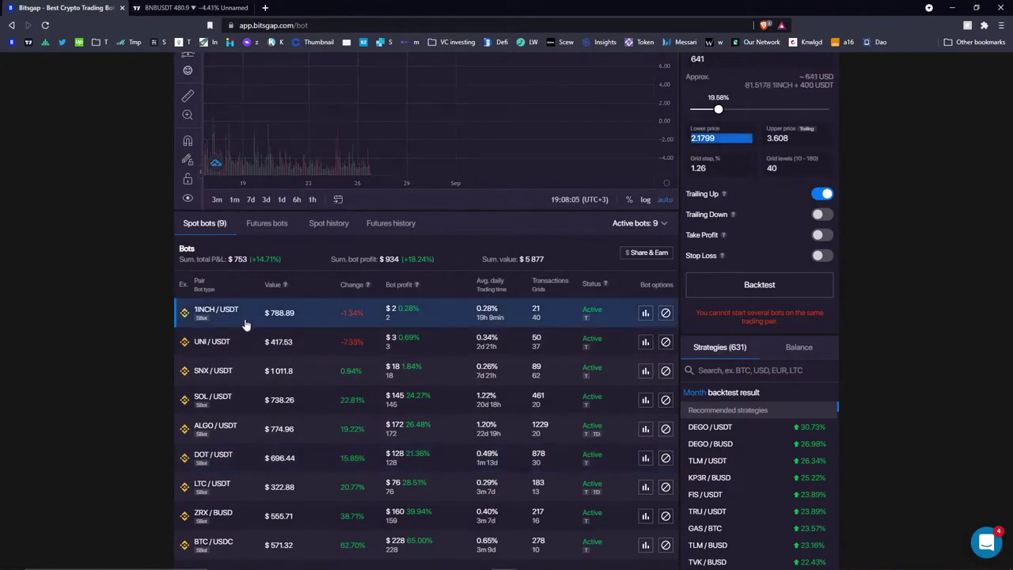
click(230, 346)
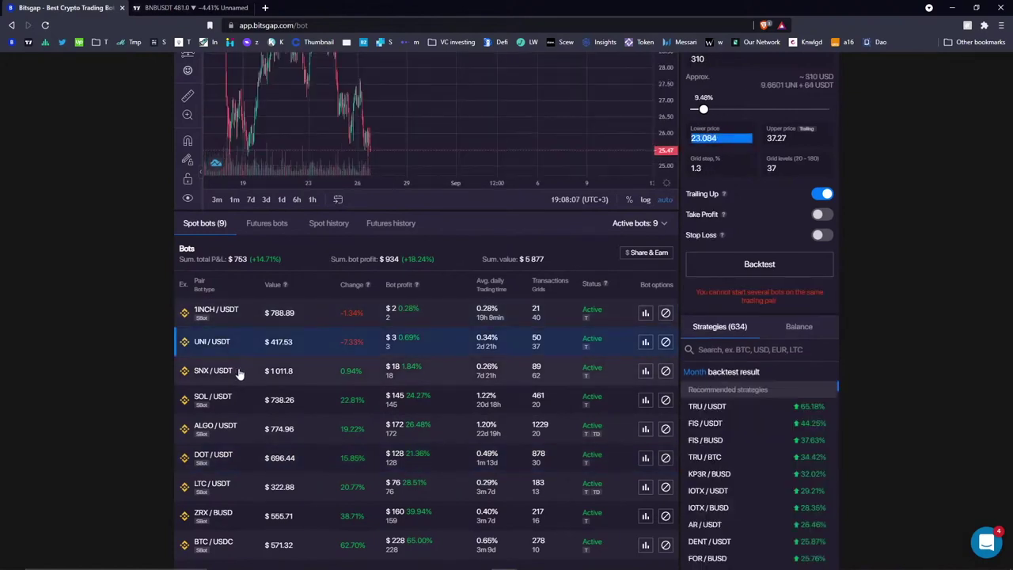
click(240, 374)
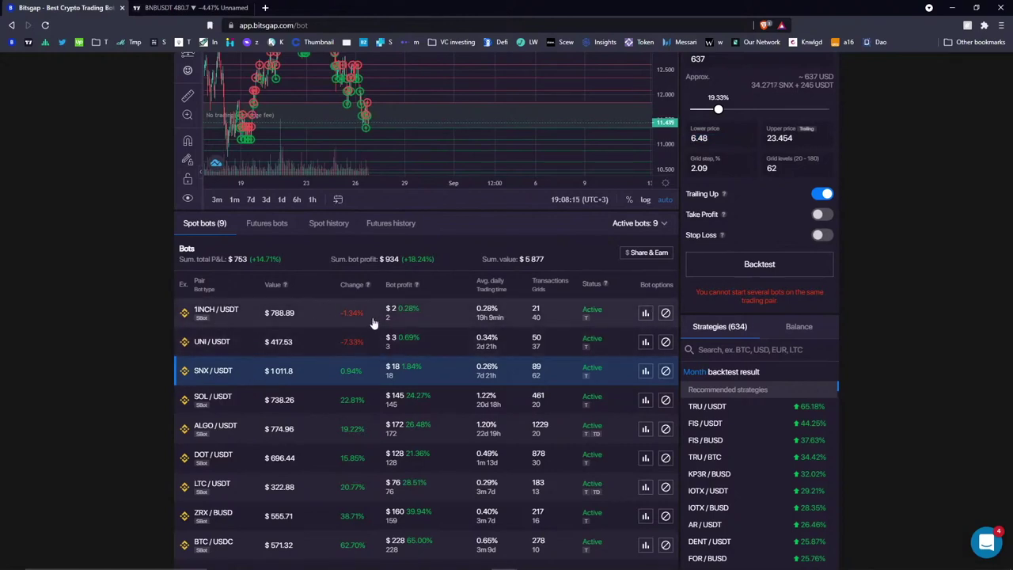
scroll(338, 305, up, 2)
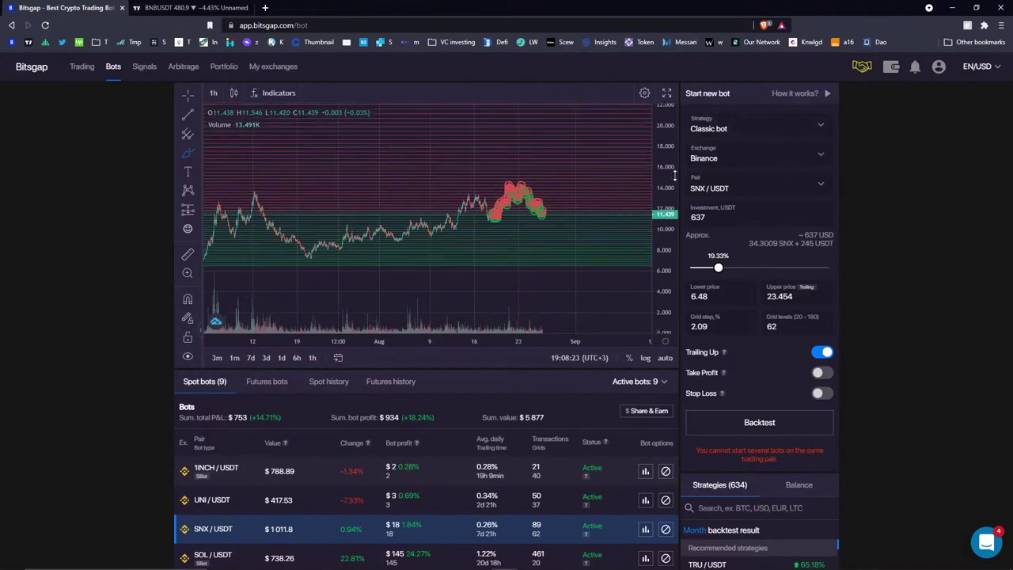
Remove the stray brush stroke, and draw a rising trend line from about 6.2 to about 13.0 under the SNX/USDT lows, deleting it again.
click(533, 137)
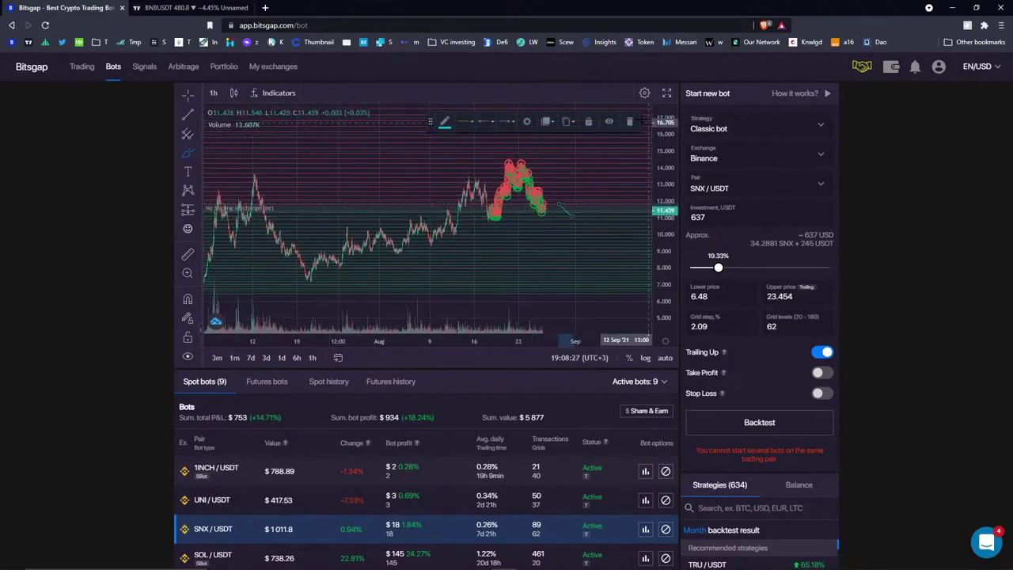
key(Delete)
click(198, 112)
click(215, 103)
click(246, 297)
click(646, 185)
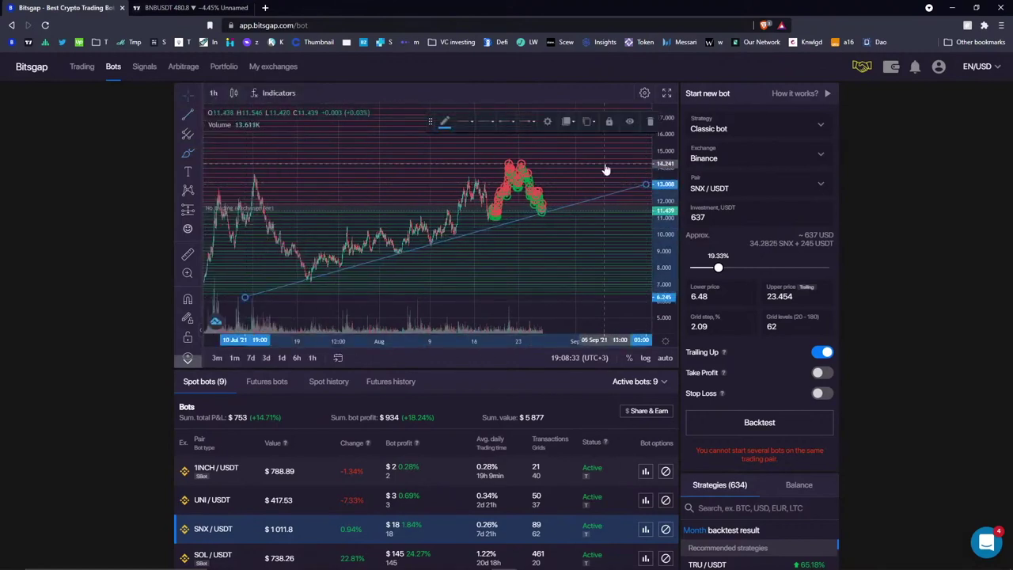
click(650, 121)
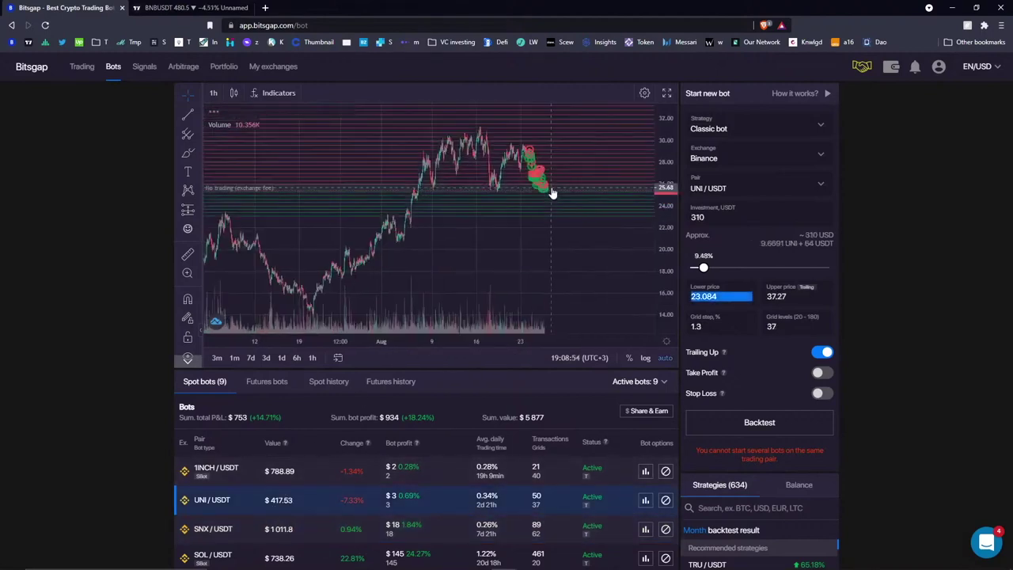
Switch the UNI/USDT chart to the 4h timeframe and compress its price scale to show the whole grid range.
click(213, 93)
click(232, 254)
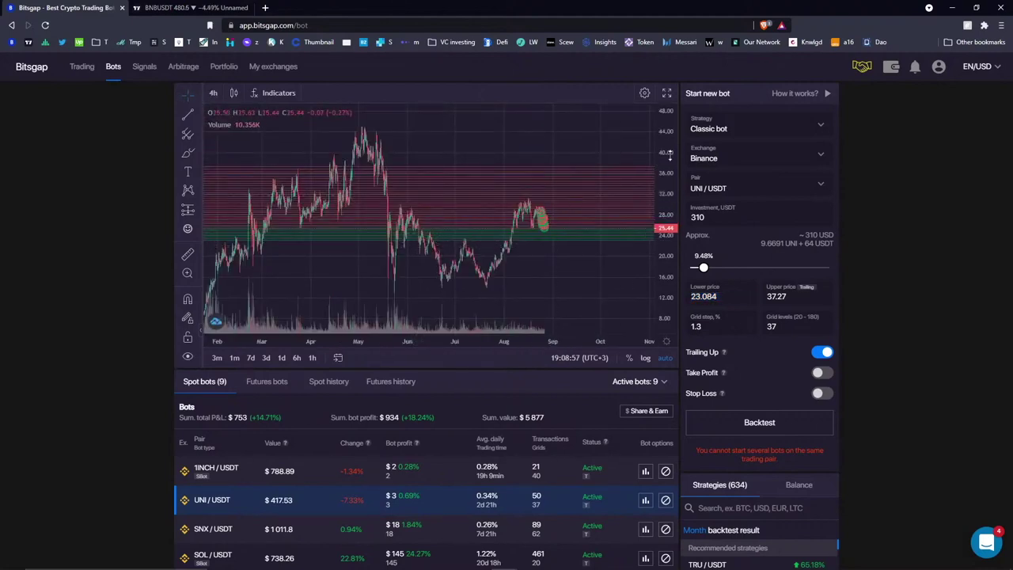
drag(669, 154, 671, 213)
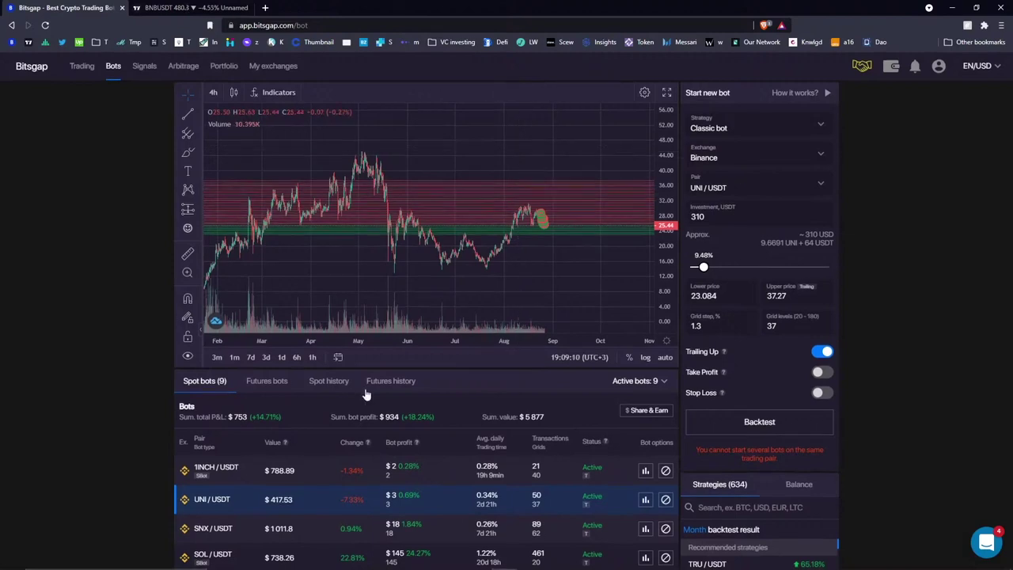
Open the BTC/USDC spot bot and examine its trades on the chart from the May drop through August.
scroll(324, 482, down, 1)
scroll(316, 444, down, 2)
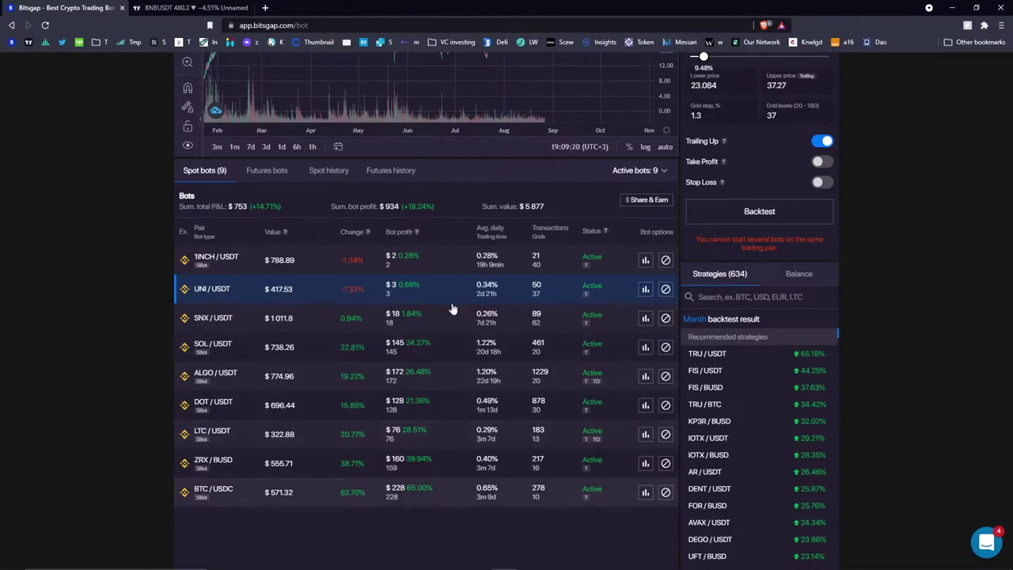
click(372, 491)
scroll(333, 494, up, 1)
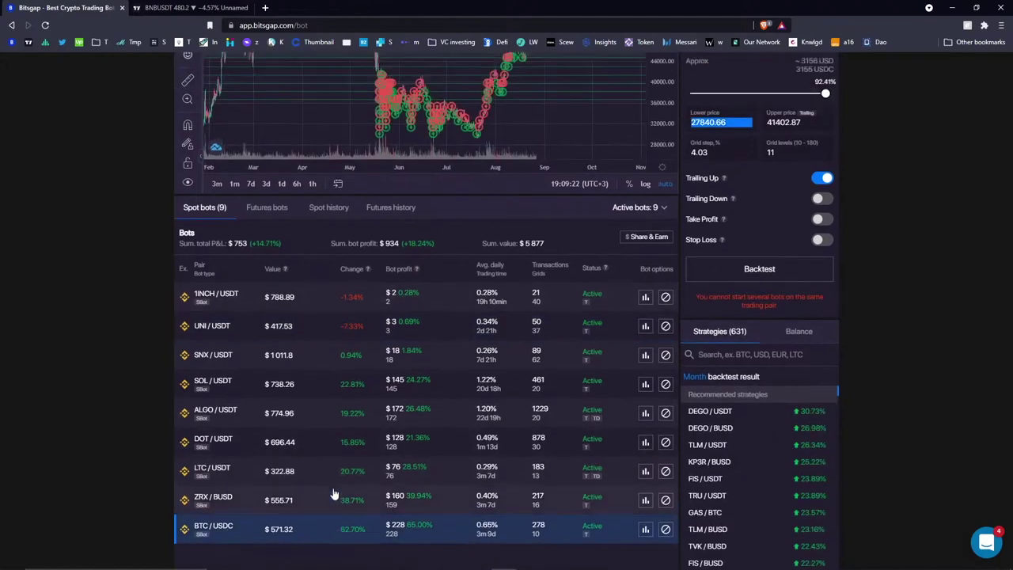
scroll(333, 495, up, 3)
drag(432, 202, 470, 172)
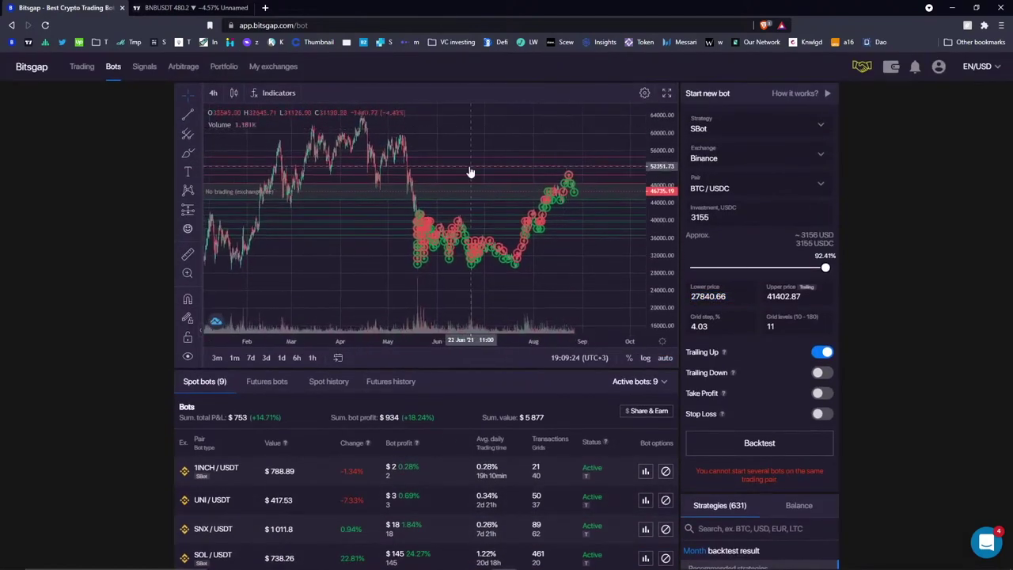
scroll(445, 182, up, 3)
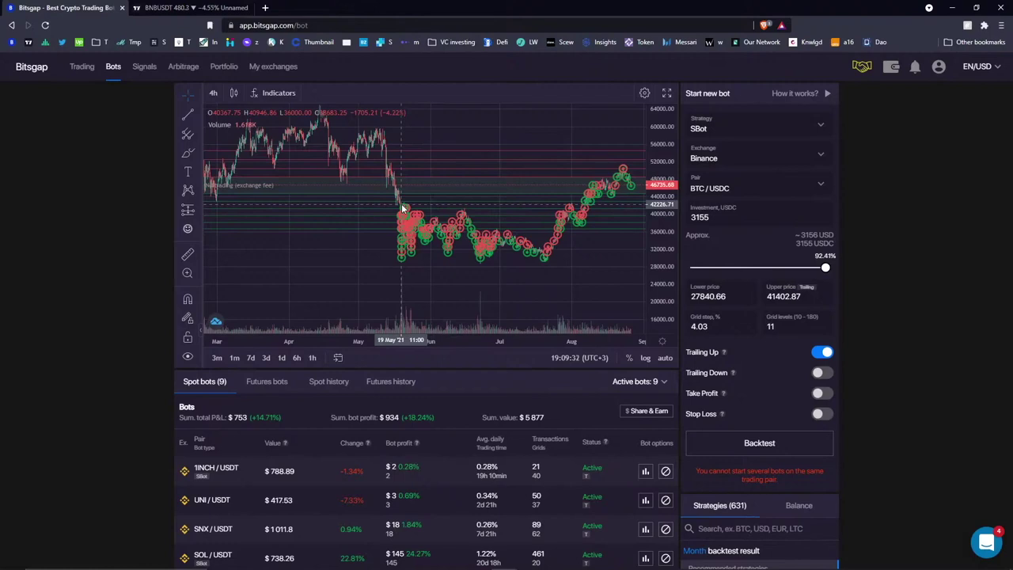
scroll(369, 216, down, 3)
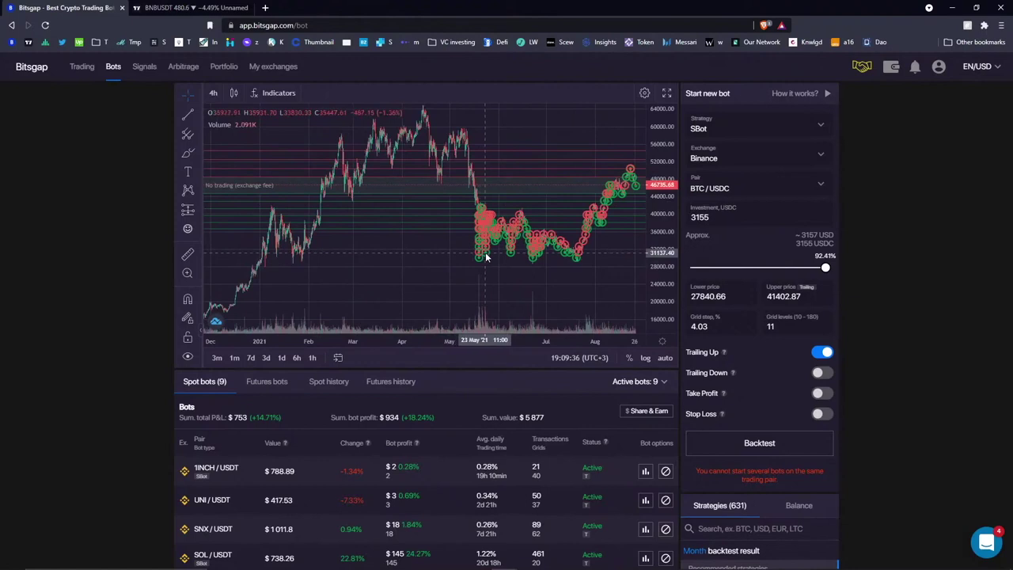
scroll(486, 258, up, 2)
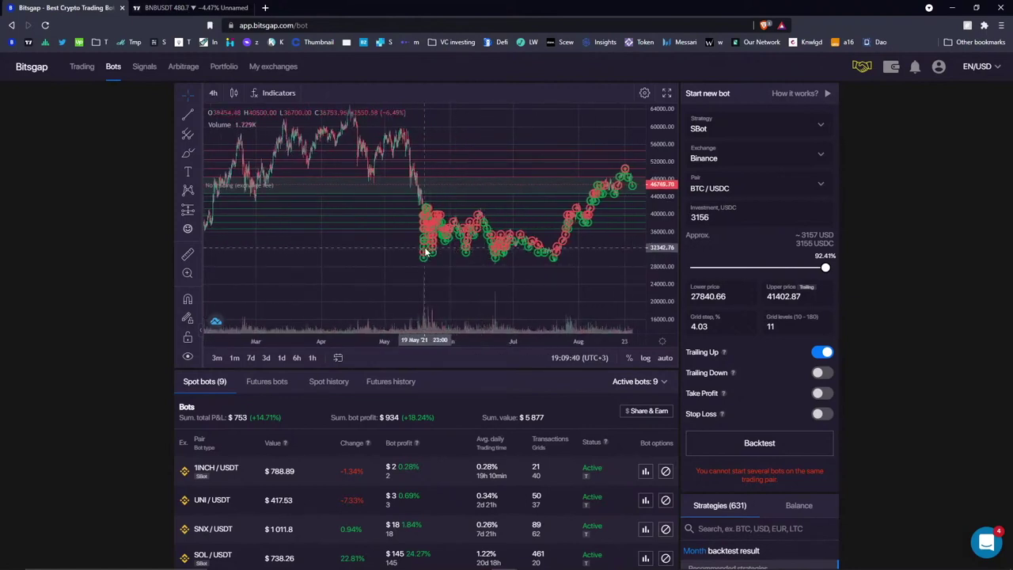
scroll(428, 248, down, 2)
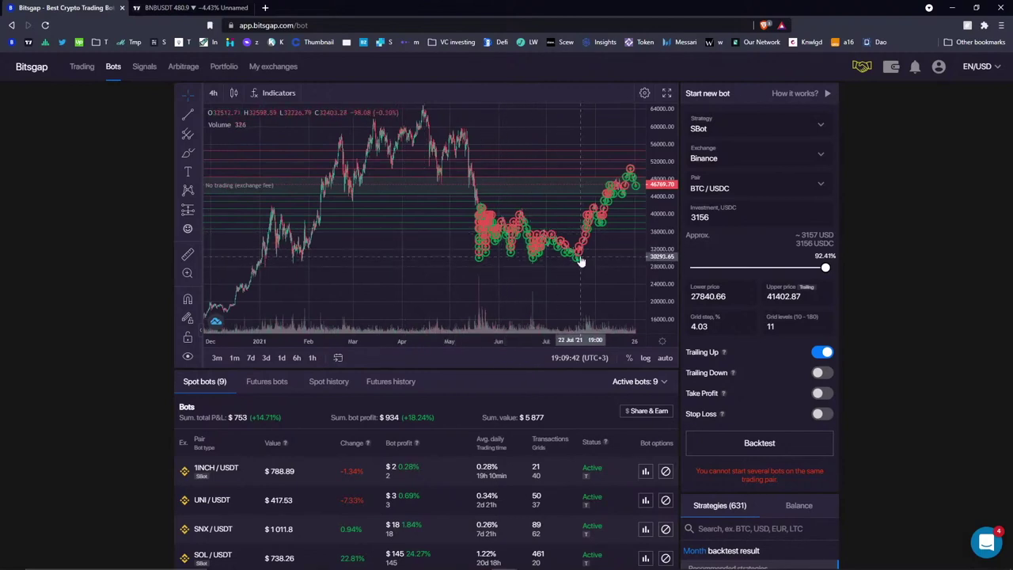
Brush a wave over the BTC/USDC trades between June and August, remove it, and check the bot's row in the list.
click(188, 153)
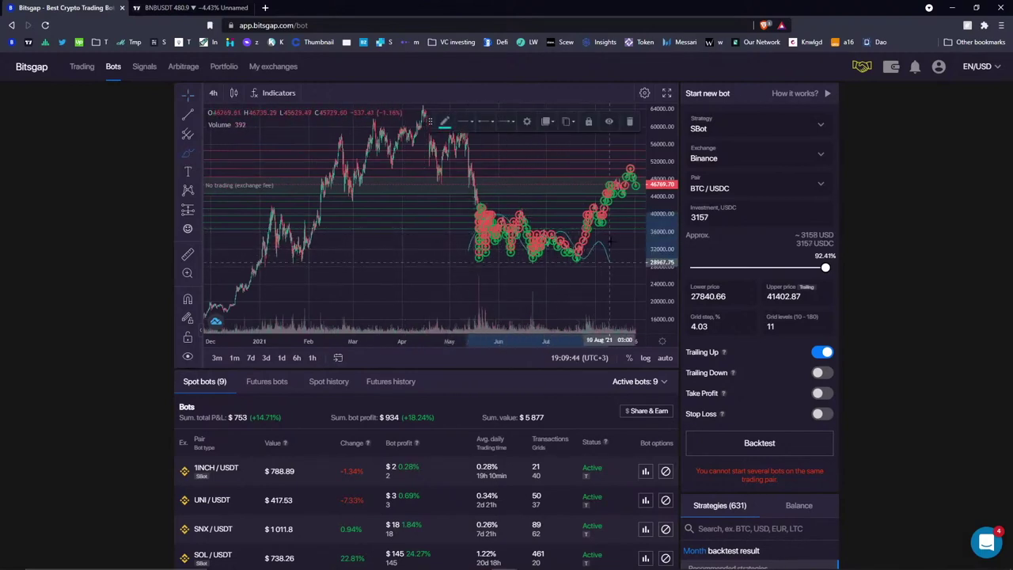
scroll(443, 428, down, 4)
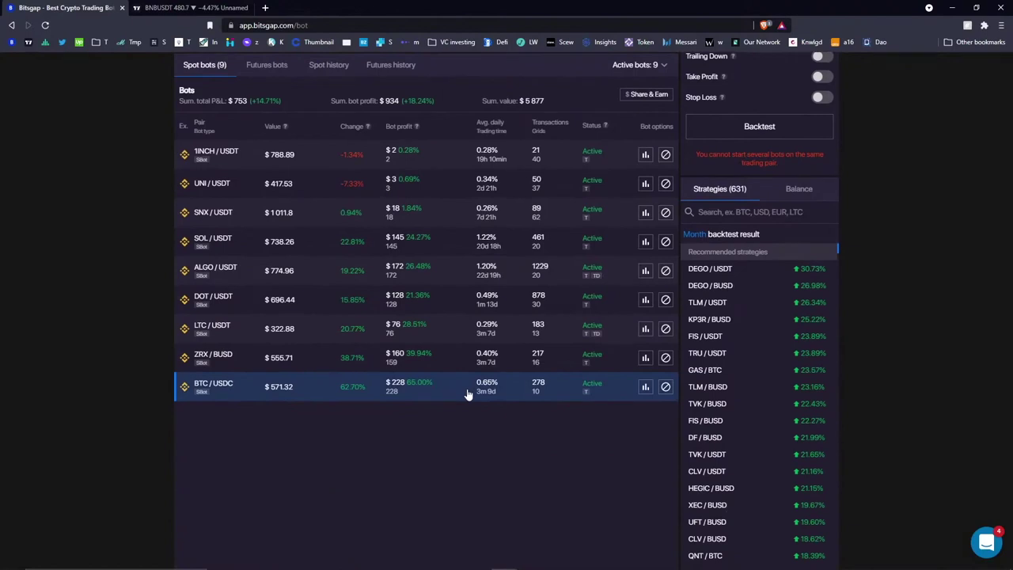
scroll(460, 435, up, 3)
scroll(447, 483, up, 2)
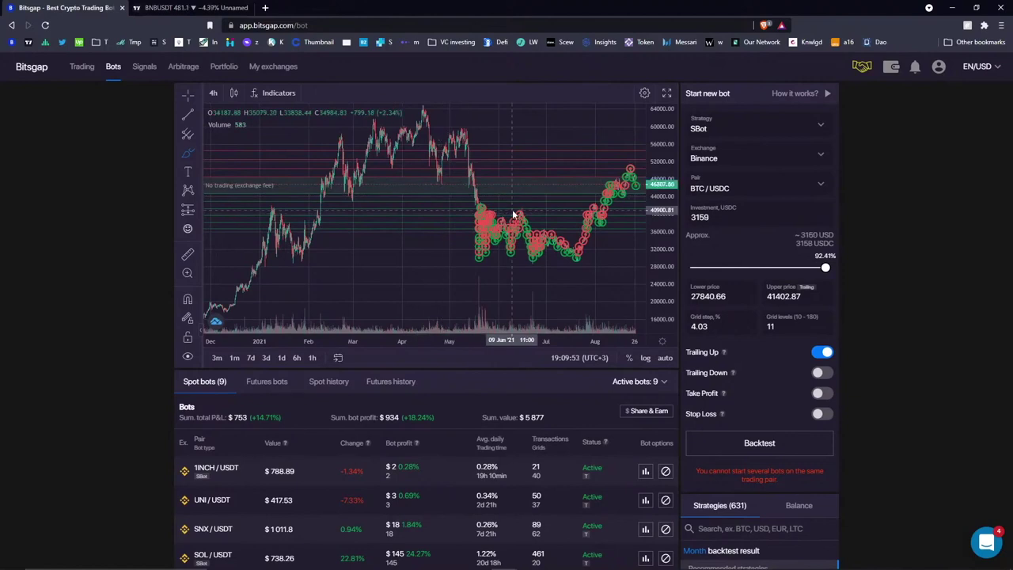
Choose the SBot strategy for BTC/USDC to preview its suggested grid, and reopen the strategy options.
click(740, 134)
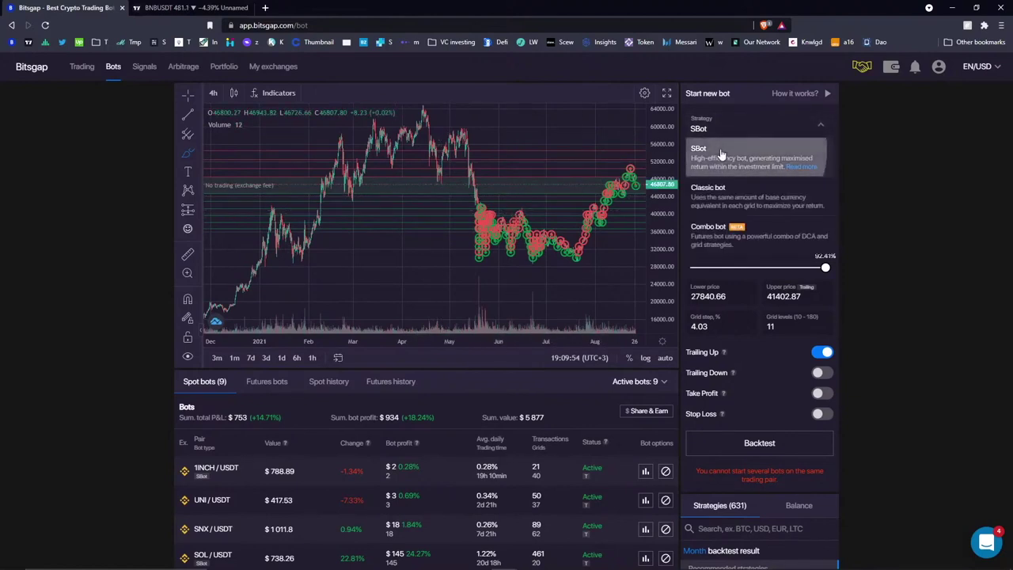
click(721, 152)
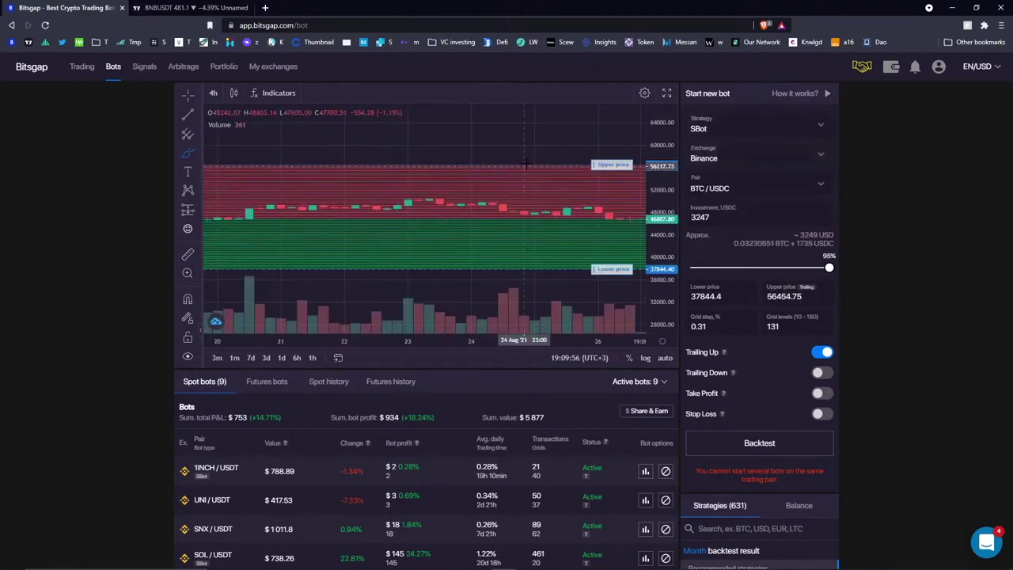
click(762, 127)
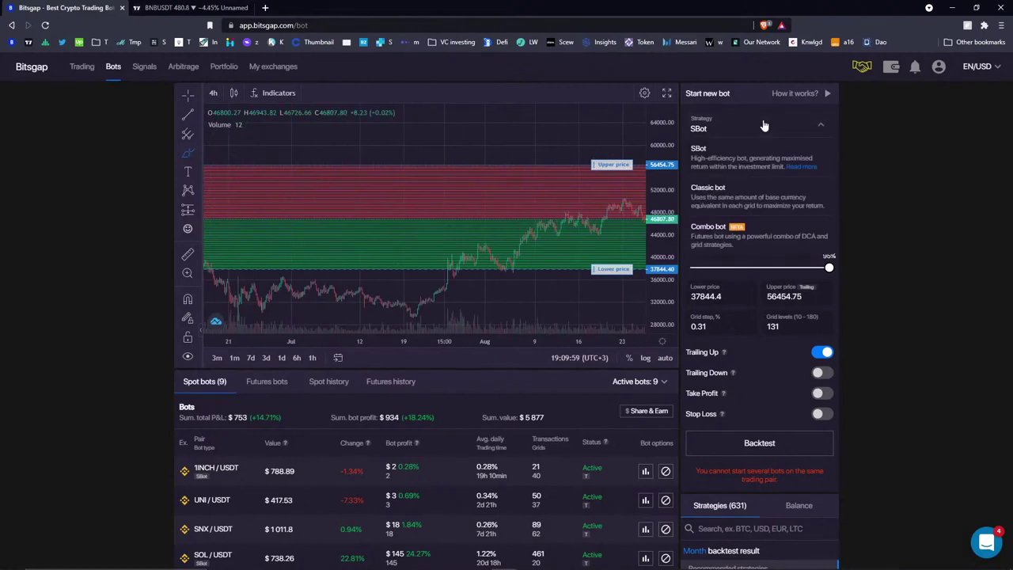
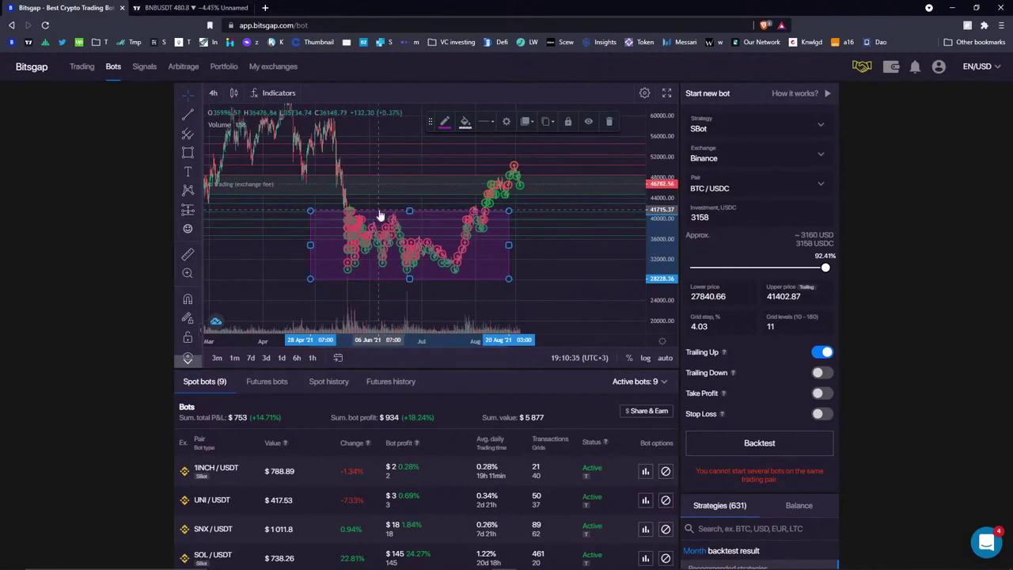
Check the BTC/USDC bot's results in the bot list, compare the SBot, Classic and Combo strategy descriptions, and collapse the strategy options.
scroll(303, 483, down, 3)
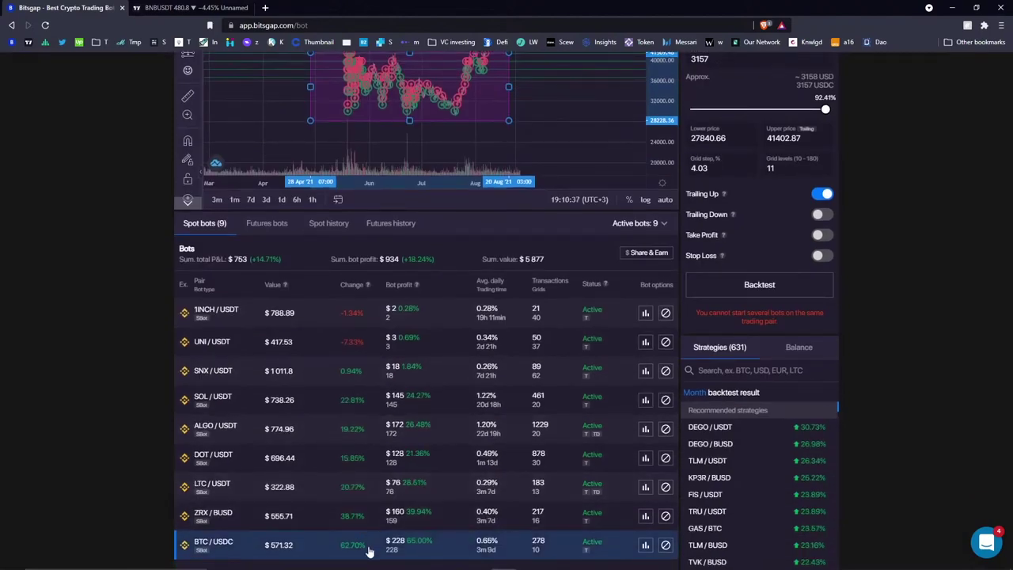
scroll(481, 389, up, 3)
click(734, 127)
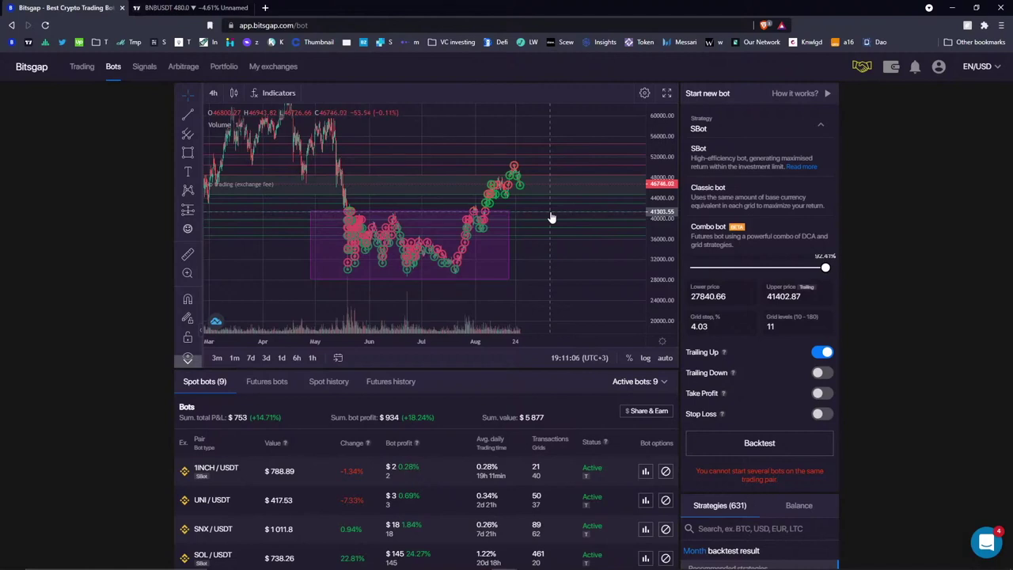
scroll(552, 217, down, 1)
scroll(419, 506, down, 5)
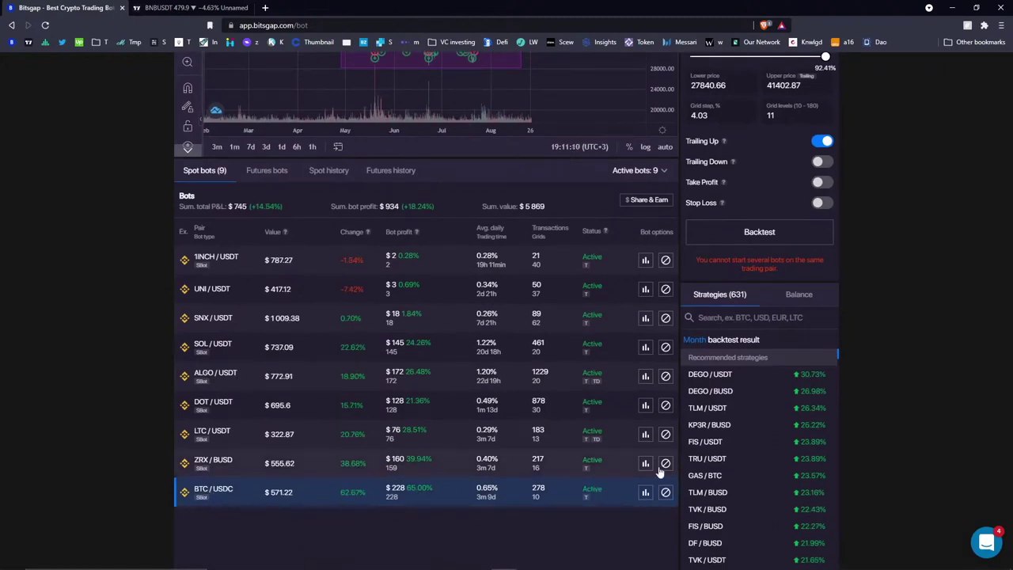
scroll(464, 523, up, 1)
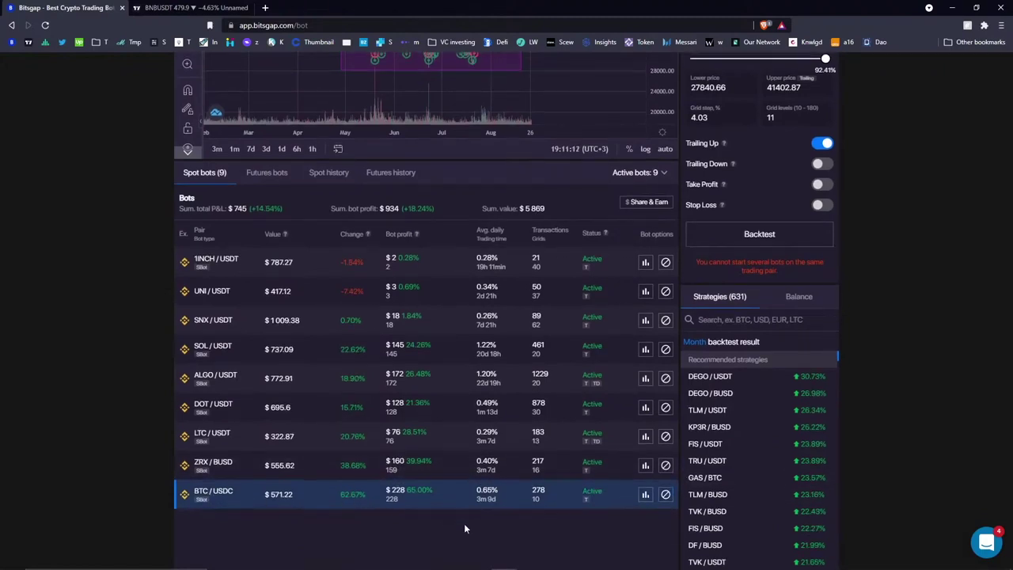
scroll(451, 522, up, 3)
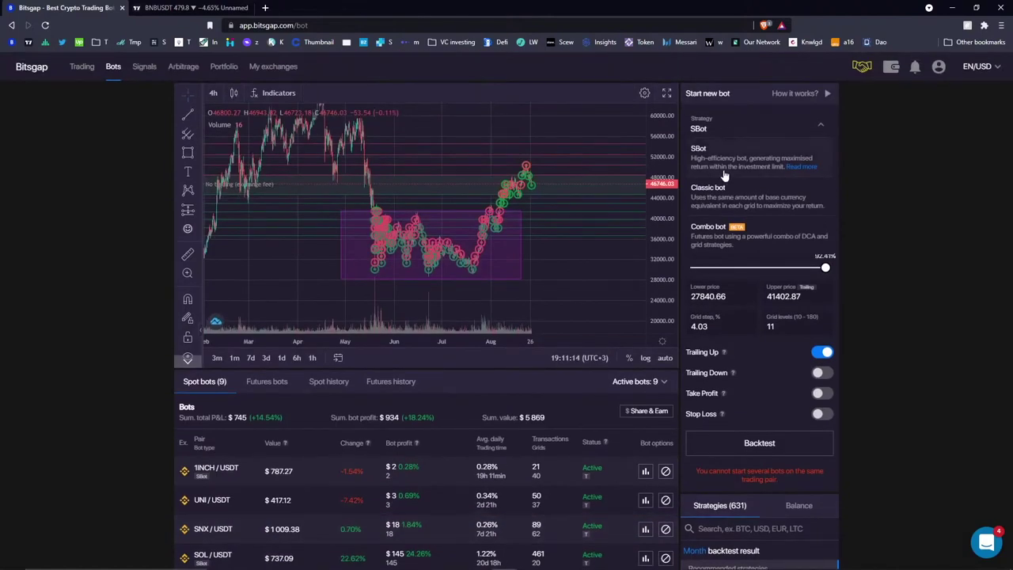
click(901, 145)
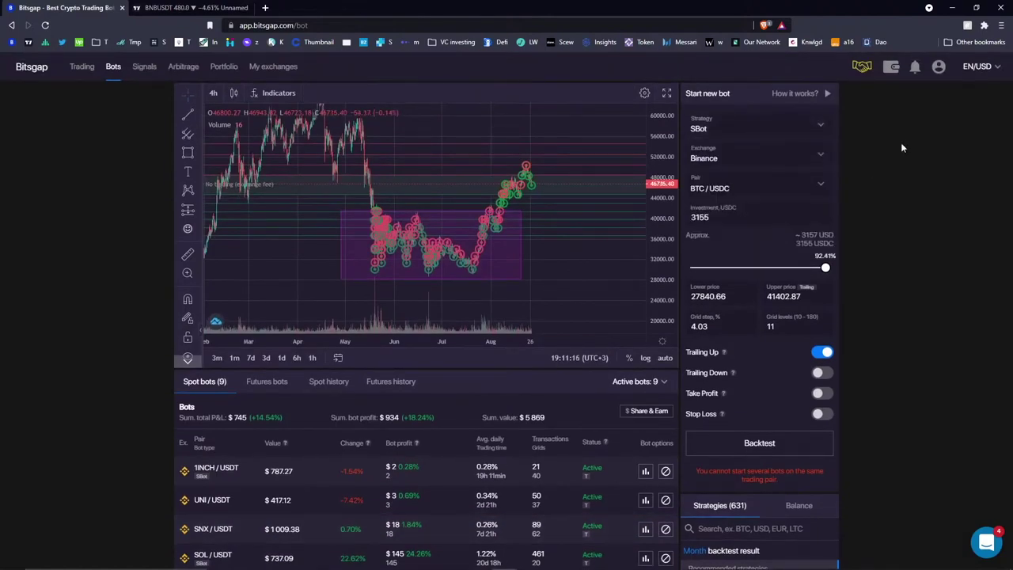
Examine the BTC/USDC trades inside and above the purple rectangle alongside the bot's profit and price change.
drag(652, 139, 562, 227)
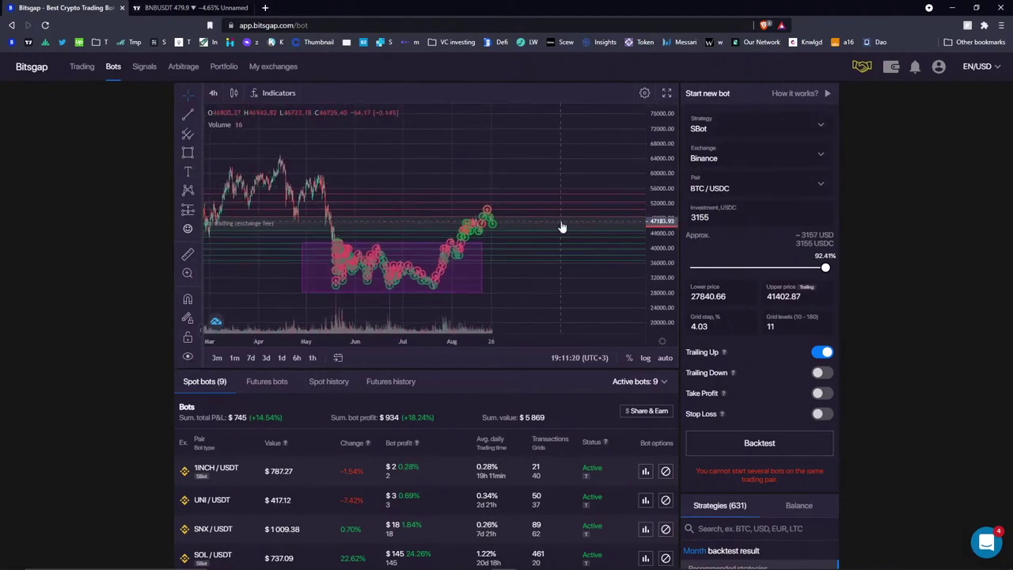
scroll(451, 427, down, 3)
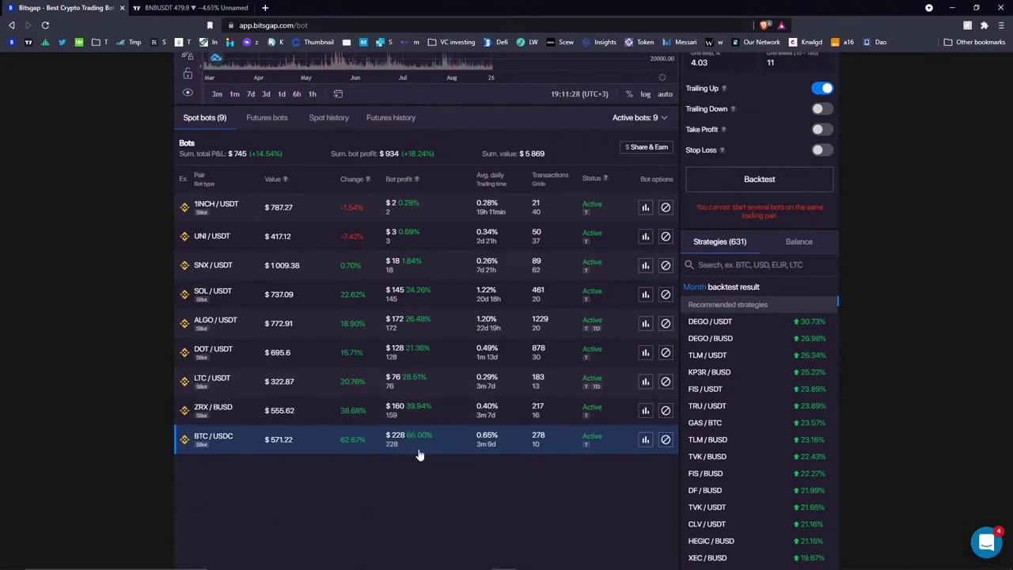
scroll(419, 455, up, 1)
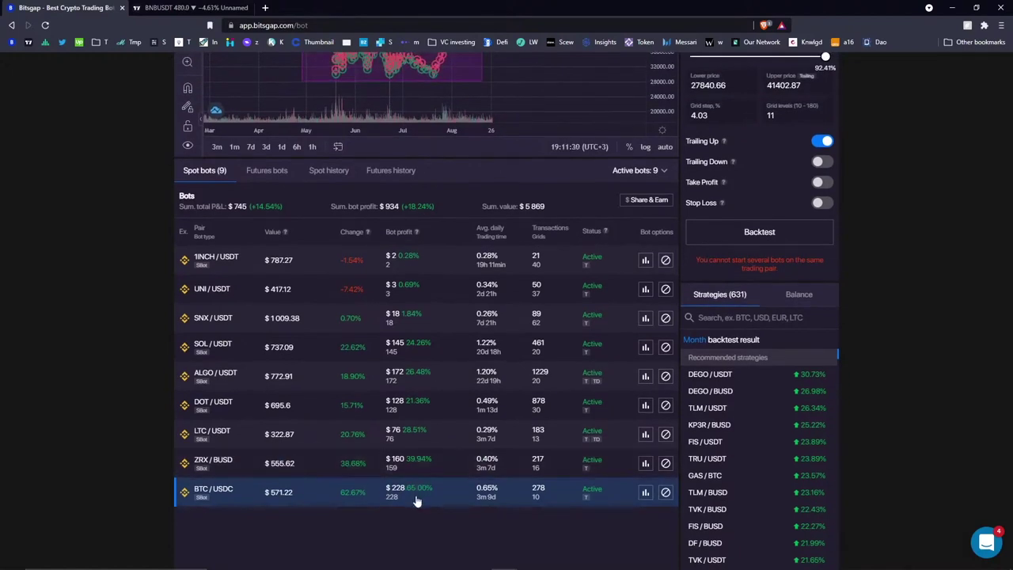
scroll(417, 501, up, 1)
scroll(474, 209, up, 2)
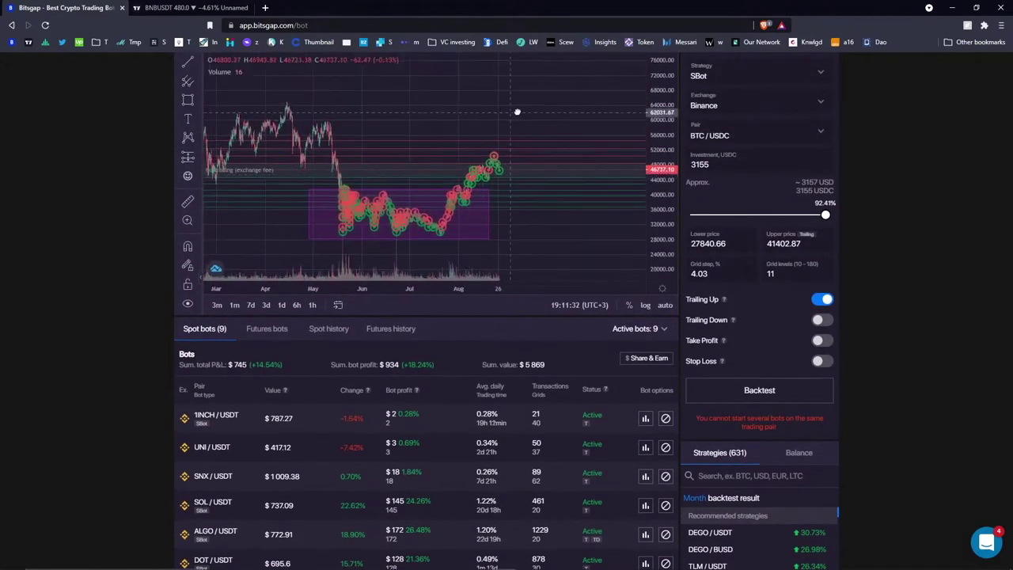
scroll(477, 171, up, 2)
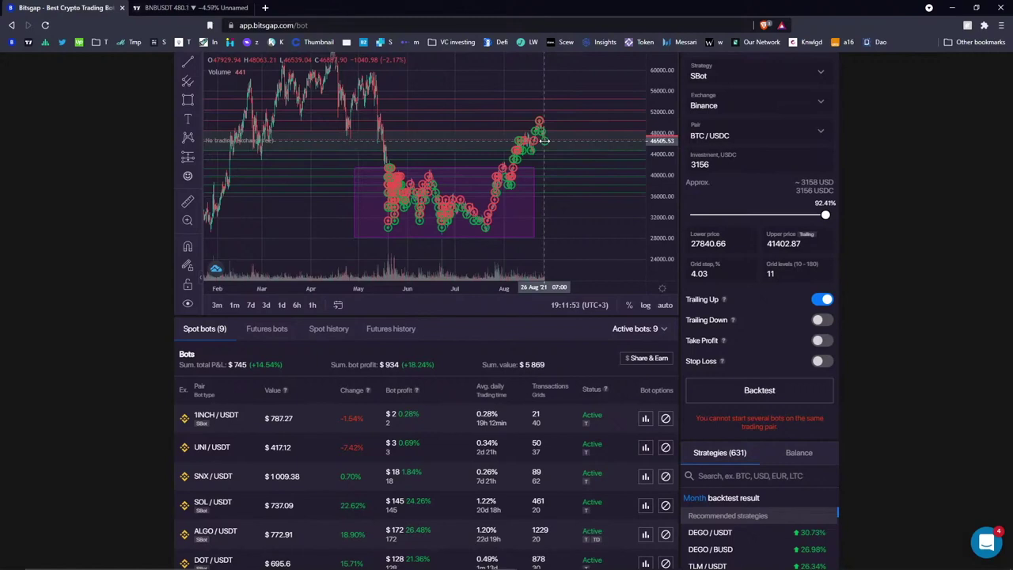
Inspect the ZRX/BUSD, LTC/USDT and DOT/USDT spot bots one after another with their grids on the chart.
scroll(474, 372, down, 2)
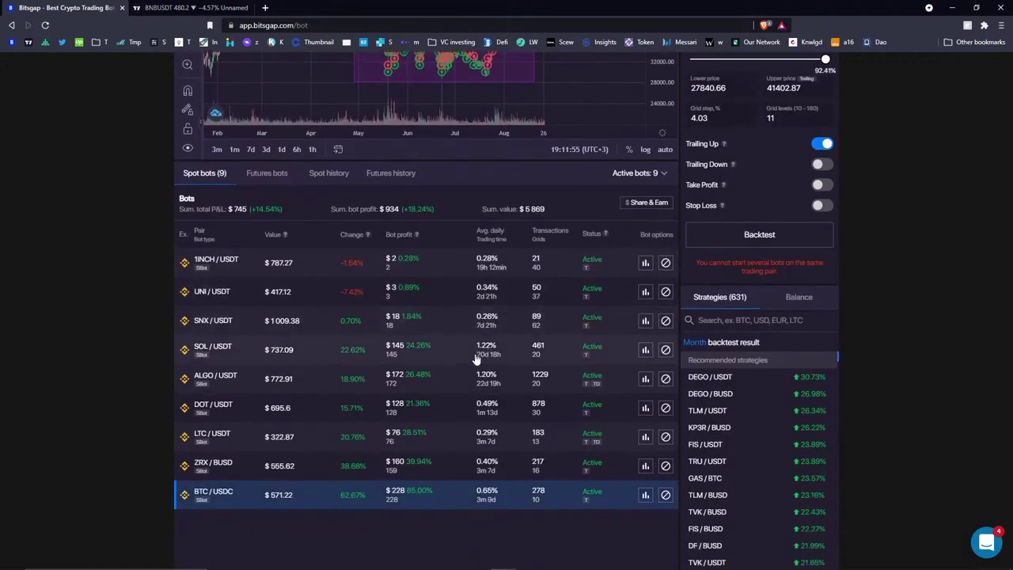
click(400, 463)
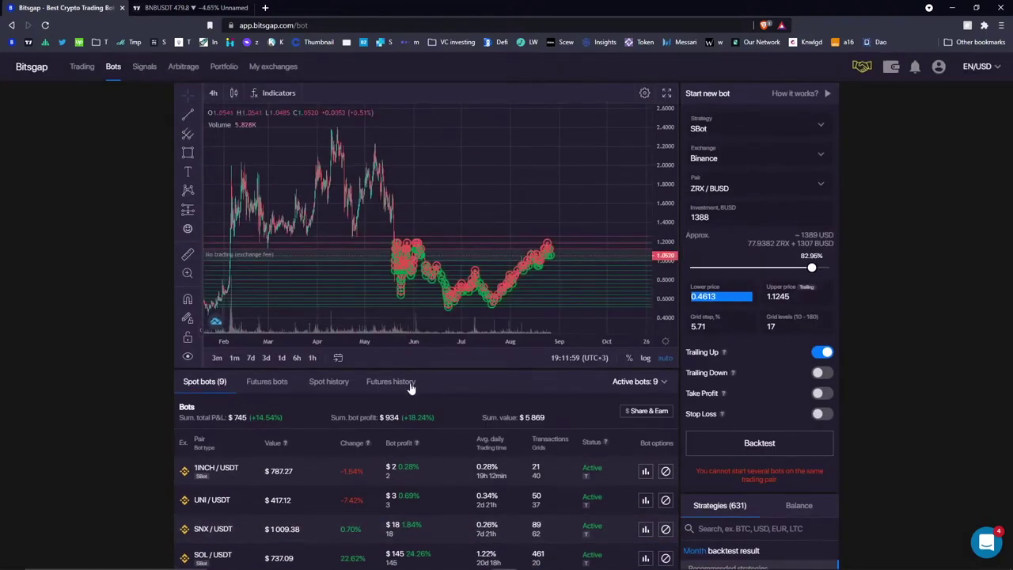
scroll(344, 428, down, 2)
click(279, 489)
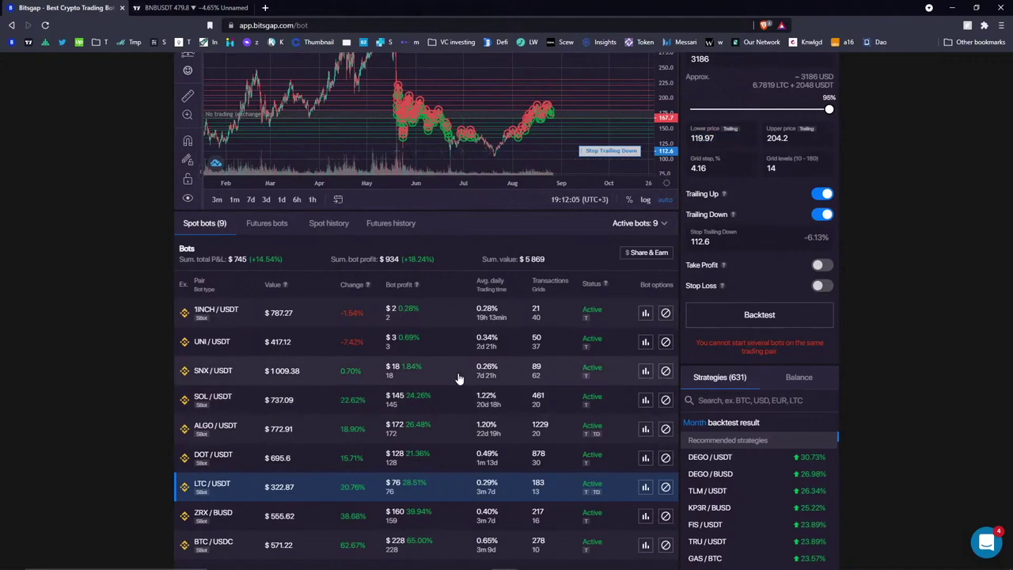
click(290, 457)
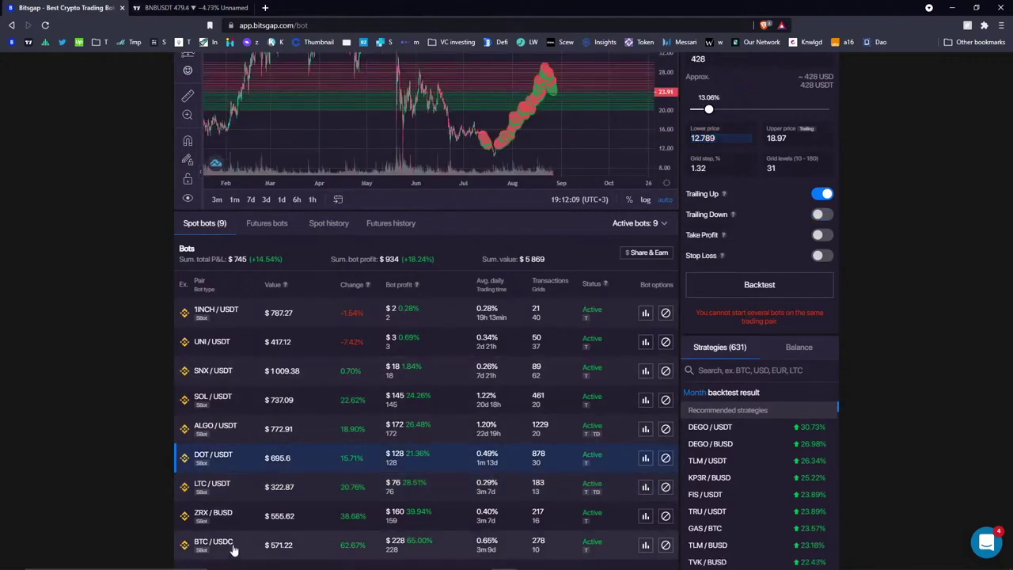
Review the DOT/USDT trades on the chart and compare value, change and profit across all the spot bots.
scroll(339, 475, down, 1)
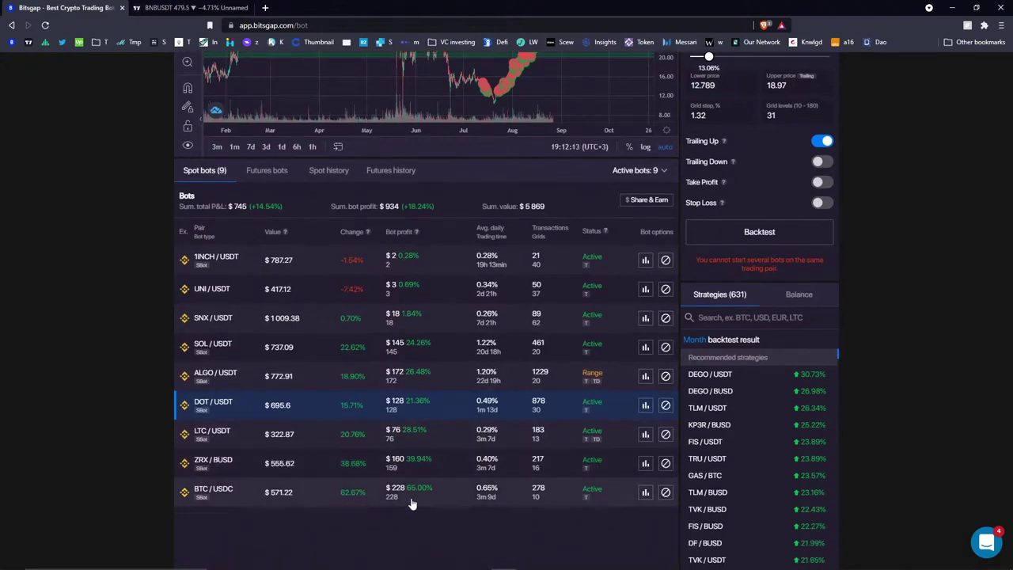
scroll(414, 500, up, 4)
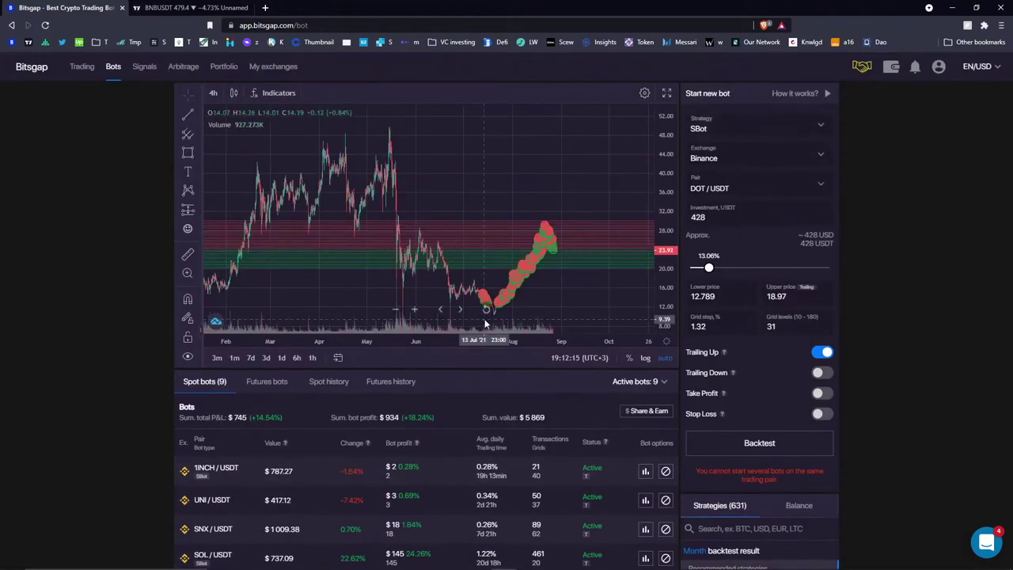
scroll(468, 425, down, 3)
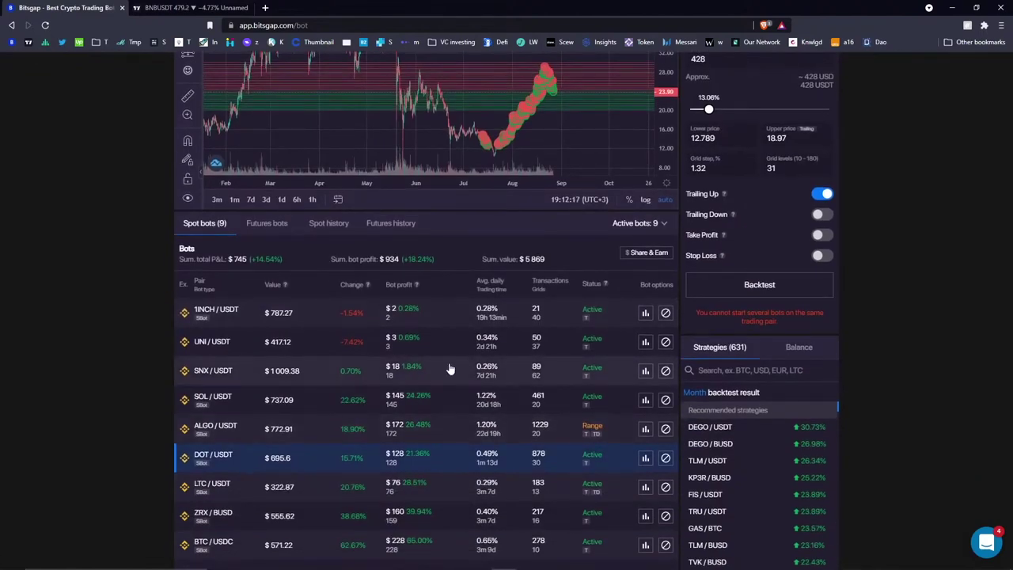
scroll(303, 203, down, 3)
scroll(311, 187, up, 1)
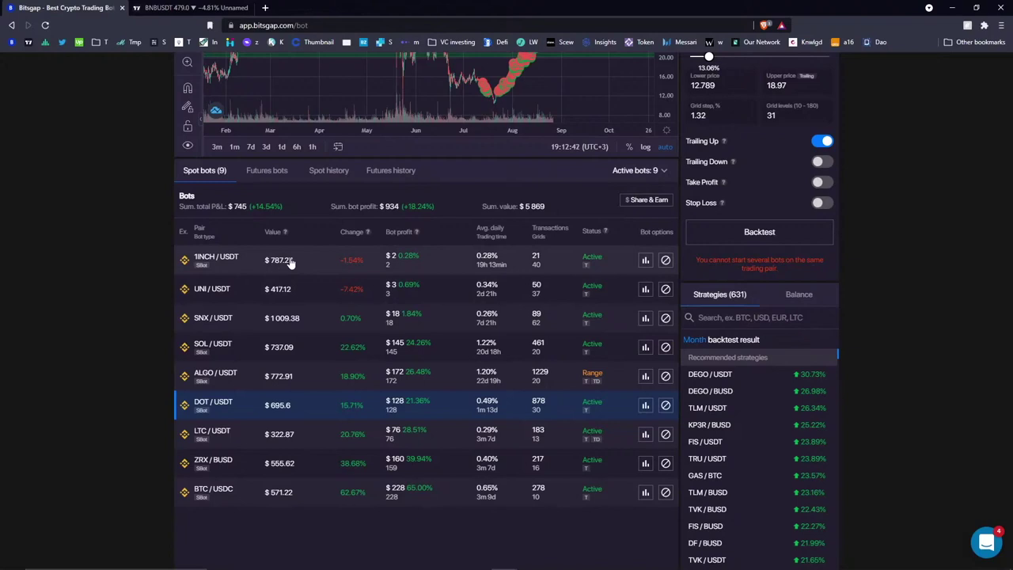
Inspect the 1INCH/USDT bot's details, highlighting the current 1INCH and USDT balances, and return to the bot list.
click(645, 262)
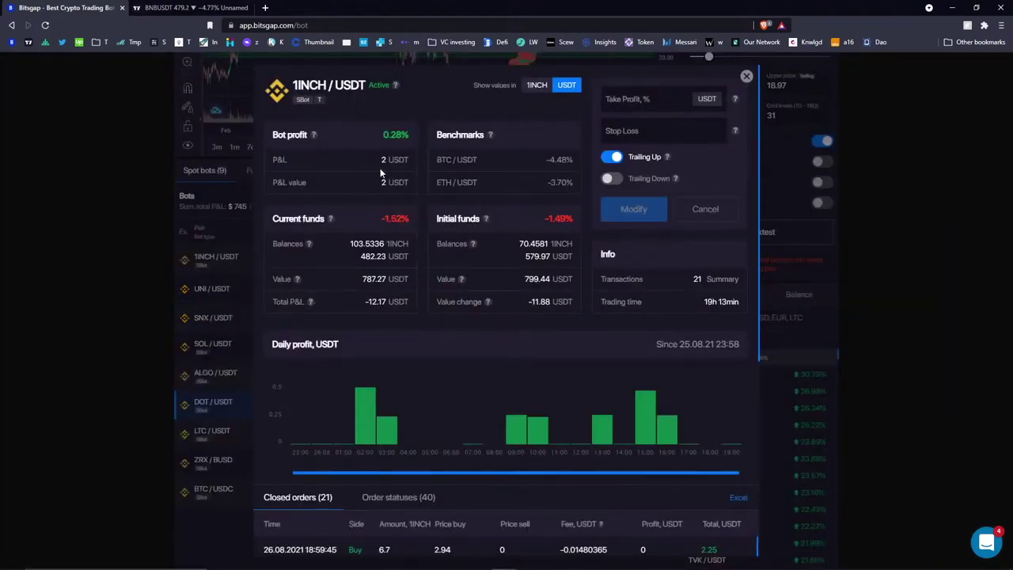
drag(351, 244, 385, 244)
drag(357, 256, 387, 259)
double_click(386, 255)
drag(346, 245, 408, 257)
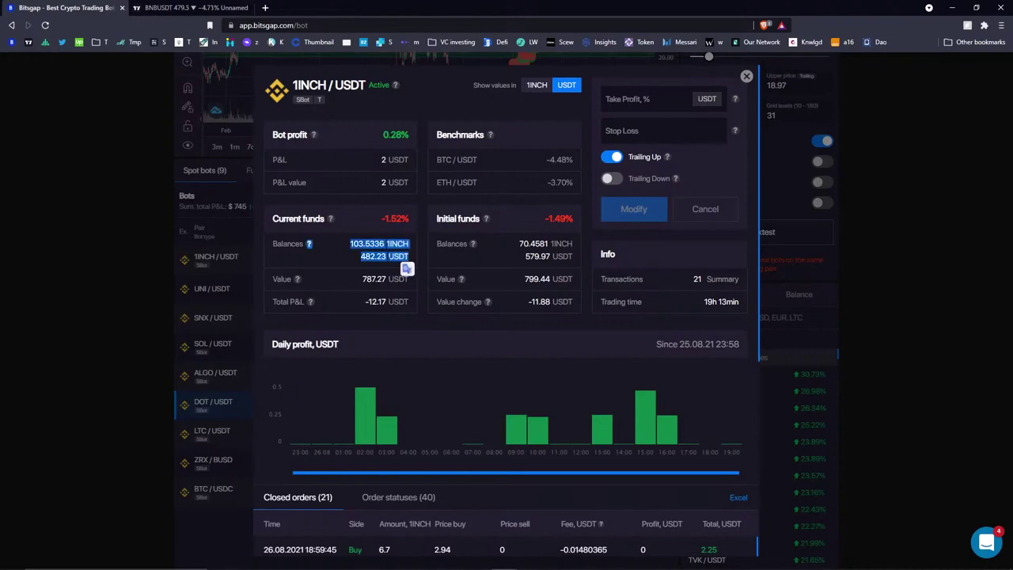
click(747, 76)
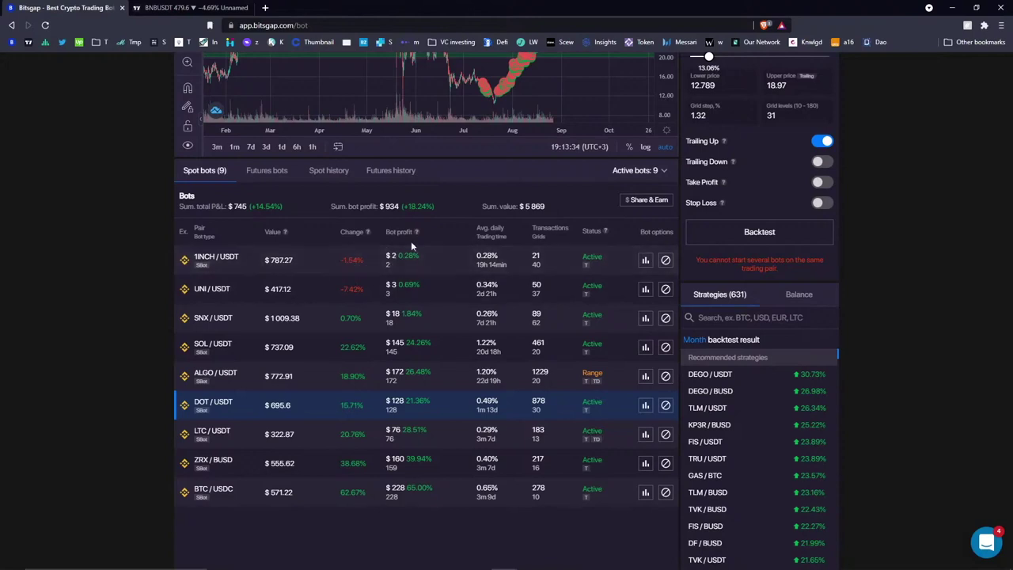
click(644, 263)
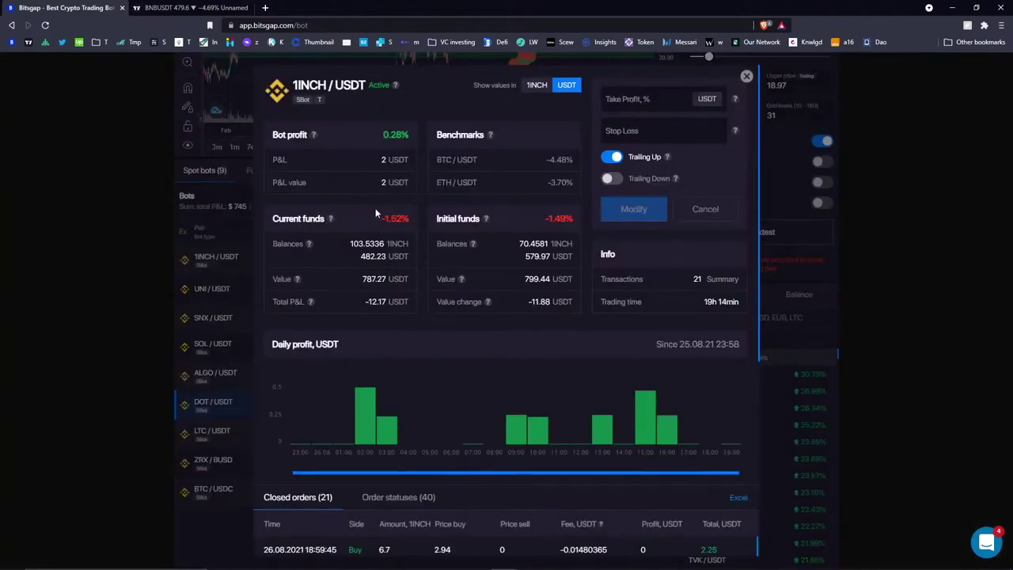
click(746, 76)
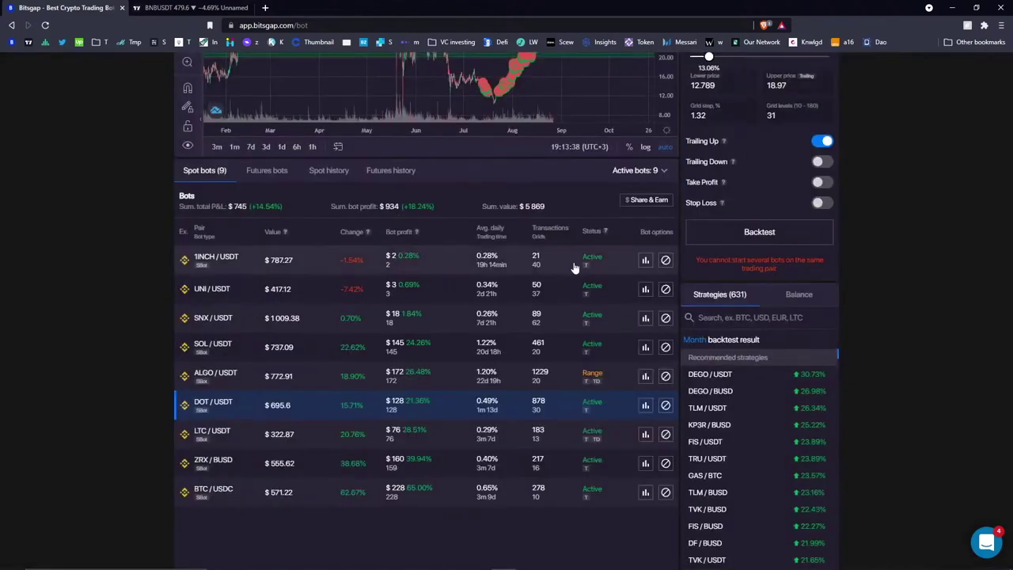
Display the 1INCH/USDT bot on the chart and examine its most recent trades and grid levels up close.
scroll(411, 393, up, 2)
click(365, 423)
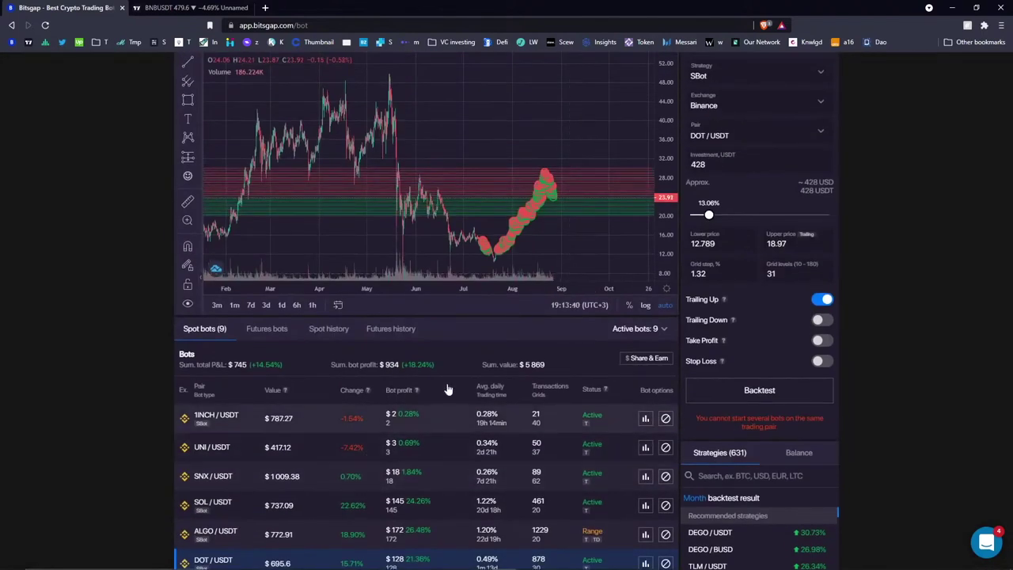
scroll(546, 204, up, 10)
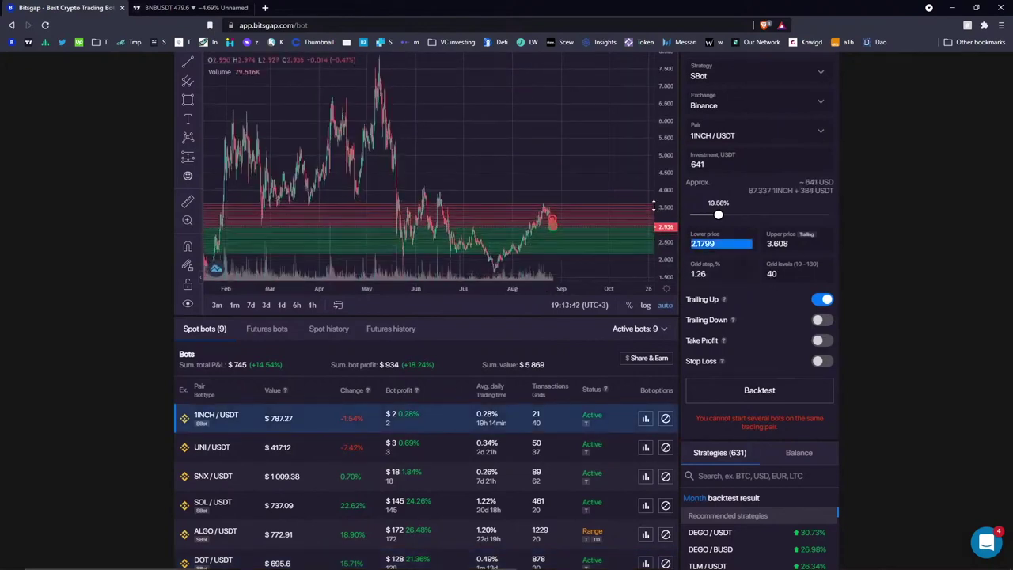
drag(338, 133, 499, 108)
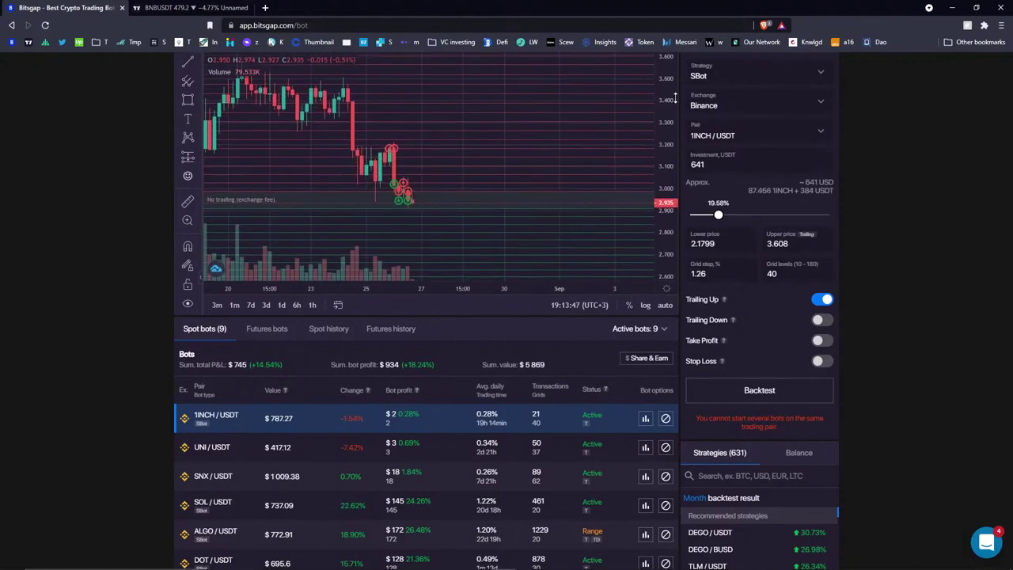
scroll(454, 163, up, 3)
drag(675, 218, 676, 231)
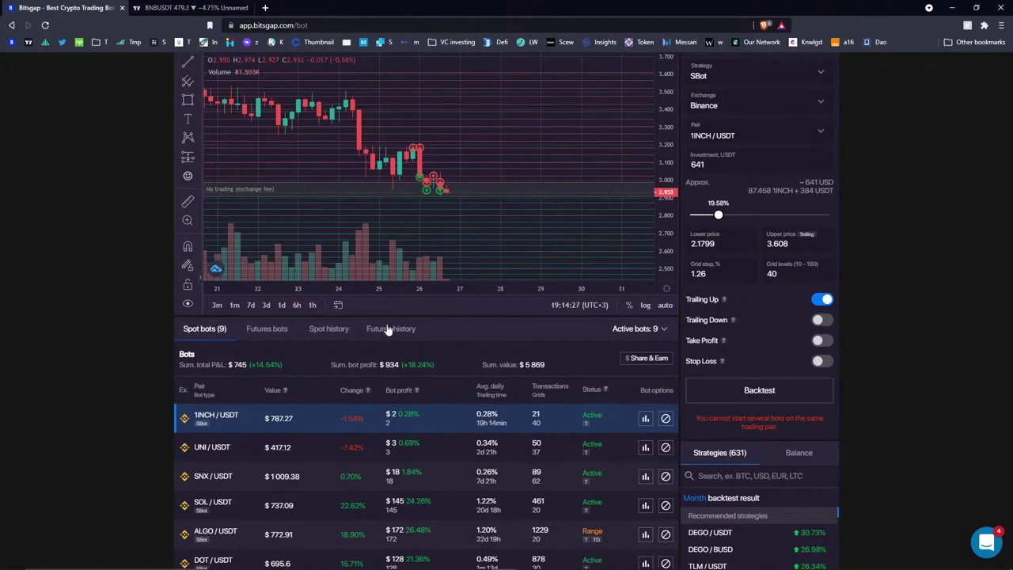
Review the whole 1INCH/USDT grid on the chart and compare the spot bots' value, change and profit.
scroll(425, 220, down, 5)
scroll(511, 188, down, 5)
drag(637, 136, 596, 146)
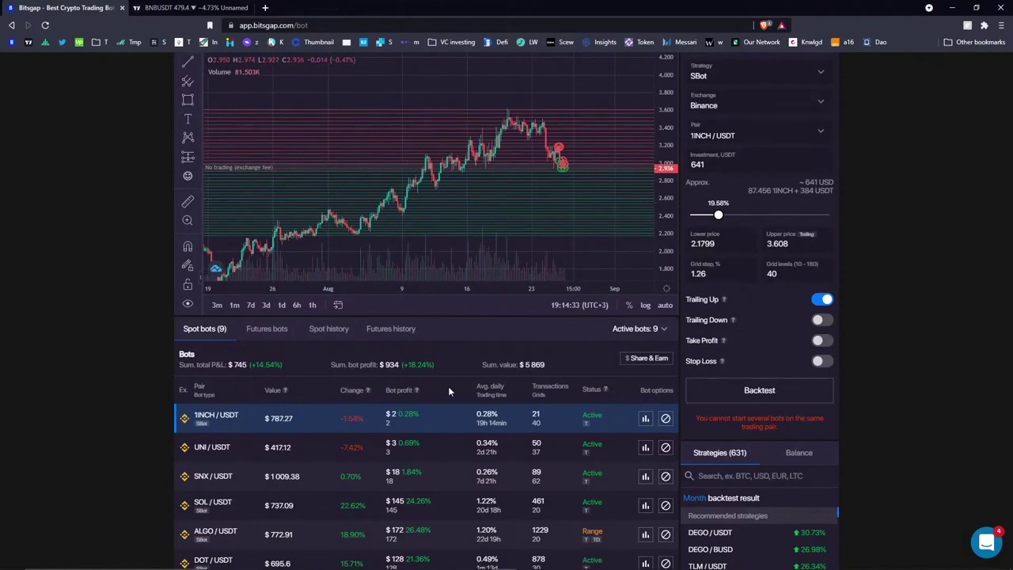
scroll(458, 376, down, 2)
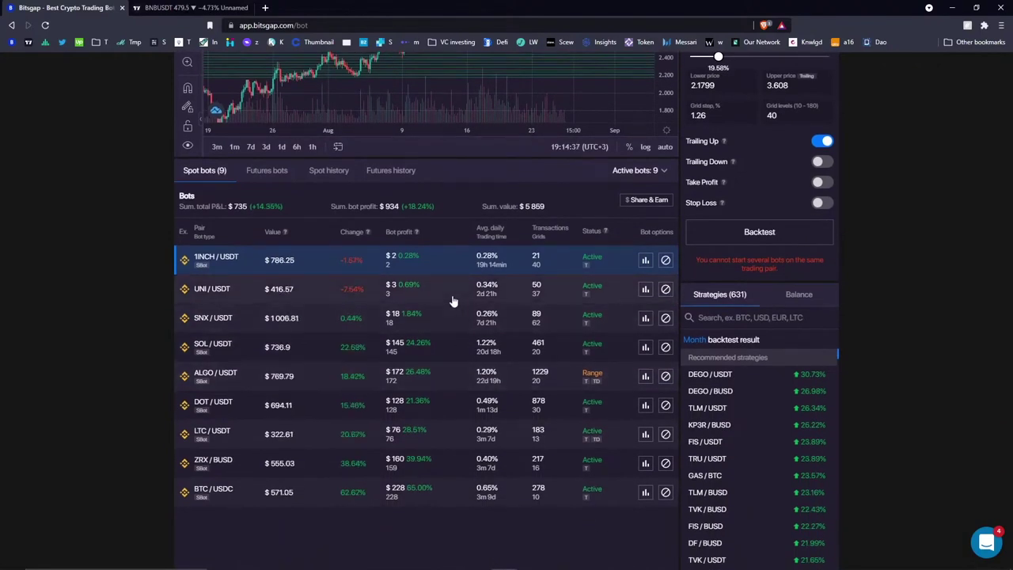
scroll(452, 302, up, 1)
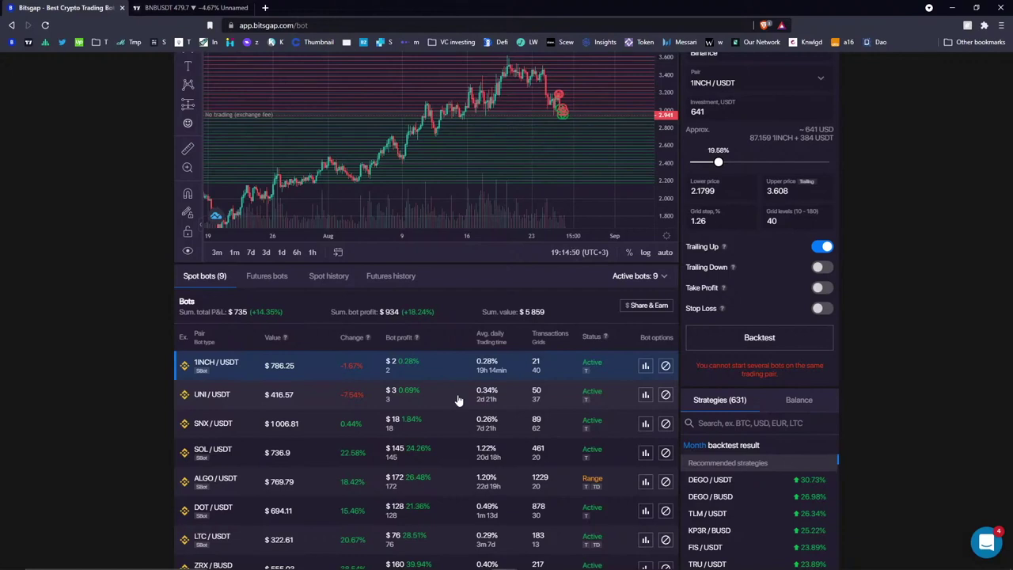
scroll(459, 400, up, 2)
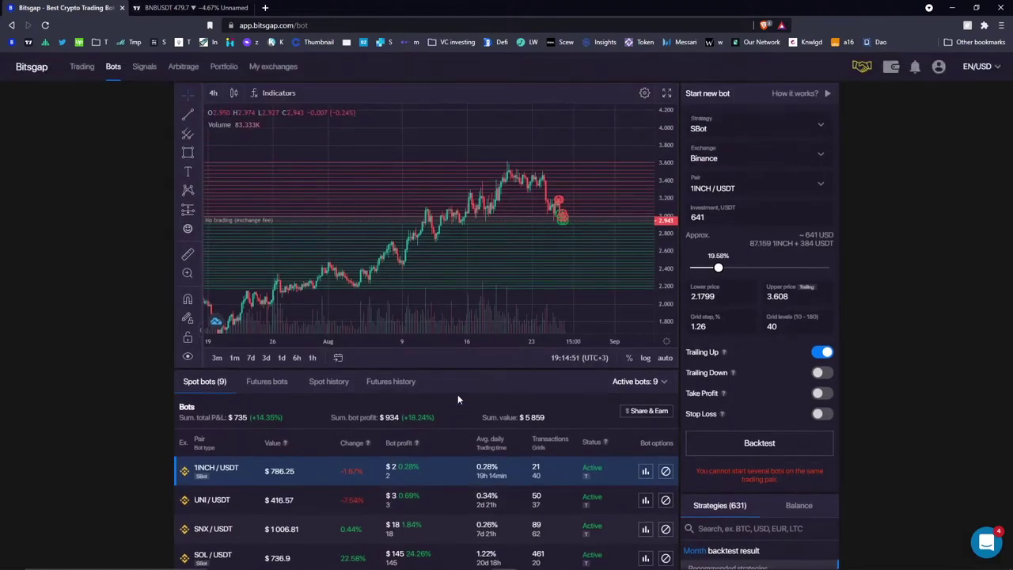
Compare the bot strategy descriptions with the 1INCH/USDT grid on the chart and collapse the strategy options.
click(774, 130)
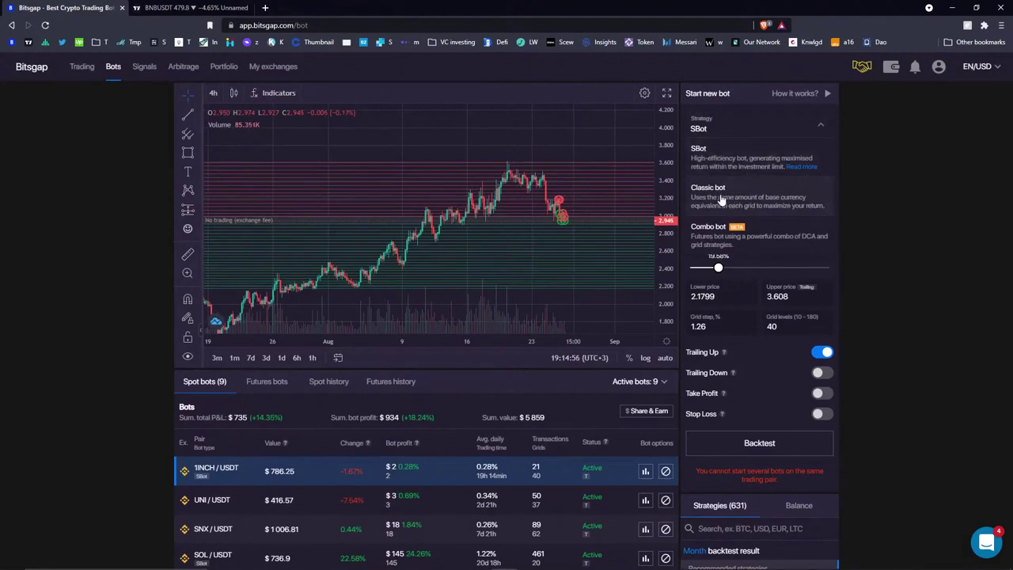
click(896, 173)
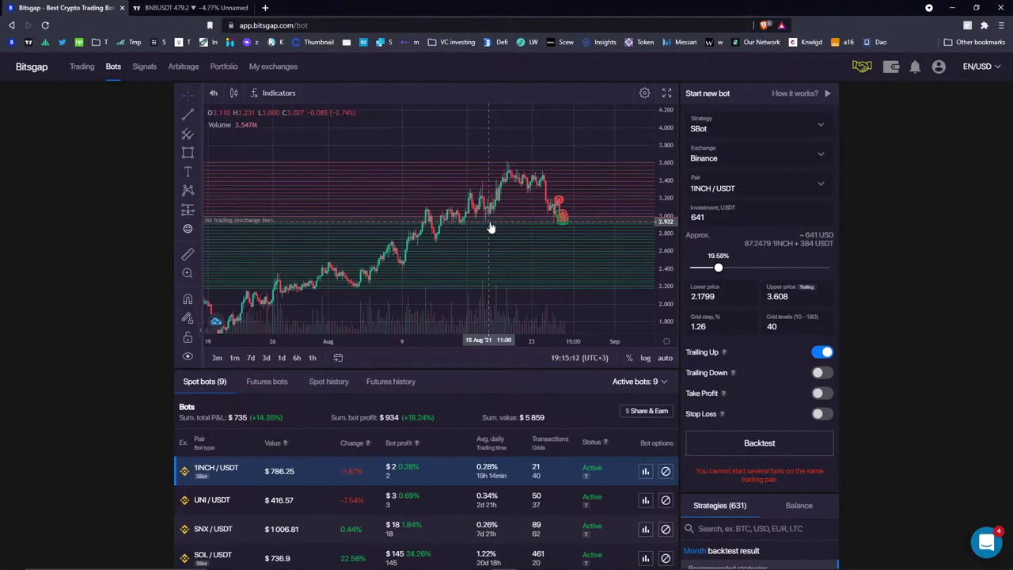
drag(490, 227, 374, 213)
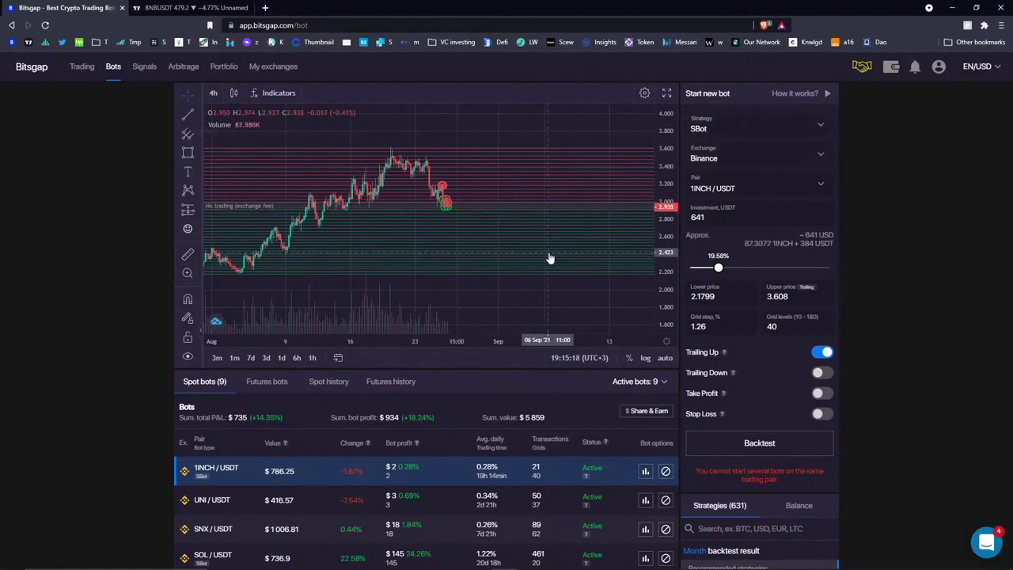
click(717, 131)
click(740, 141)
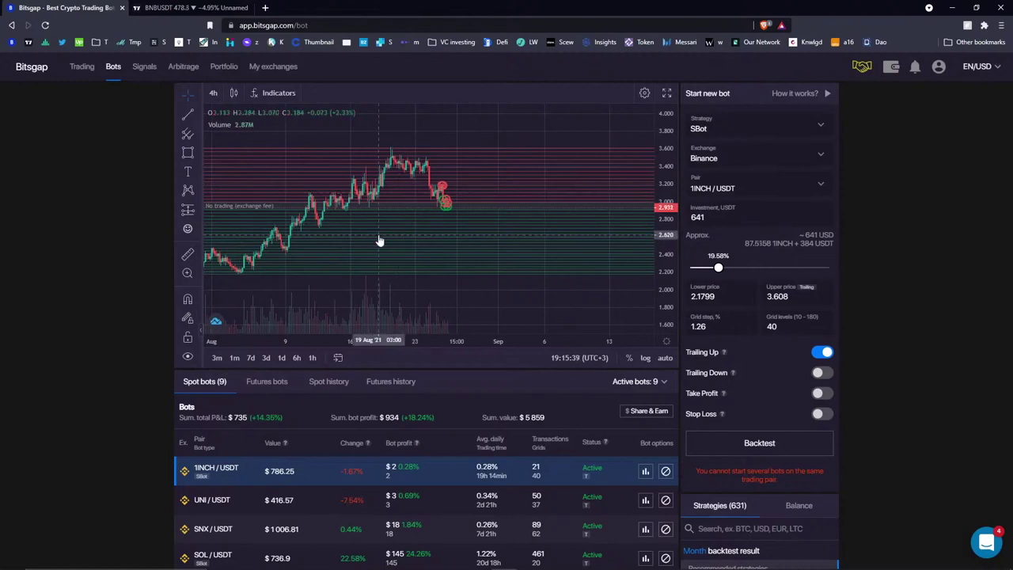
Check the diversification notes in TradingView, return to Bitsgap and review the spot bots' total P&L, profit and value.
click(162, 10)
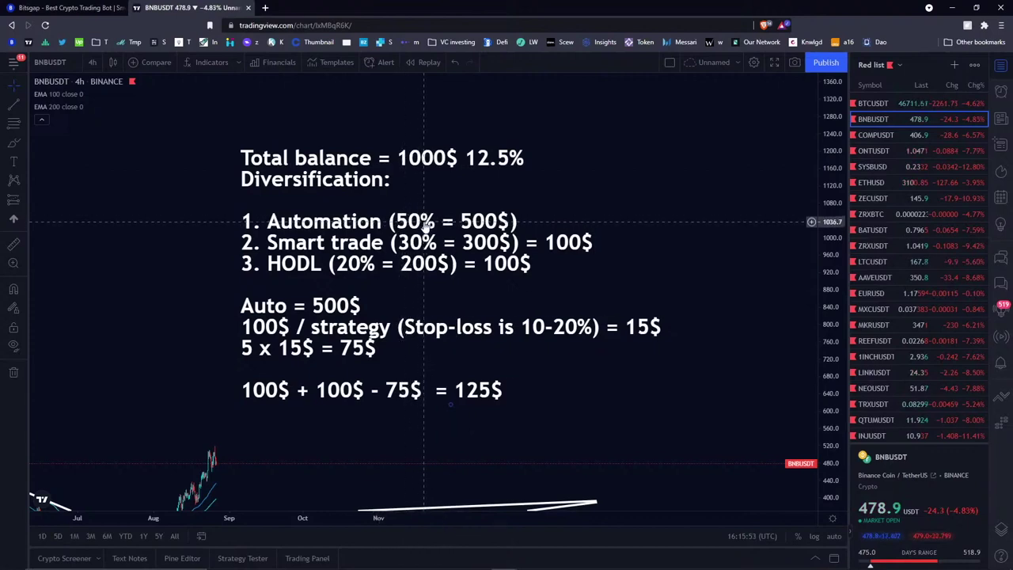
key(ctrl+shift+Tab)
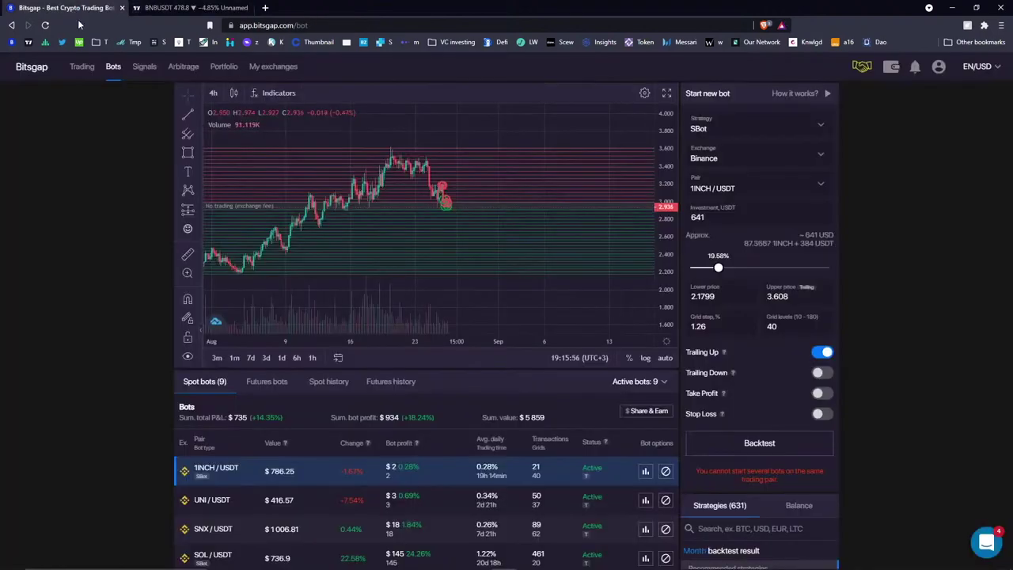
scroll(235, 389, down, 3)
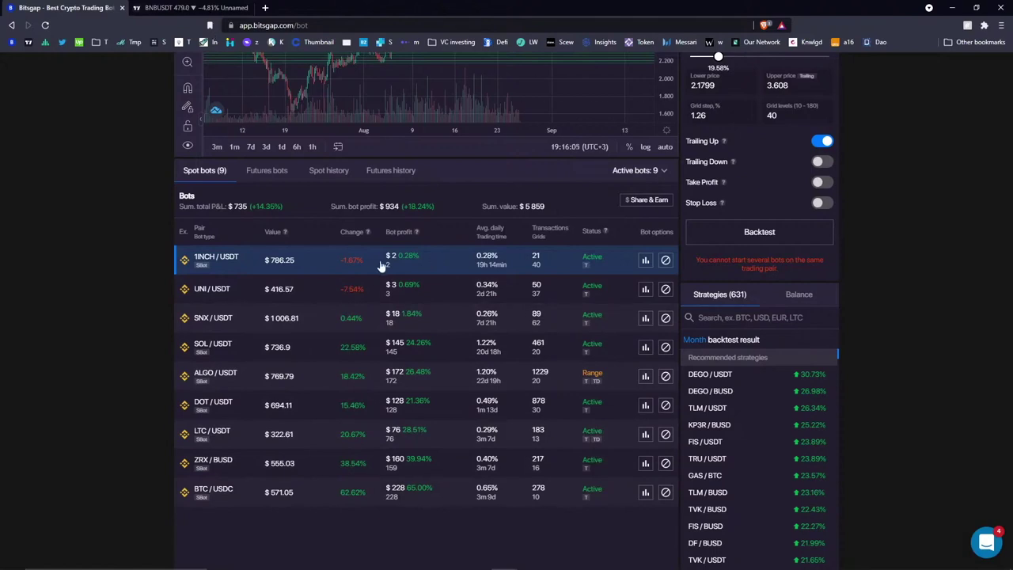
scroll(447, 260, up, 1)
double_click(554, 259)
click(547, 260)
double_click(548, 259)
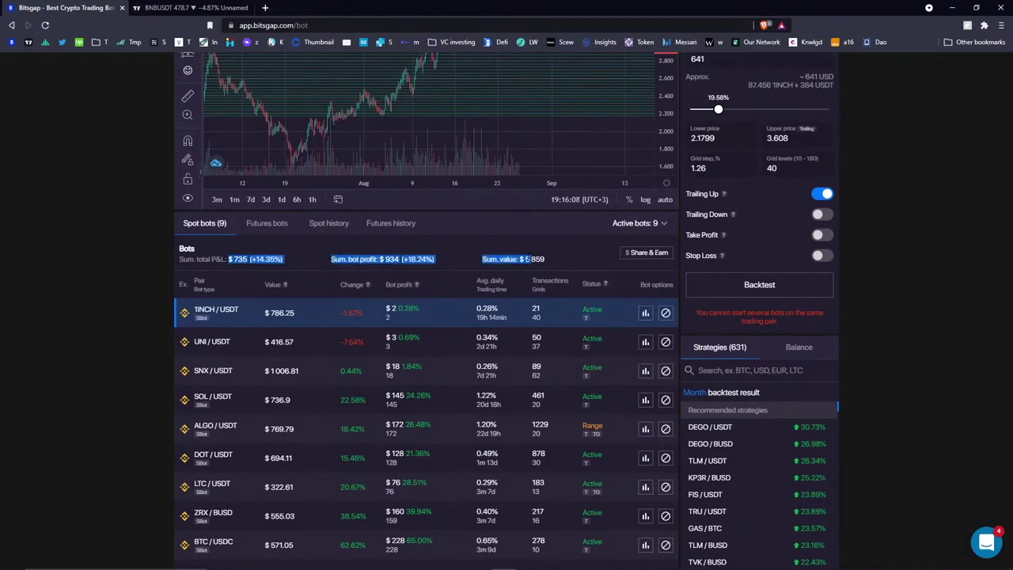
click(572, 257)
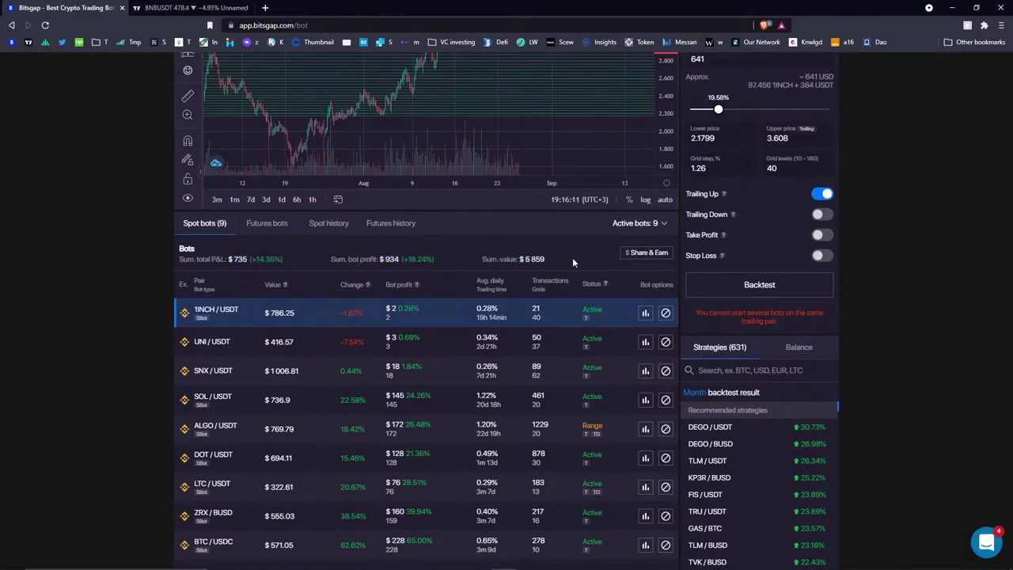
scroll(420, 269, up, 1)
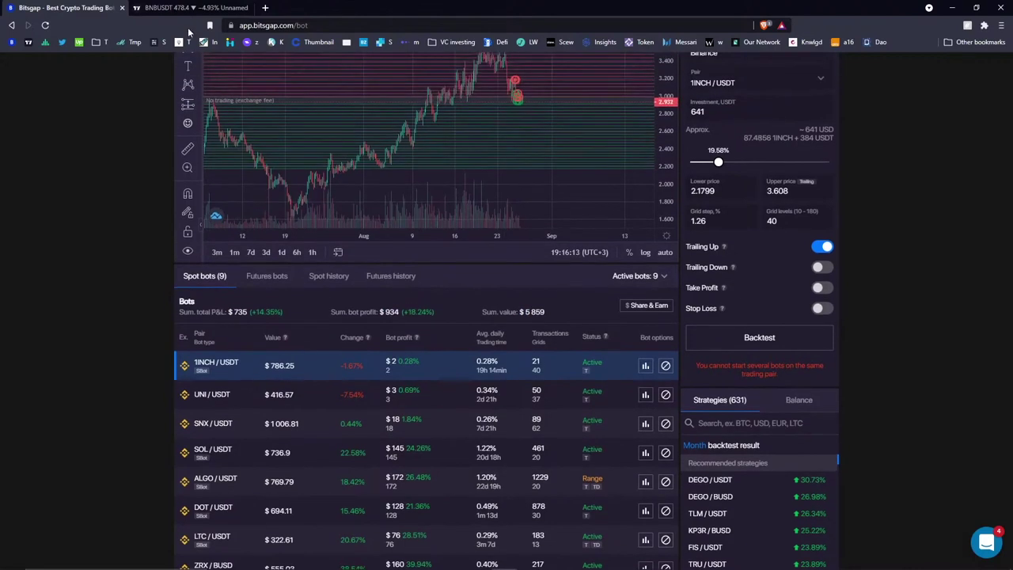
Show the exchange balance beside the bot list and examine the available ETH, BTC, BNB and QTUM holdings.
scroll(464, 280, down, 1)
click(808, 350)
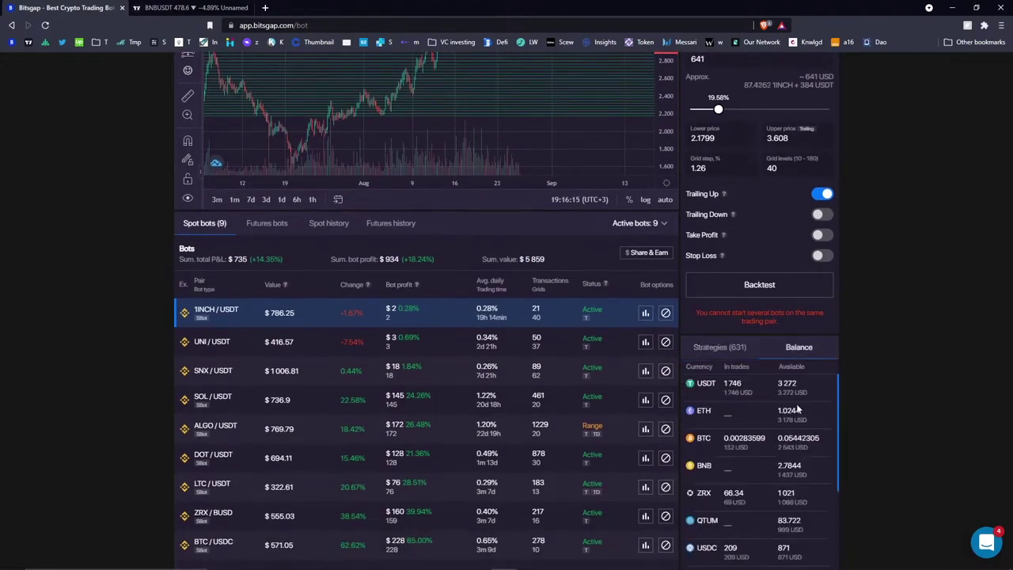
triple_click(790, 413)
triple_click(796, 440)
scroll(792, 443, down, 1)
triple_click(789, 414)
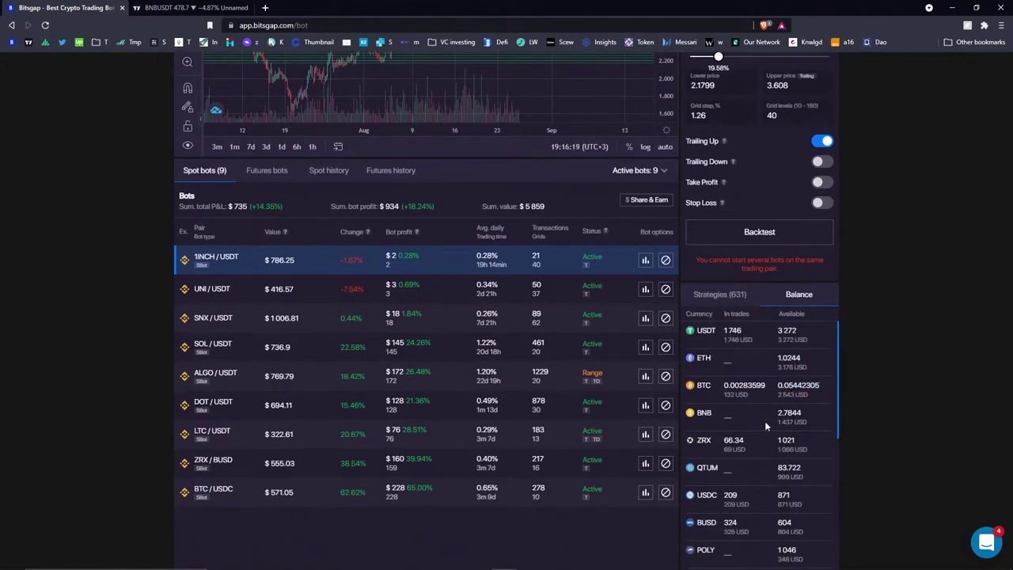
triple_click(789, 469)
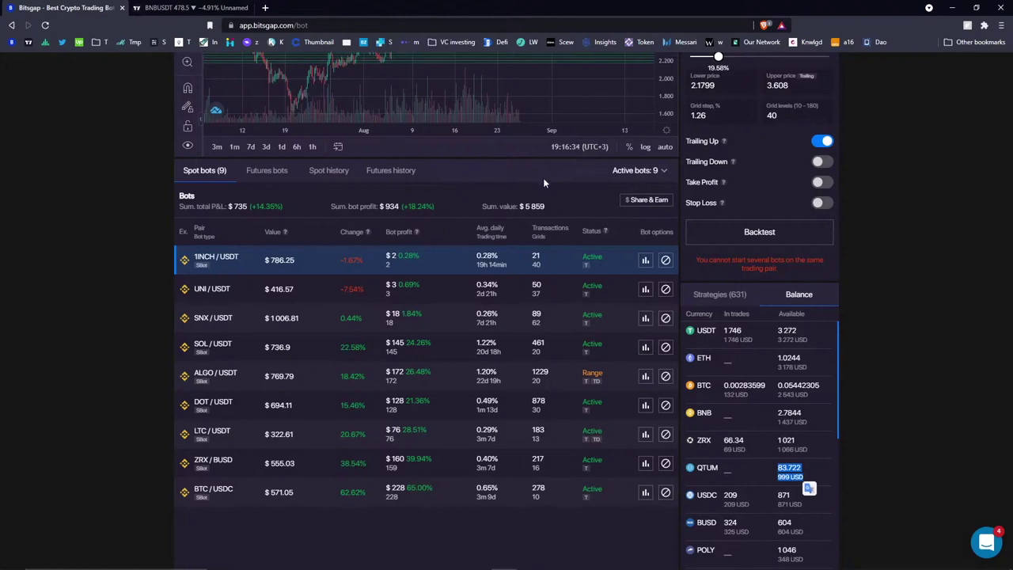
click(835, 253)
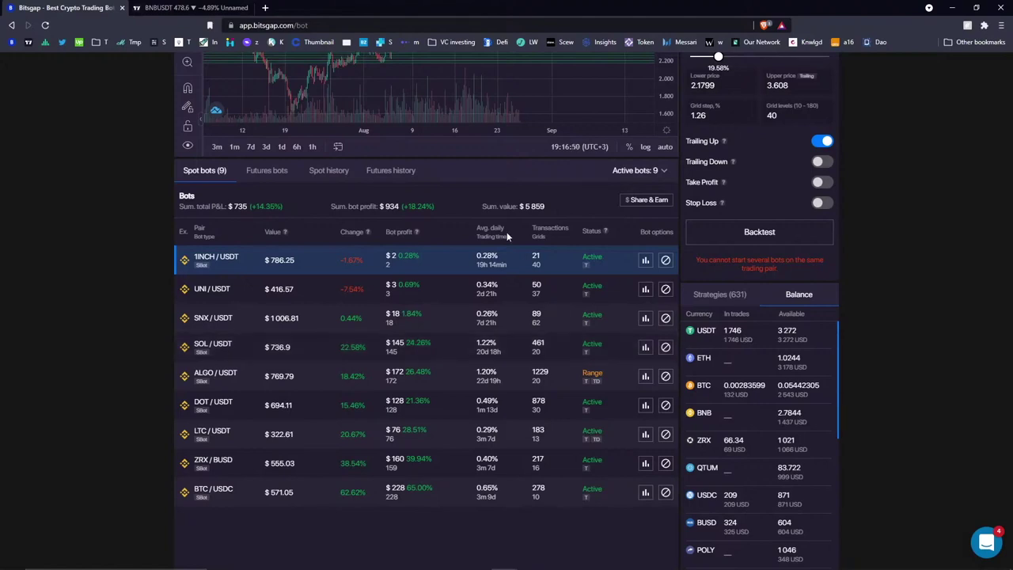
Revisit the automation, smart trade and HODL split in the TradingView notes and return to the Bitsgap spot bots.
scroll(328, 212, up, 2)
click(184, 7)
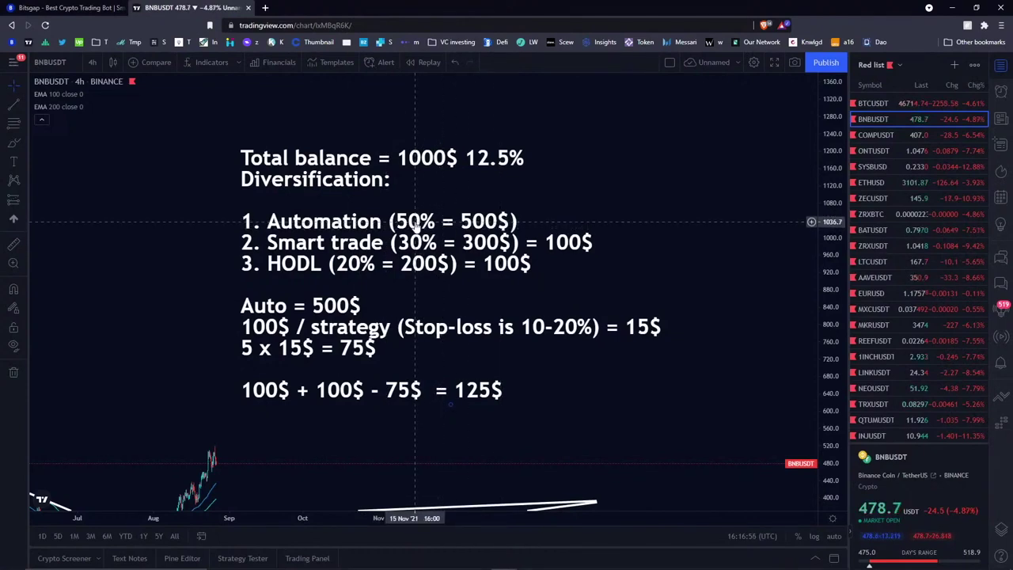
click(69, 8)
scroll(475, 261, down, 3)
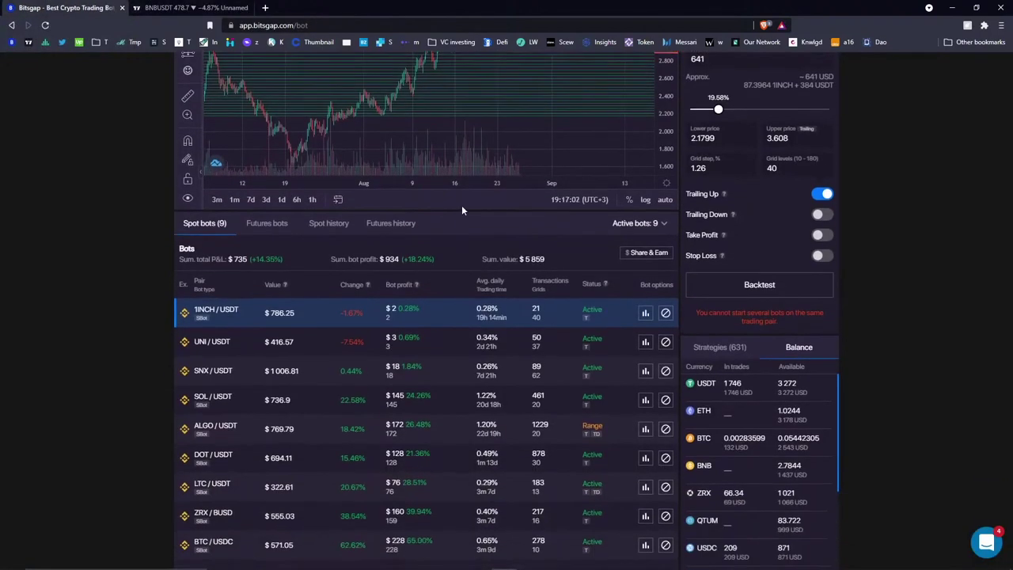
scroll(463, 212, up, 1)
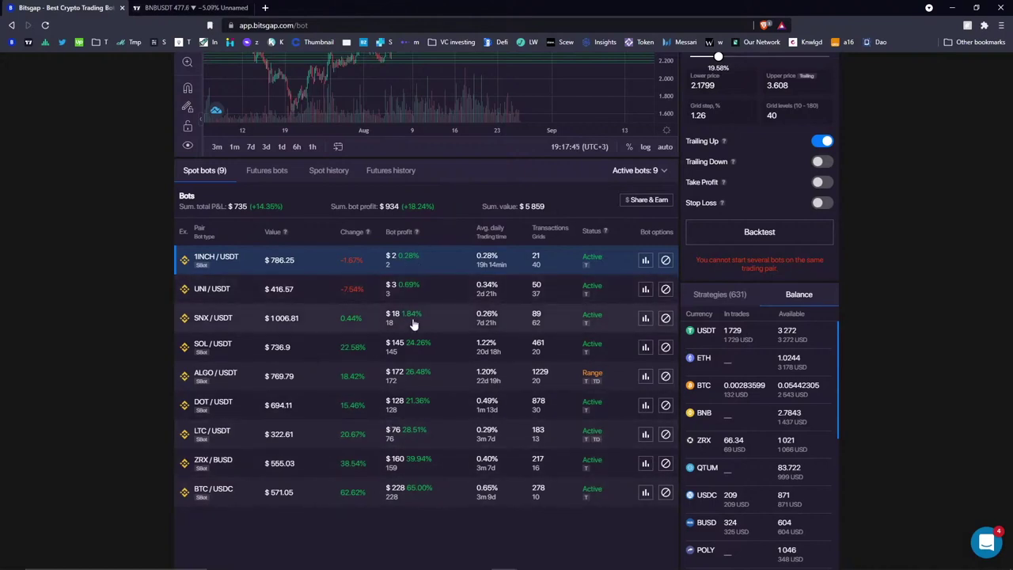
Highlight the ALGO/USDT bot's profit in the list and compare it with the 1INCH/USDT bot.
double_click(395, 372)
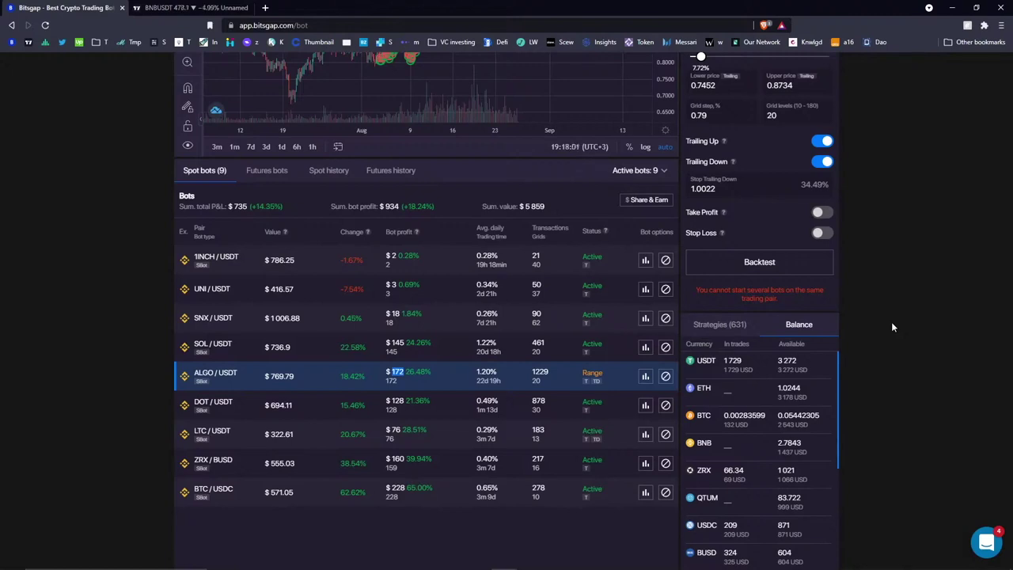
click(399, 528)
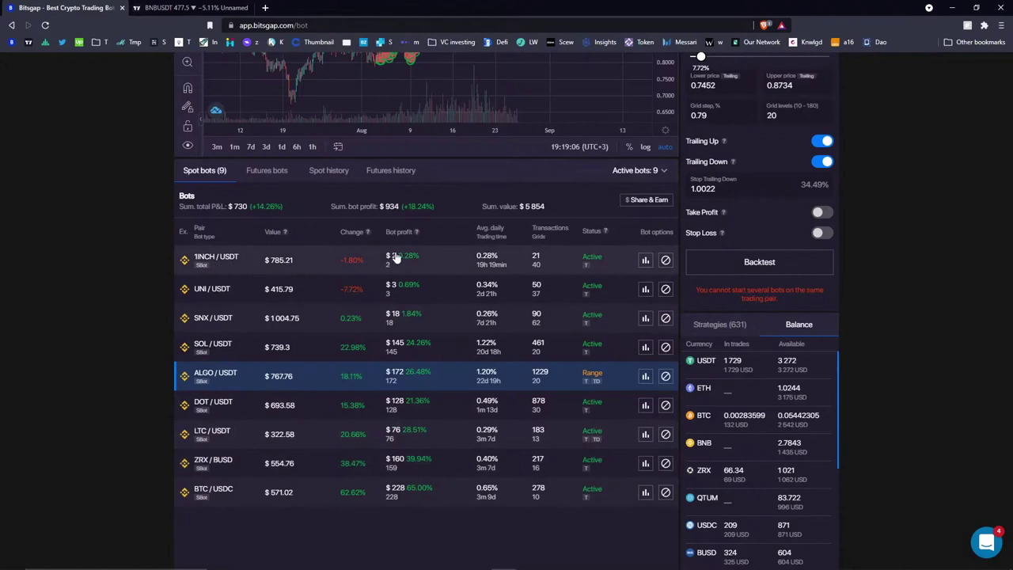
click(338, 269)
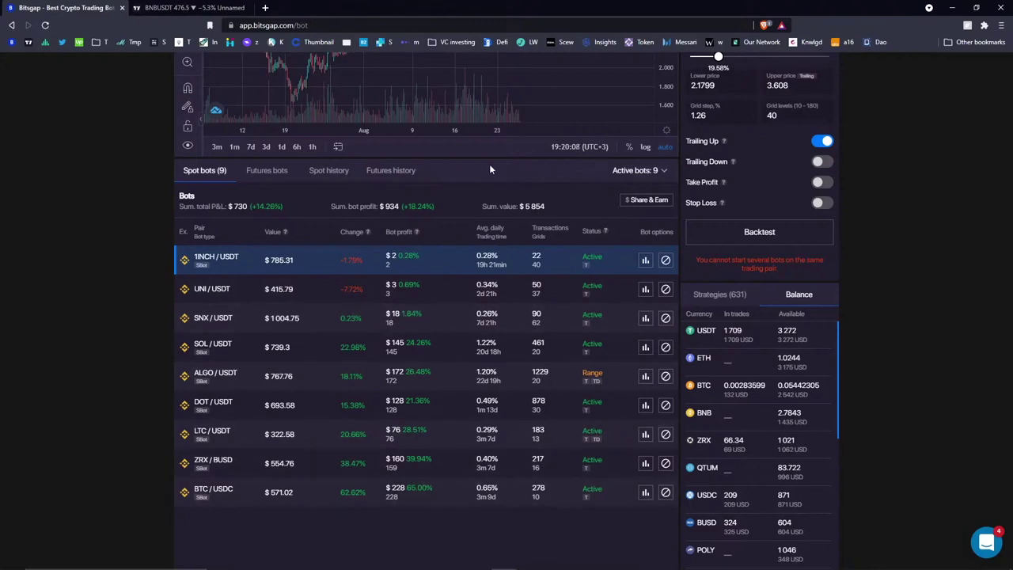
Inspect the SNX/USDT bot's details and those of the DOT/USDT bot, including profit, benchmarks and funds.
click(645, 318)
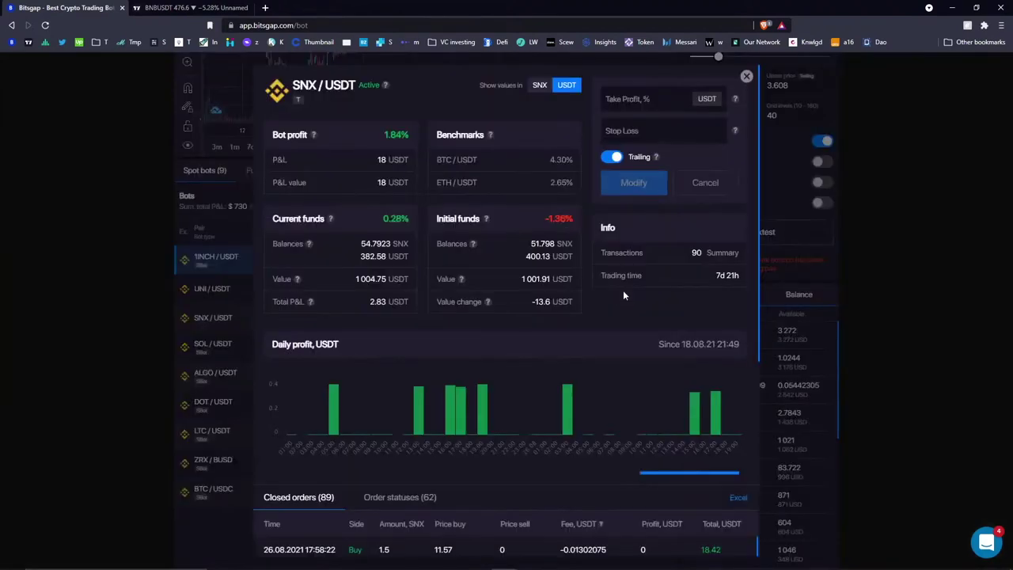
click(746, 76)
click(645, 407)
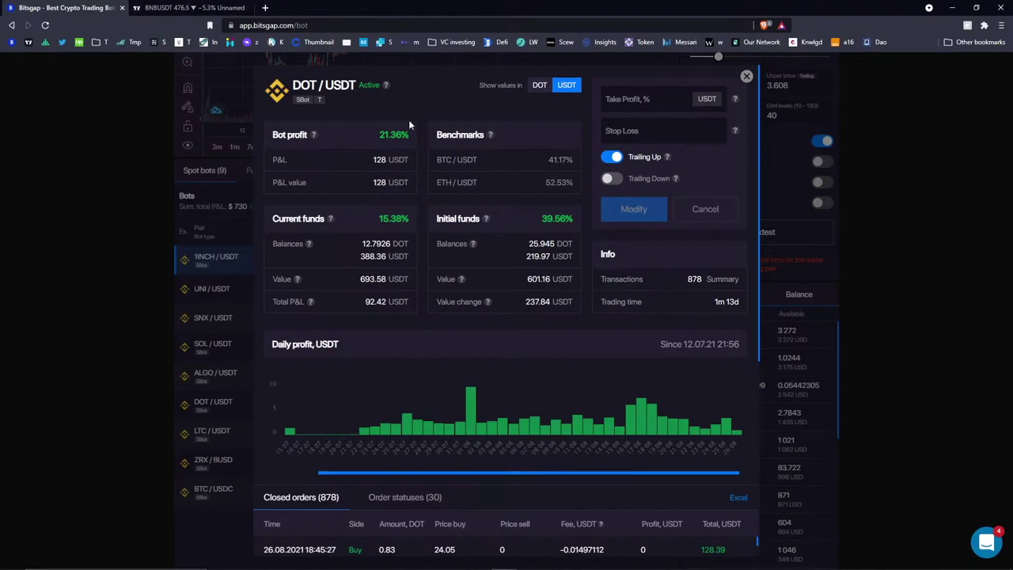
Highlight the DOT/USDT pair name, its initial DOT and USDT balances, and the value change of the initial funds.
drag(293, 86, 357, 87)
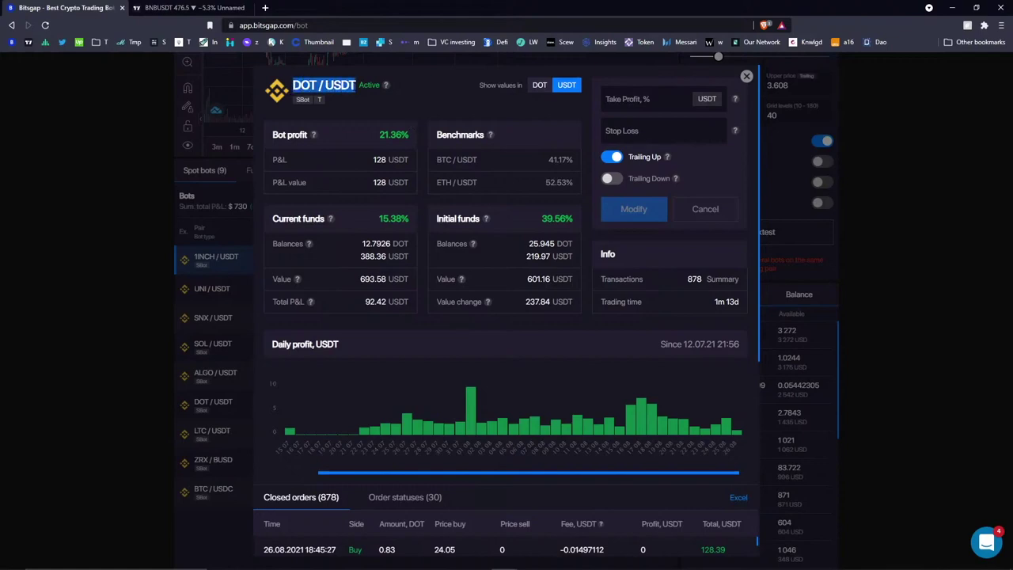
click(567, 171)
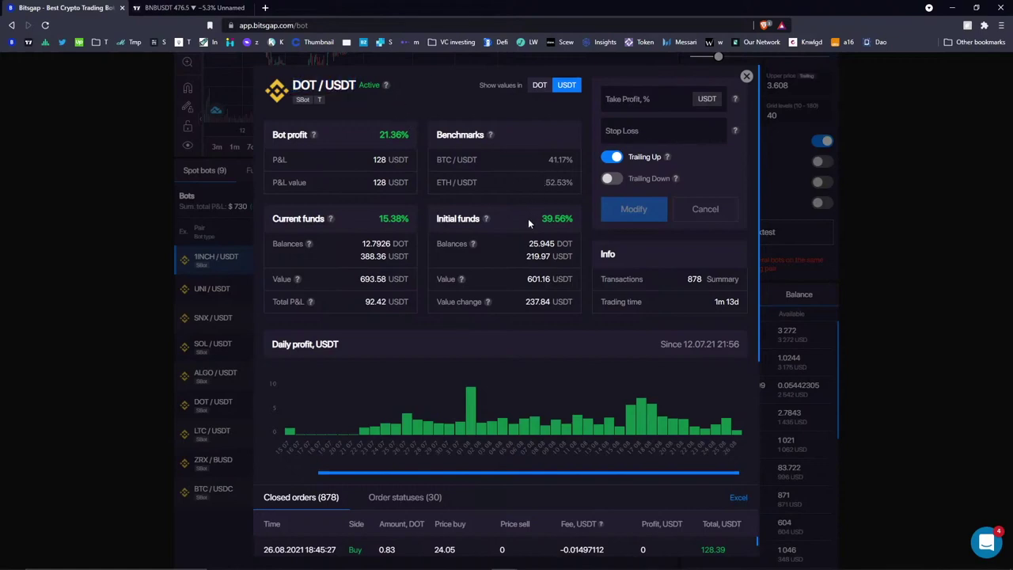
drag(529, 244, 556, 245)
click(525, 250)
drag(521, 240, 539, 244)
click(513, 250)
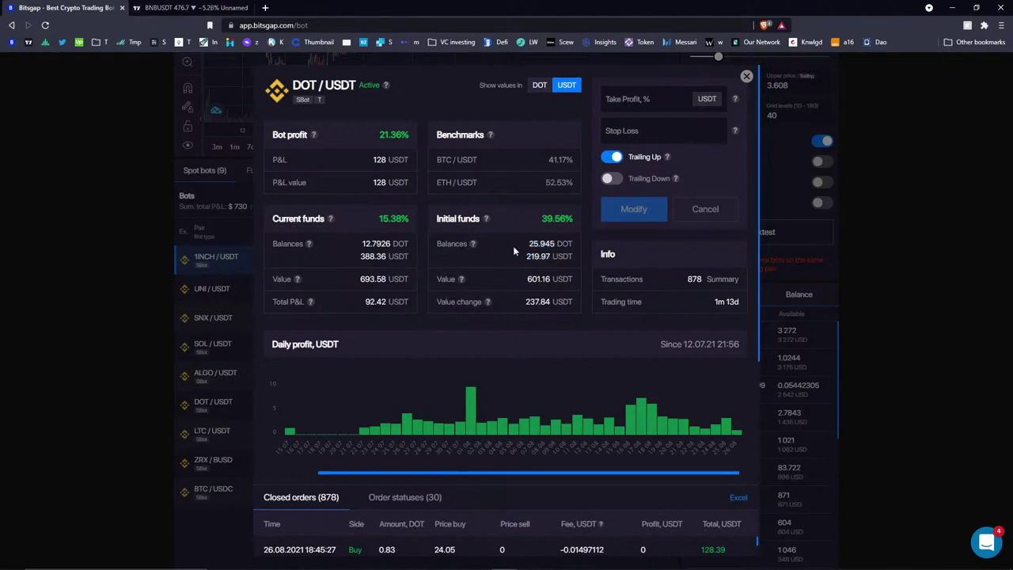
double_click(537, 301)
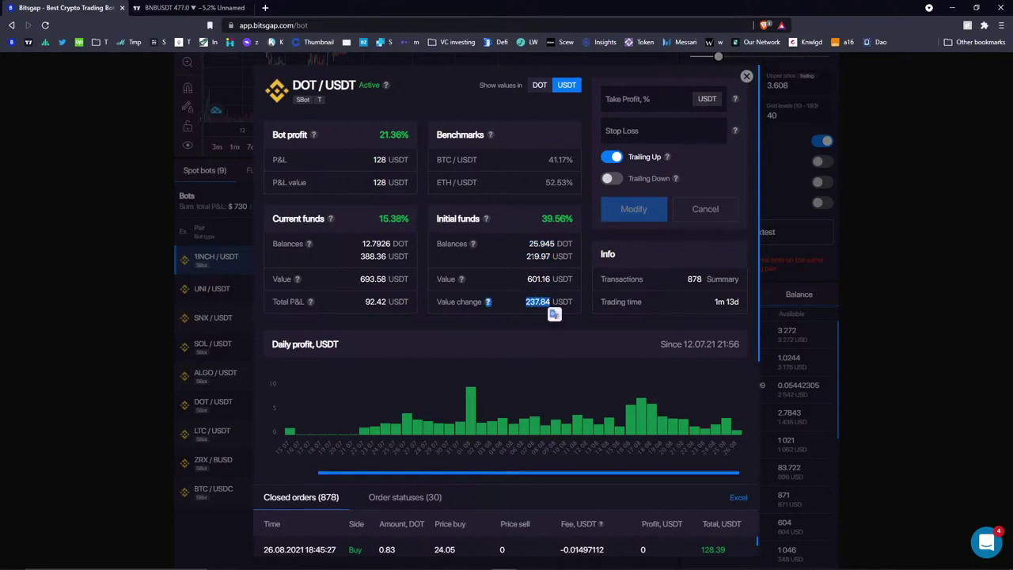
Compare the DOT/USDT bot's initial and current balances, highlighting the value change against the total P&L.
drag(510, 252, 573, 259)
click(360, 249)
drag(360, 249, 407, 267)
drag(364, 302, 369, 302)
click(409, 301)
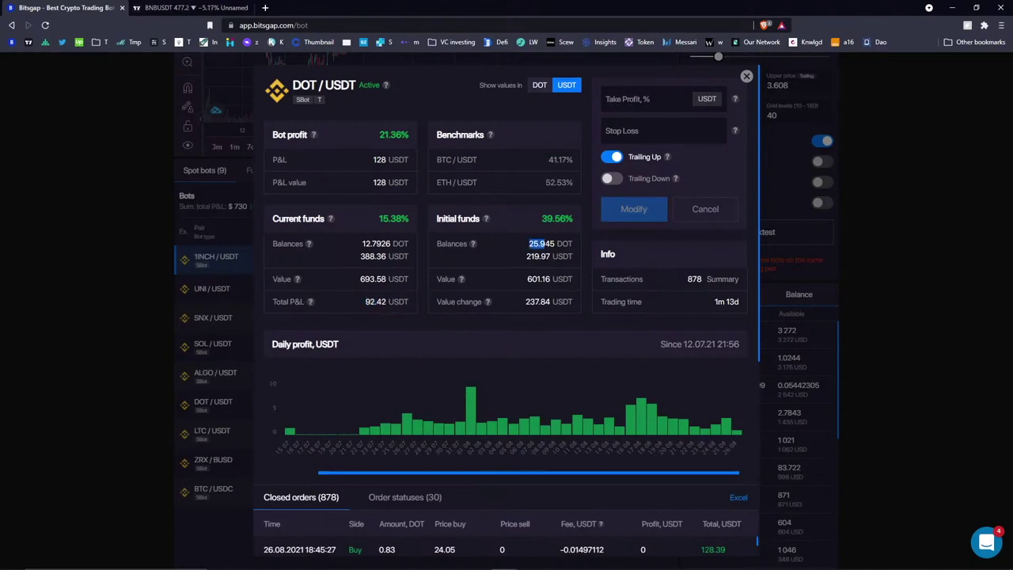
drag(542, 244, 559, 257)
drag(526, 302, 549, 302)
drag(362, 301, 388, 307)
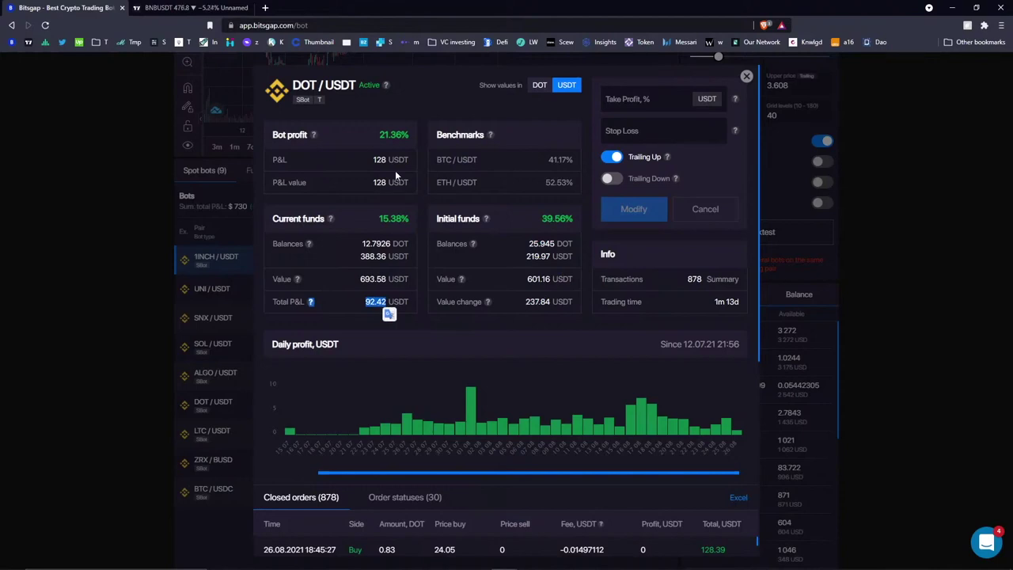
click(496, 273)
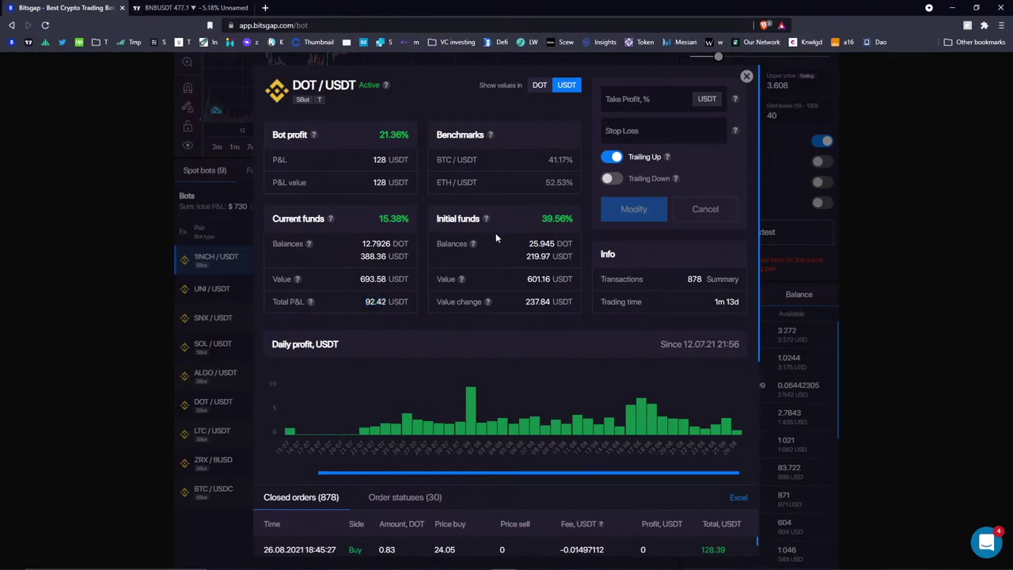
click(527, 305)
Switch to the TradingView BNBUSDT chart and sketch two small scribbles and two downward arrows with the Brush in the empty area.
key(ctrl+Tab)
mouse_move(665, 336)
mouse_down()
mouse_move(641, 340)
mouse_move(570, 202)
mouse_move(507, 116)
mouse_up()
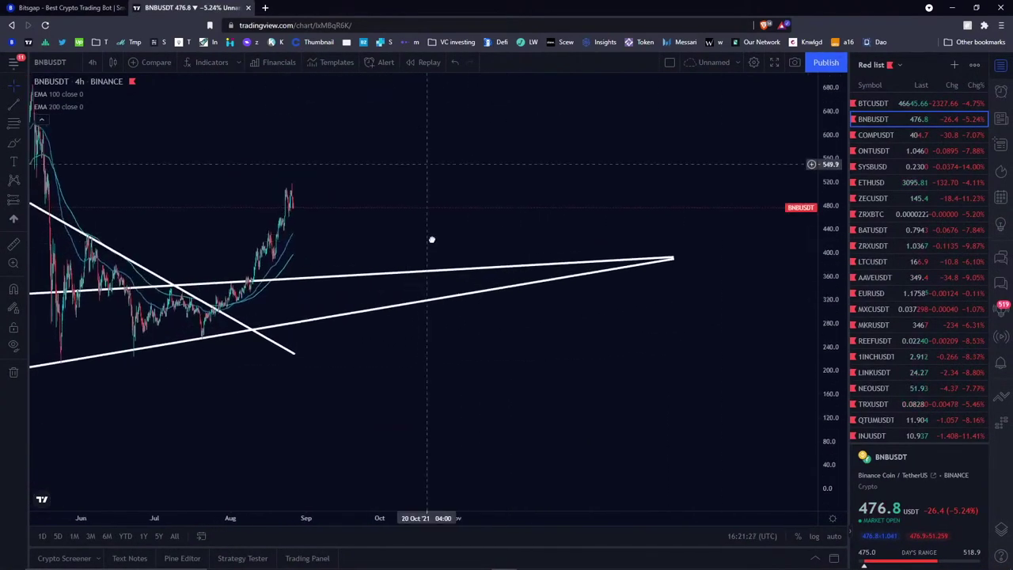
click(12, 144)
drag(356, 304, 400, 307)
mouse_move(412, 247)
mouse_down()
mouse_move(472, 252)
mouse_move(445, 241)
mouse_up()
mouse_move(491, 269)
mouse_down()
mouse_move(536, 361)
mouse_move(546, 339)
mouse_up()
mouse_move(418, 321)
mouse_down()
mouse_move(466, 403)
mouse_move(417, 379)
mouse_up()
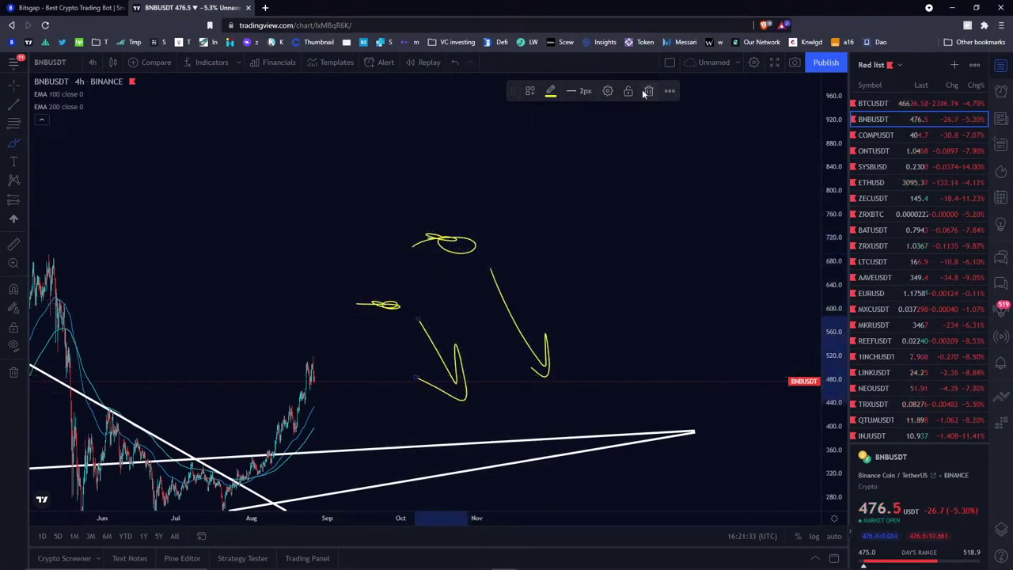
Delete the last brush arrow and remove all remaining drawings from the BNBUSDT chart.
click(648, 91)
right_click(565, 176)
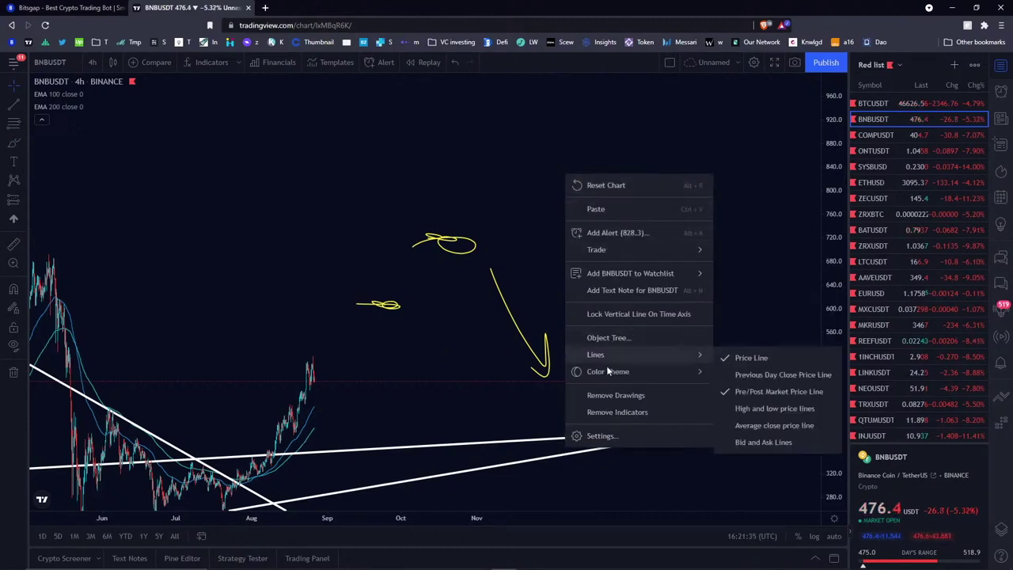
click(616, 395)
Return to Bitsgap, review the DOT/USDT bot's value change and total P&L again, and close its details.
click(76, 7)
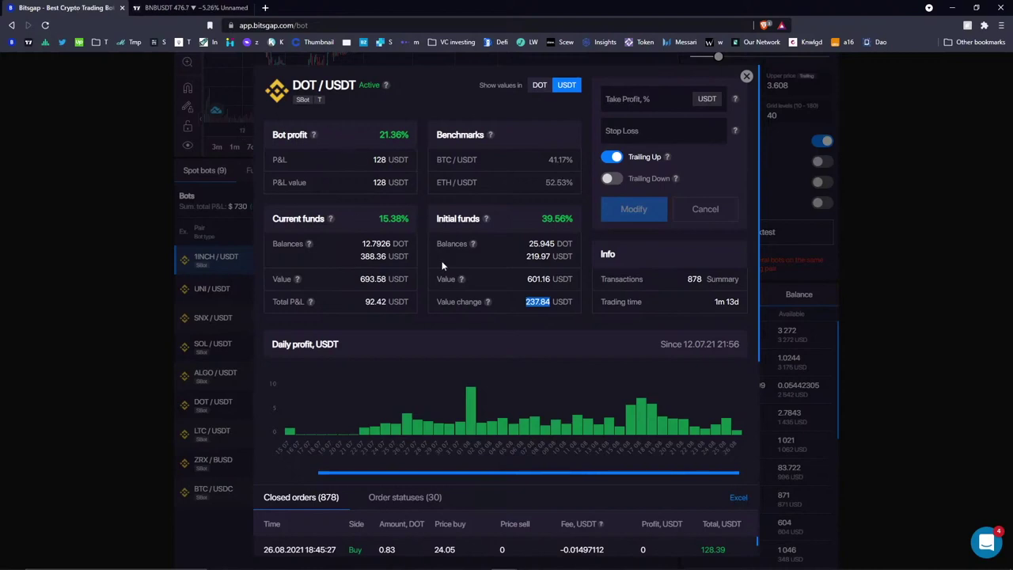
click(538, 301)
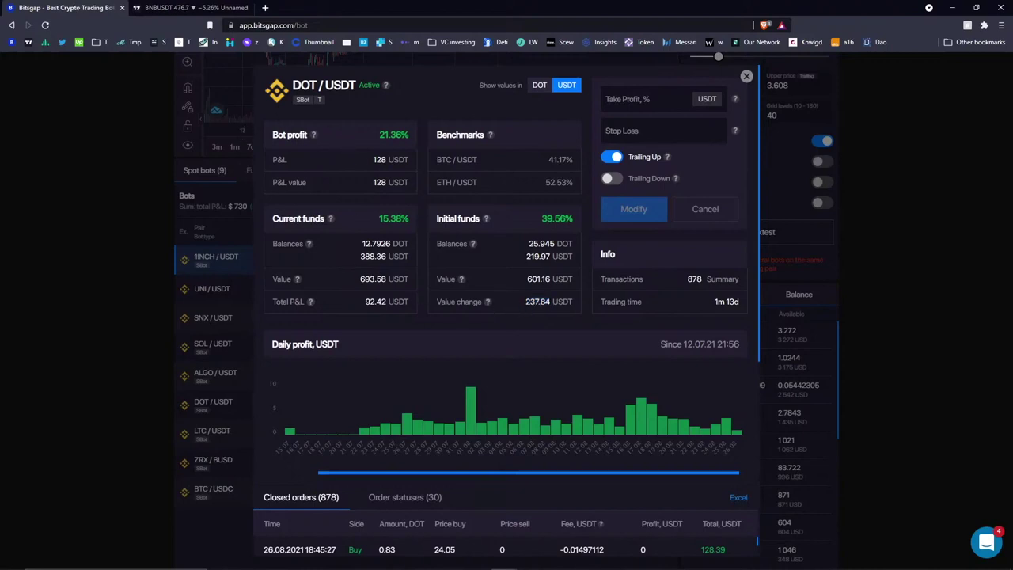
click(386, 314)
click(385, 313)
click(747, 76)
Switch to the TradingView BNBUSDT chart and bring up empty chart space for a note.
click(164, 7)
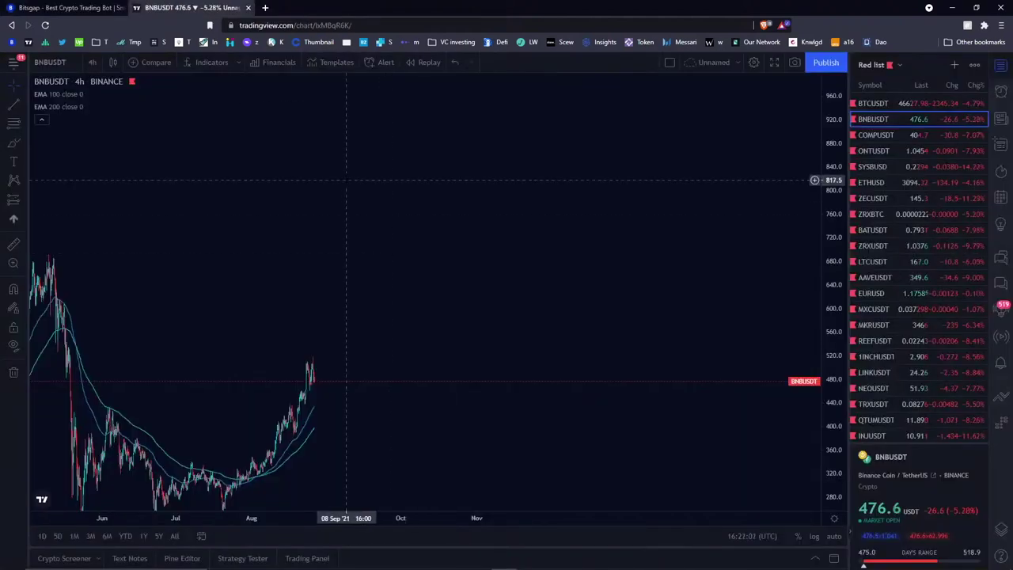
scroll(813, 161, down, 3)
scroll(534, 194, down, 3)
drag(487, 280, 531, 254)
key(alt+r)
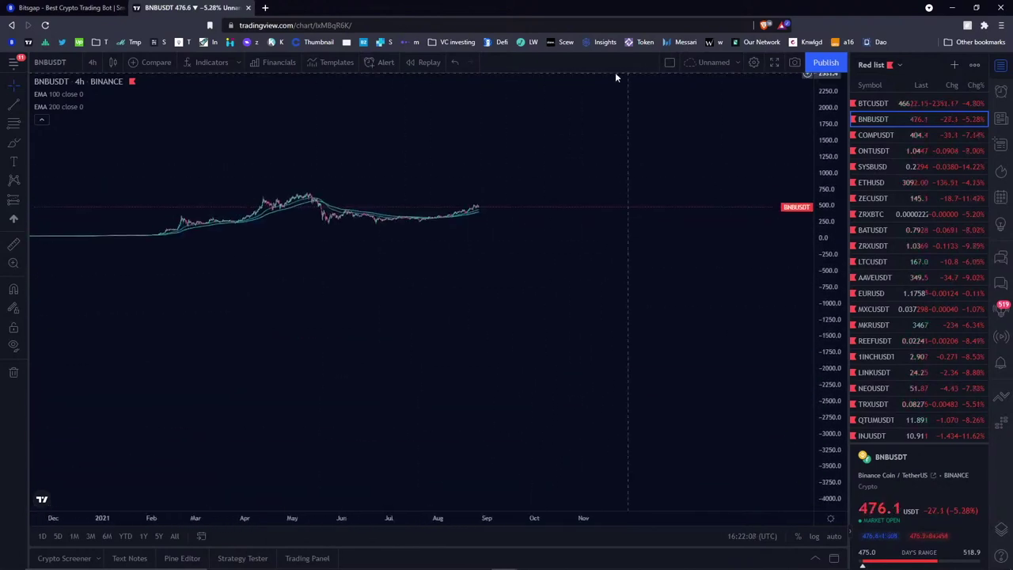
click(878, 136)
scroll(554, 237, down, 5)
drag(591, 158, 213, 258)
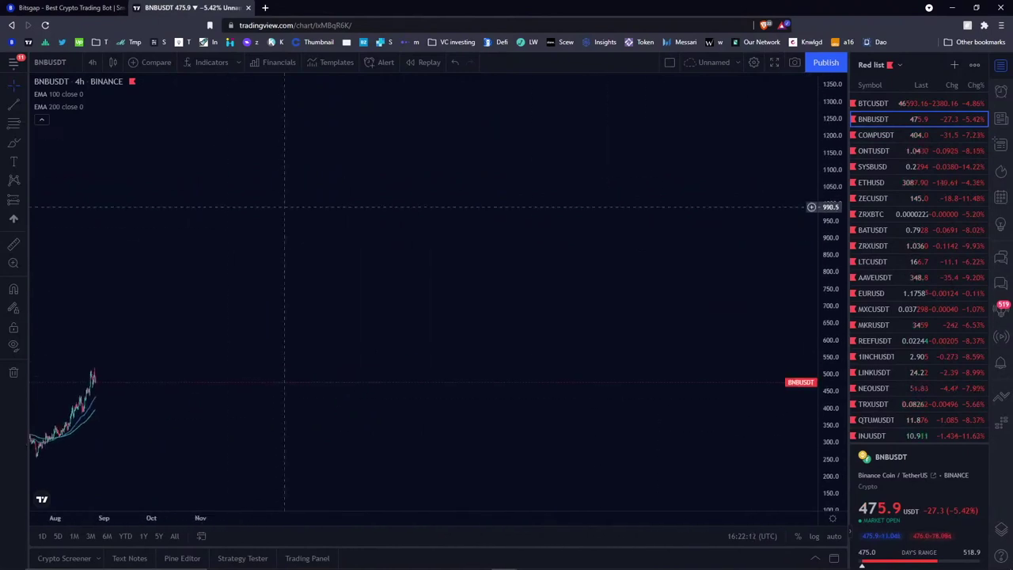
drag(543, 206, 444, 311)
key(Down)
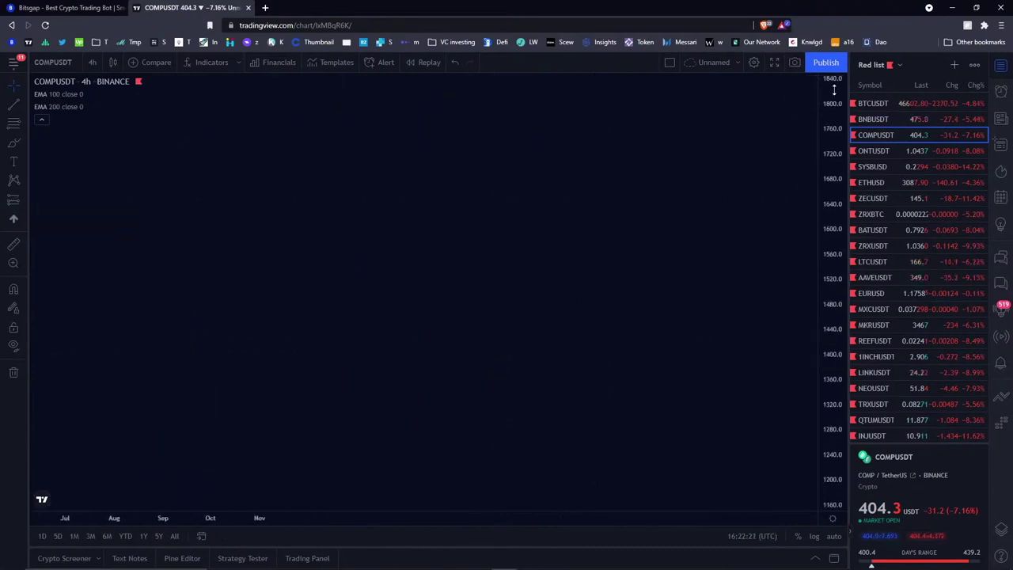
key(alt+r)
click(892, 120)
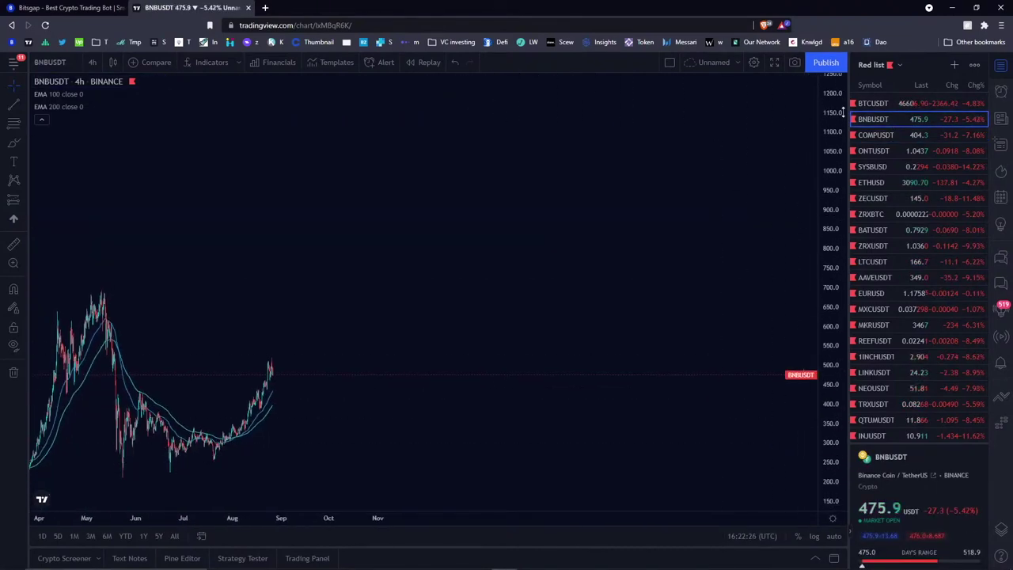
Place a text note in an empty area of the BNBUSDT chart, starting with the line "Total balance 100%".
drag(661, 271, 211, 343)
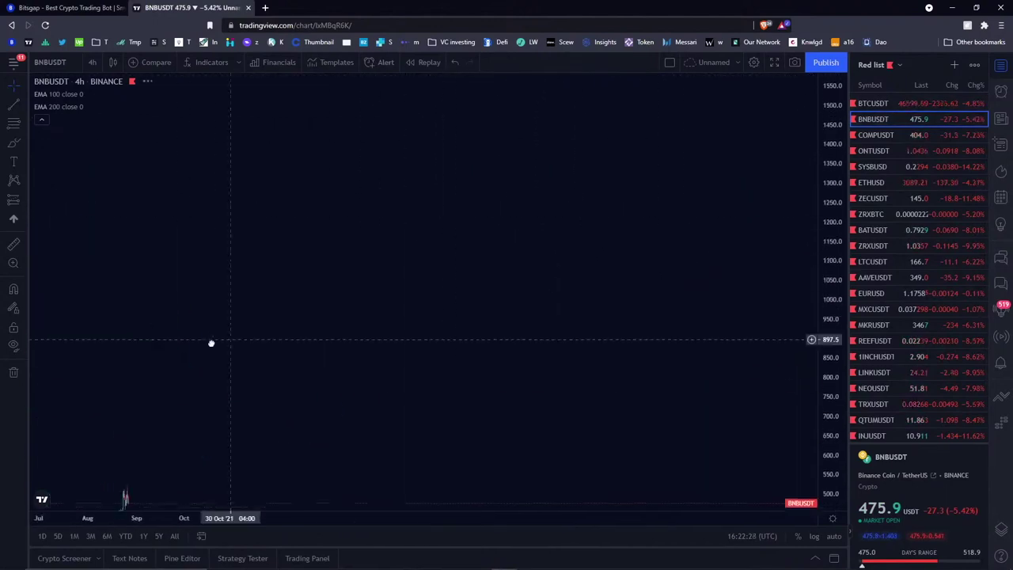
click(14, 161)
click(316, 251)
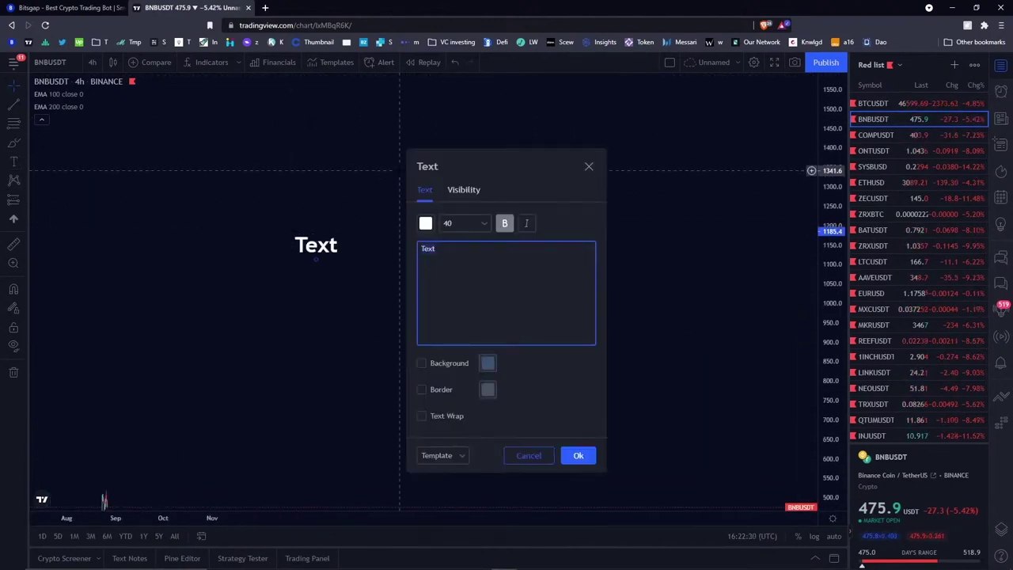
text(Total)
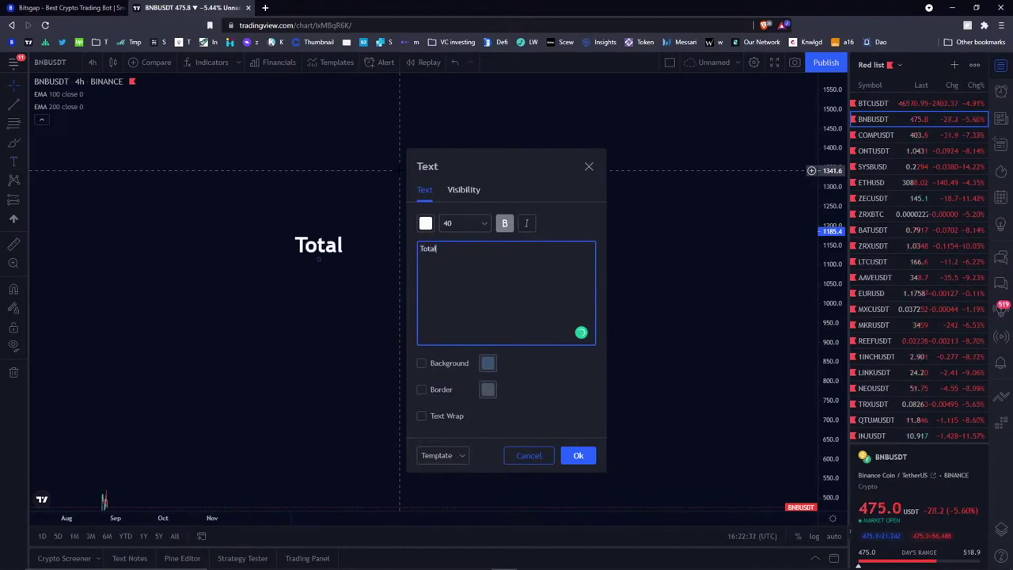
text( balance 100%)
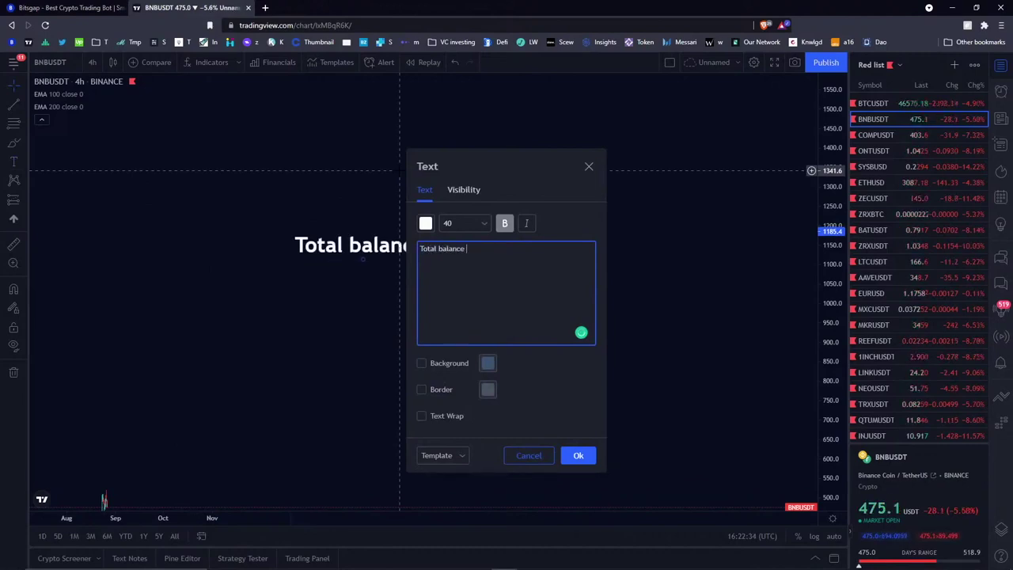
key(Return)
Add the line "Automation = 50%" to the note and begin a parenthesised list with "pros:".
text(Automation = 50% ()
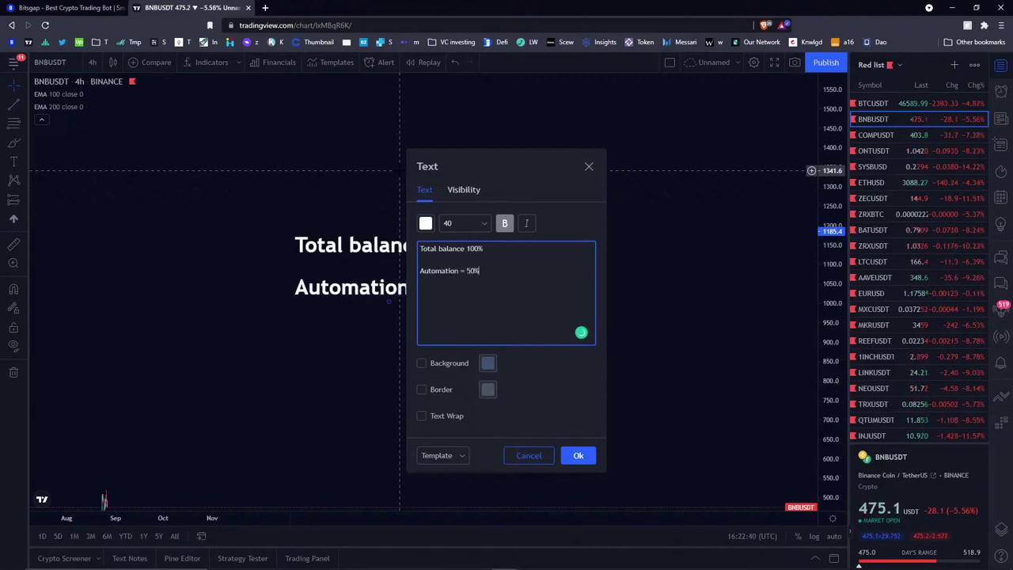
key(BackSpace)
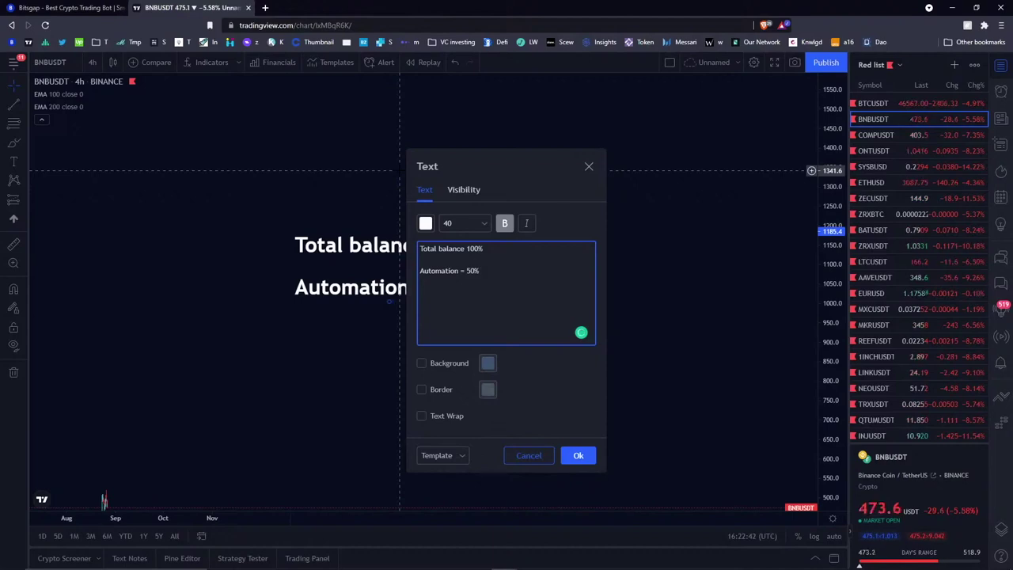
text(pro)
key(BackSpace)
key(BackSpace)
key(BackSpace)
text((pros: )
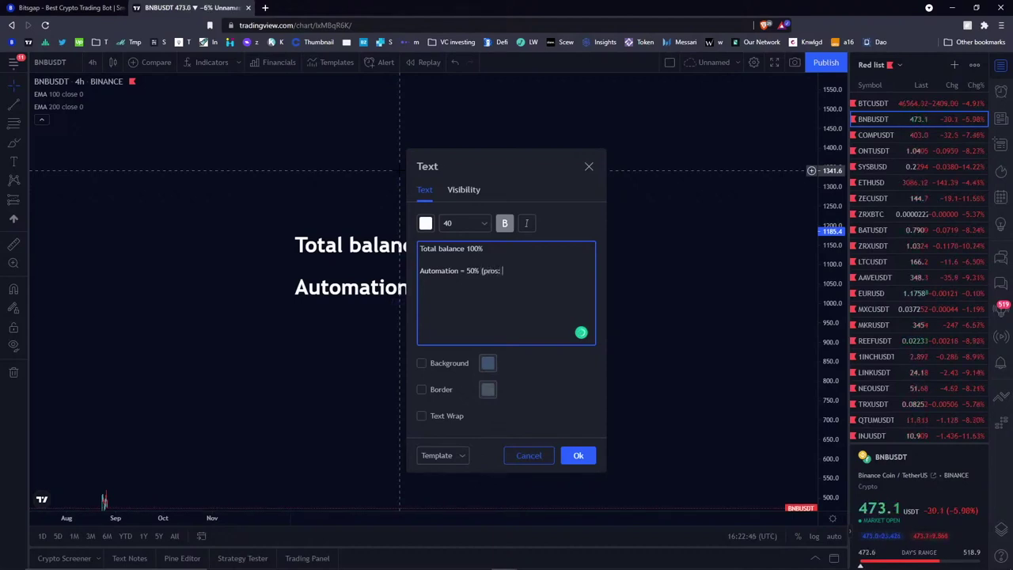
List the automation pros as "automated, daily returns, offset market plunge" and close the parenthesis.
text(automated, dau)
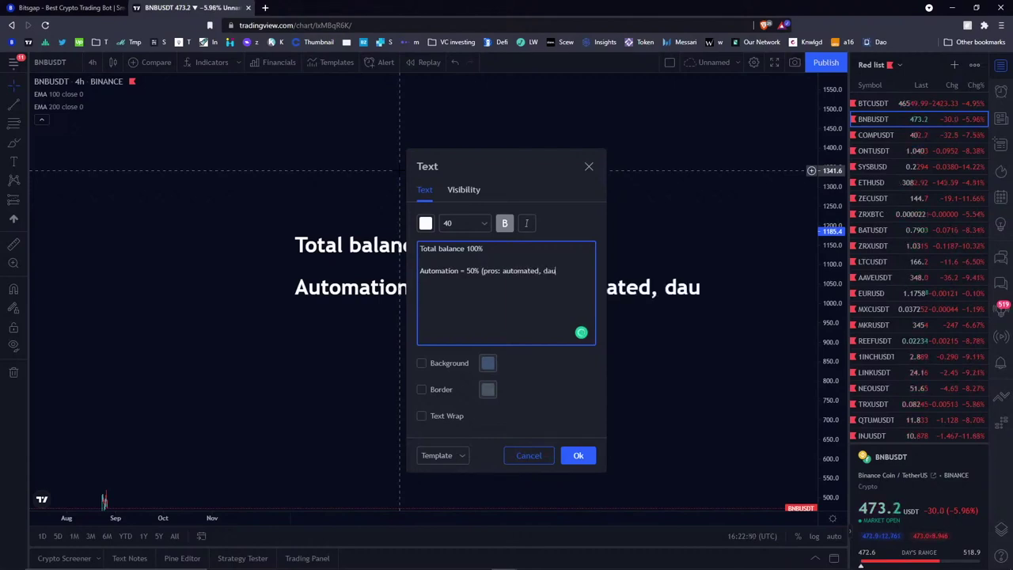
key(BackSpace)
text(ily)
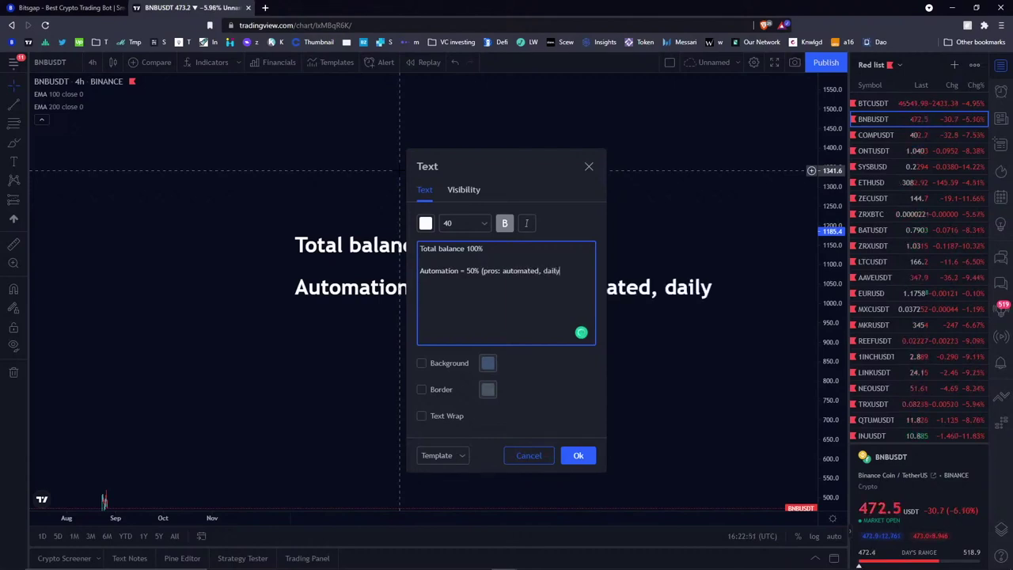
text( returnsm)
key(BackSpace)
text(, offset)
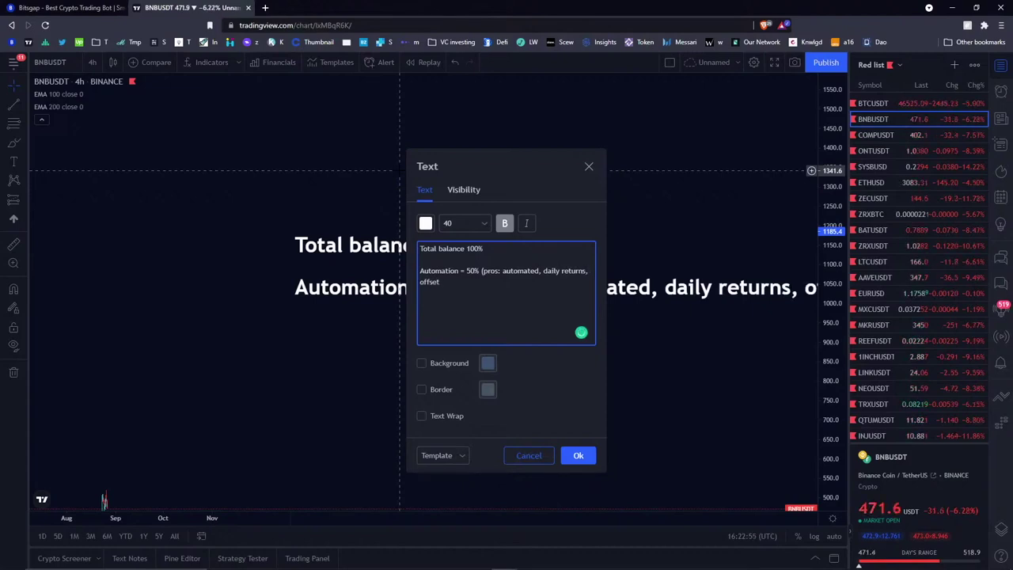
text( m)
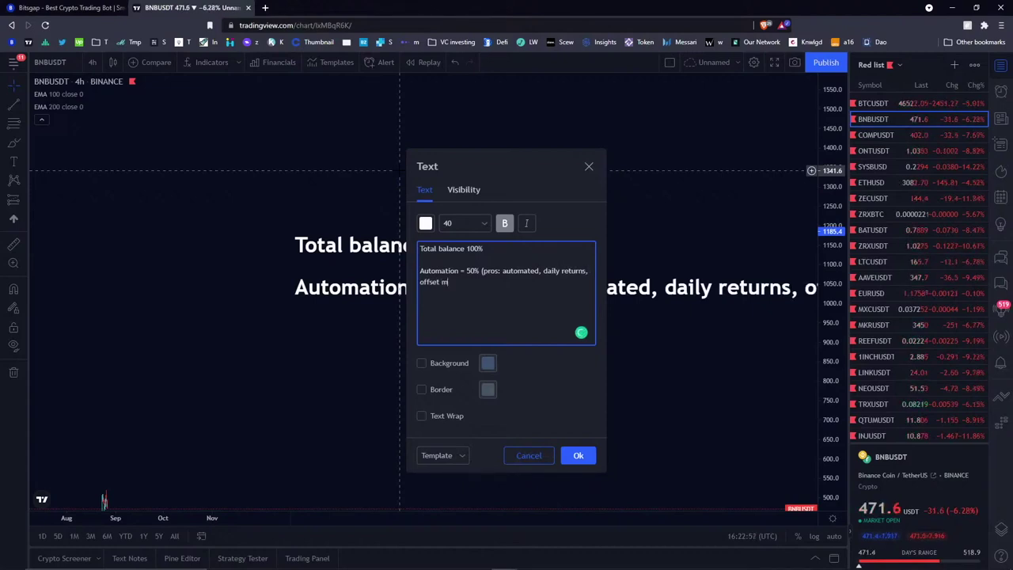
text(arket plunge))
Number the automation line as 1 and add "2. Smart trading = 20%" on the line below it.
key(Return)
key(Up)
key(Up)
text(1.)
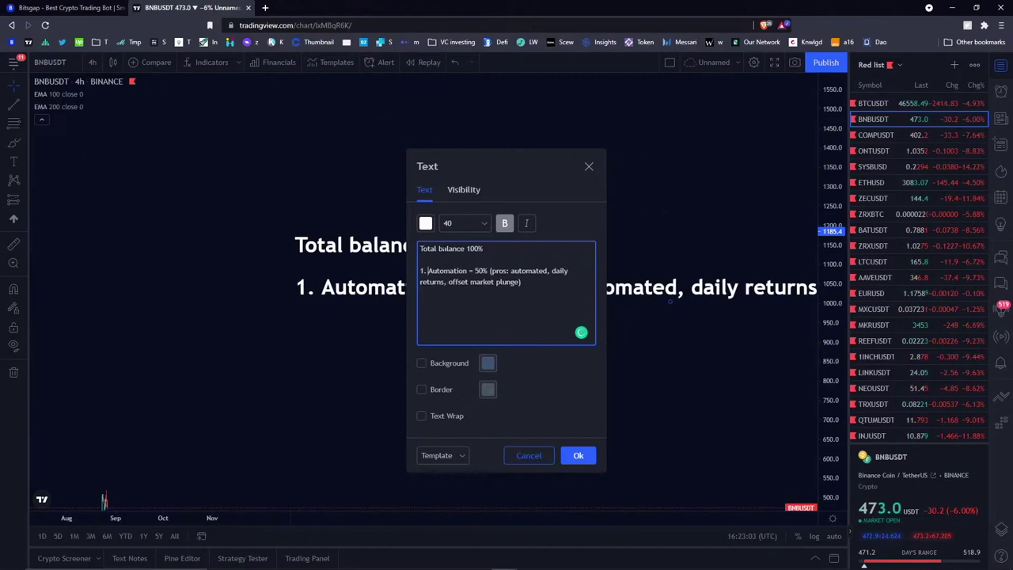
click(457, 306)
text(2. Smart trading = 20%)
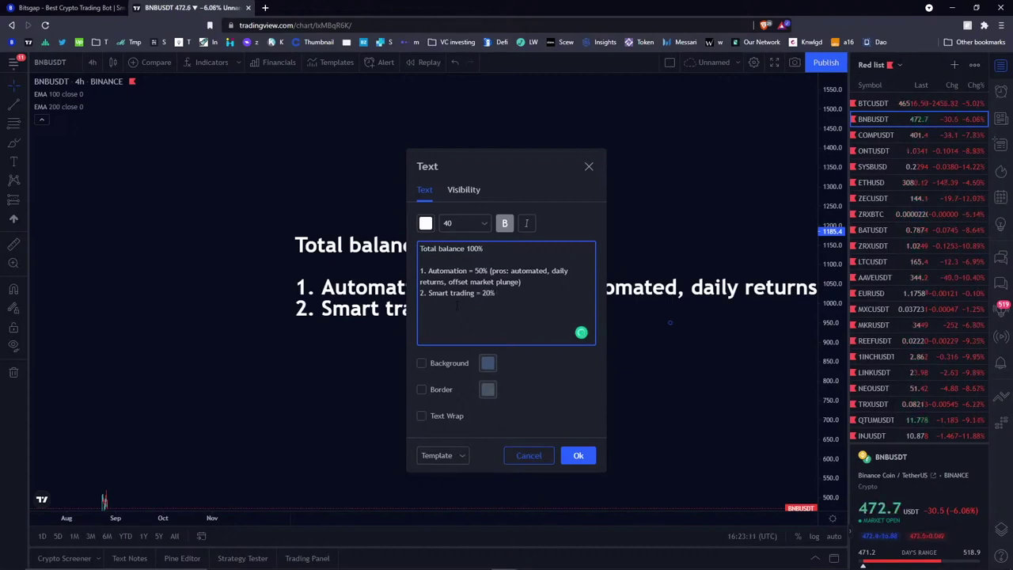
Switch to Bitsgap, open the trading page for 1INCH/USDT and turn on Take profit for the limit buy order.
click(22, 8)
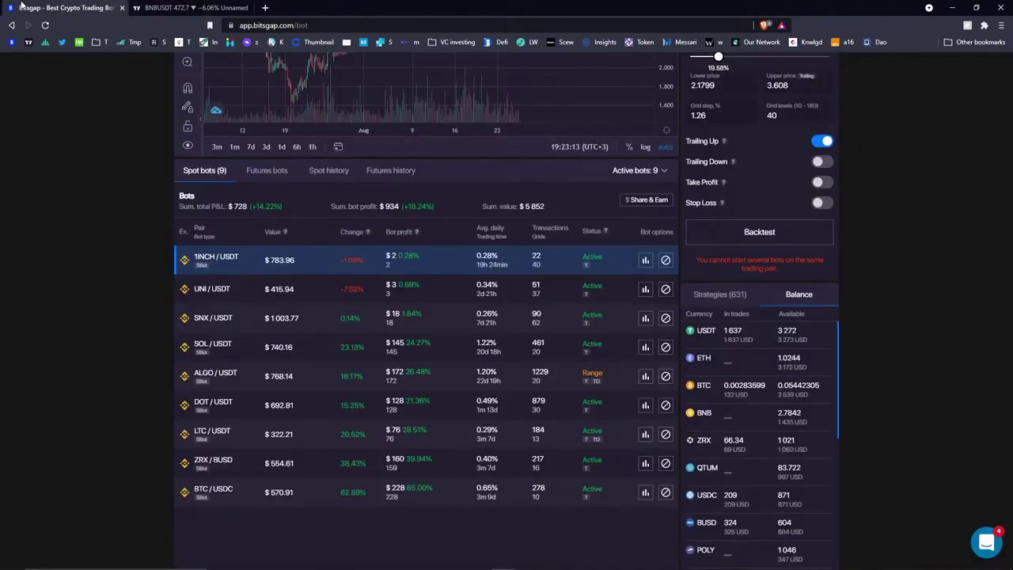
scroll(108, 206, up, 3)
click(82, 67)
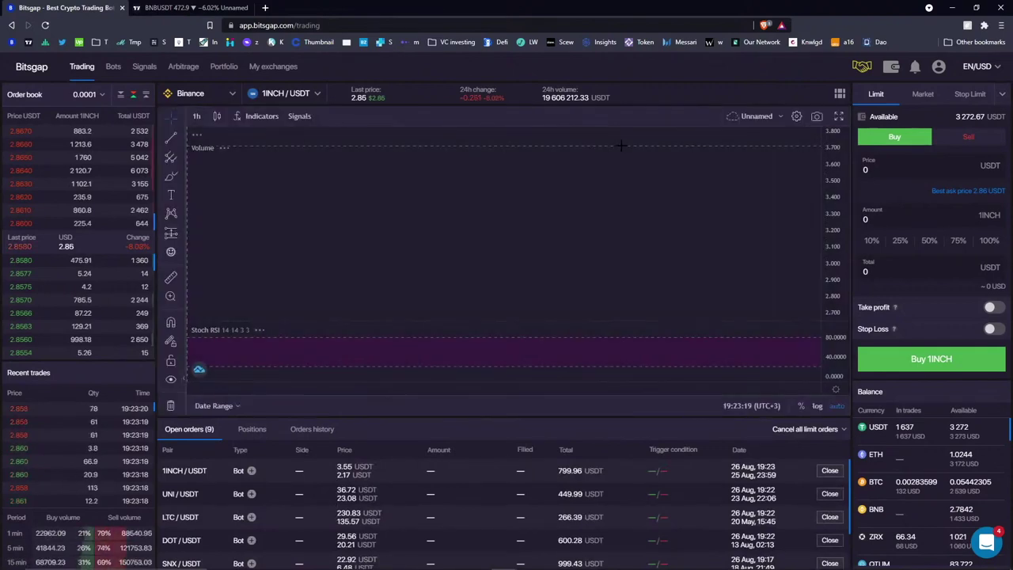
scroll(465, 188, down, 8)
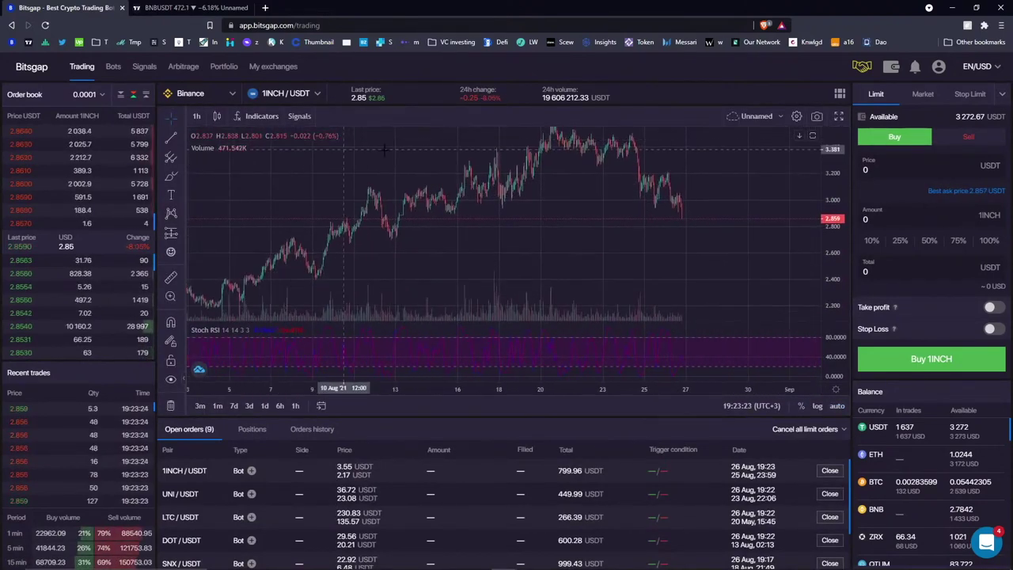
scroll(583, 202, down, 5)
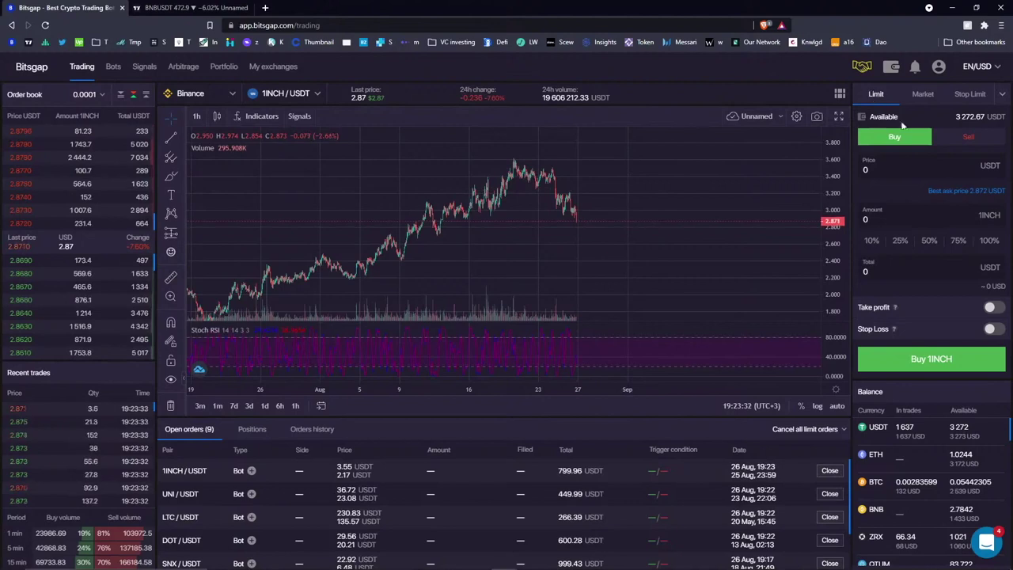
click(990, 307)
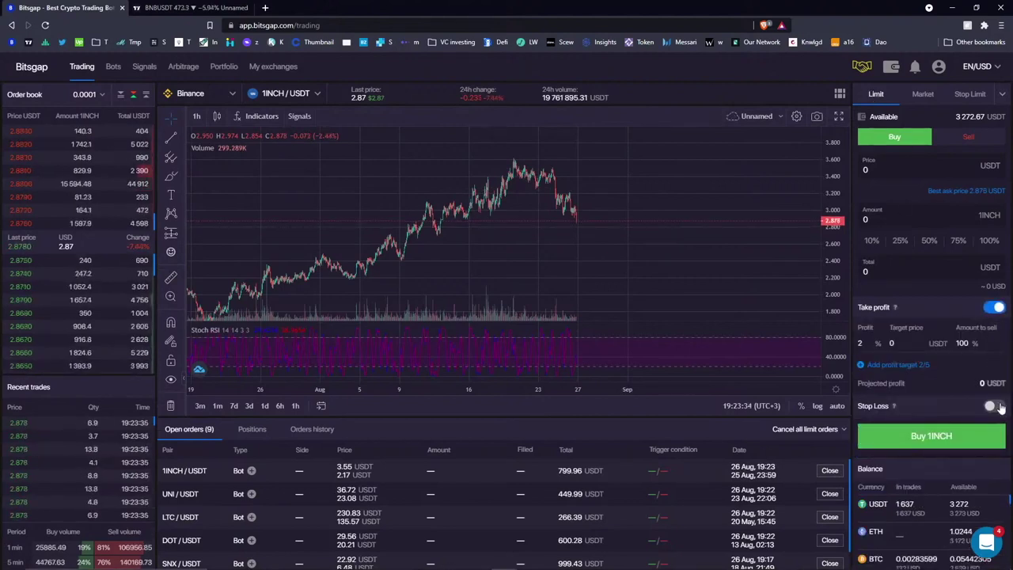
Turn on Stop Loss for the limit buy order and add take-profit targets until there are five.
click(994, 406)
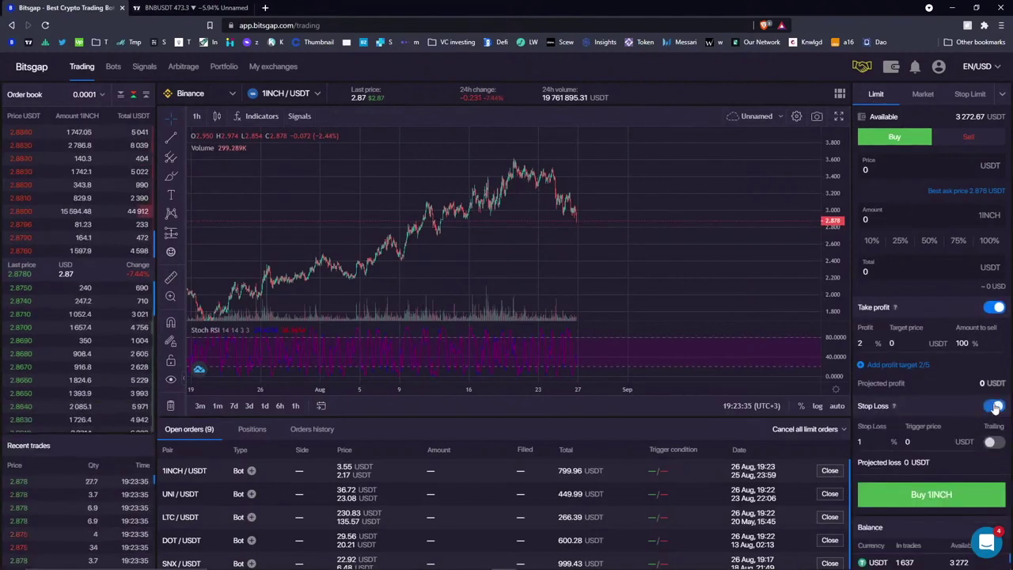
click(881, 368)
click(892, 386)
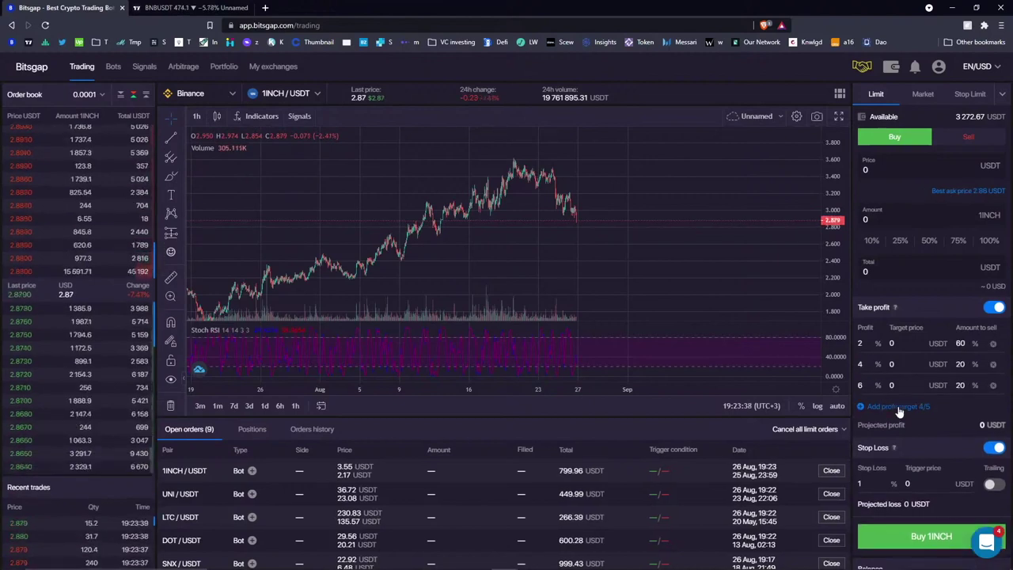
click(899, 407)
click(900, 428)
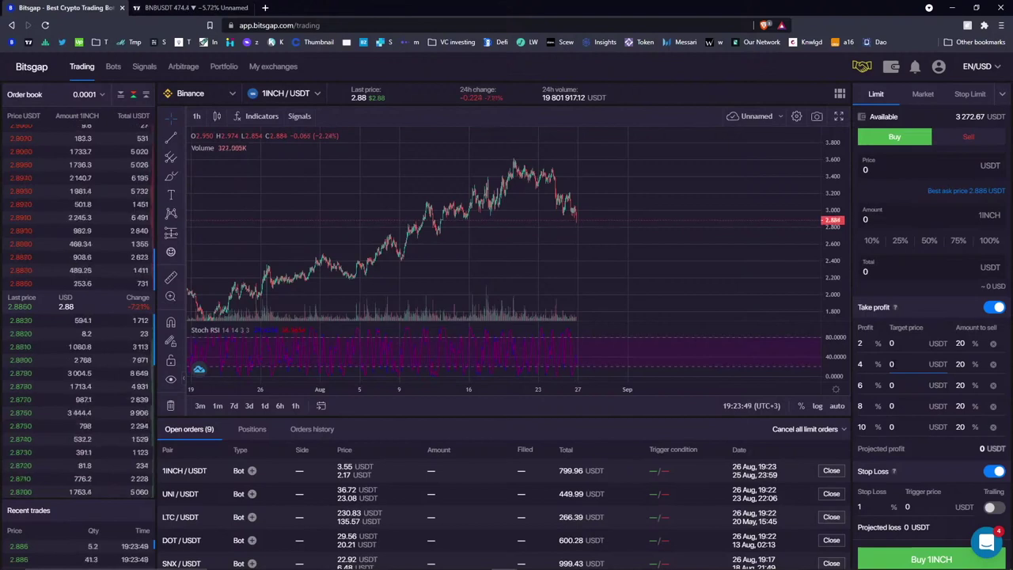
Mark the current price on the chart with a short brush stroke and place a horizontal line at about 4.143.
mouse_move(579, 264)
mouse_down()
mouse_move(540, 264)
mouse_move(527, 240)
mouse_move(488, 240)
mouse_move(479, 257)
mouse_up()
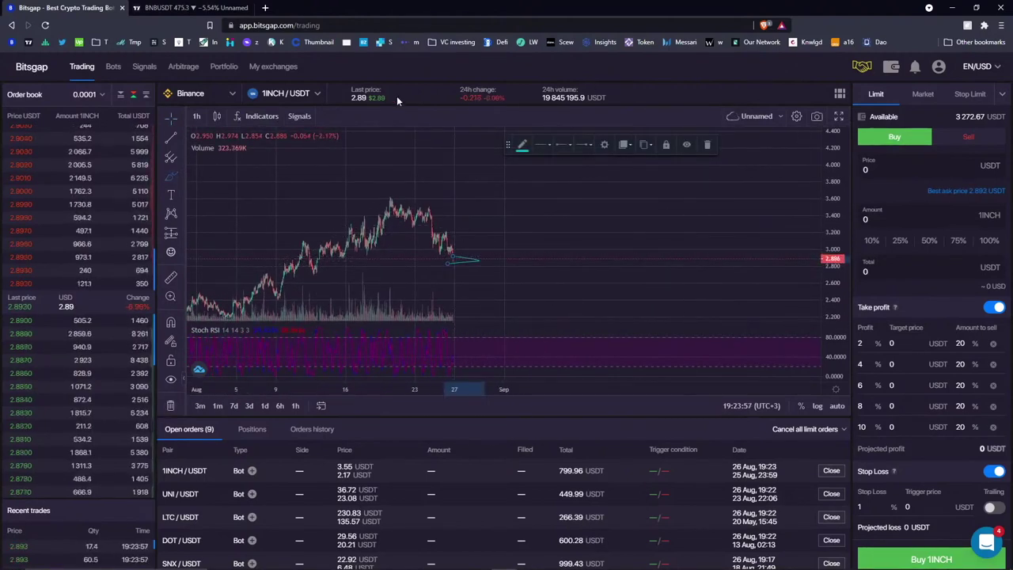
click(180, 137)
click(230, 201)
click(459, 156)
drag(459, 161, 453, 167)
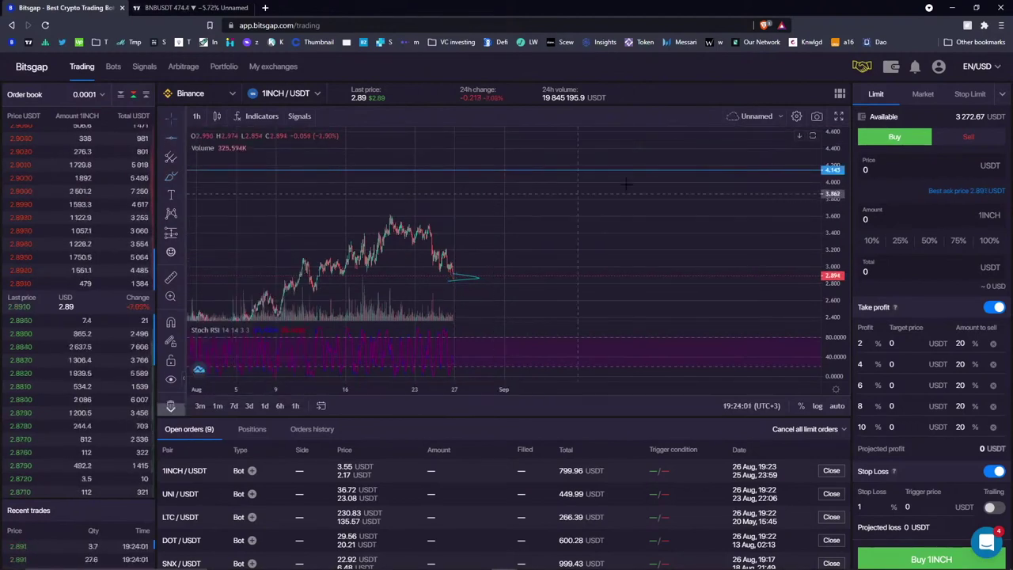
Draw a price range from the current price, about 2.90, up to the horizontal line at 4.143.
click(181, 236)
click(488, 264)
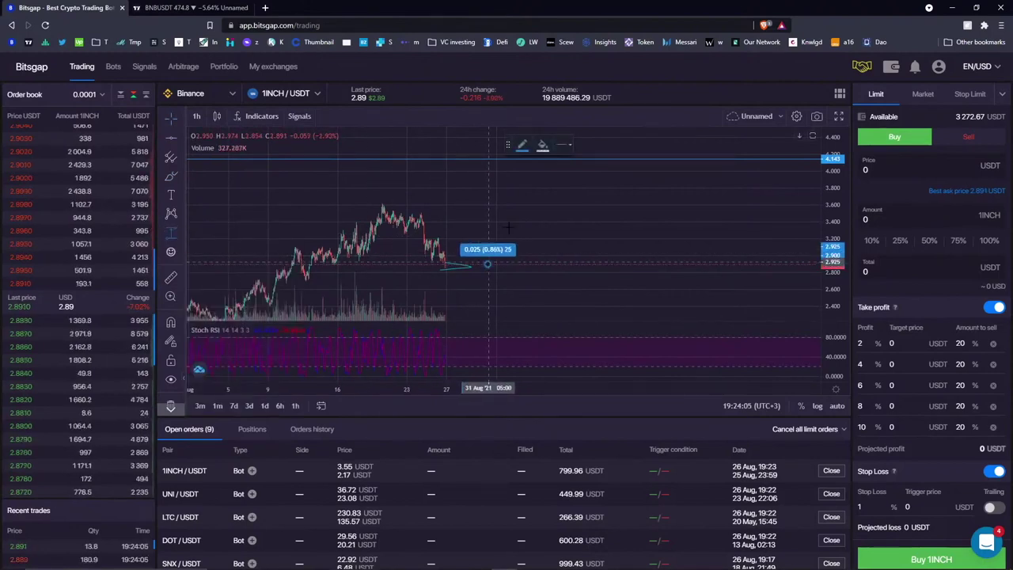
click(543, 162)
drag(560, 187, 567, 215)
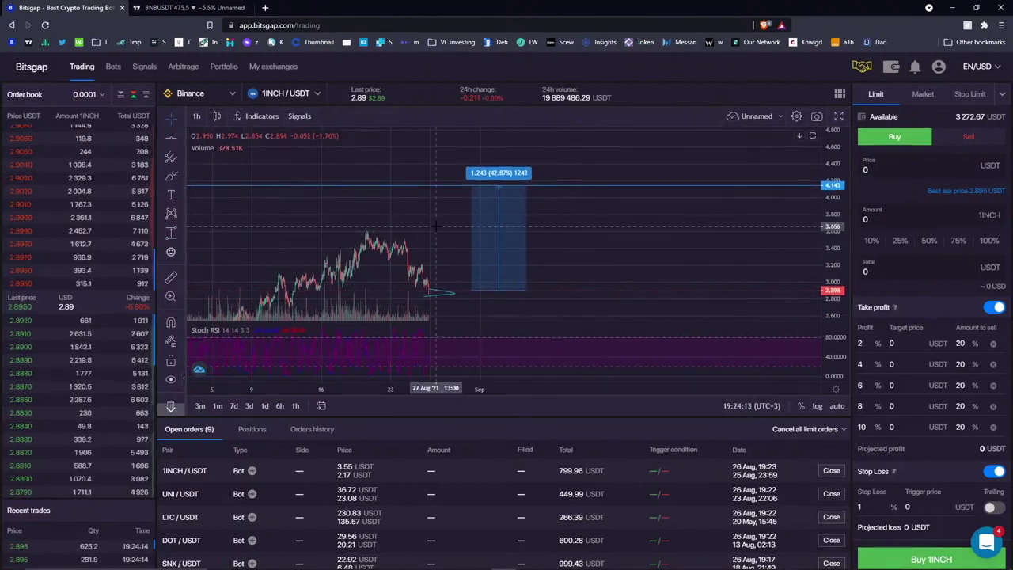
drag(452, 248, 457, 243)
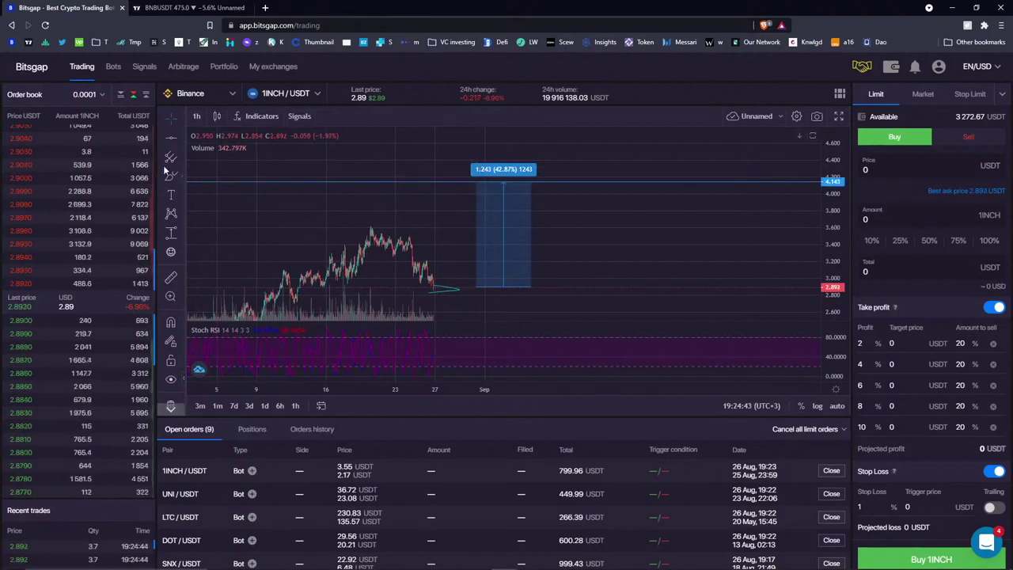
Add horizontal lines at about 3.800 and 3.388, and shorten the price range so it ends at the 3.388 line.
click(171, 137)
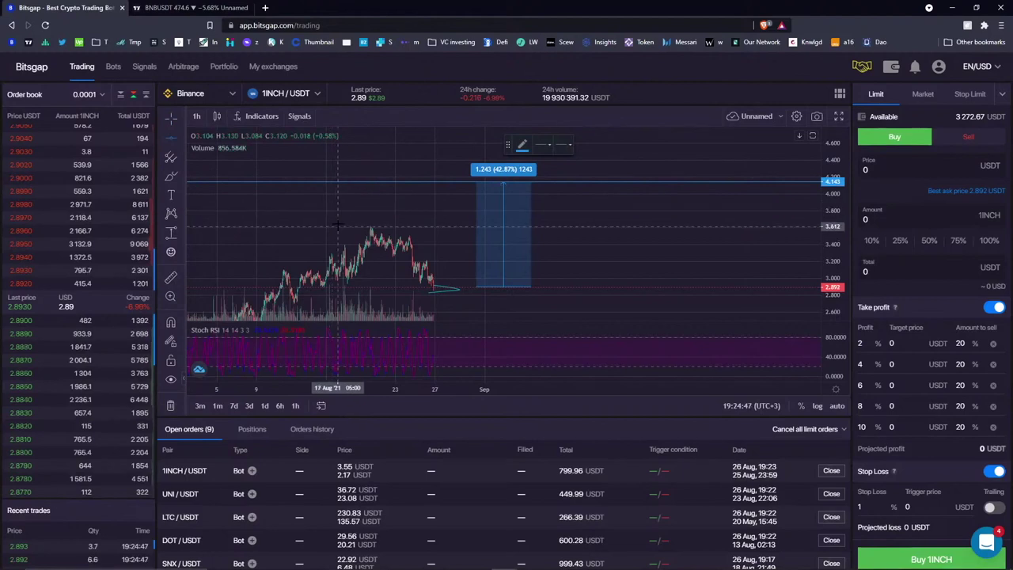
click(341, 211)
click(248, 245)
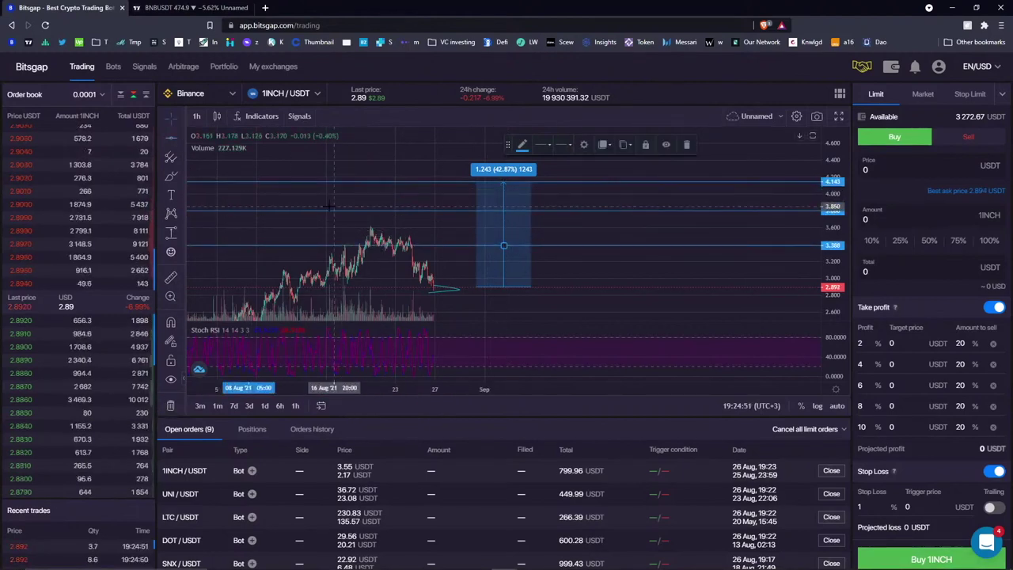
drag(531, 183, 522, 245)
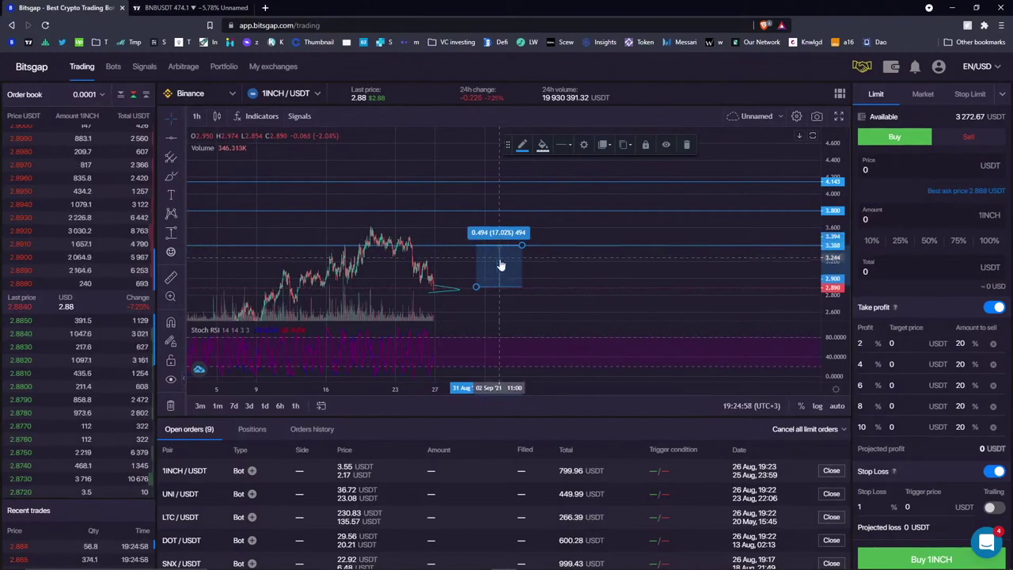
Add a text label reading "30%" to the chart near the 3.388 line.
click(170, 194)
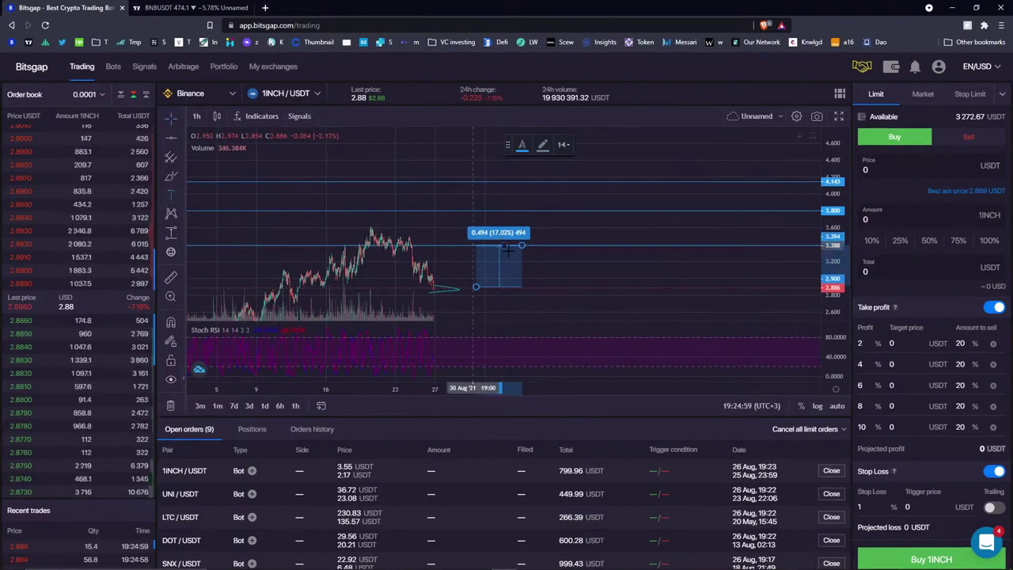
click(728, 136)
text(30)
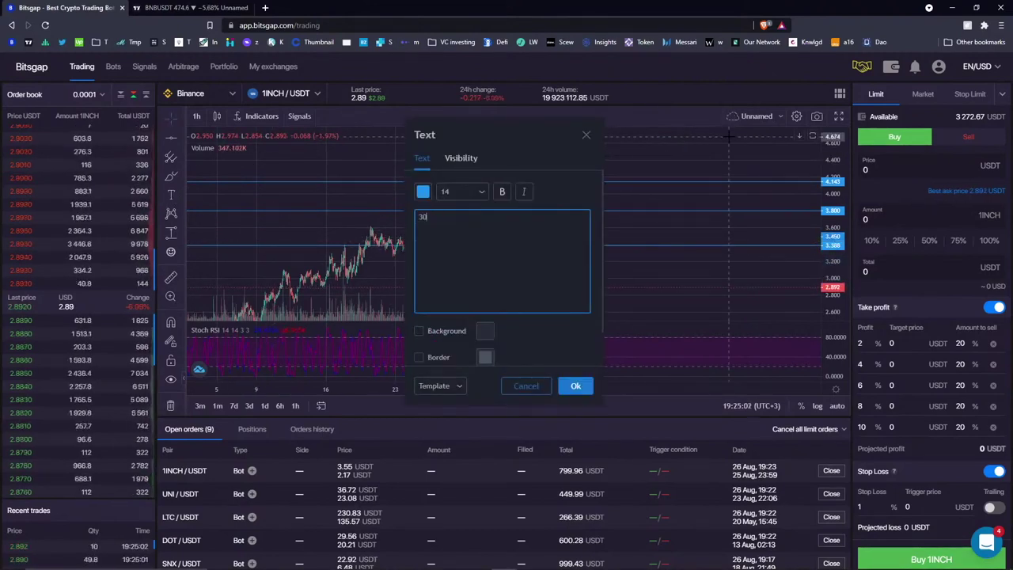
click(578, 387)
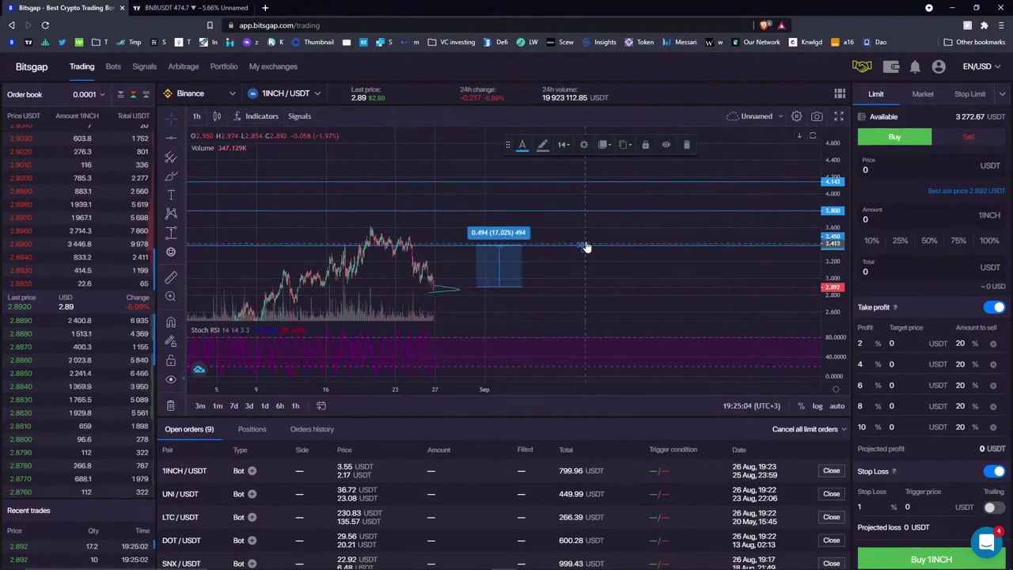
Make the 30% label white at font size 28 and move it next to the first price range.
click(562, 144)
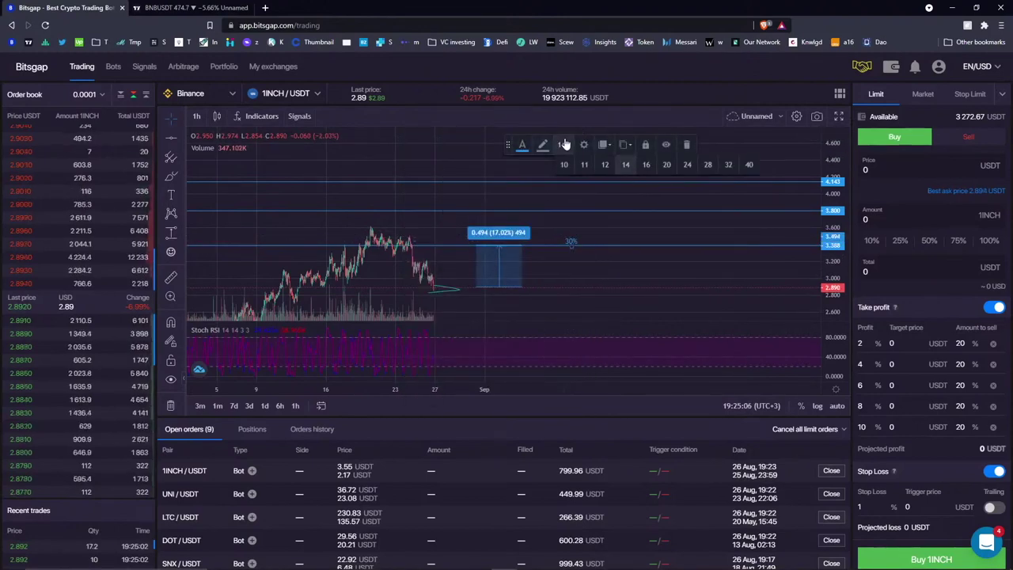
click(523, 146)
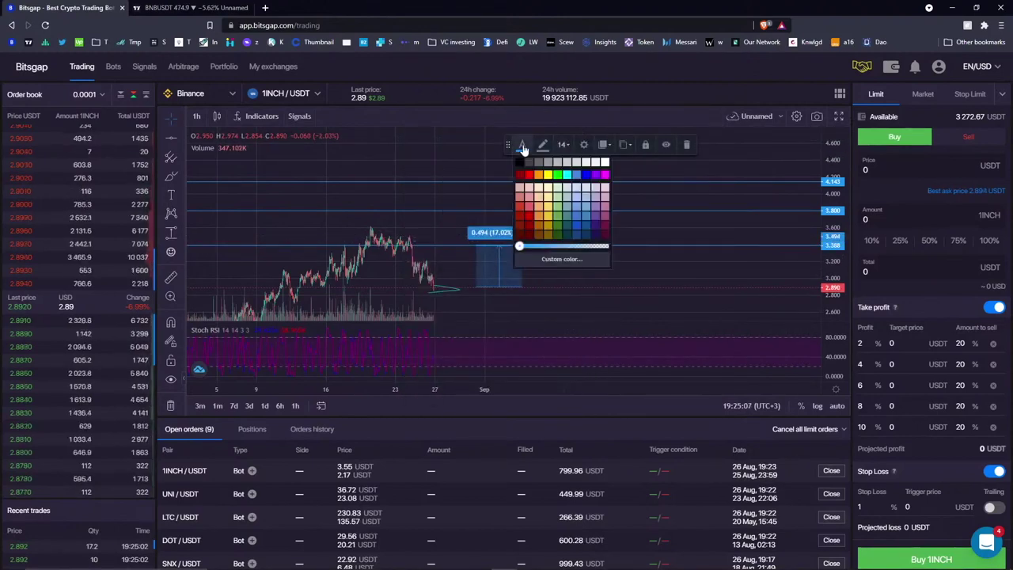
click(605, 163)
click(564, 147)
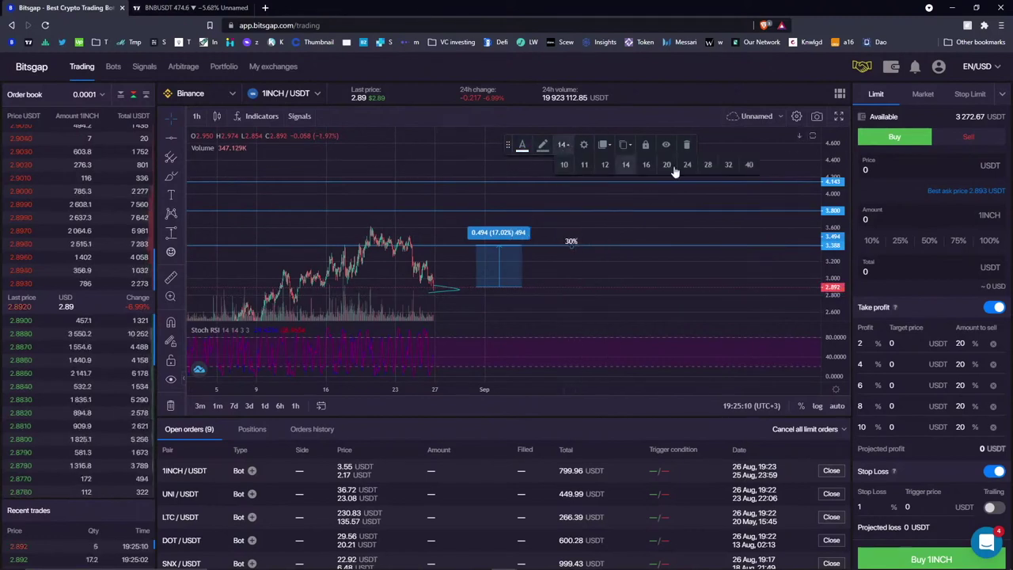
click(709, 165)
drag(582, 247, 563, 239)
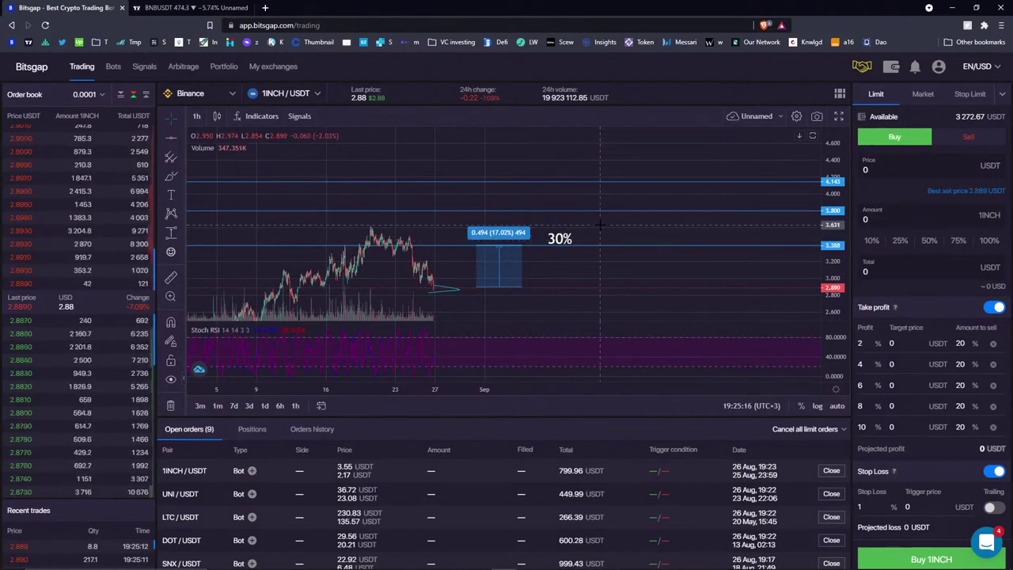
click(556, 239)
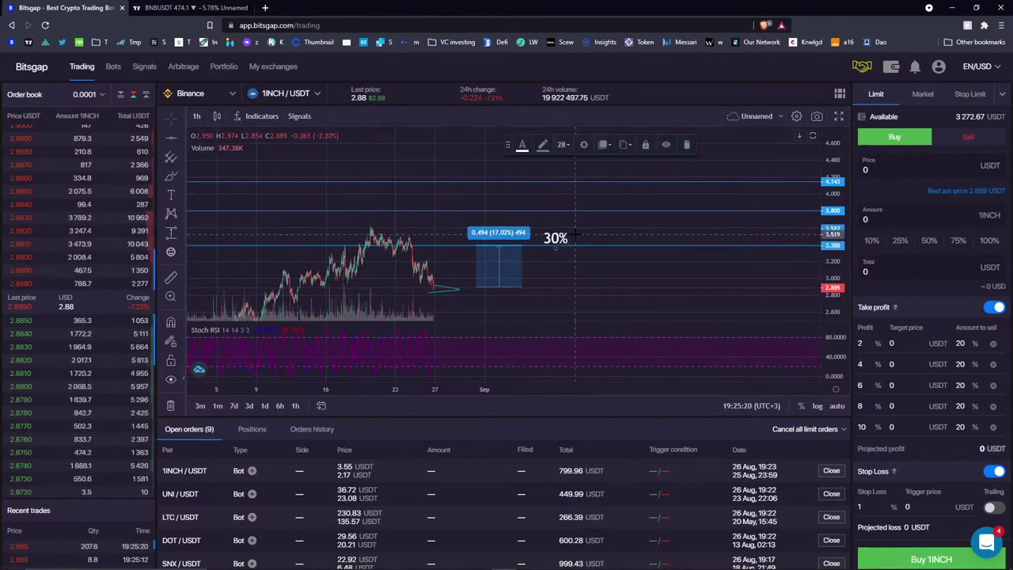
Draw a price range from the 3.388 line to the 3.800 line and label it "40%" using a copy of the 30% text.
click(170, 233)
mouse_move(588, 245)
mouse_down()
mouse_move(604, 261)
mouse_move(605, 210)
mouse_up()
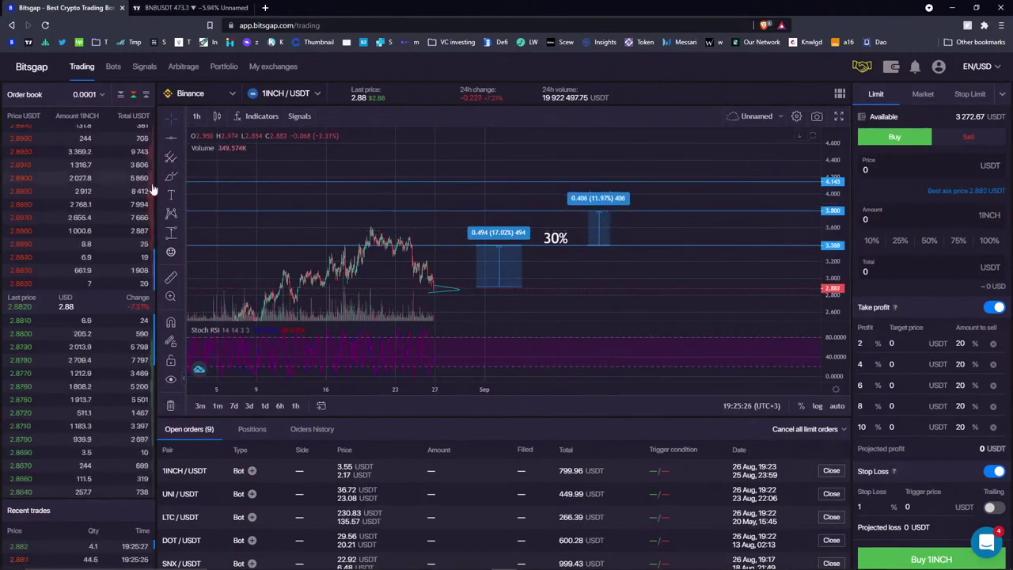
click(554, 237)
mouse_move(554, 237)
mouse_down()
mouse_move(560, 221)
mouse_move(665, 204)
mouse_up()
double_click(666, 203)
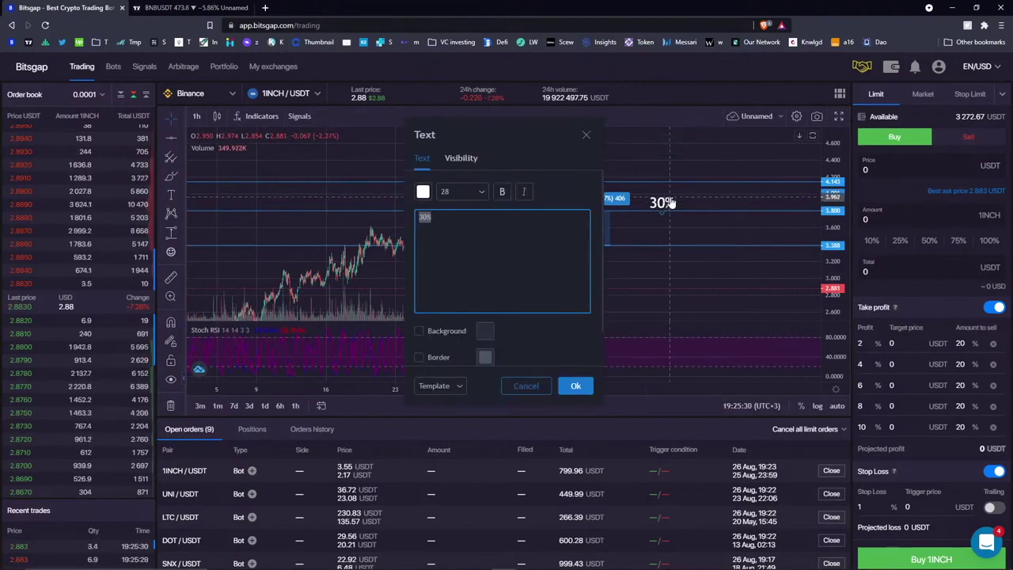
text(40%)
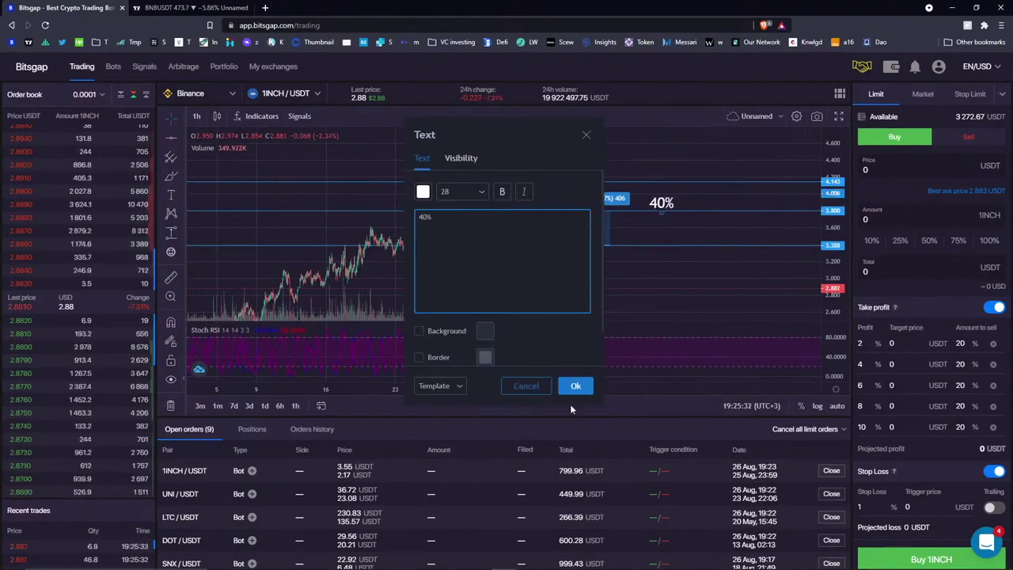
click(576, 386)
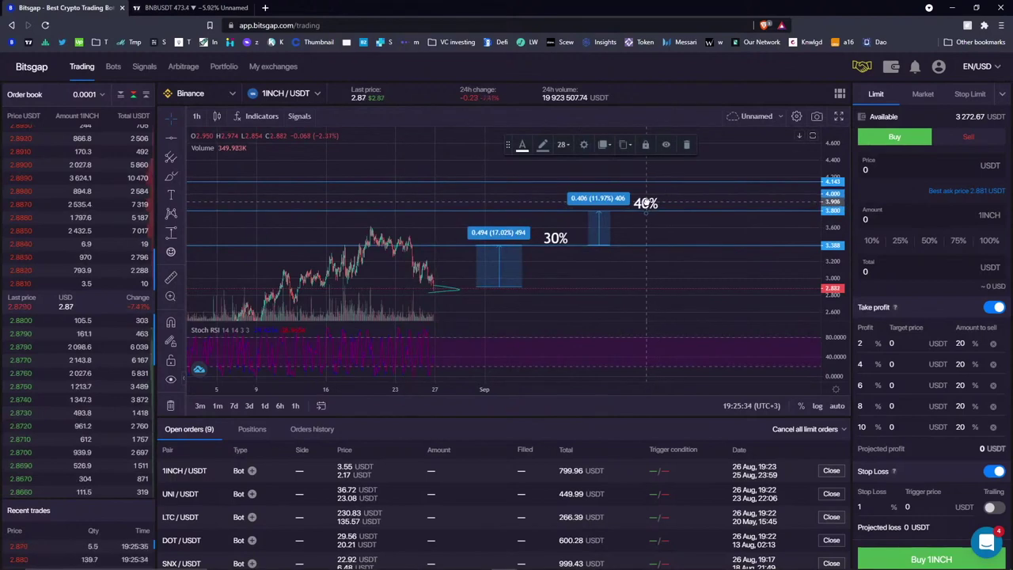
Draw a price range from the 3.800 line to the 4.143 line and place a copy of the 30% label beside it.
drag(500, 158, 469, 176)
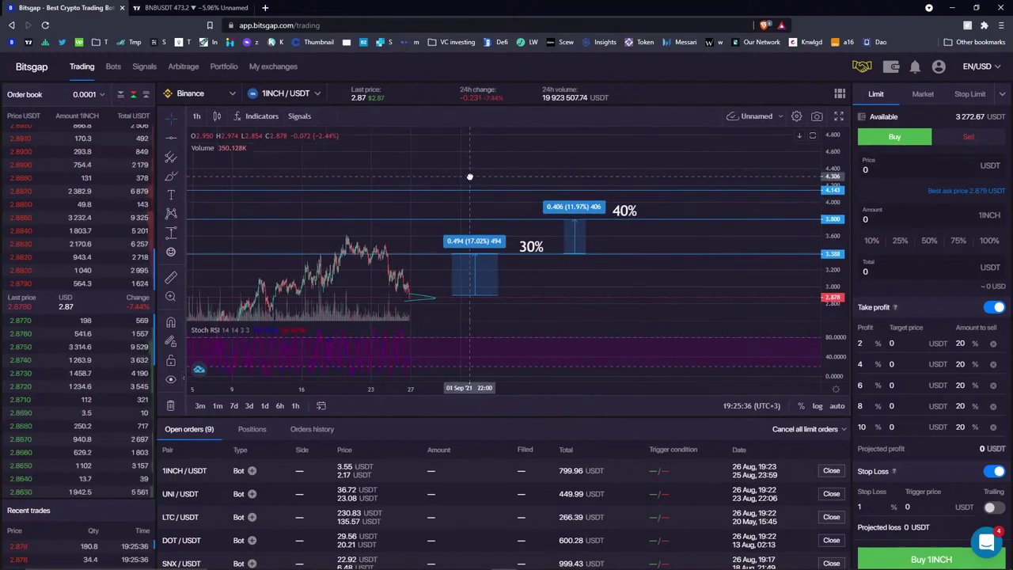
click(170, 232)
click(685, 219)
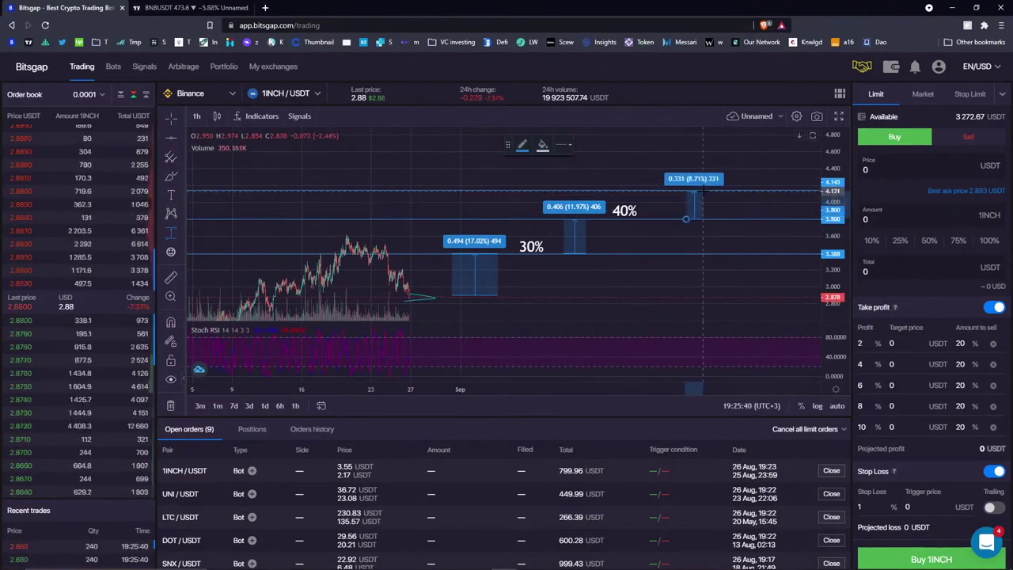
click(706, 190)
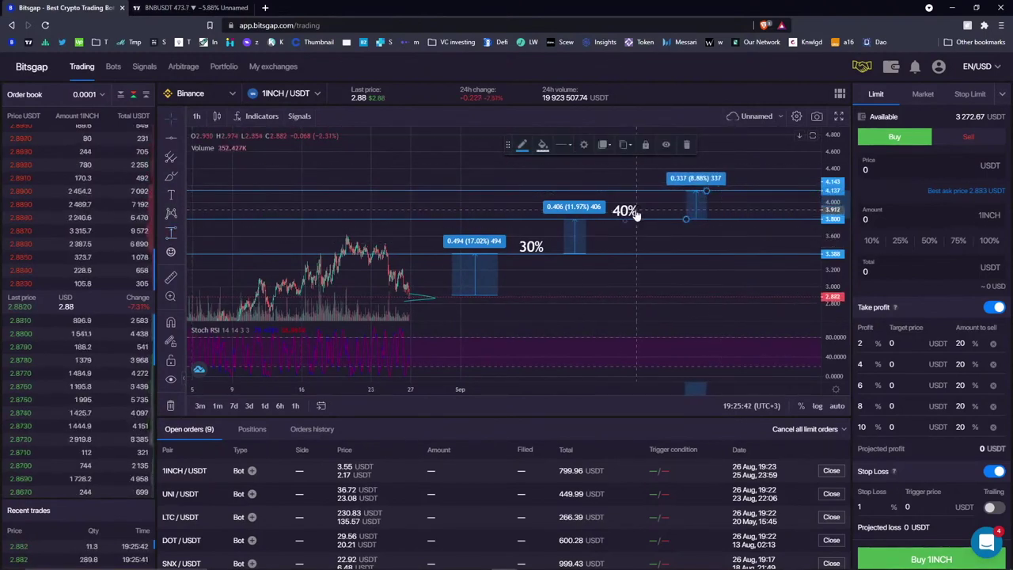
click(531, 246)
drag(531, 246, 739, 177)
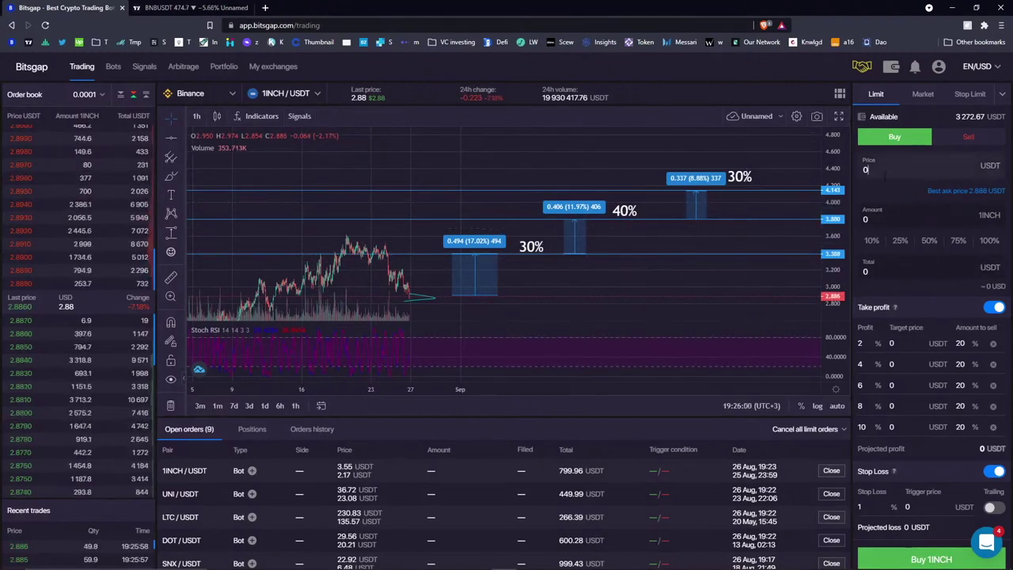
Set the buy price to the best ask price of 2.889 USDT and the amount to 25% of the available balance.
click(869, 171)
click(981, 193)
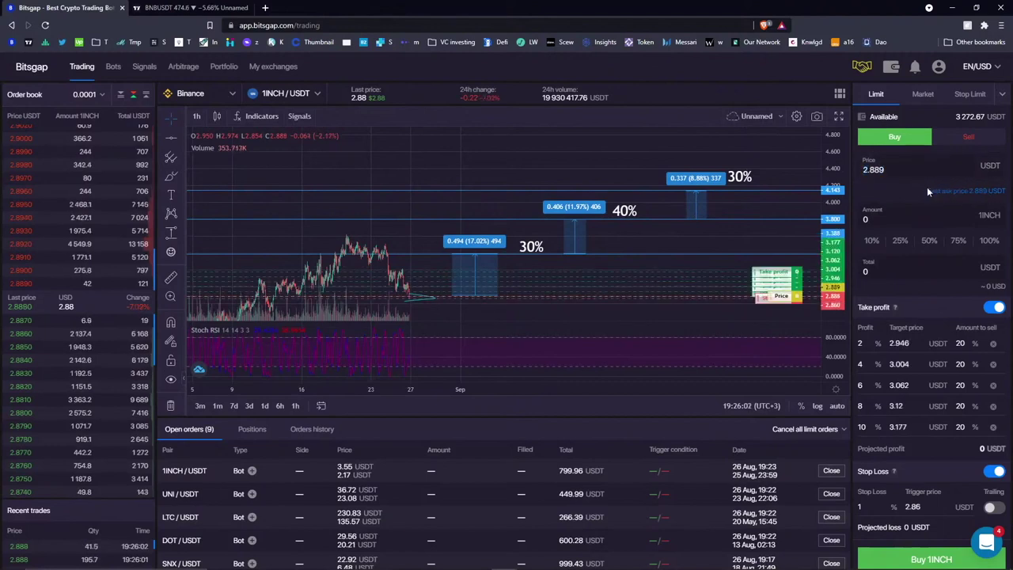
click(900, 240)
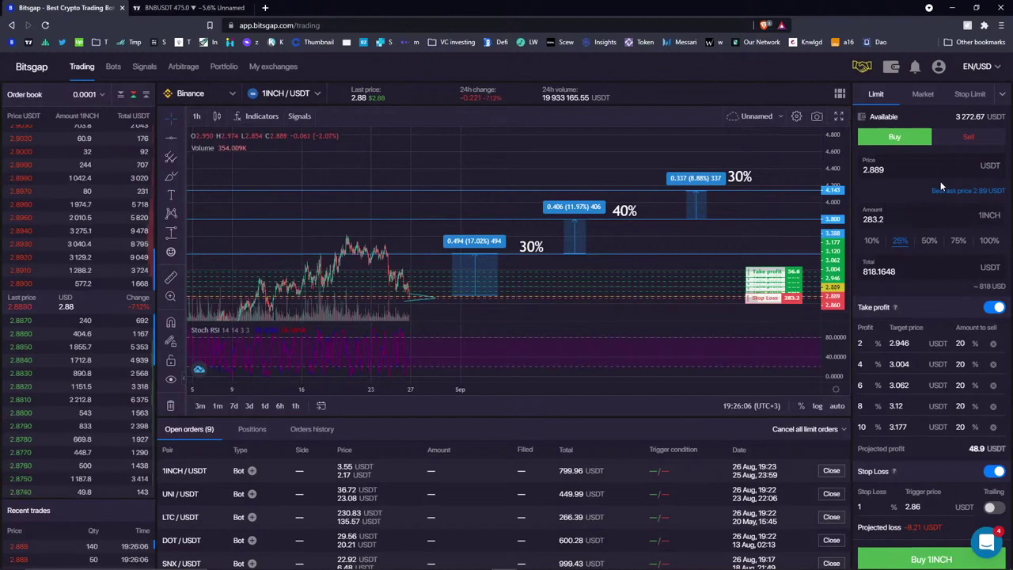
double_click(878, 272)
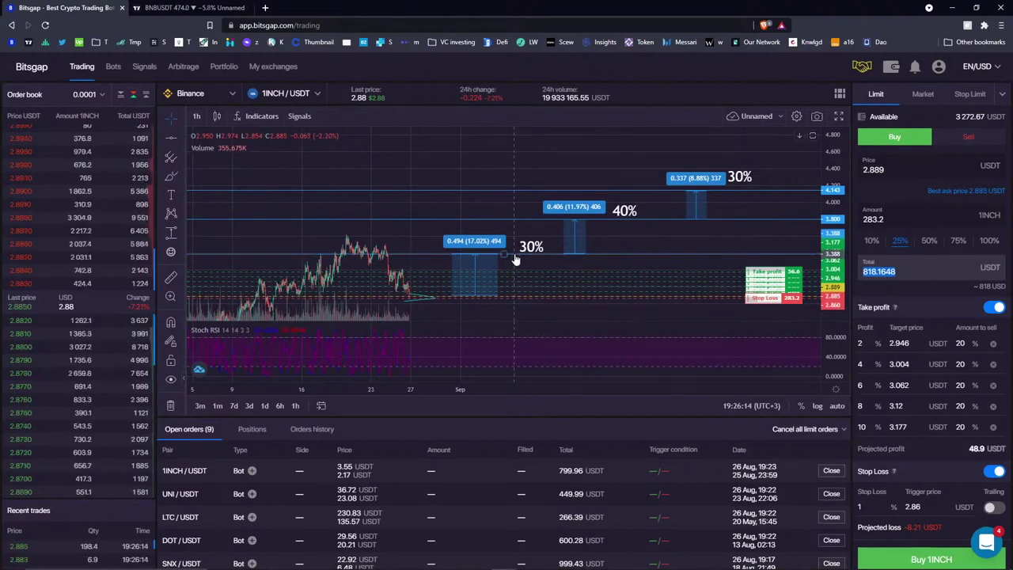
Set the first three take-profit target prices to 3.38, 3.79 and 4.14 USDT, with 30% as the first target's amount to sell.
double_click(899, 343)
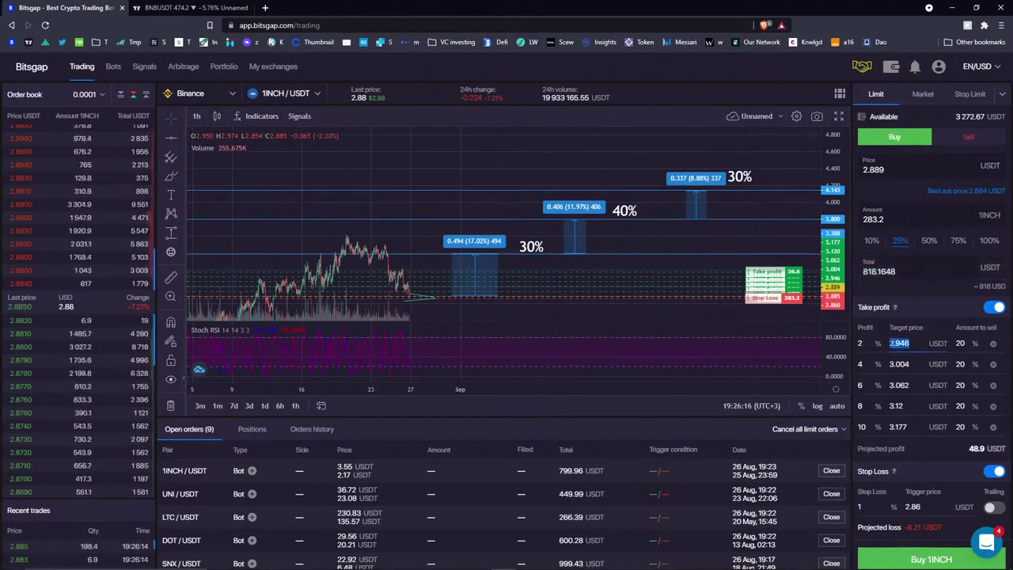
text(3.38)
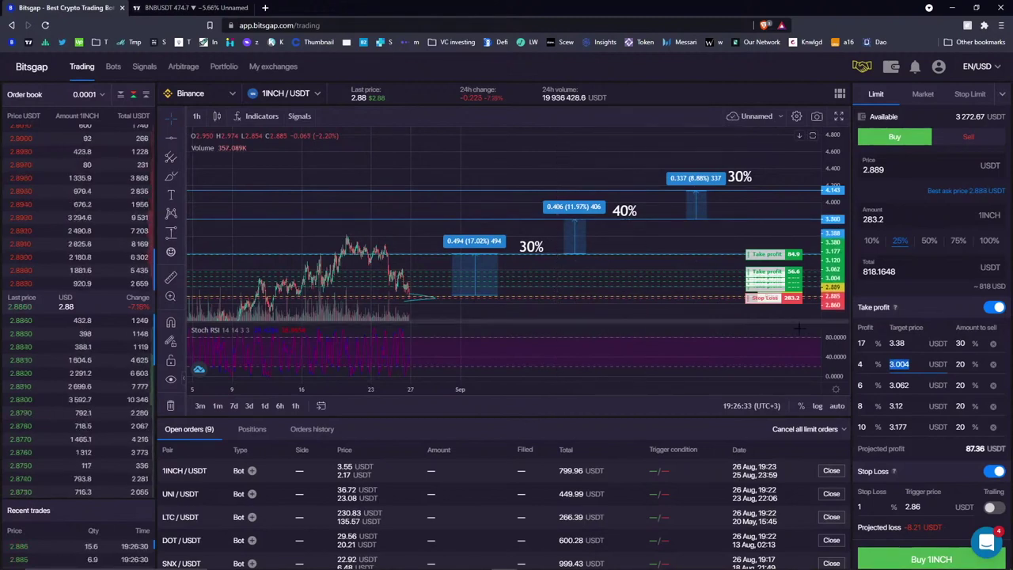
text(3.79)
click(902, 386)
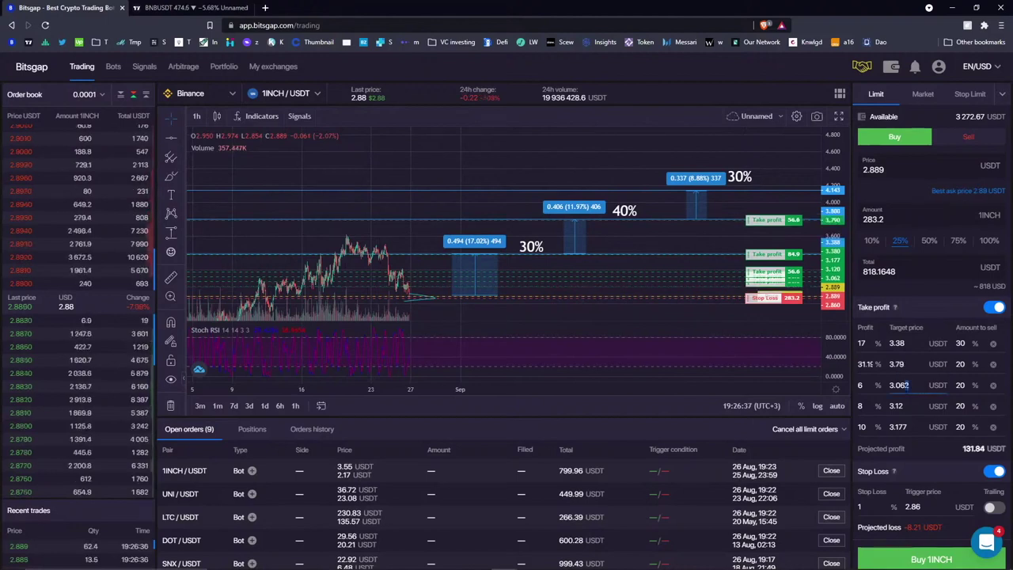
drag(908, 385, 883, 400)
text(4)
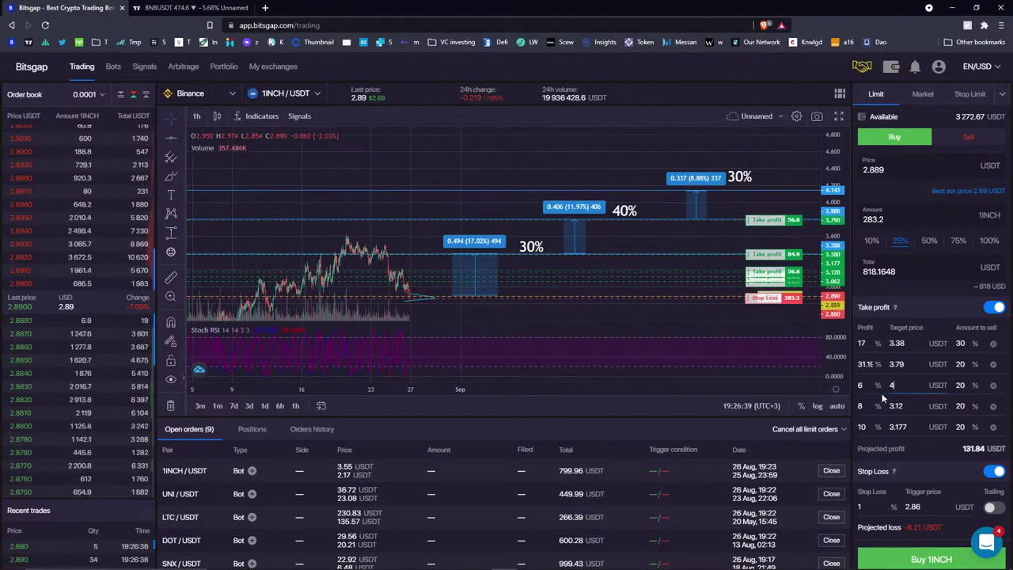
text(.14)
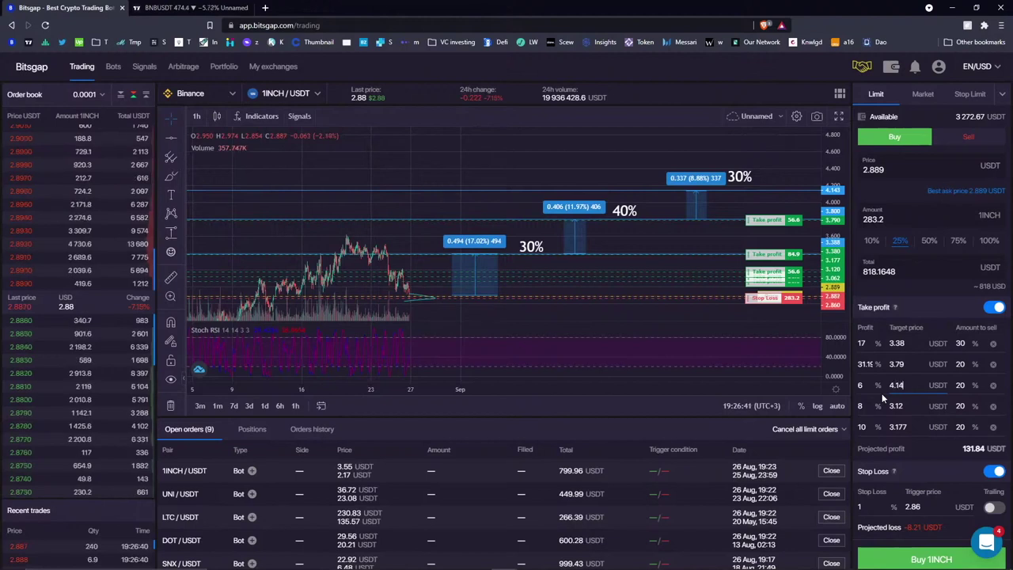
Set the third take-profit target price to 4.143 USDT and remove the two remaining profit targets below it.
text(3)
click(994, 406)
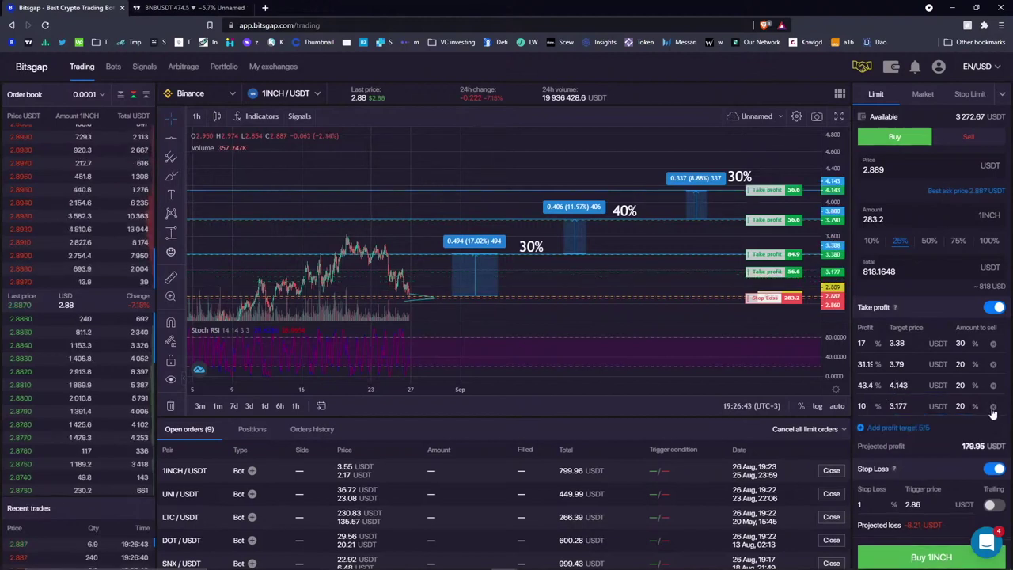
click(993, 406)
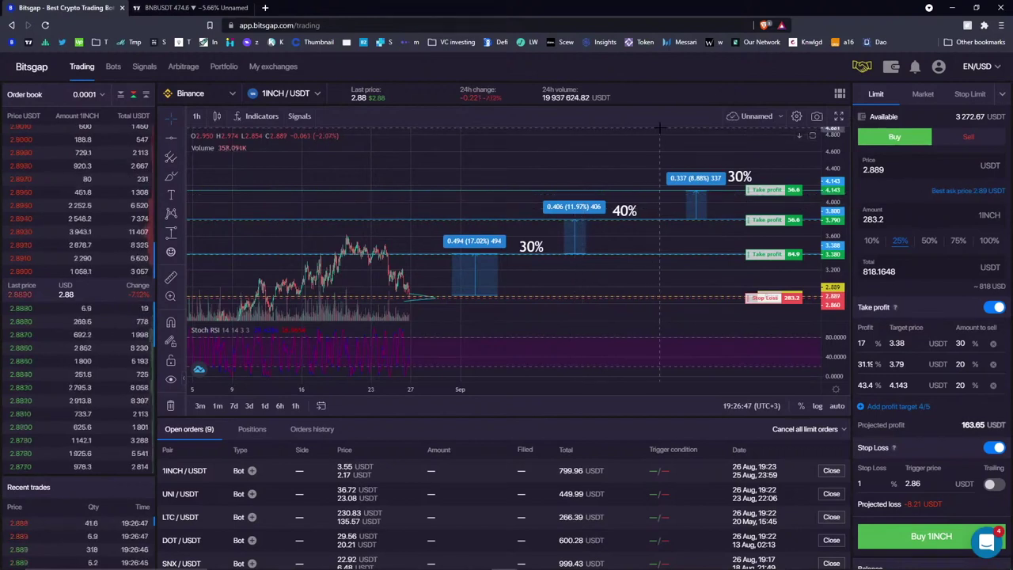
drag(966, 434, 962, 425)
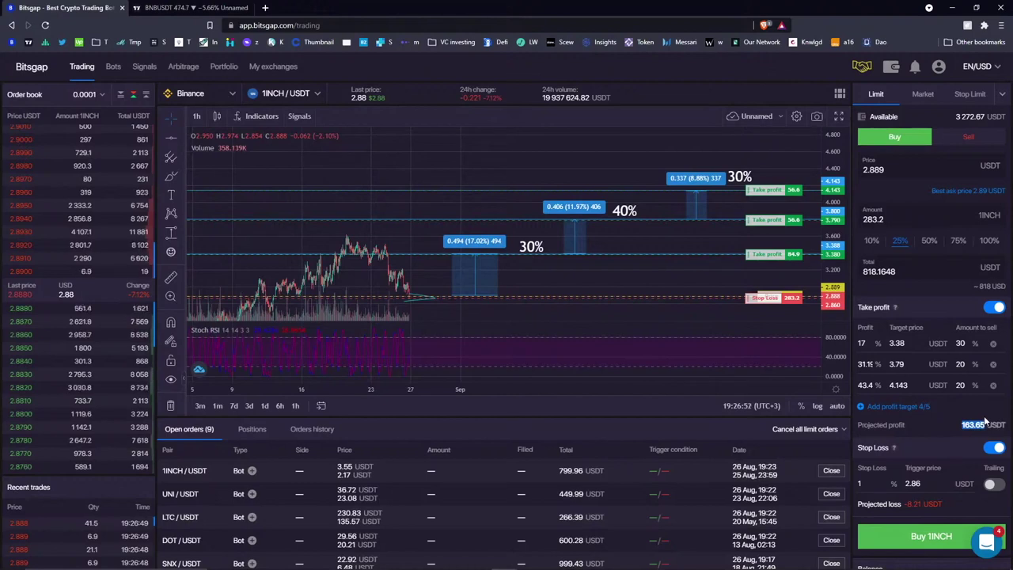
click(982, 395)
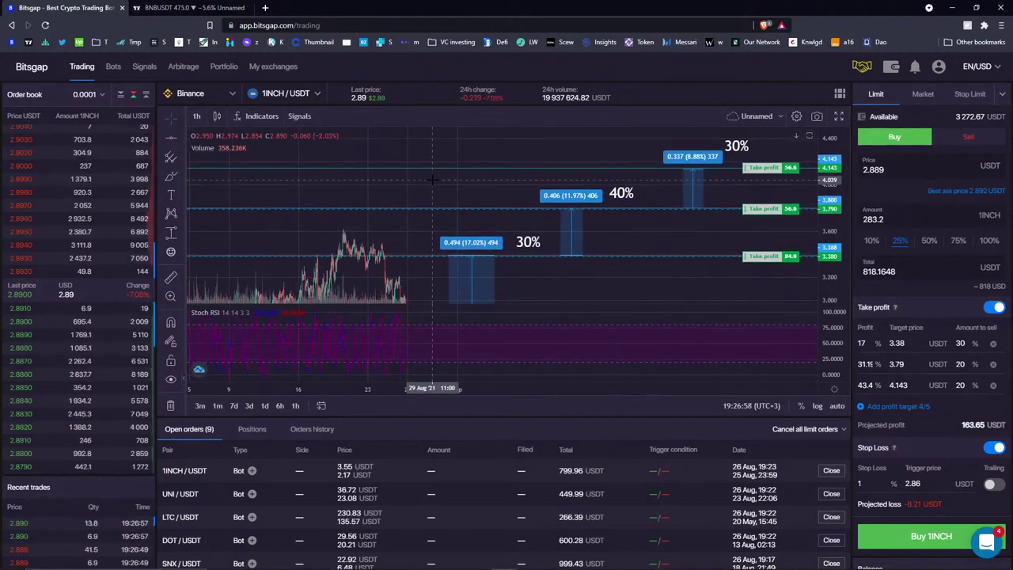
Switch the 1INCH/USDT chart to the 4-hour interval.
scroll(435, 177, down, 3)
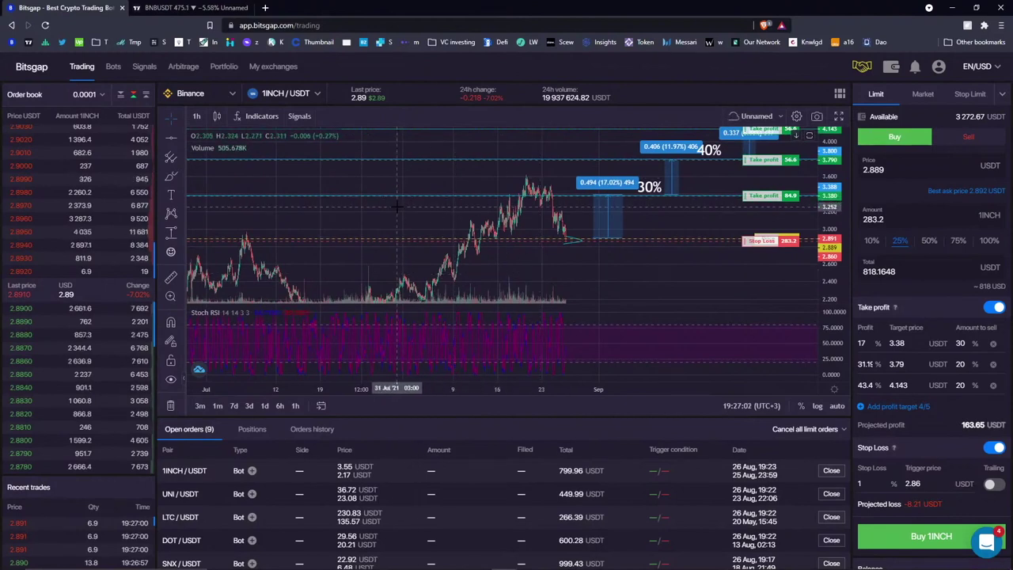
click(197, 116)
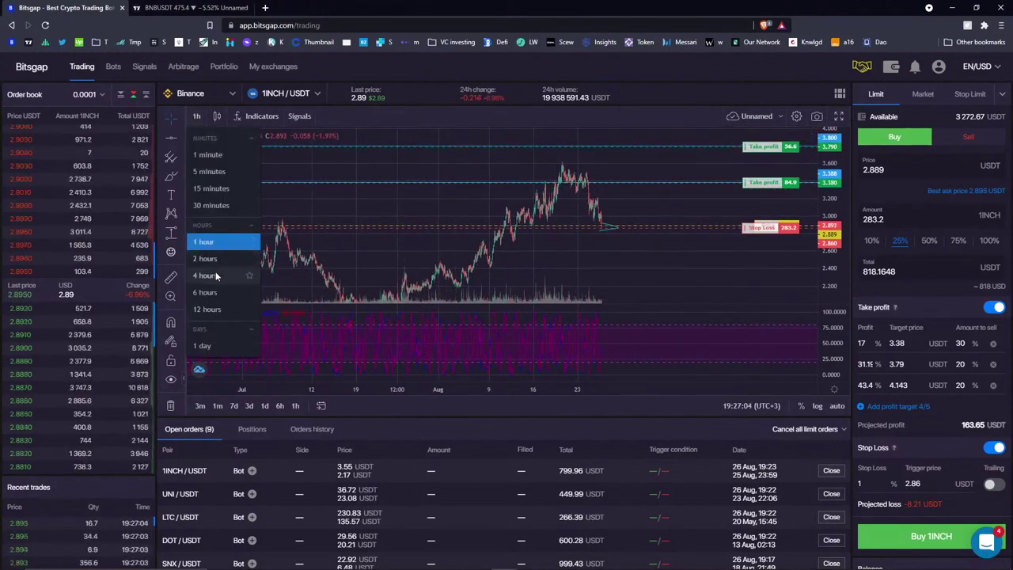
click(216, 274)
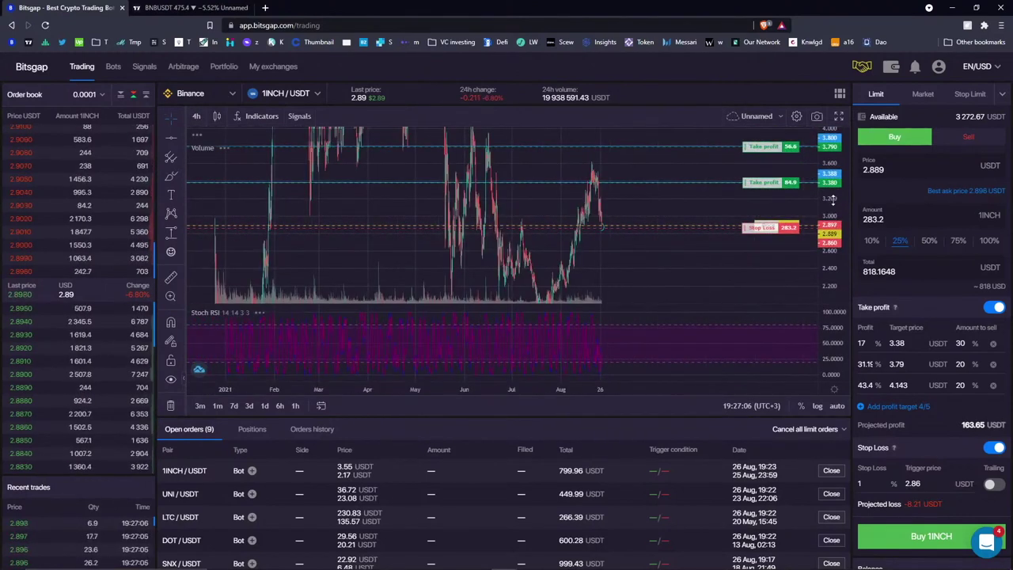
scroll(590, 245, up, 5)
scroll(574, 273, up, 5)
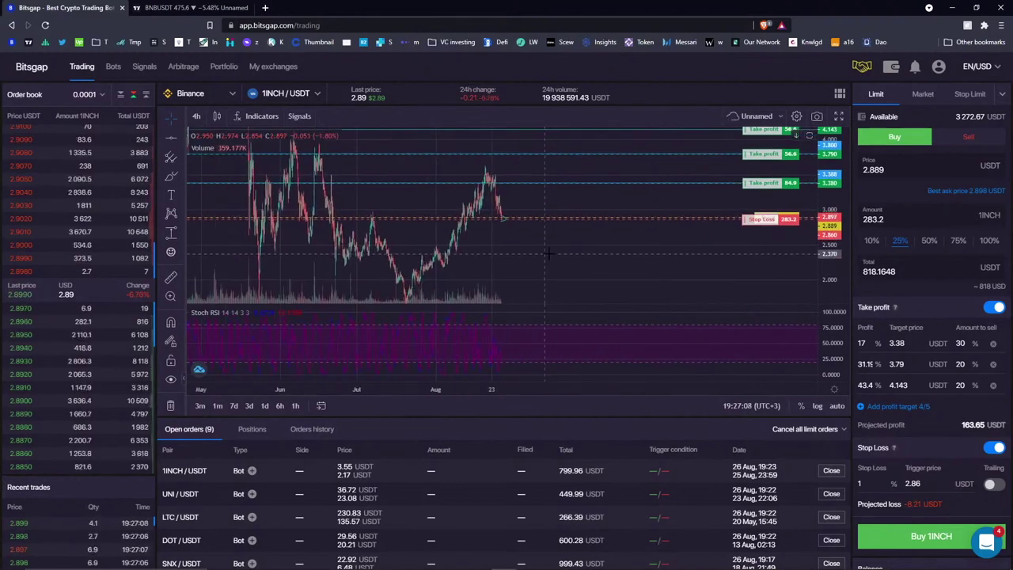
scroll(623, 255, down, 5)
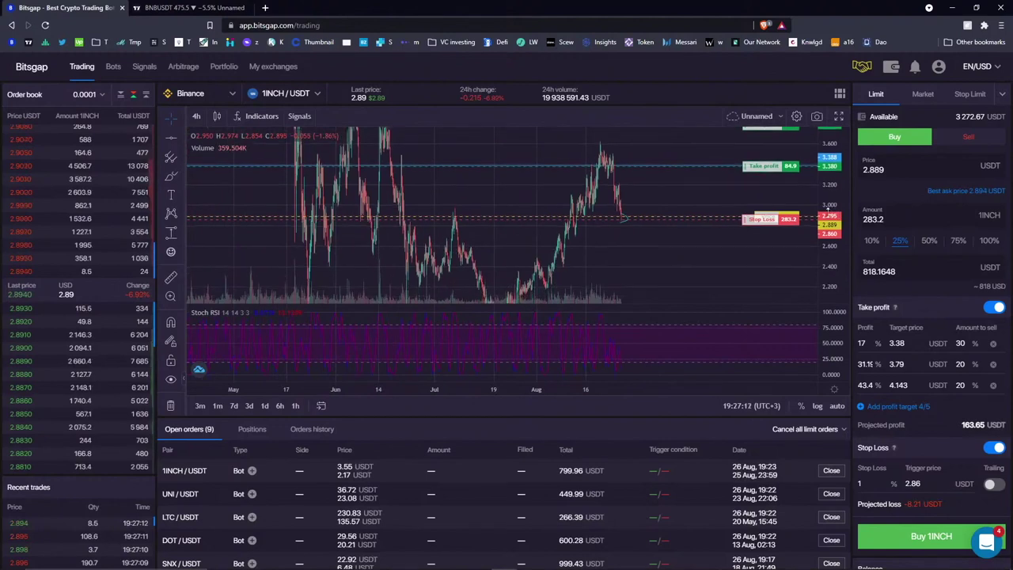
drag(672, 256, 613, 257)
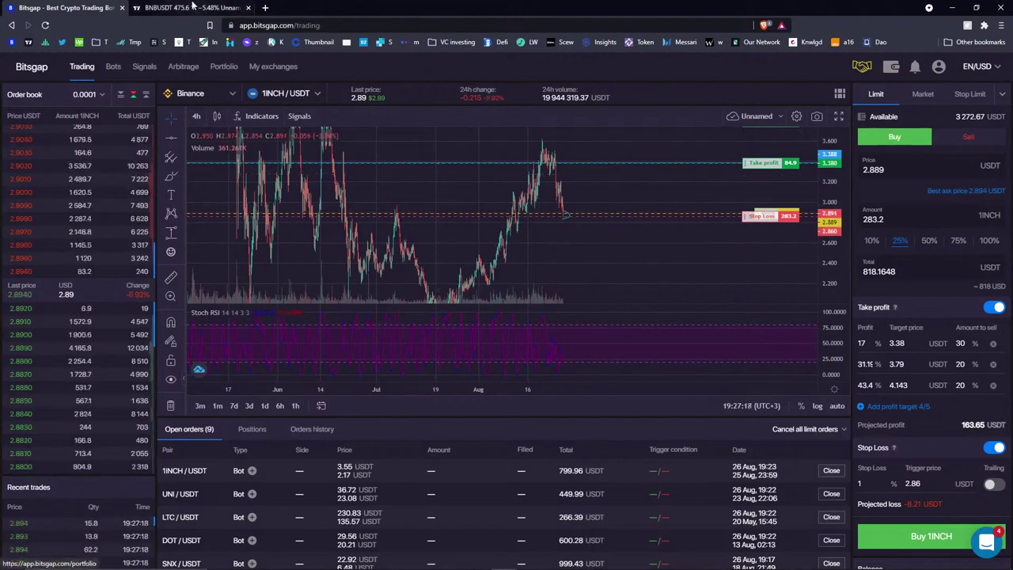
Switch to TradingView and open the BTCUSDT chart from the watchlist.
click(193, 6)
click(578, 456)
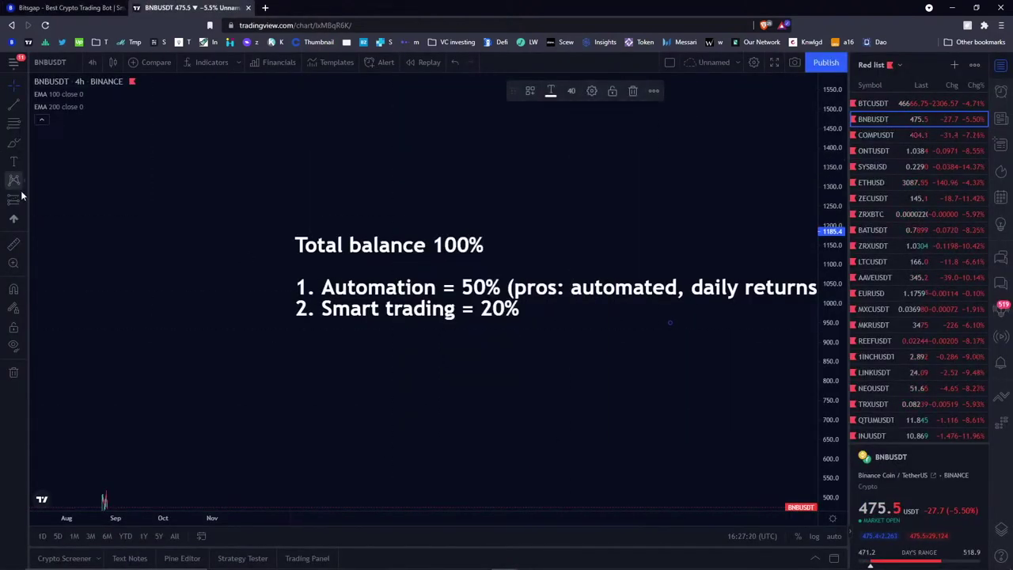
key(Up)
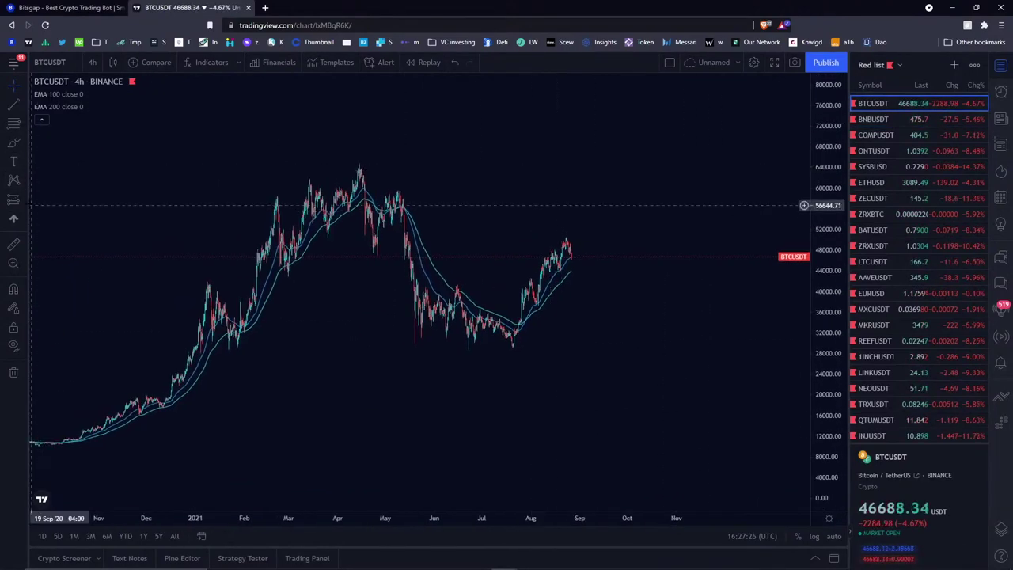
Draw a fixed range volume profile on the BTCUSDT chart from 30 Nov '20 to 26 Aug '21.
click(23, 199)
click(71, 390)
click(145, 338)
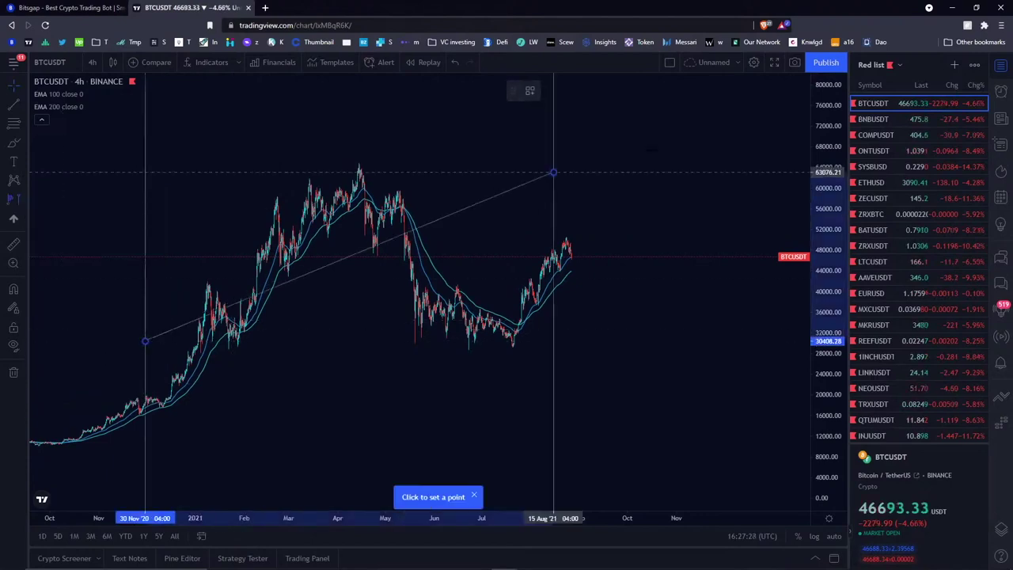
click(571, 169)
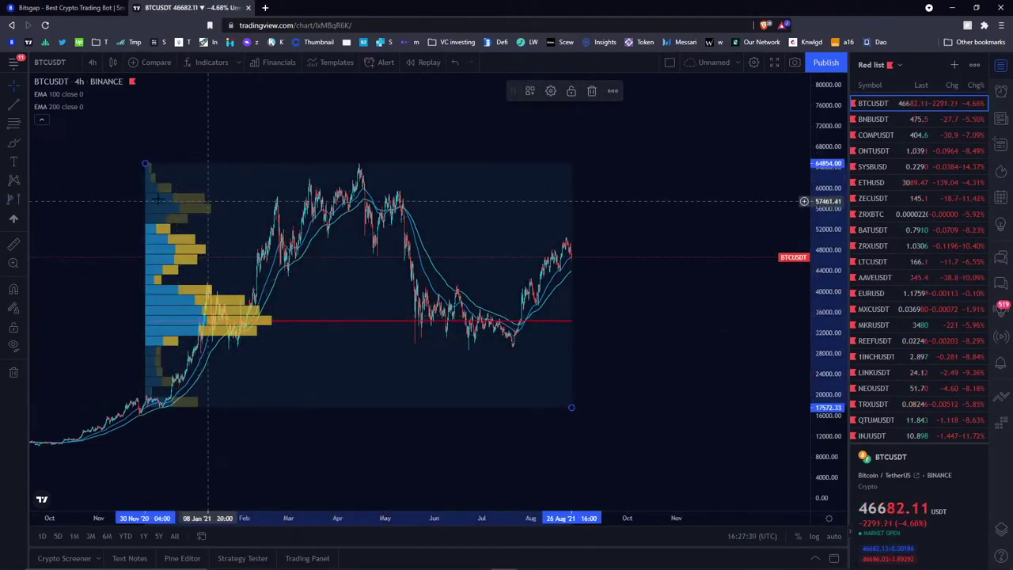
click(14, 143)
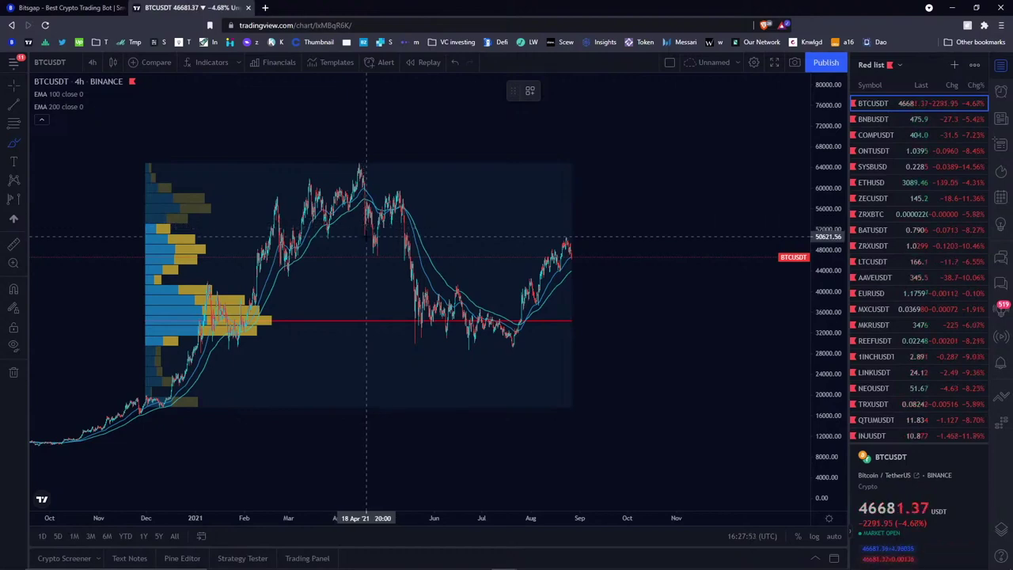
Switch back to Bitsgap and look through the chart's measurement and pattern drawing tools for a volume profile.
click(63, 8)
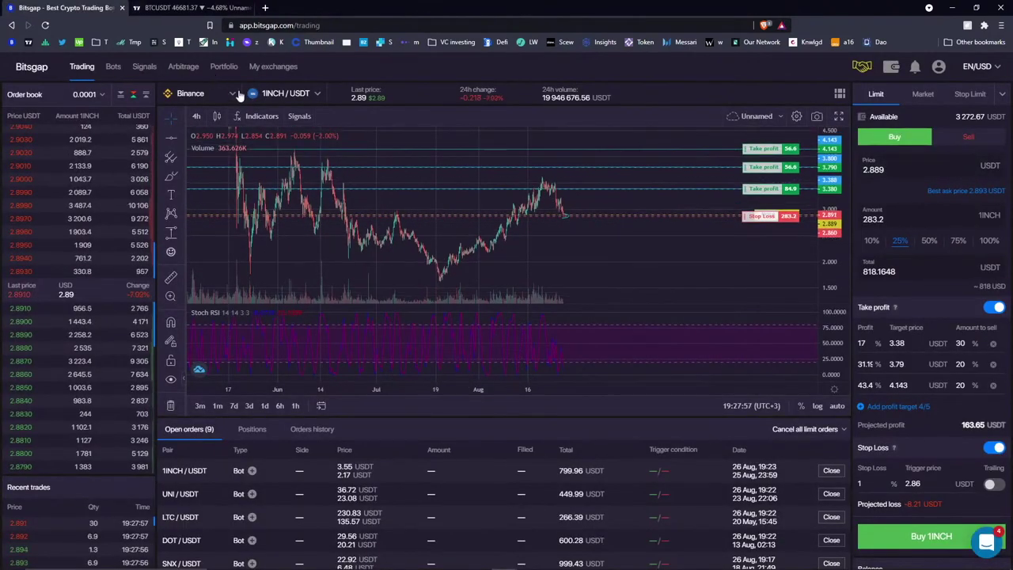
click(173, 234)
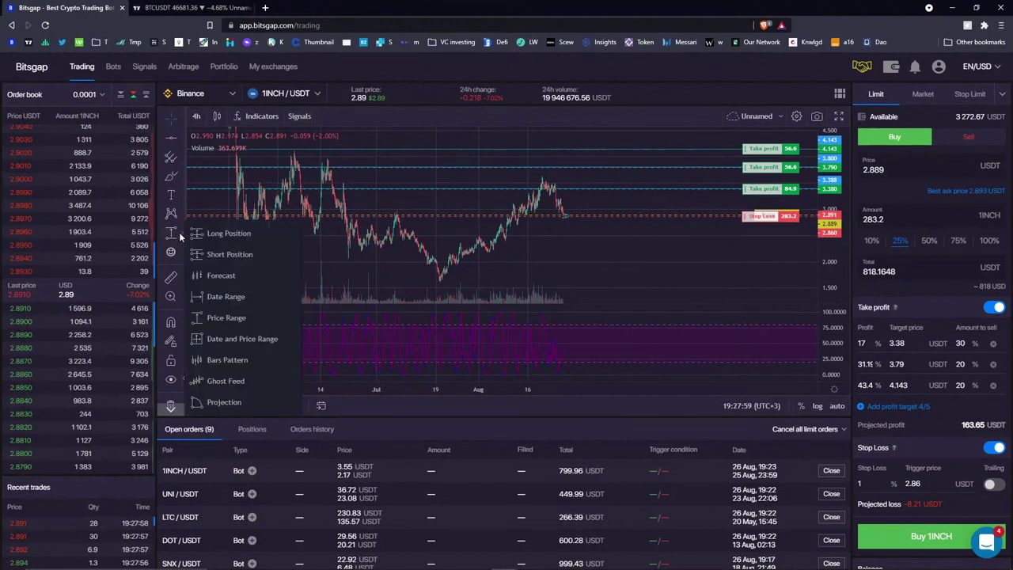
scroll(207, 385, down, 1)
scroll(209, 365, up, 1)
scroll(205, 334, down, 1)
scroll(206, 335, up, 1)
click(418, 199)
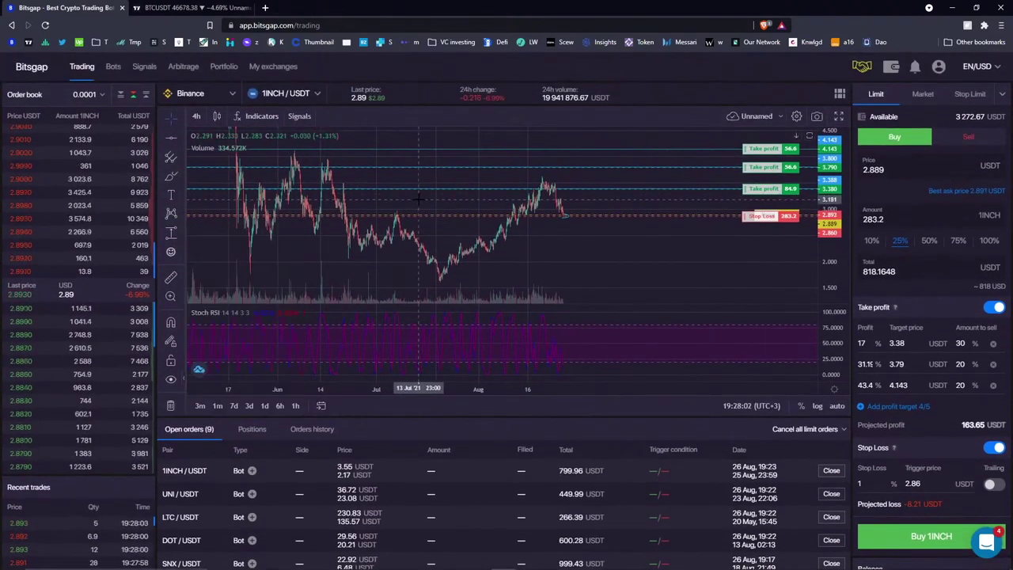
click(171, 214)
scroll(289, 202, down, 1)
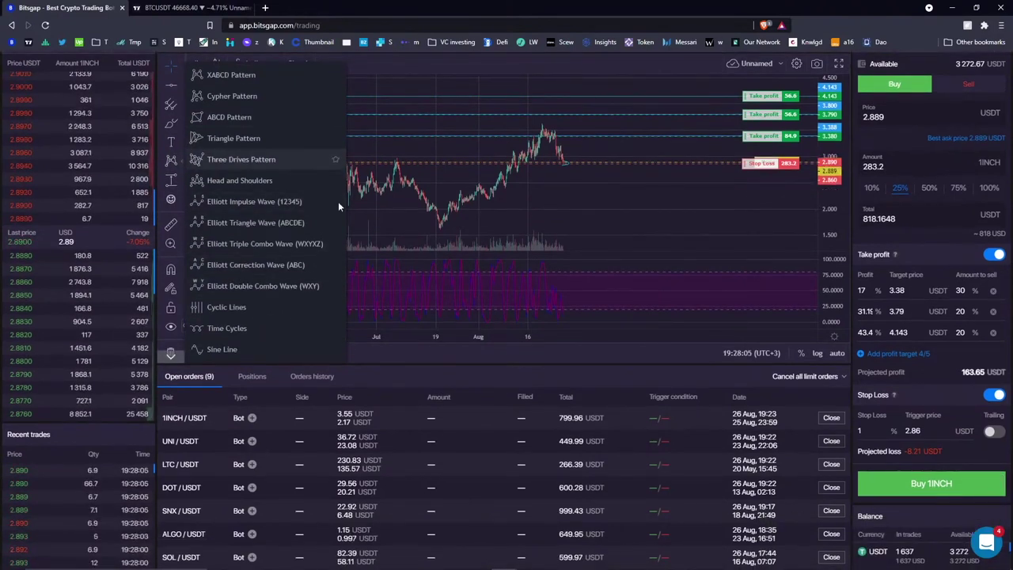
scroll(527, 202, down, 5)
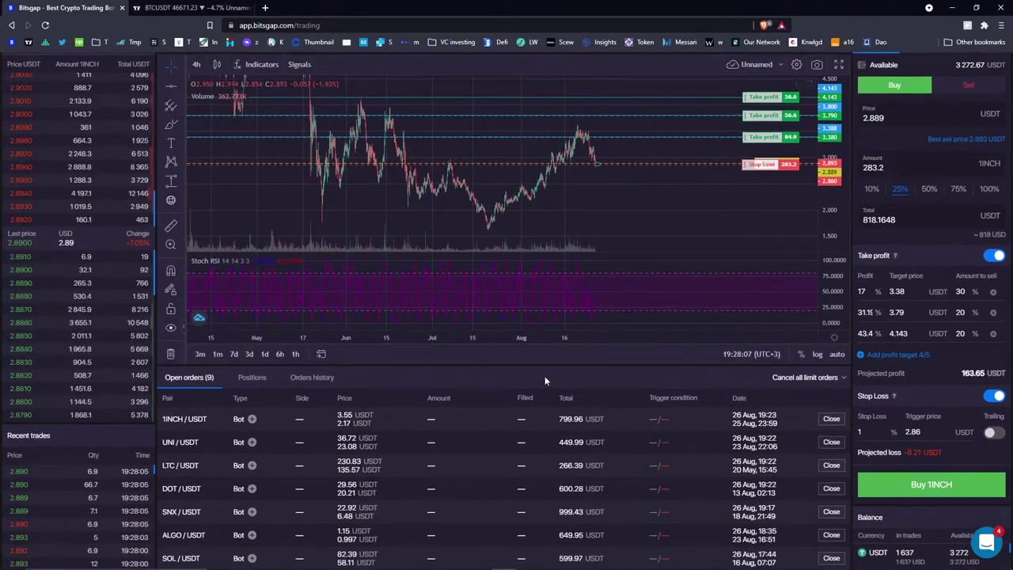
scroll(394, 97, up, 1)
Switch to TradingView, open the Binance 1INCHUSDT chart and delete the stray brush stroke drawn on it.
key(ctrl+Tab)
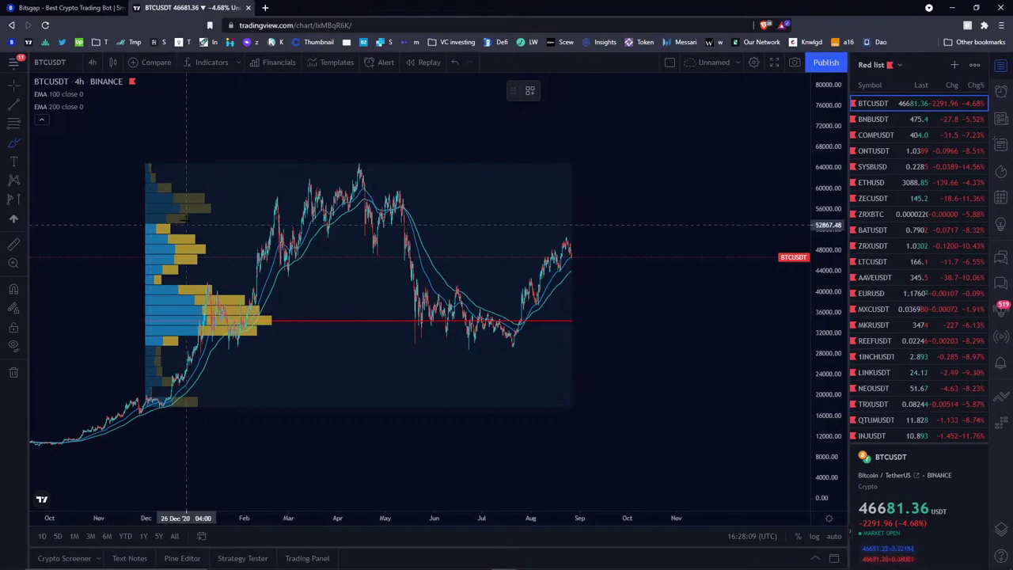
click(178, 211)
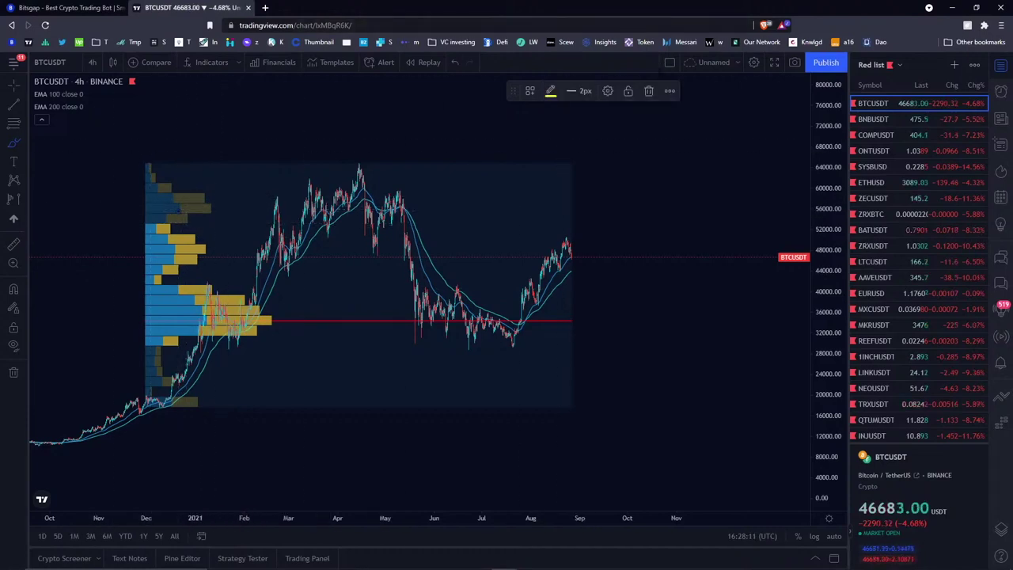
scroll(880, 385, down, 2)
click(880, 385)
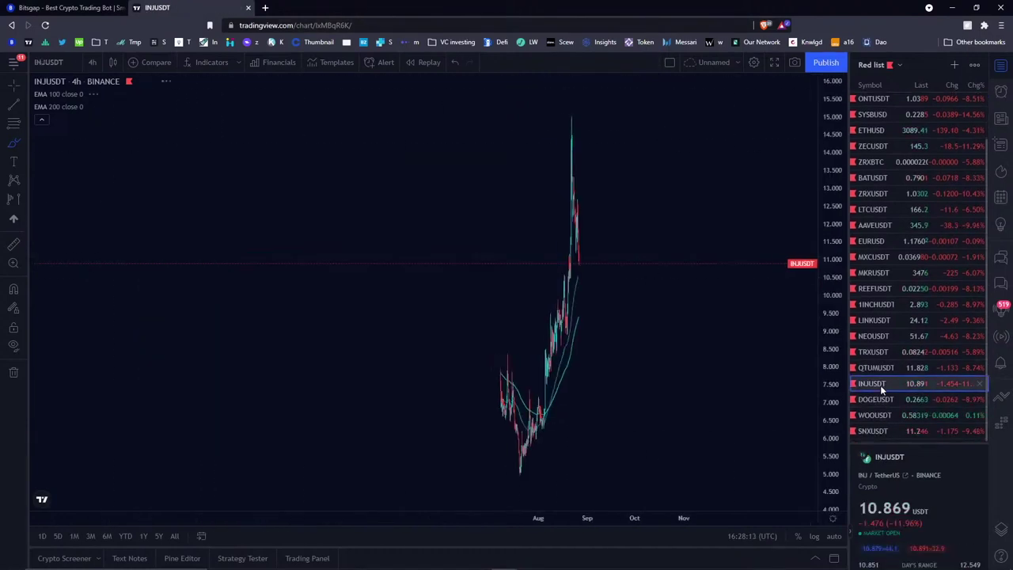
click(49, 64)
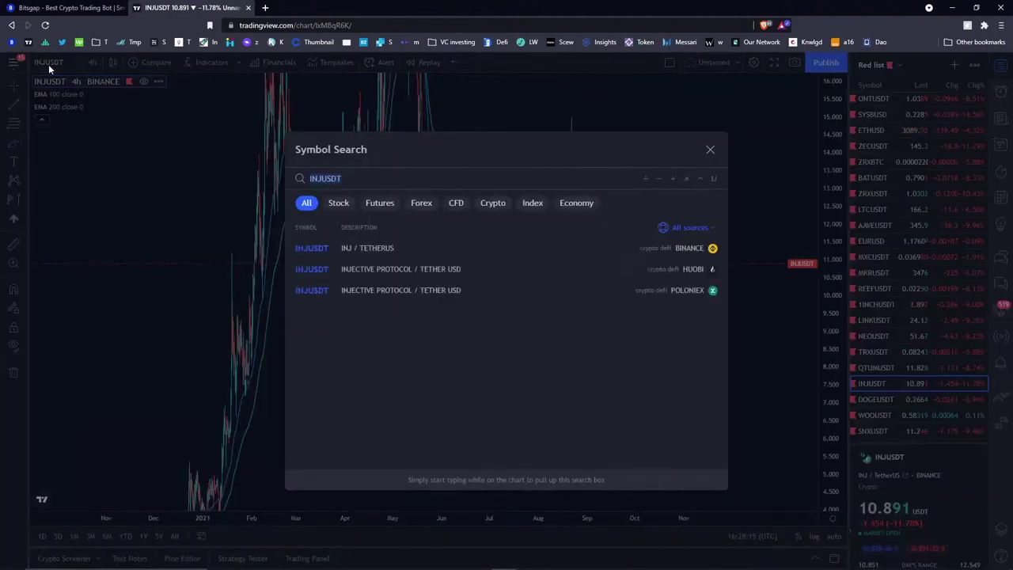
text(1inch)
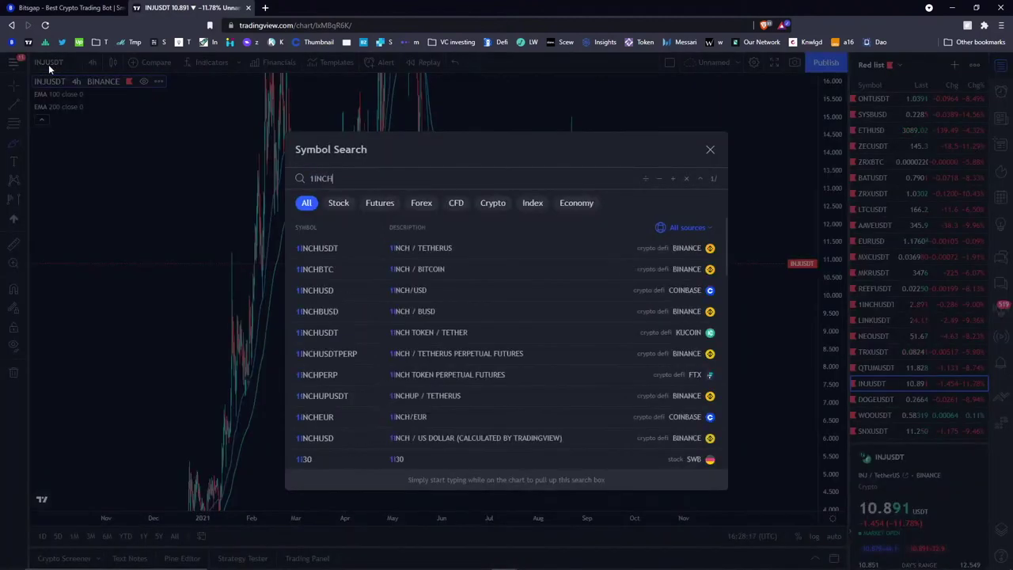
click(455, 273)
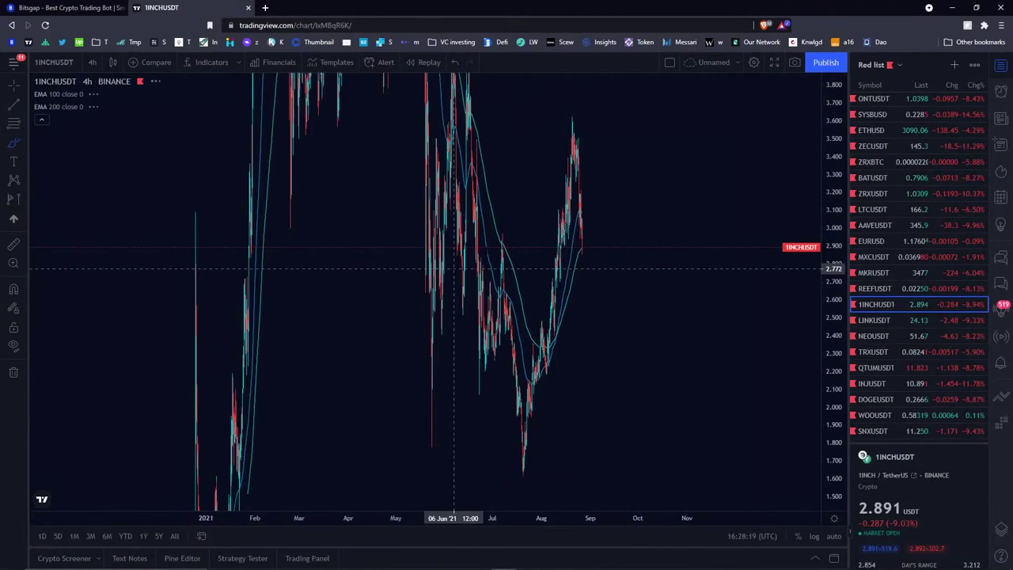
drag(603, 176, 570, 204)
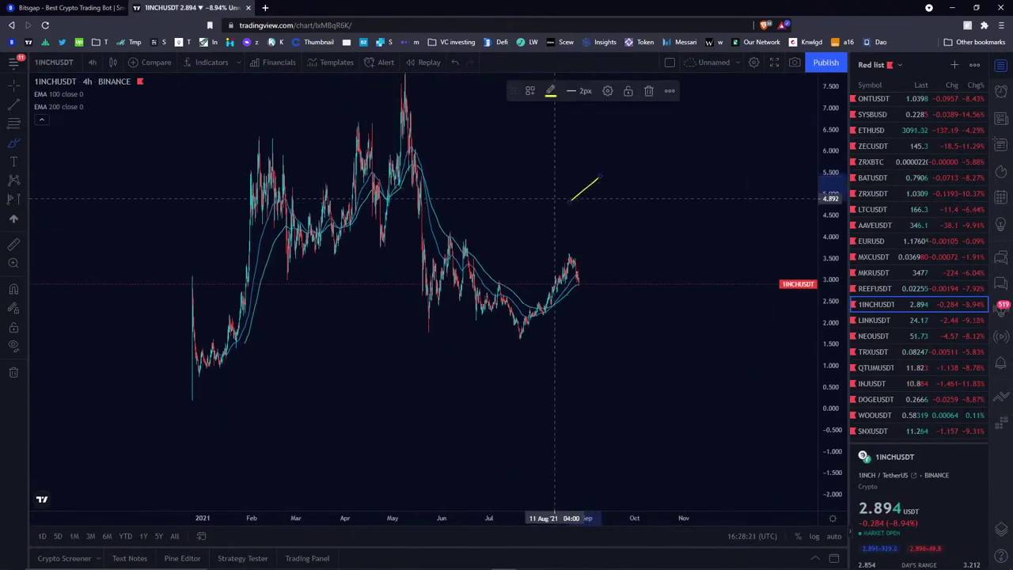
key(Delete)
Draw a fixed range volume profile on the 1INCHUSDT chart from 14 May '21 to 26 Aug '21.
click(14, 198)
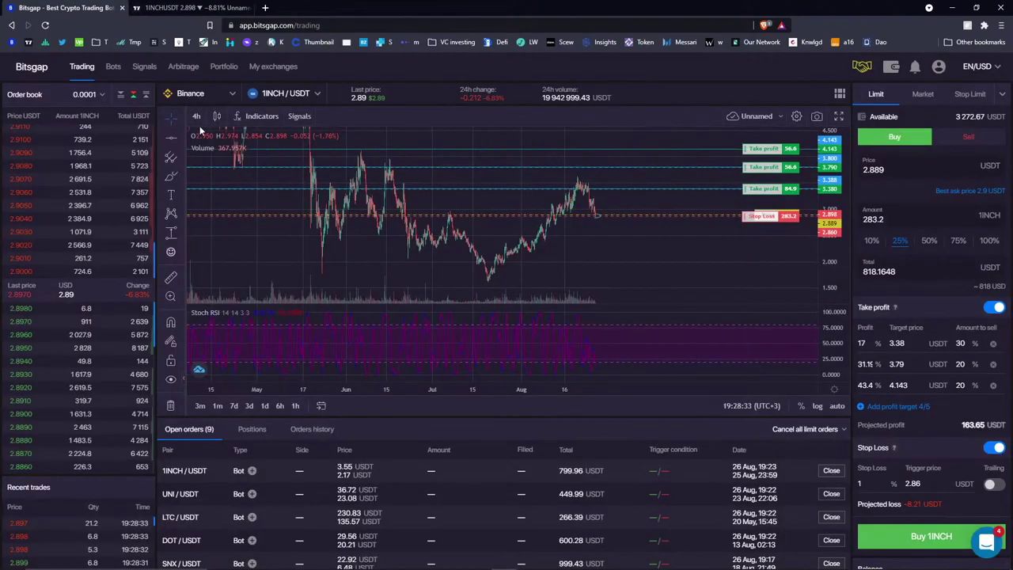
click(186, 8)
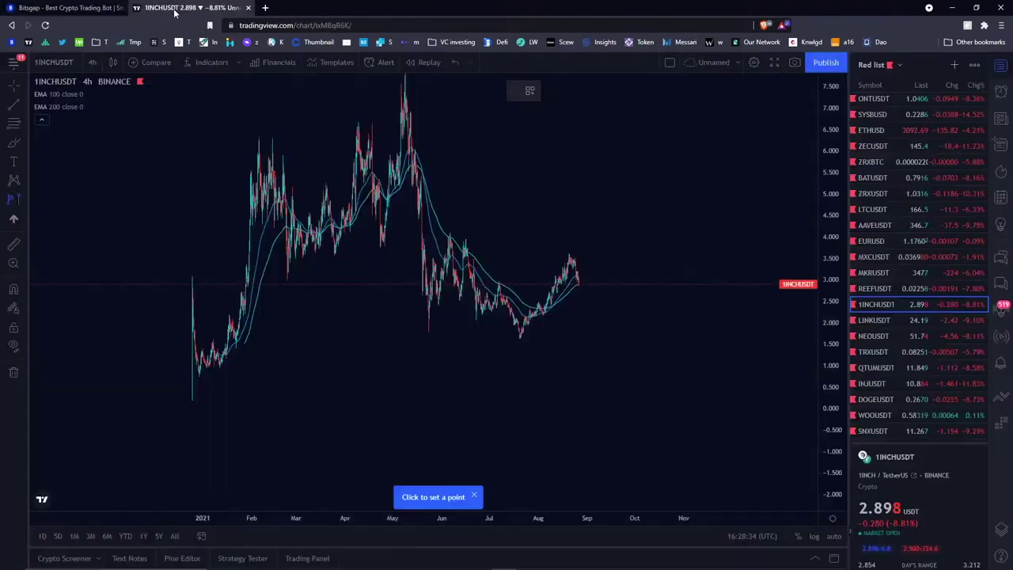
click(414, 269)
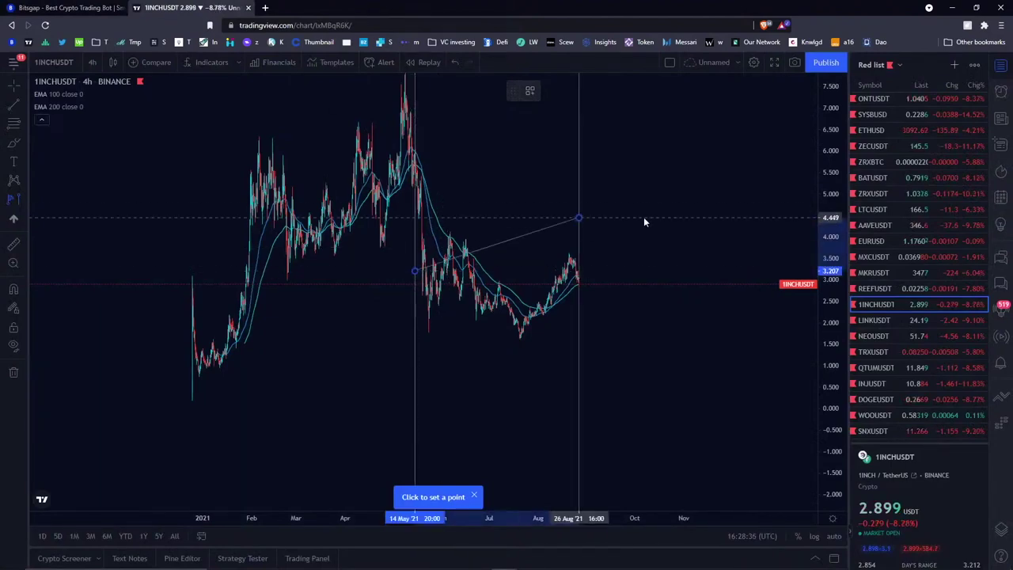
click(642, 216)
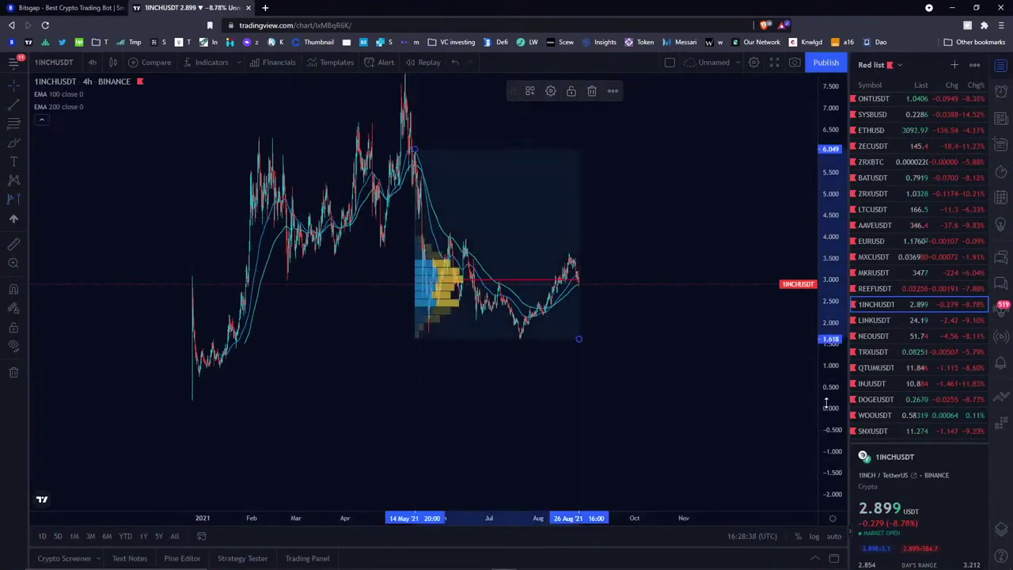
Draw a horizontal line at about 2.905 across the 1INCHUSDT volume profile, close to the current price.
scroll(594, 327, up, 5)
scroll(588, 192, up, 3)
scroll(554, 206, down, 5)
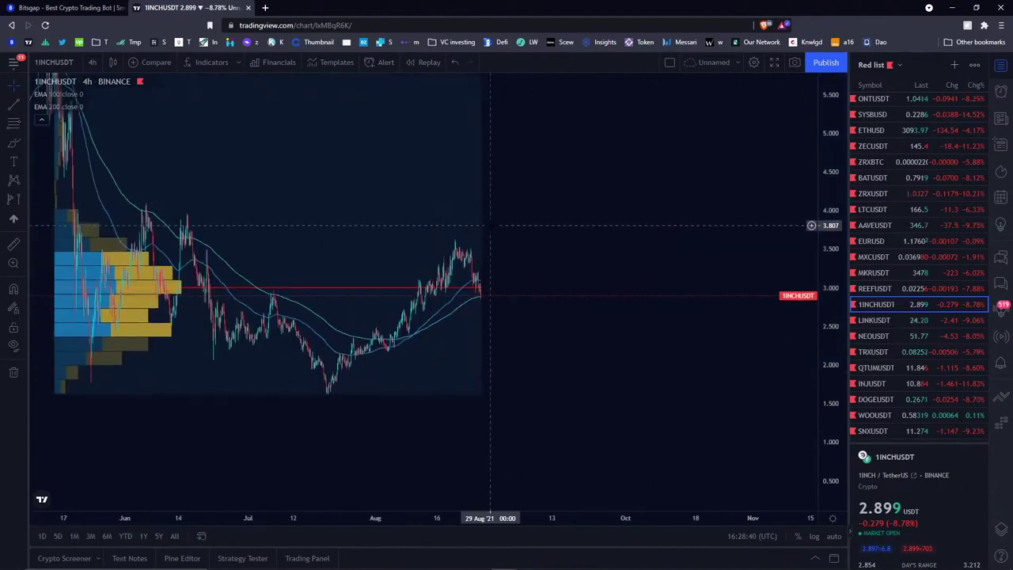
scroll(497, 209, up, 3)
scroll(499, 194, up, 2)
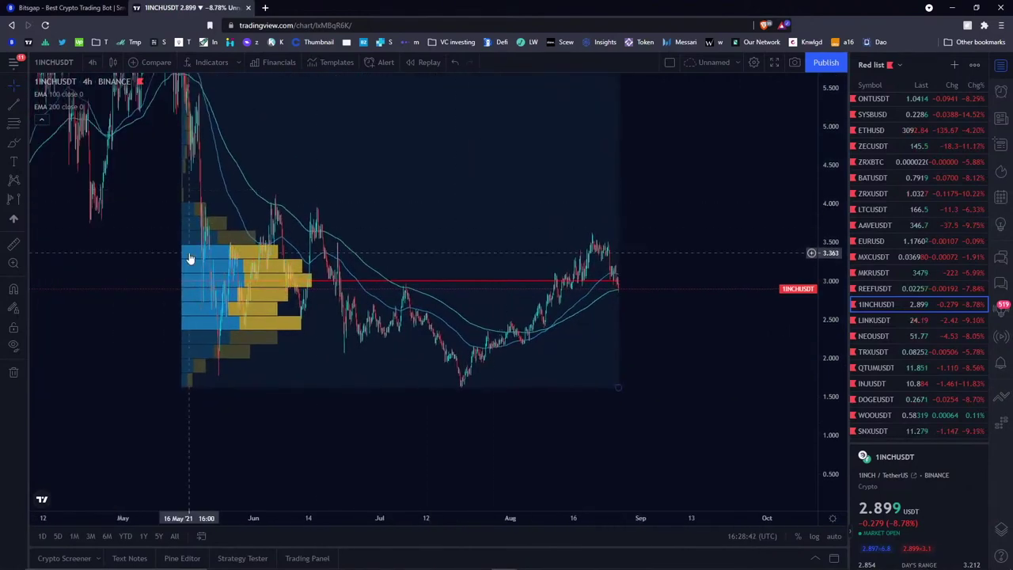
scroll(238, 246, up, 1)
scroll(325, 197, left, 2)
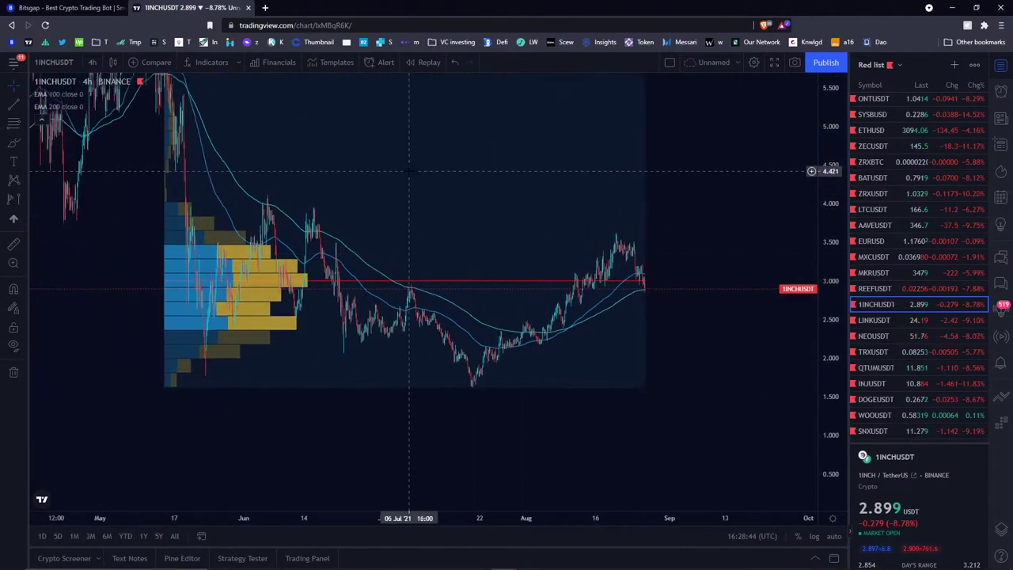
click(24, 103)
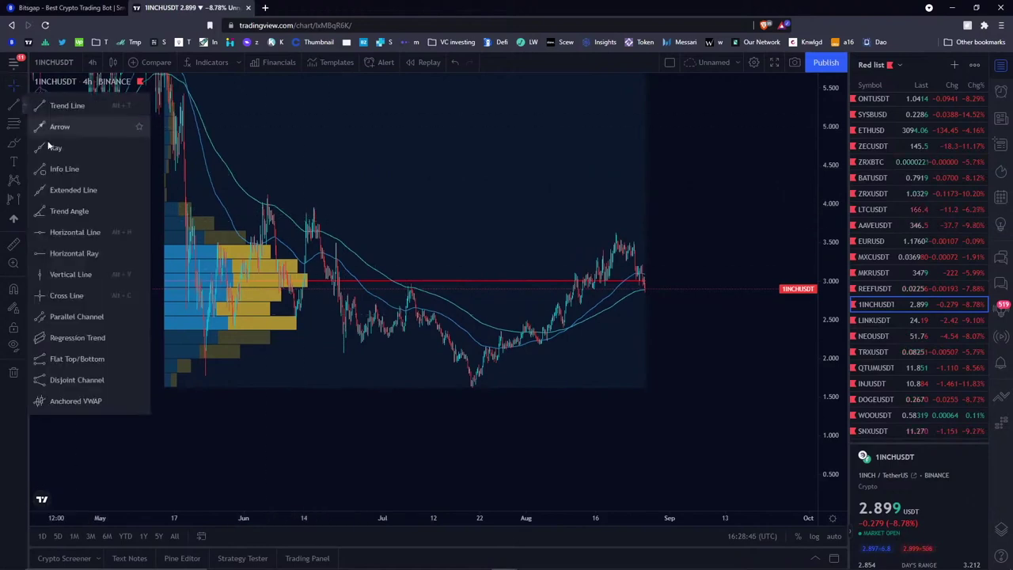
click(82, 236)
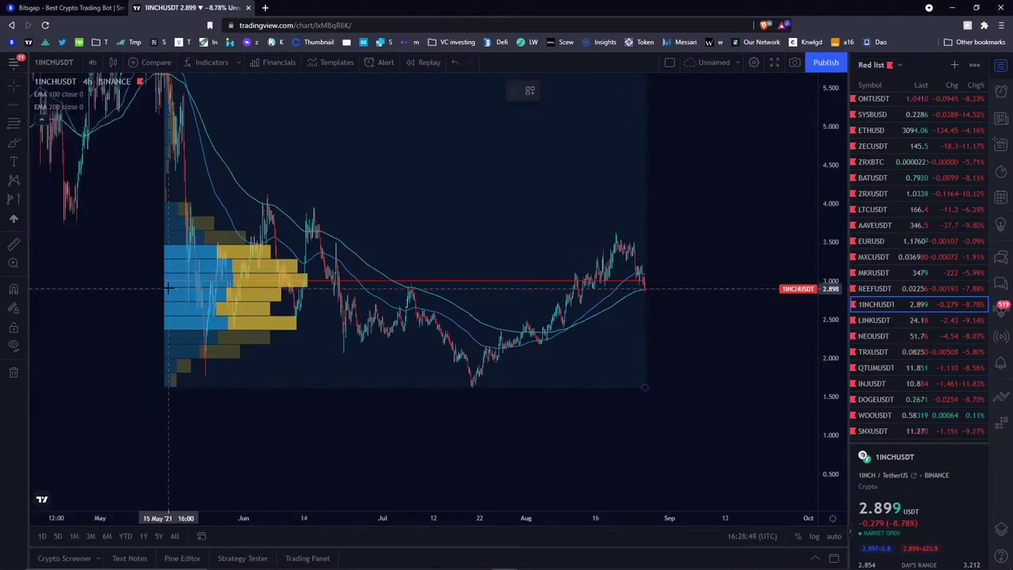
click(184, 288)
Draw a second horizontal line at about 2.318, below the high-volume area of the 1INCHUSDT profile.
click(87, 170)
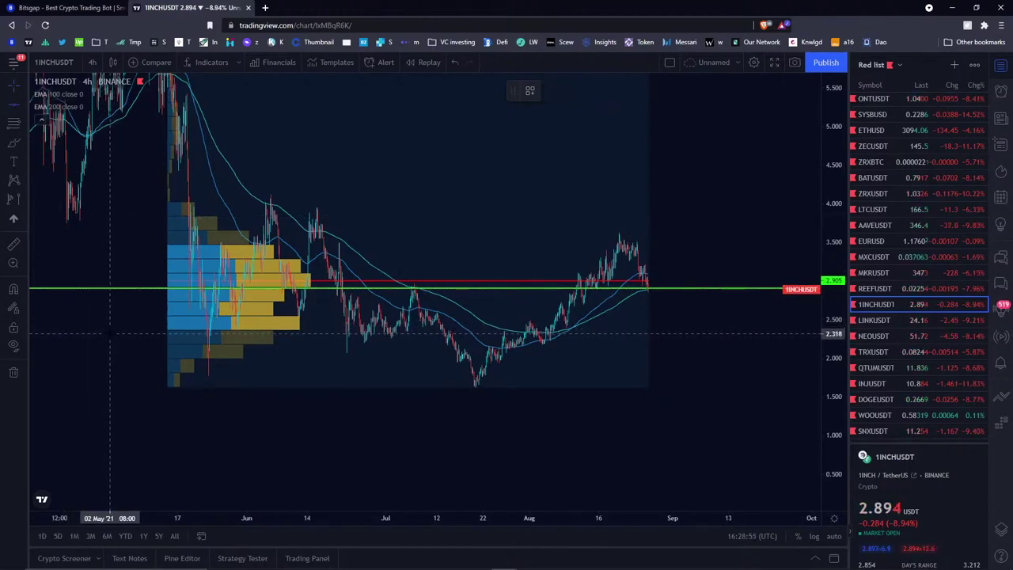
click(109, 334)
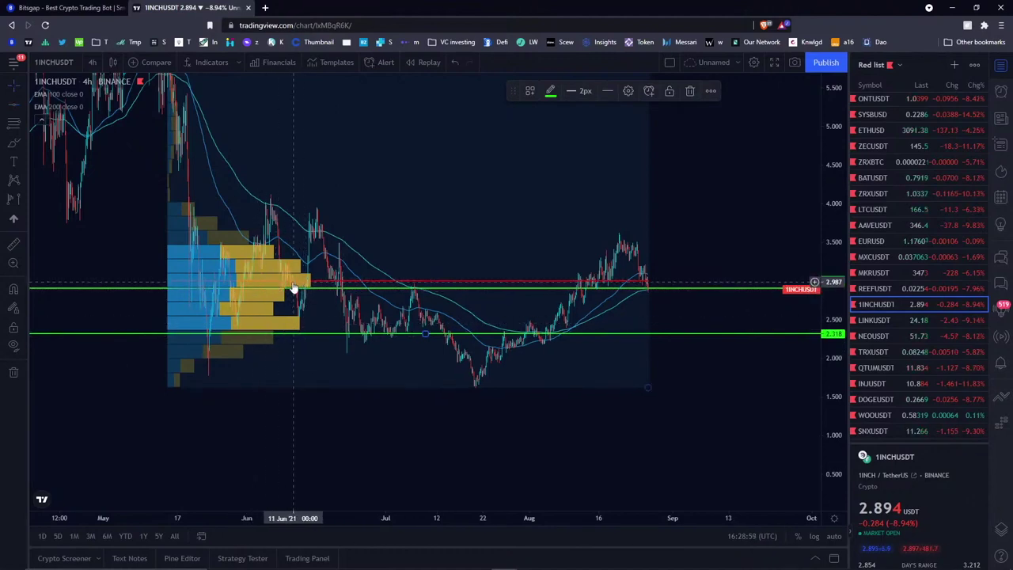
click(404, 190)
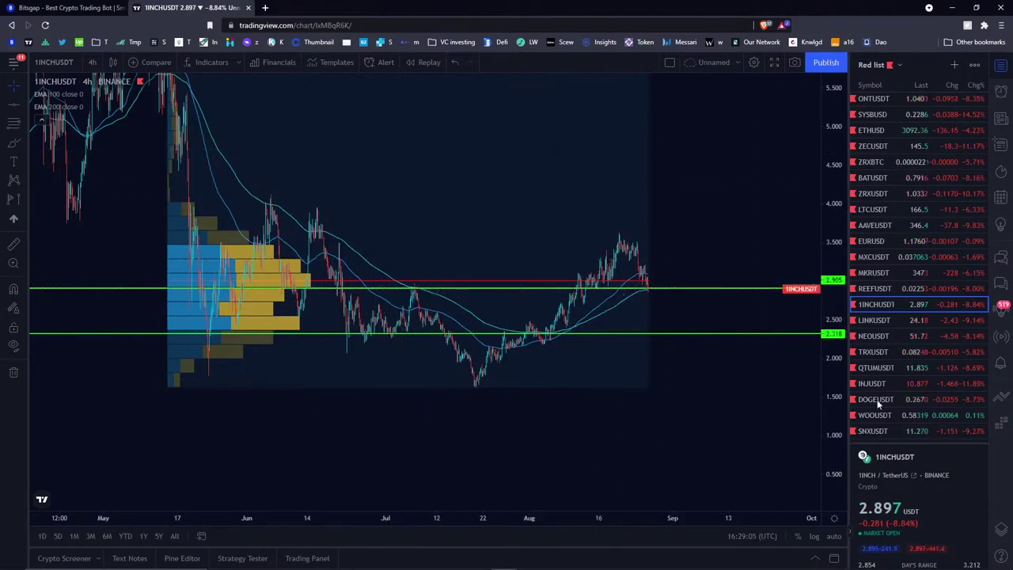
drag(839, 408, 837, 317)
drag(843, 168, 826, 296)
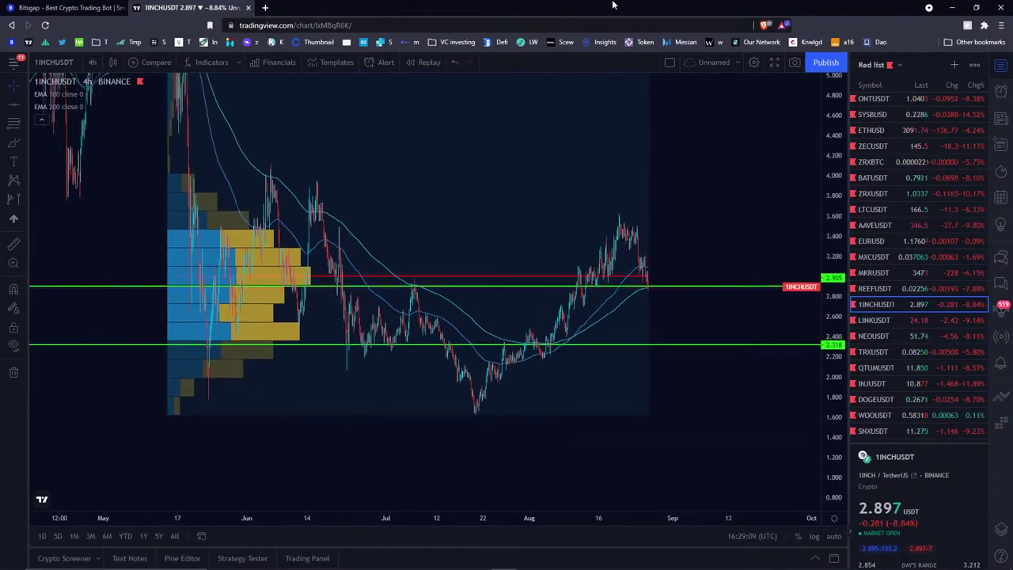
Switch to Bitsgap and lower the stop loss line of the 1INCH/USDT trade to a trigger price of about 2.711 USDT.
click(62, 8)
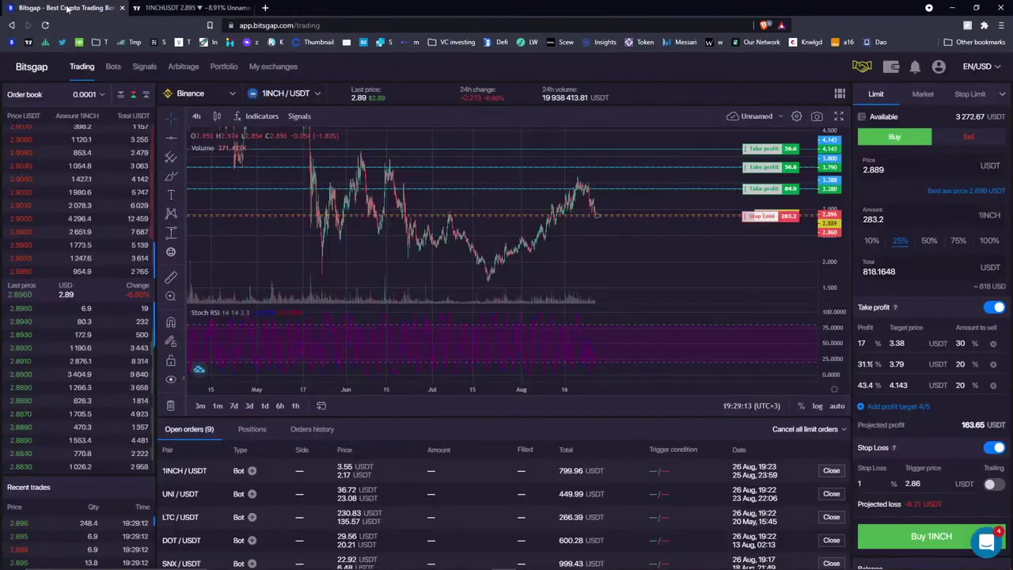
drag(578, 238, 522, 230)
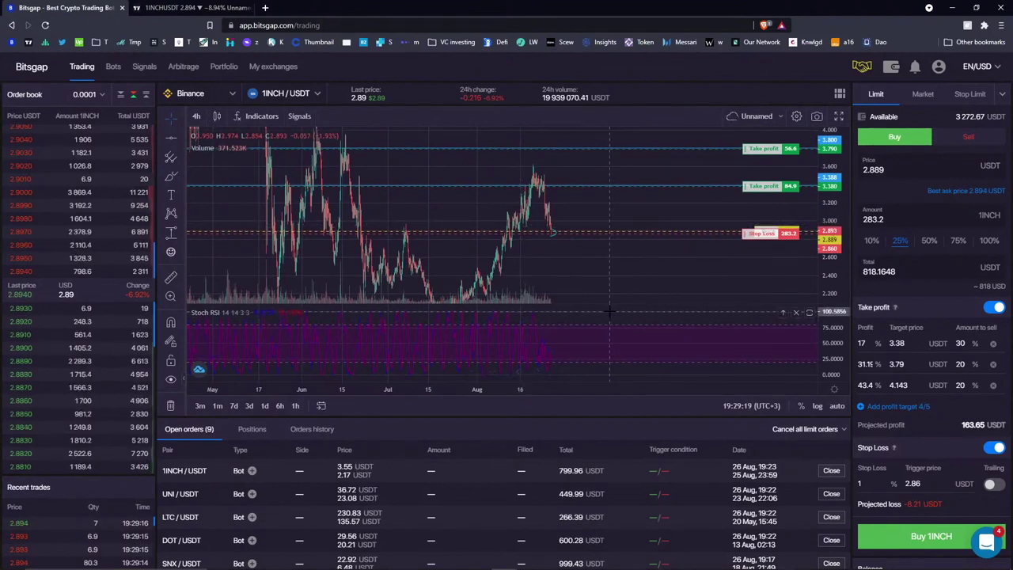
drag(590, 255, 583, 246)
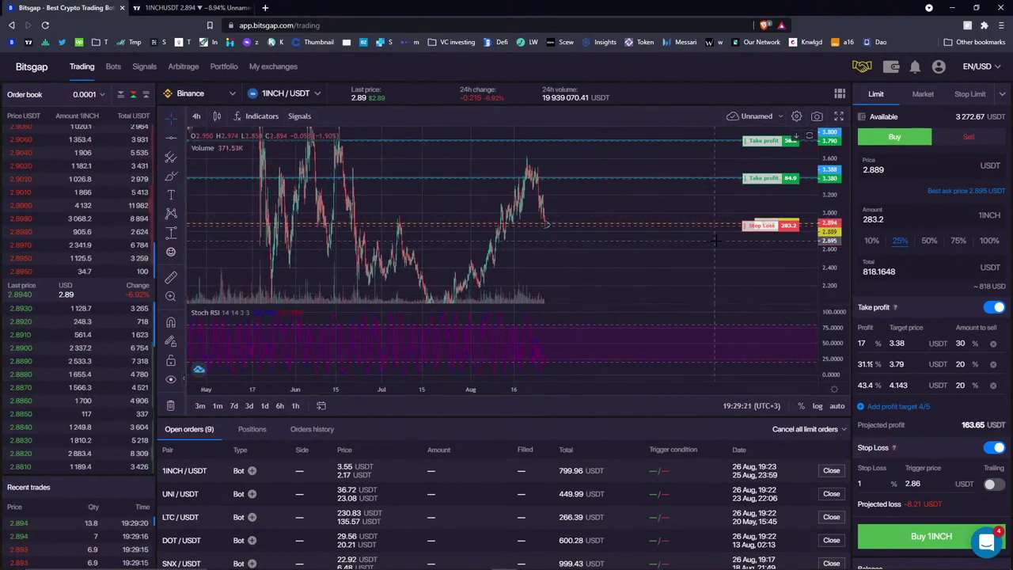
drag(753, 226, 753, 240)
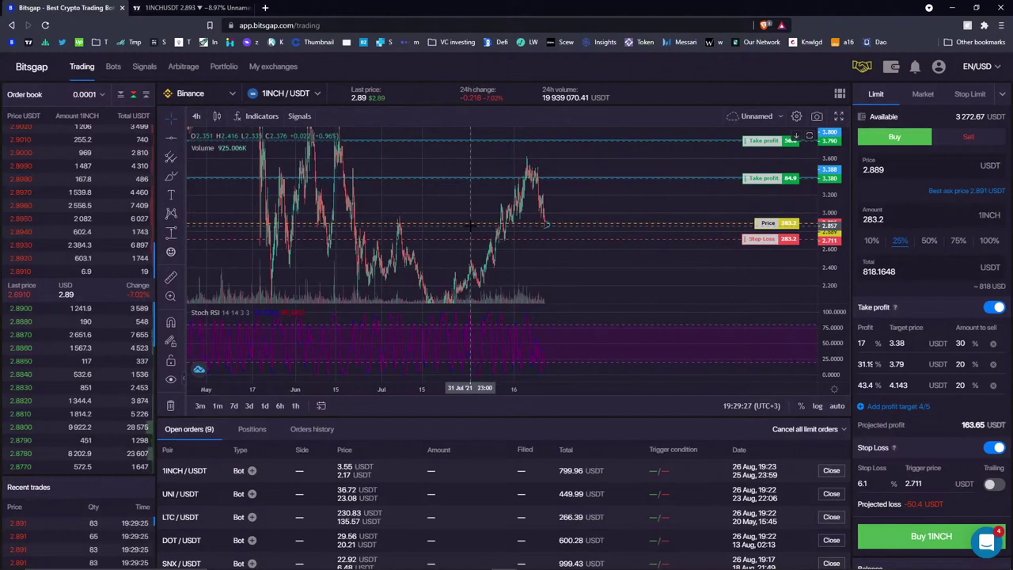
drag(837, 294, 838, 279)
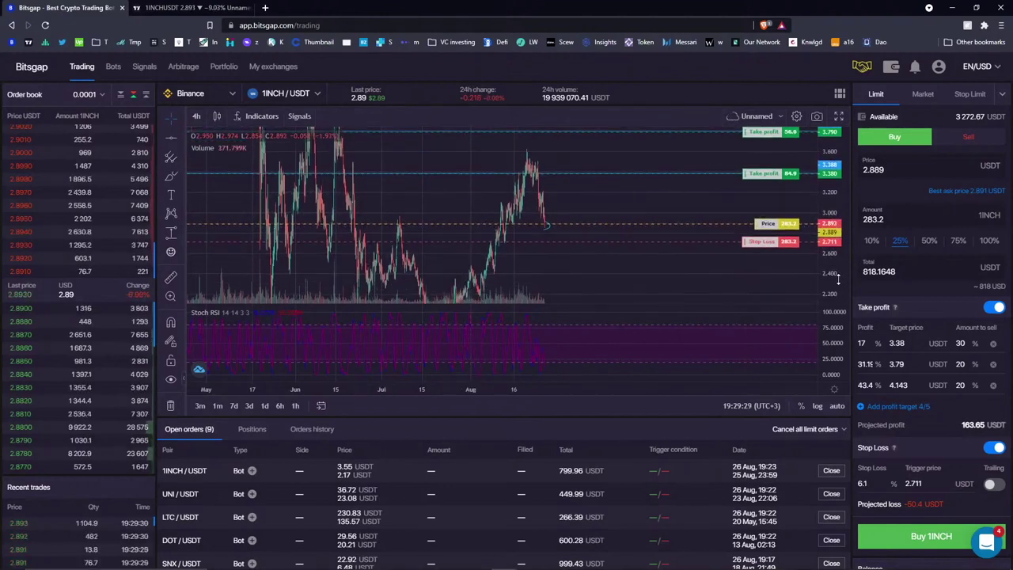
Compare the projected loss with the projected profit of the 1INCH/USDT smart trade.
mouse_move(907, 503)
mouse_down()
mouse_move(941, 504)
mouse_move(923, 504)
mouse_up()
click(931, 505)
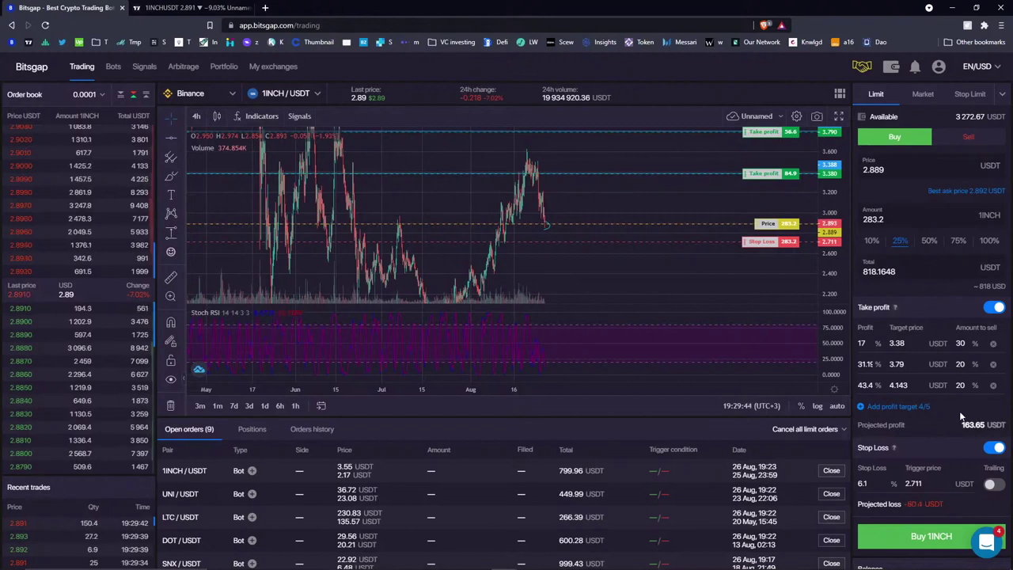
double_click(981, 425)
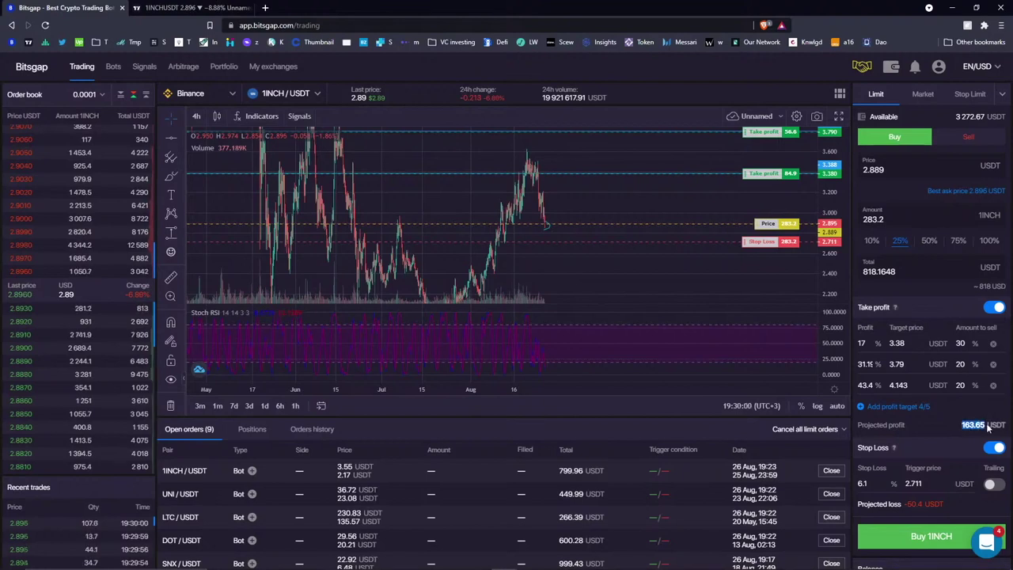
click(944, 504)
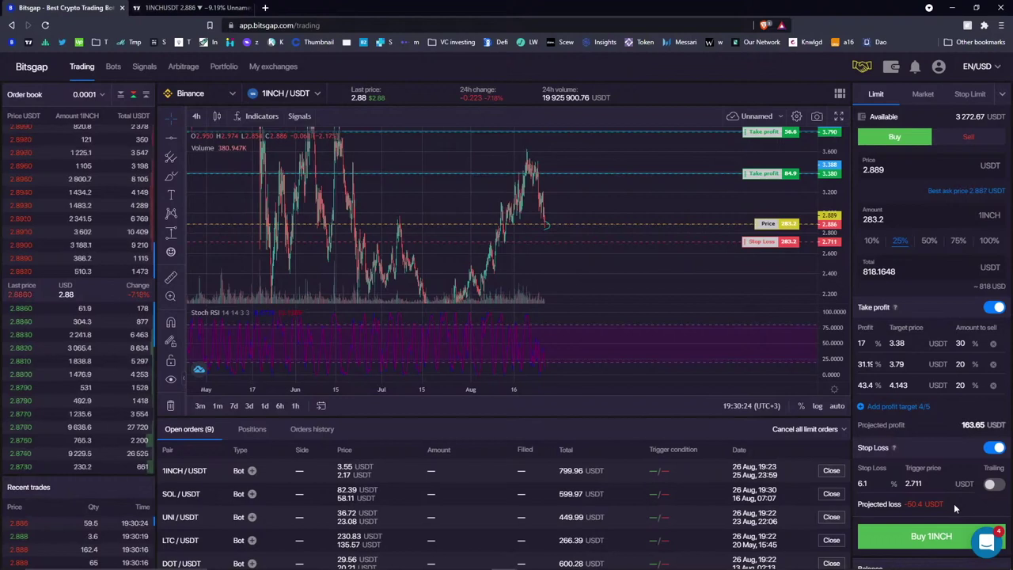
Set the 1INCH/USDT stop loss to 10% with a trigger price of 2.6 USDT, and check the projected loss against the projected profit.
drag(832, 192, 835, 206)
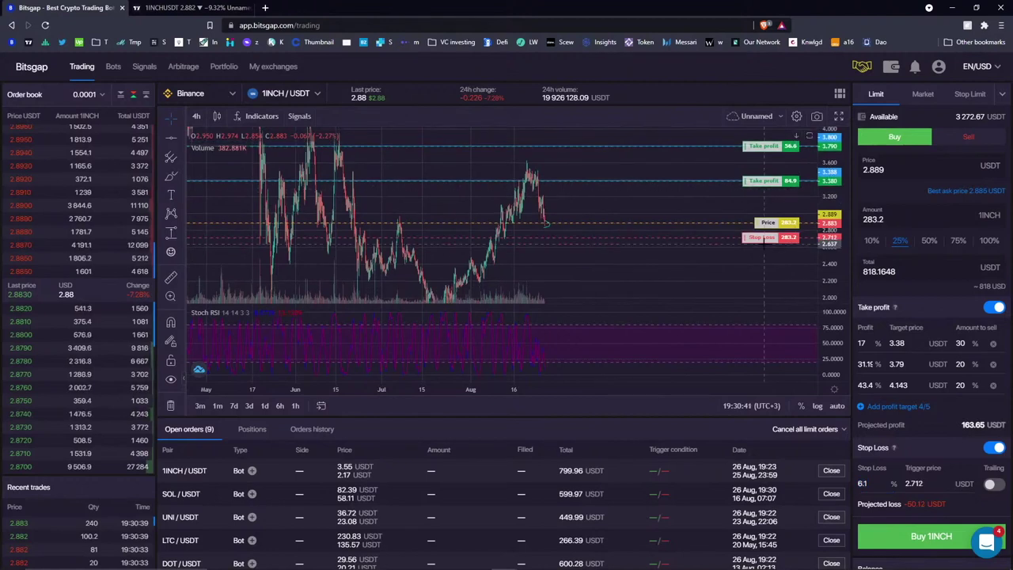
drag(760, 242, 763, 250)
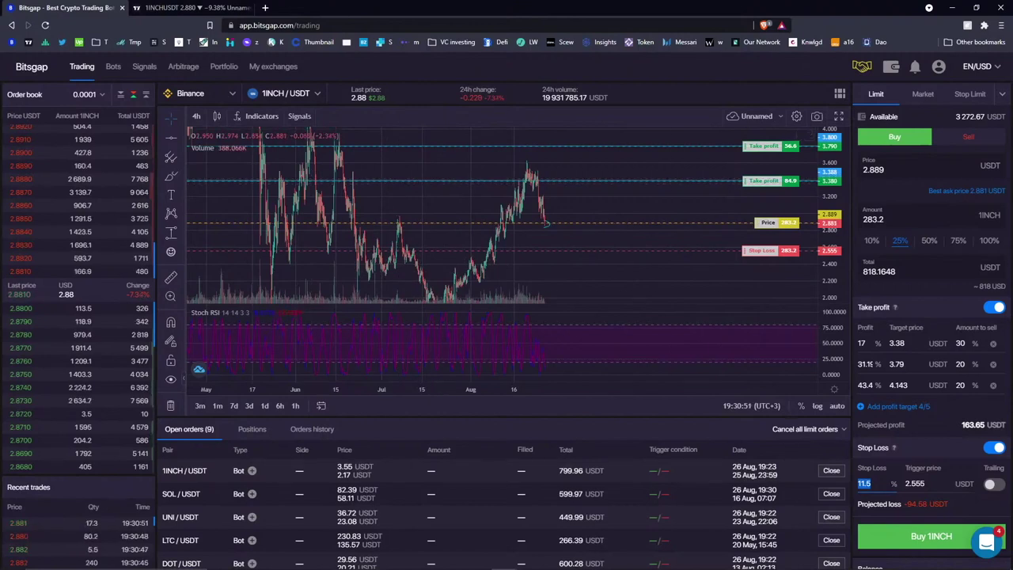
double_click(866, 483)
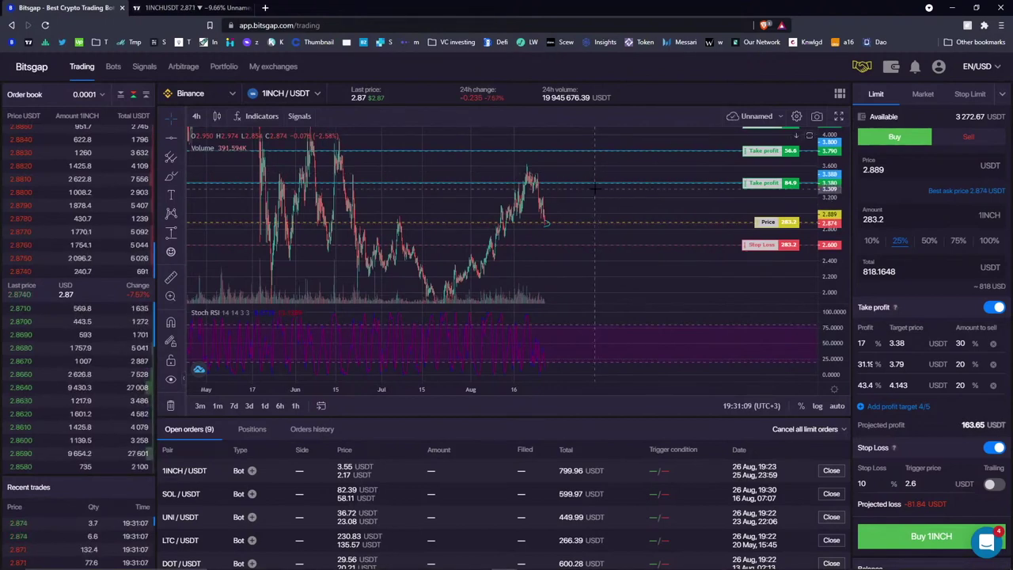
click(866, 483)
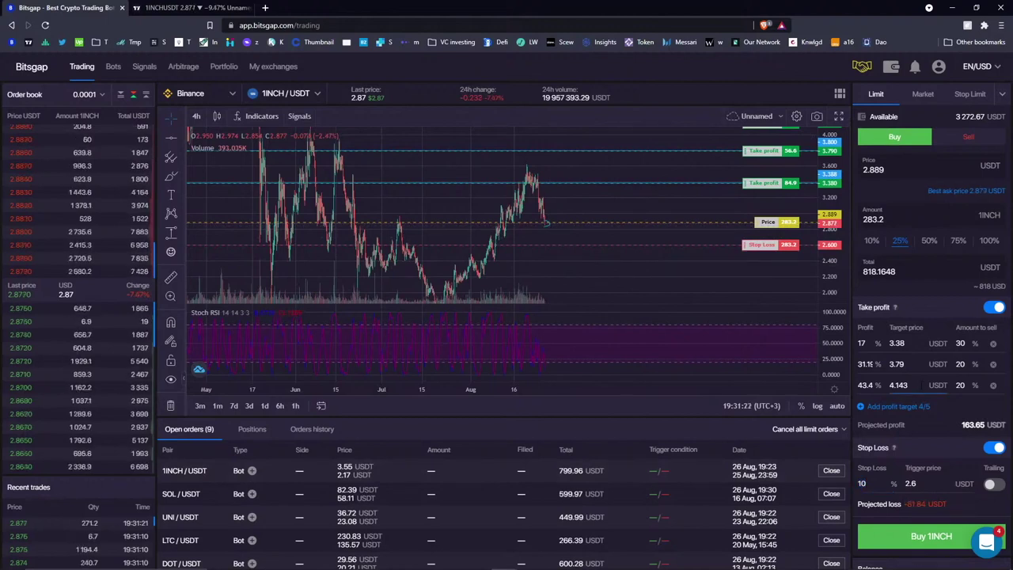
double_click(916, 503)
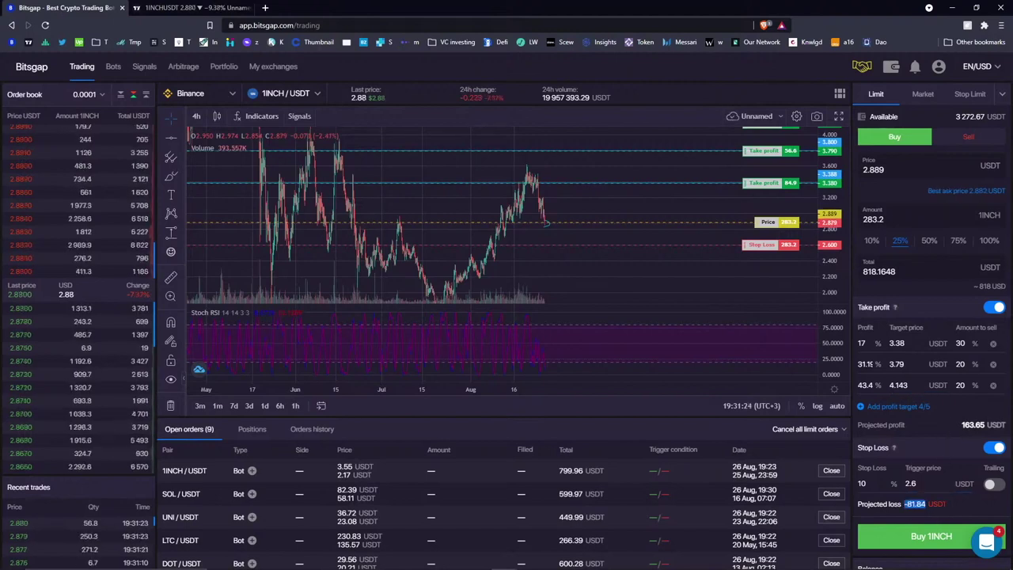
drag(976, 425, 961, 425)
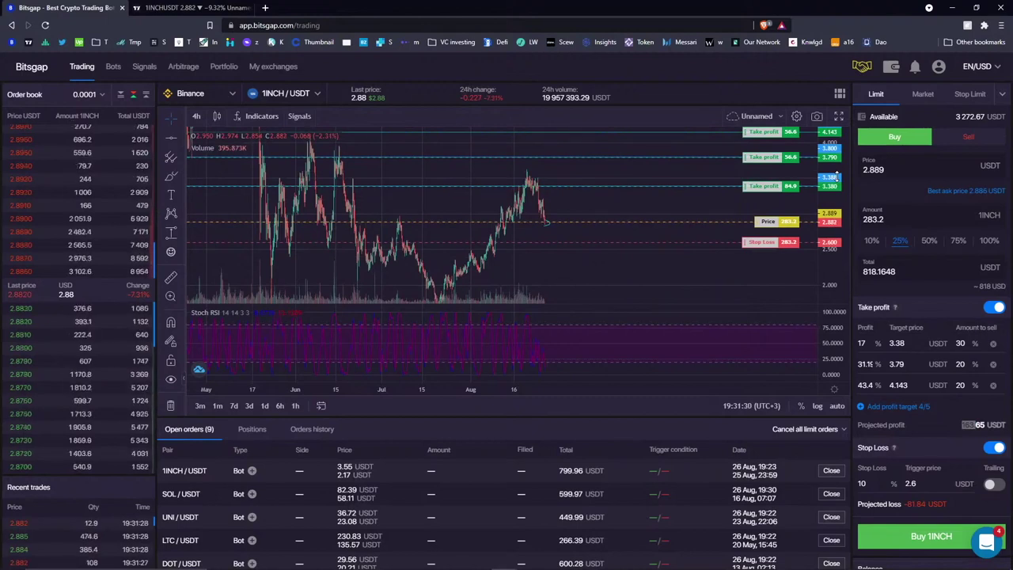
Switch to TradingView's BNBUSDT chart and append "(stop-loss, risk-return ratio," to the Smart trading = 20% line of the total balance note.
click(187, 10)
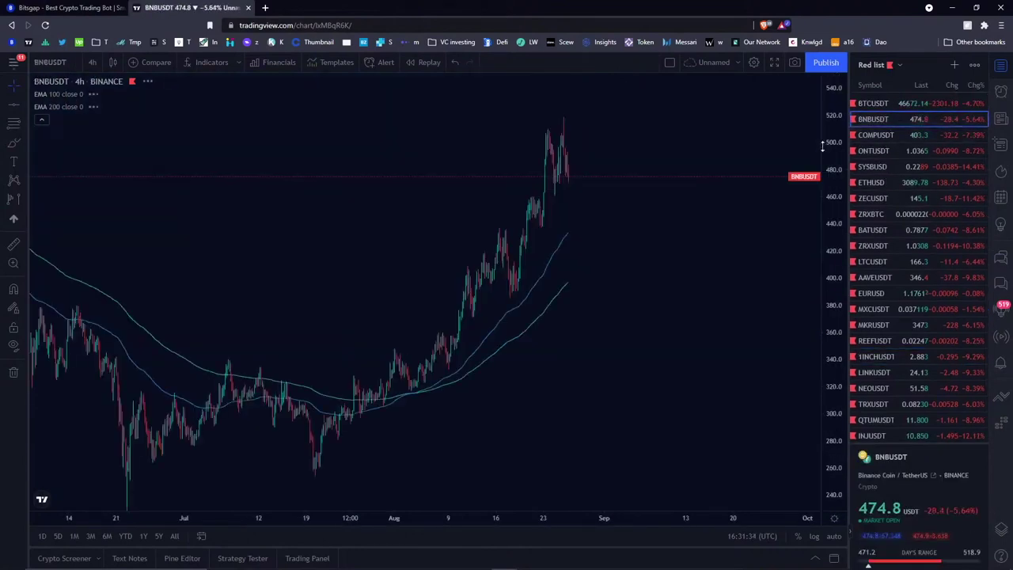
scroll(815, 146, down, 10)
drag(272, 369, 119, 374)
double_click(550, 310)
click(519, 293)
text((s)
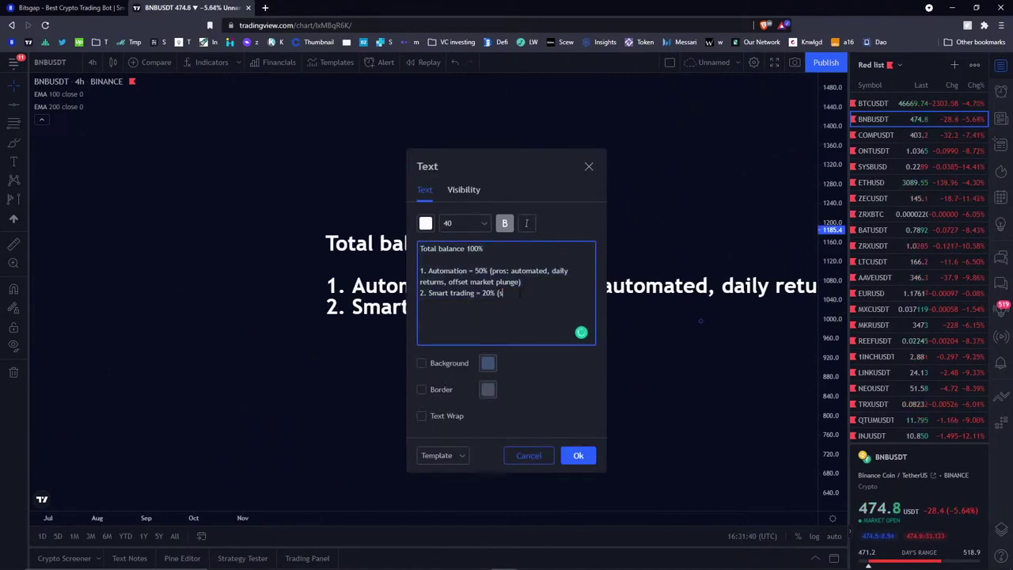
text(top-loss,)
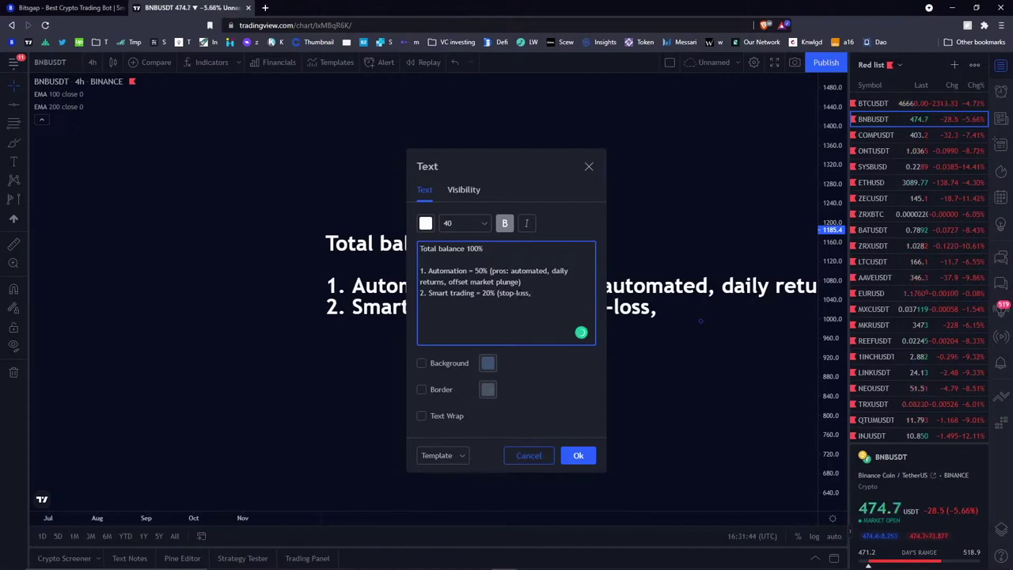
text( risk-)
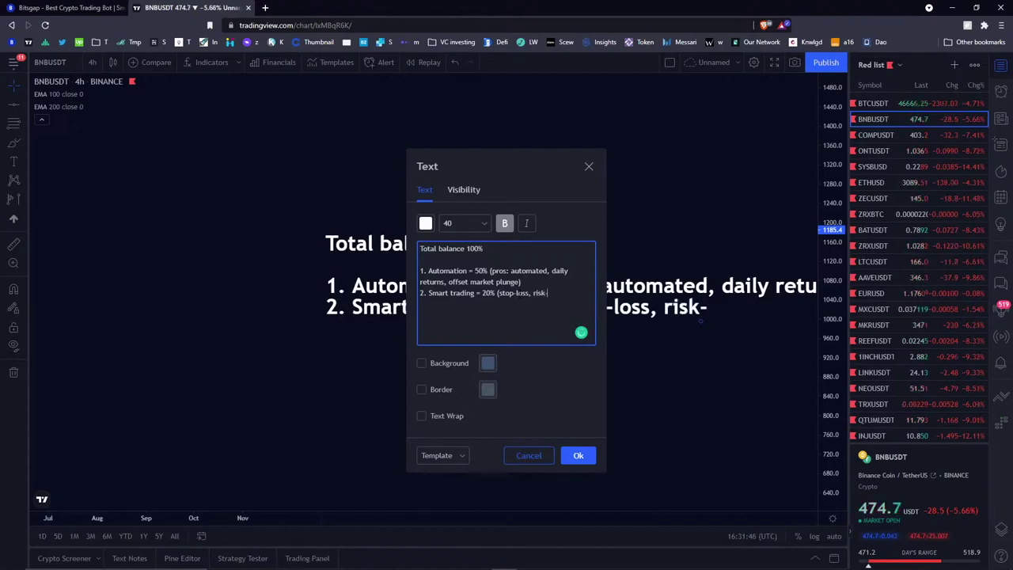
text(retur)
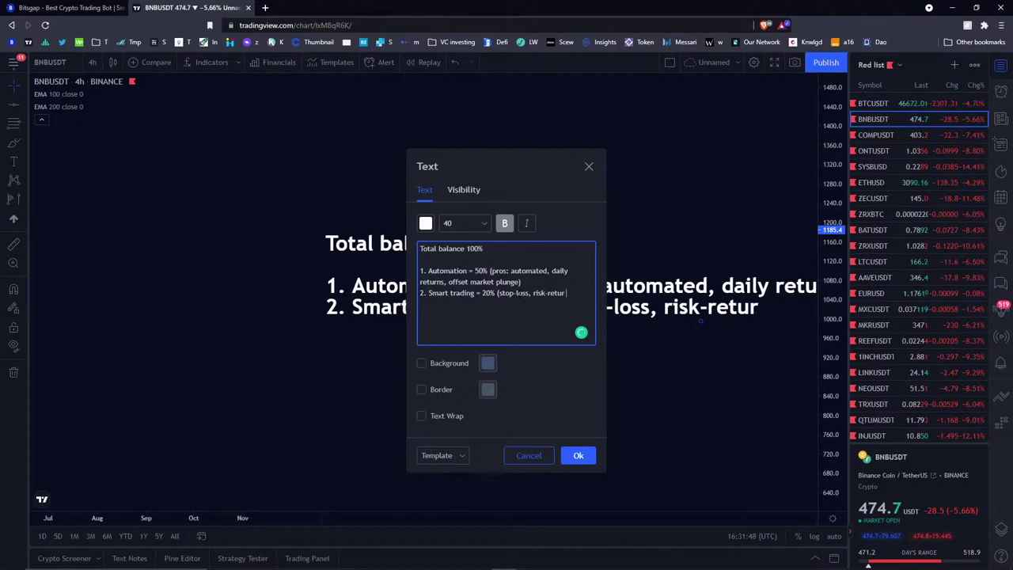
text(n ratio,)
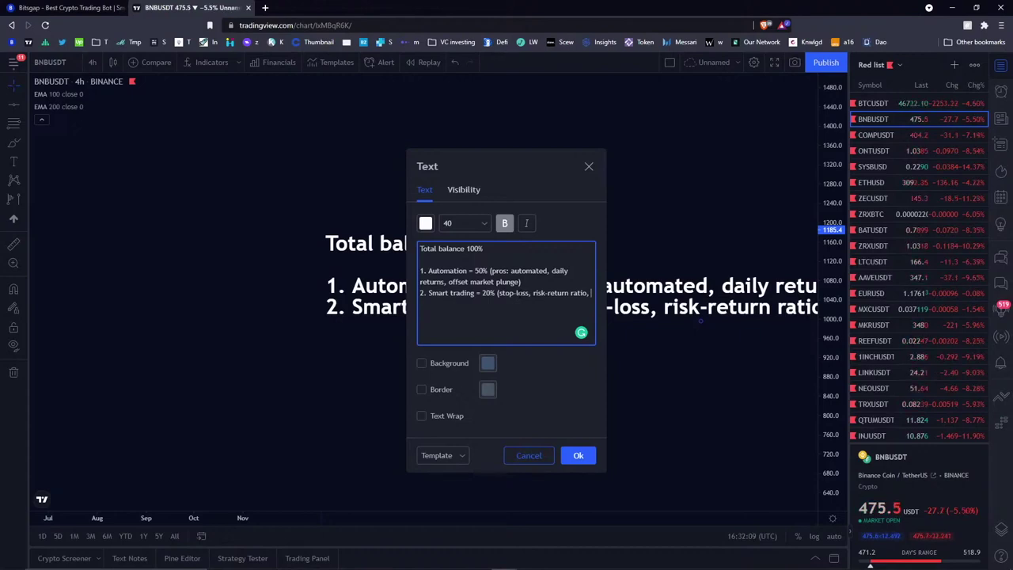
Switch back to Bitsgap's 1INCH/USDT trading page.
key(ctrl+Tab)
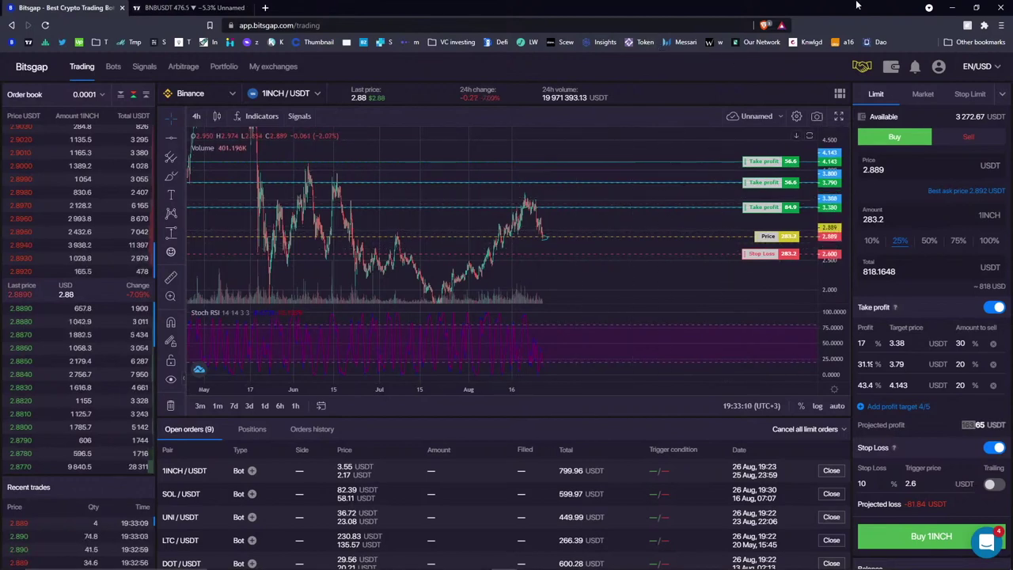
Switch the 1INCH / USDT order form to Stop Limit and check the descriptions of the advanced order types.
click(961, 97)
click(1001, 94)
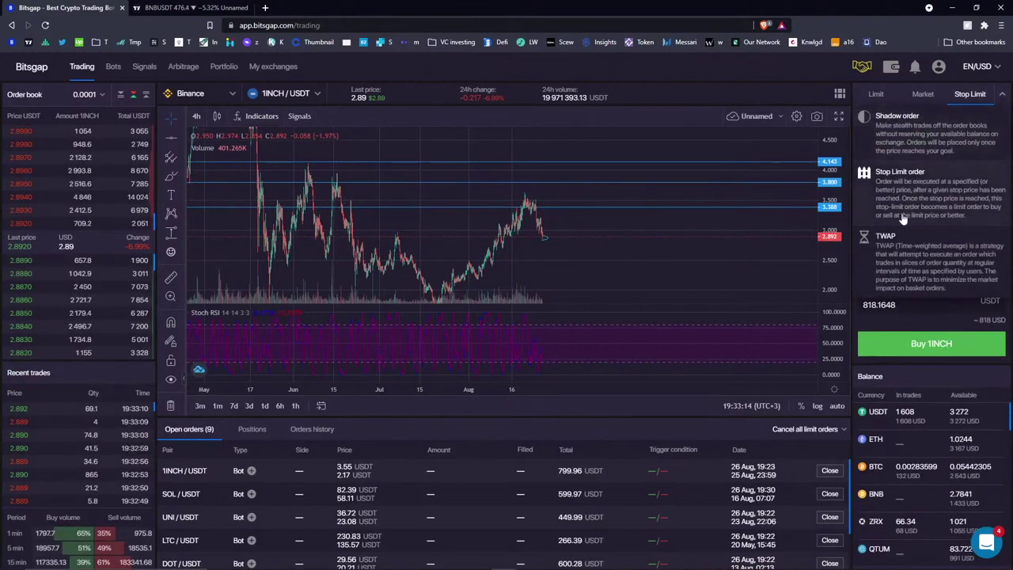
click(746, 149)
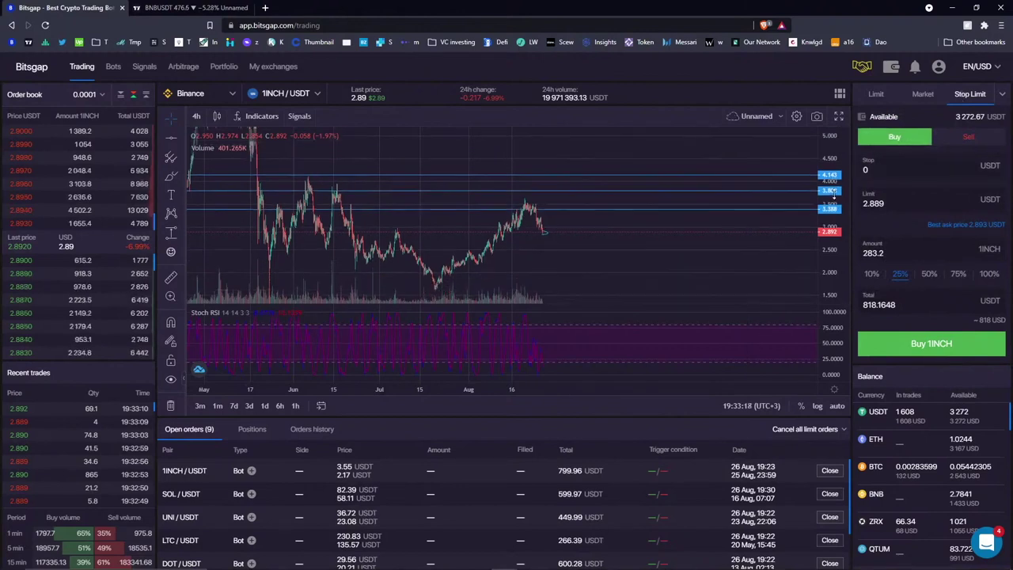
Remove all existing drawings from the 1INCH / USDT price chart.
right_click(615, 164)
click(668, 272)
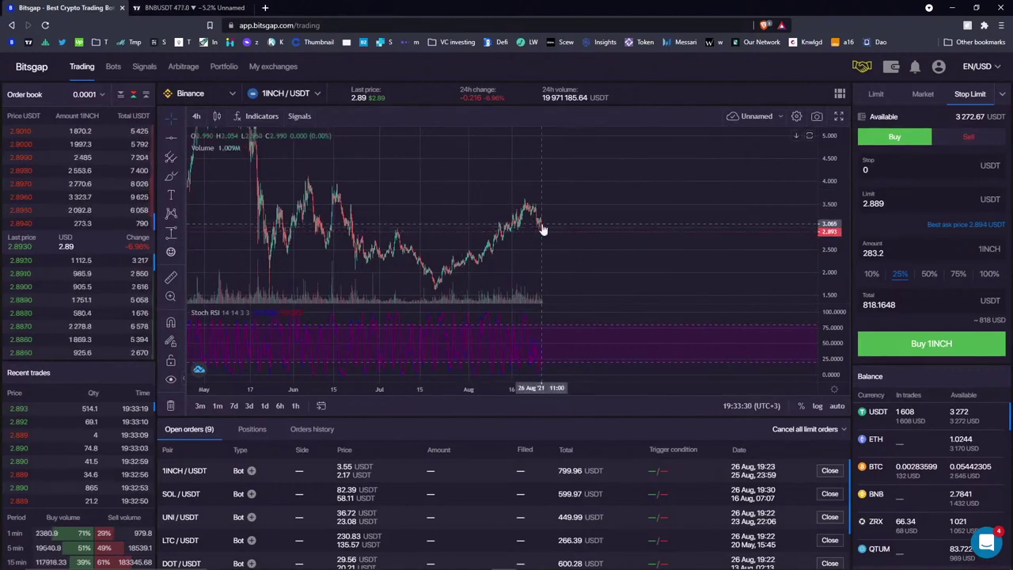
Draw a downward arrow on the price chart, starting at the latest candle.
drag(839, 182, 840, 192)
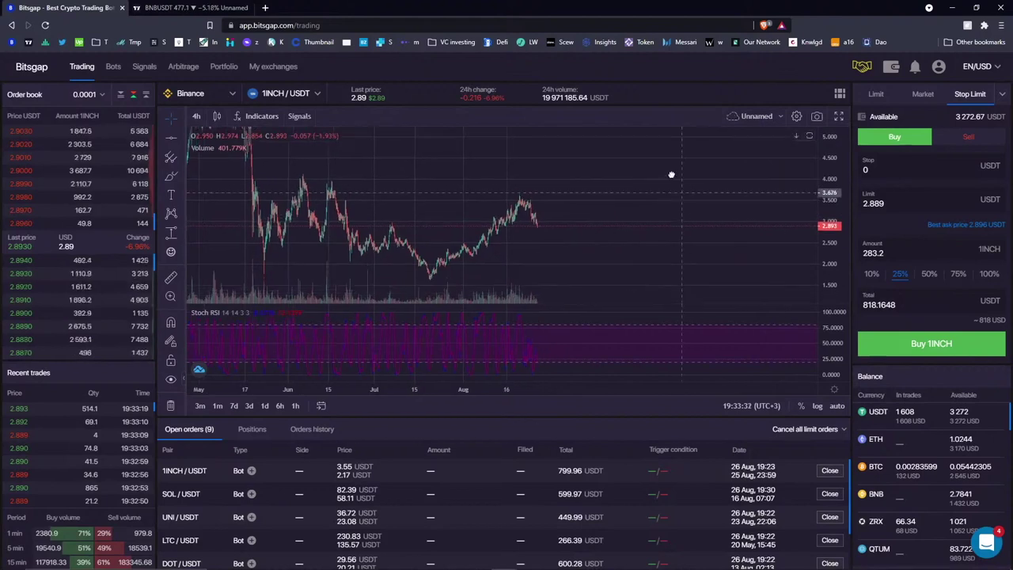
click(170, 176)
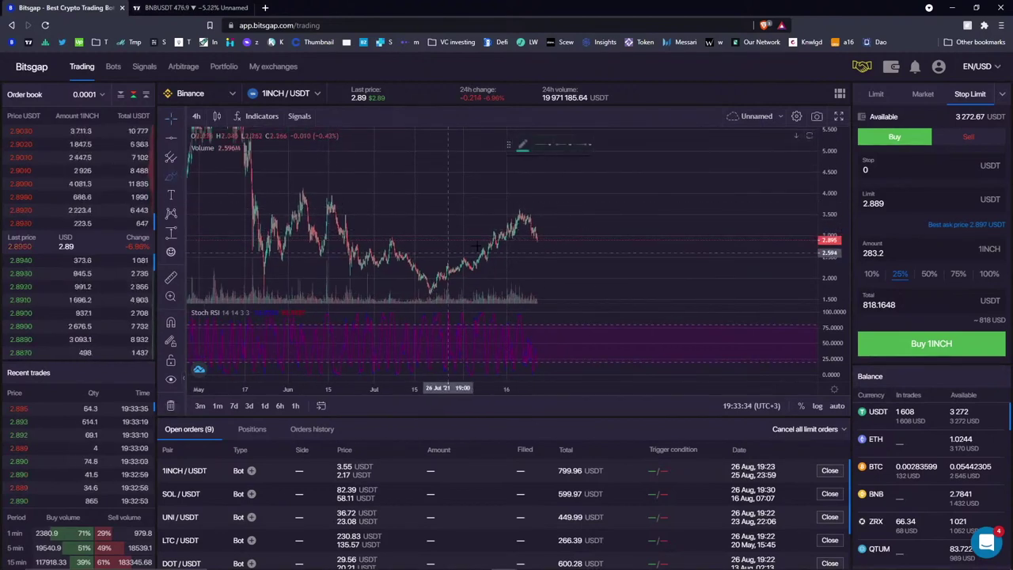
click(537, 236)
click(556, 269)
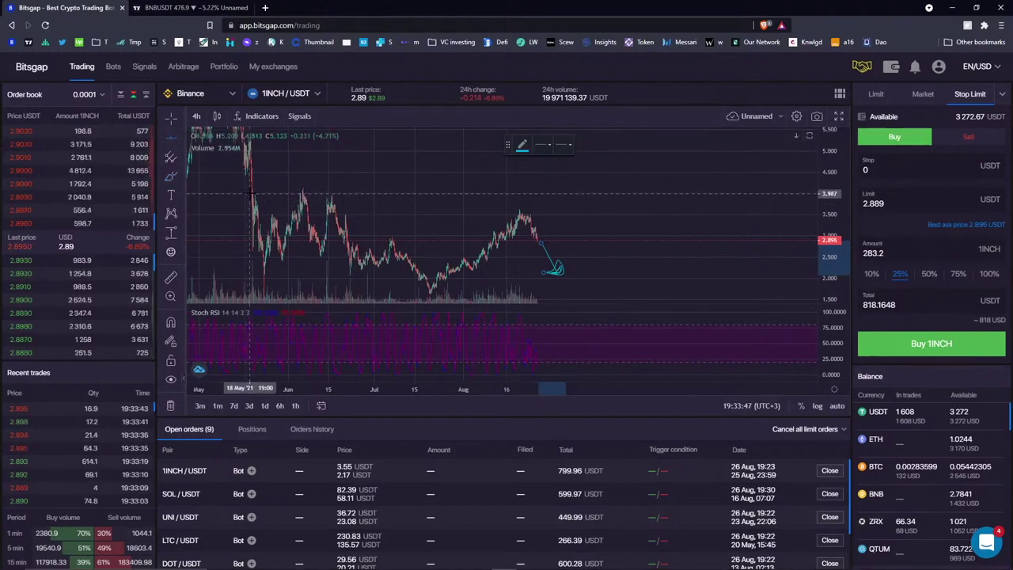
Place a horizontal line at about 4.01 on the chart and draw an upward arrow from the latest candle to just above it.
key(alt+h)
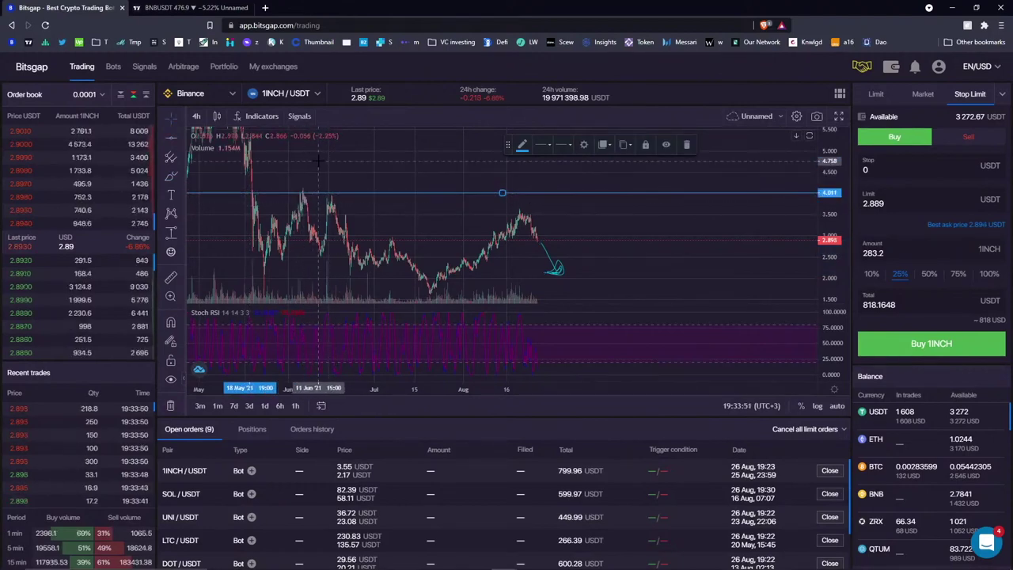
click(541, 236)
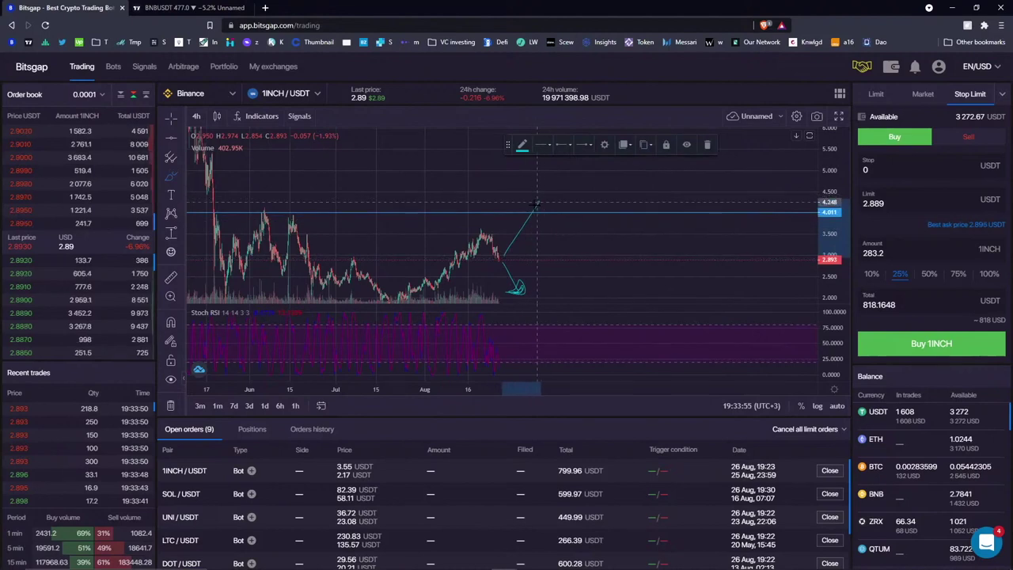
click(536, 206)
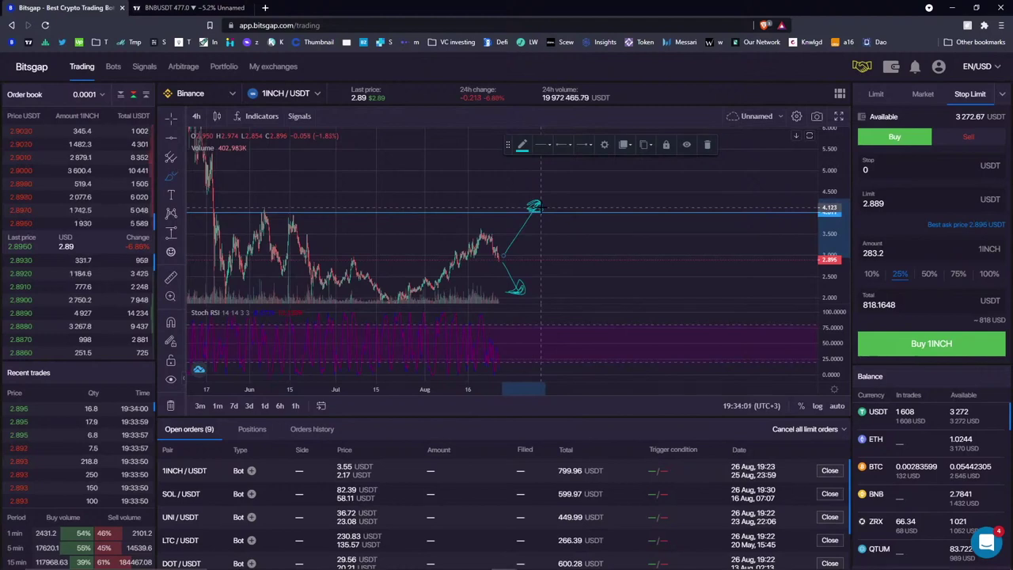
Set both the stop price and the limit price of the buy order to 4.1 USDT.
click(912, 166)
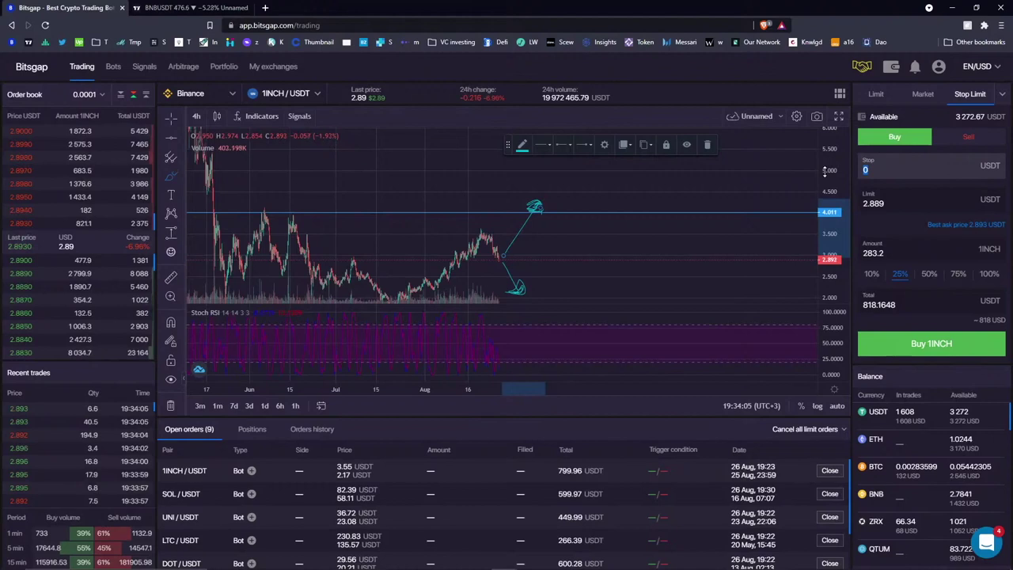
text(.1)
double_click(875, 204)
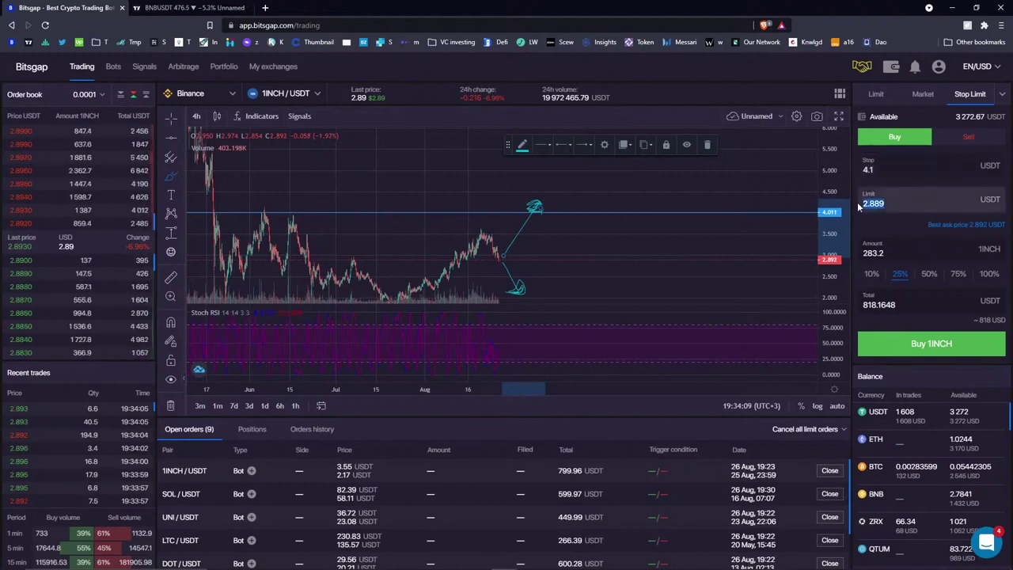
text(4.1)
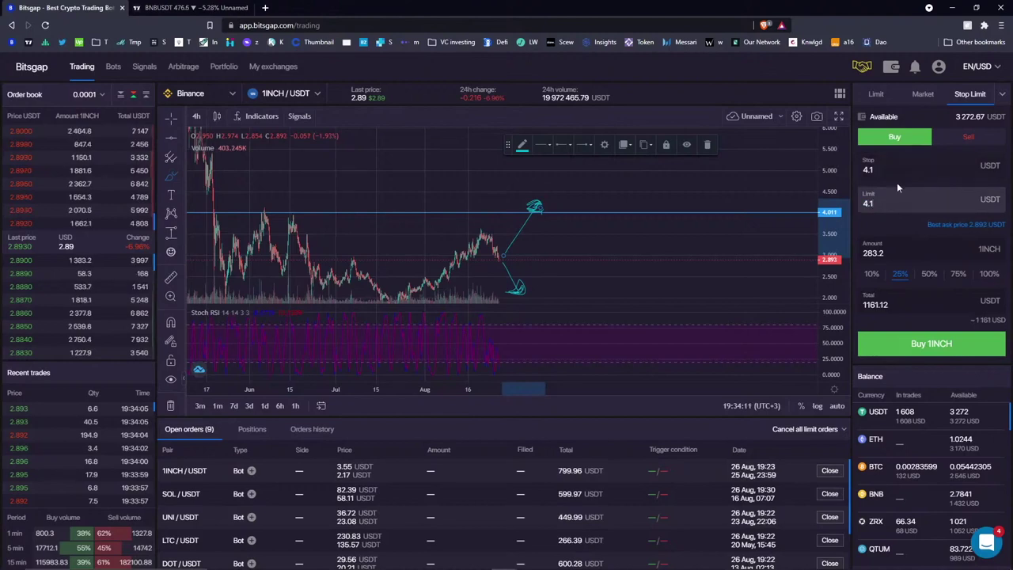
Lower the limit price of the buy order to 4.05 USDT, keeping the stop price at 4.1.
click(890, 168)
double_click(891, 168)
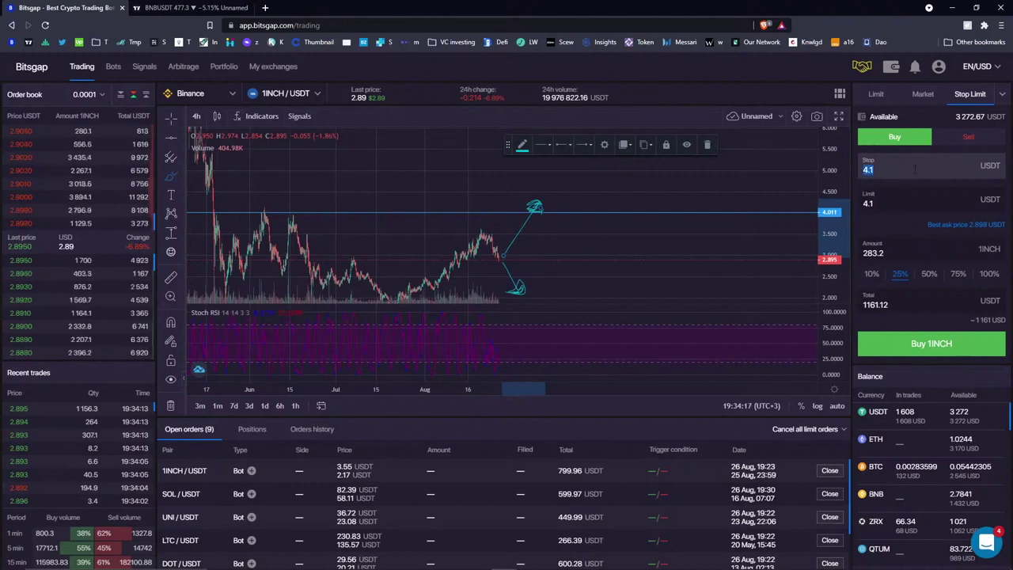
key(Tab)
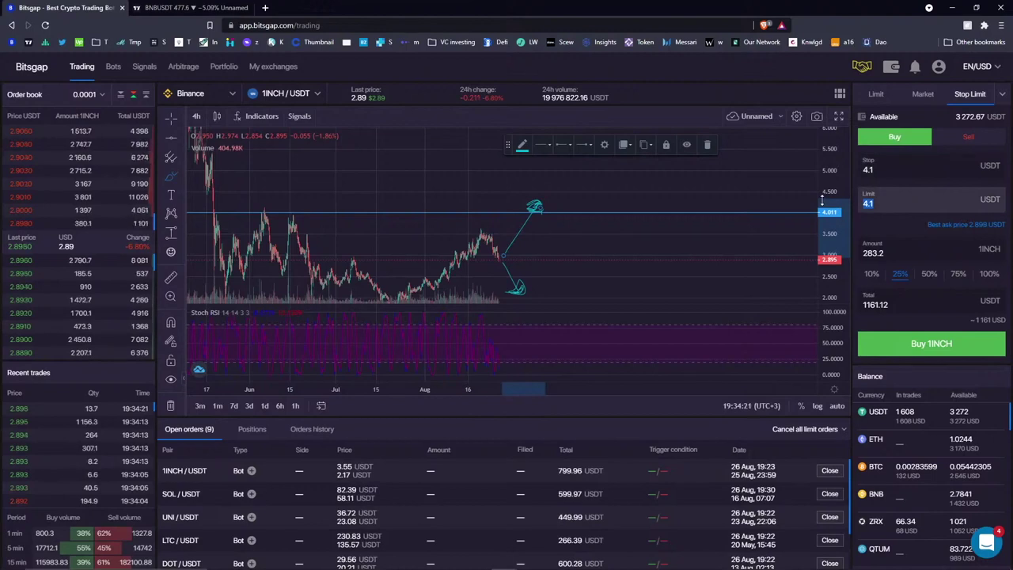
text(4.1)
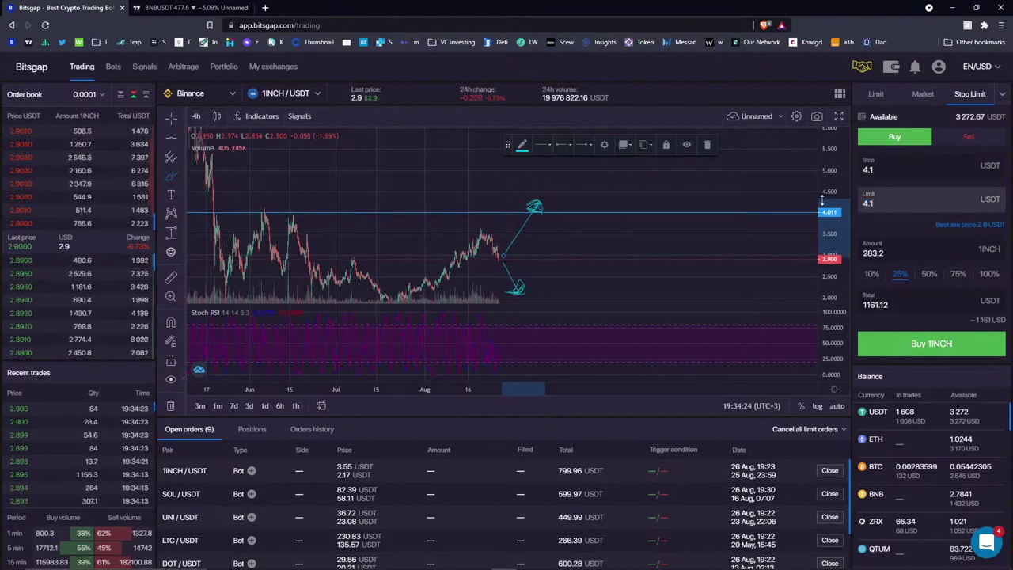
key(BackSpace)
text(0)
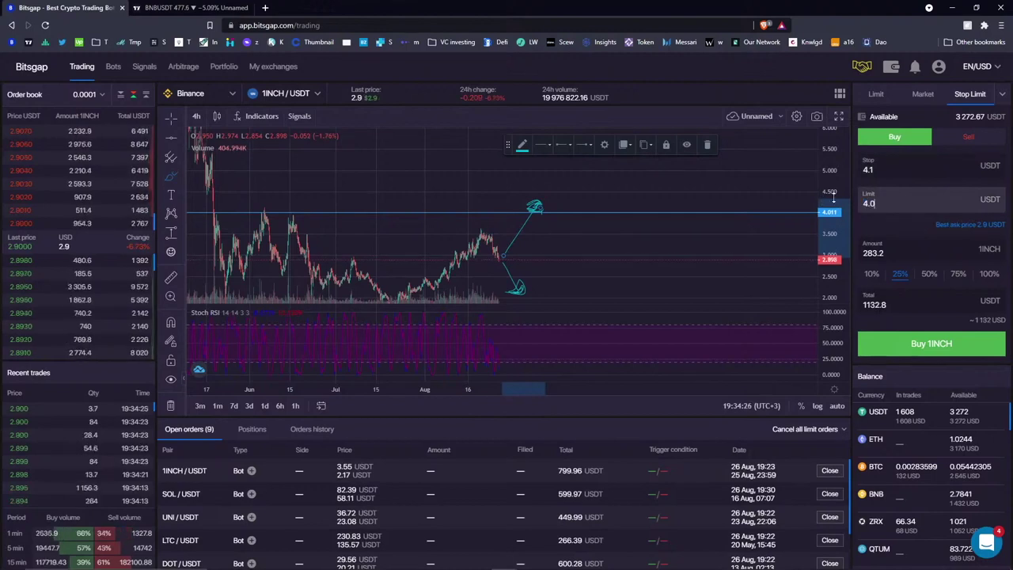
text(5)
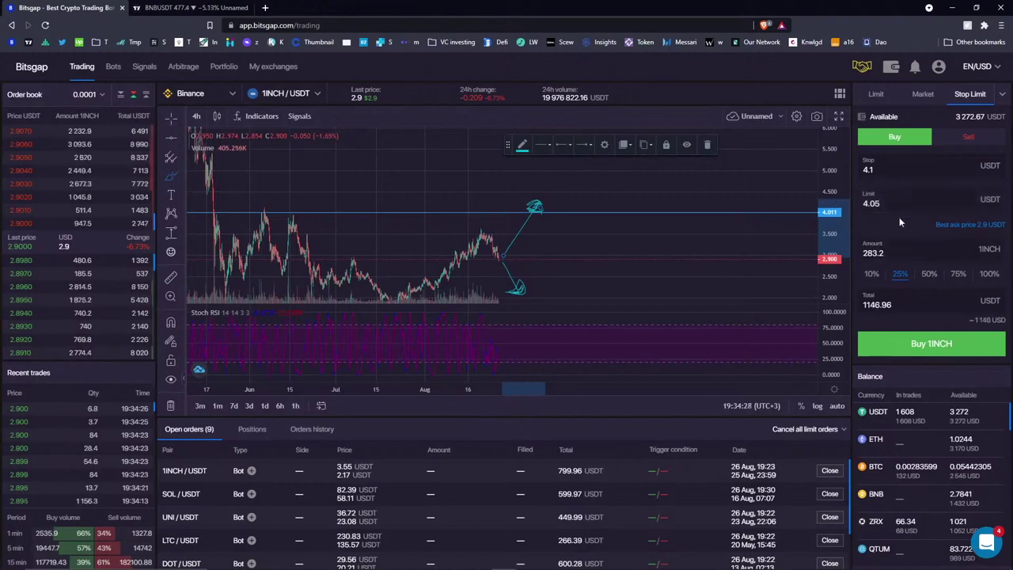
Submit the stop-limit buy order for 1INCH.
double_click(874, 252)
text(202)
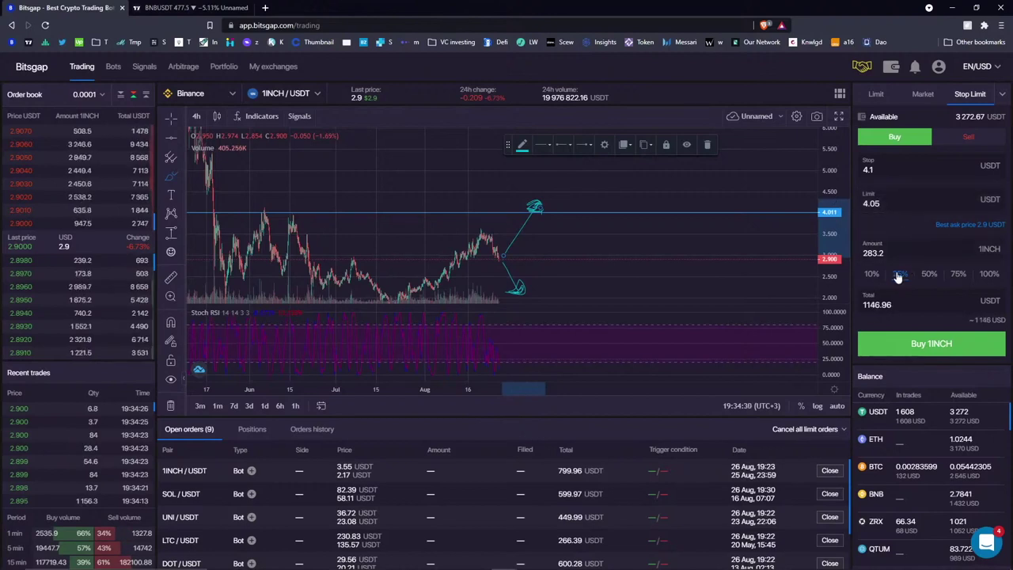
click(932, 351)
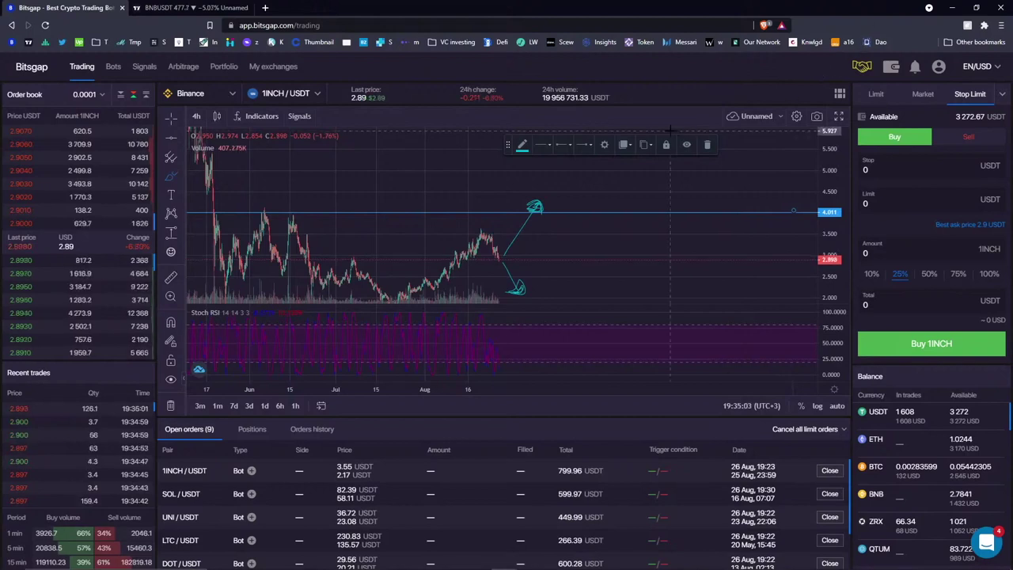
Clear the horizontal line and both arrows from the 1INCH / USDT chart.
click(615, 182)
right_click(616, 187)
mouse_move(677, 266)
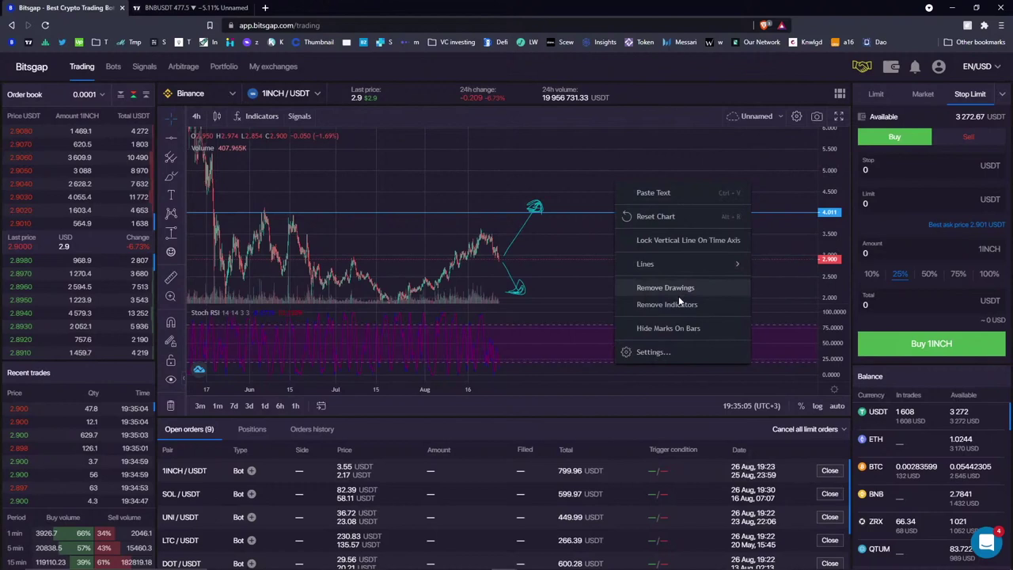
click(666, 287)
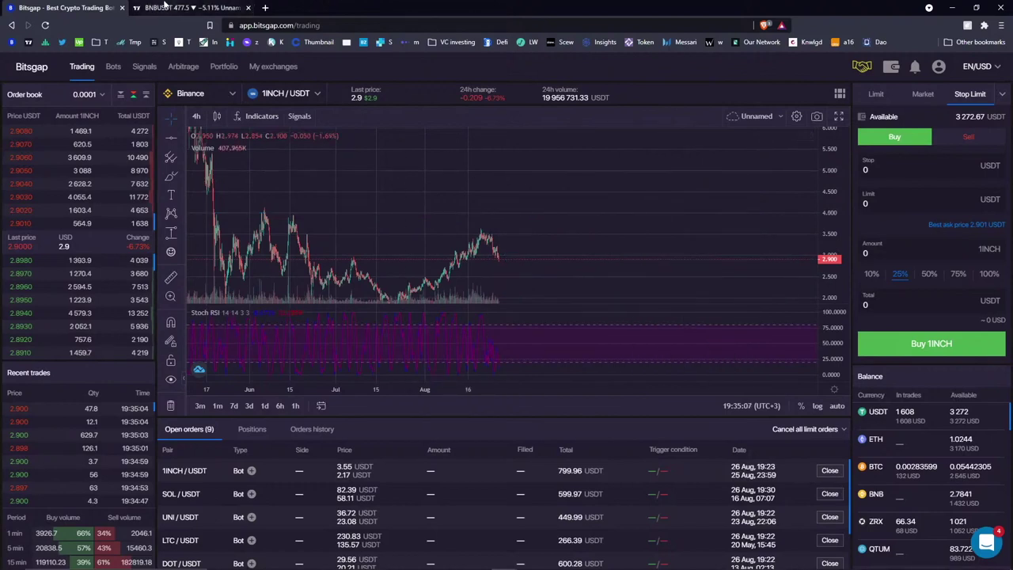
Switch to the TradingView text note and end the Smart trading line with a closing bracket after "risk-return ratio".
click(190, 7)
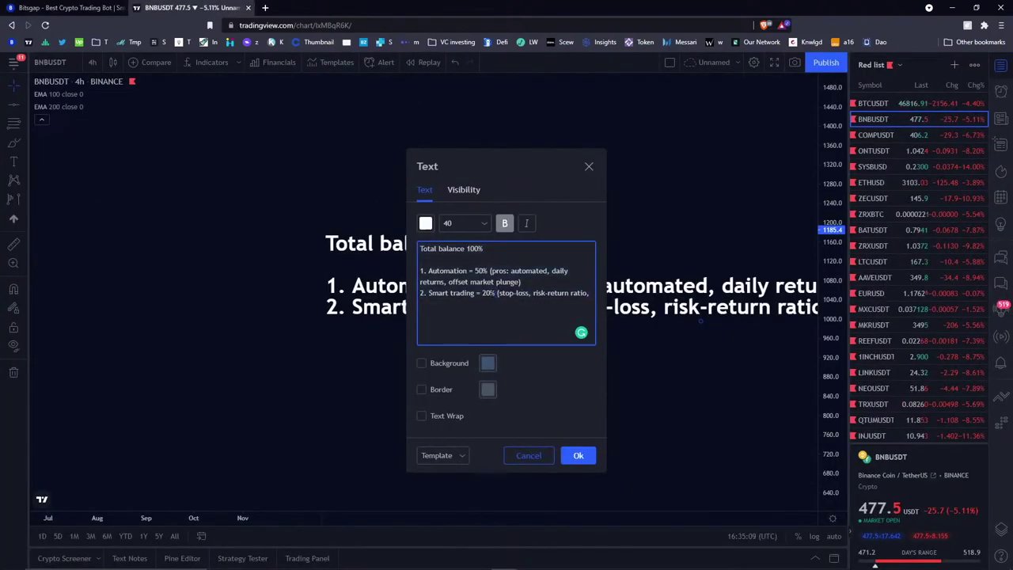
click(529, 303)
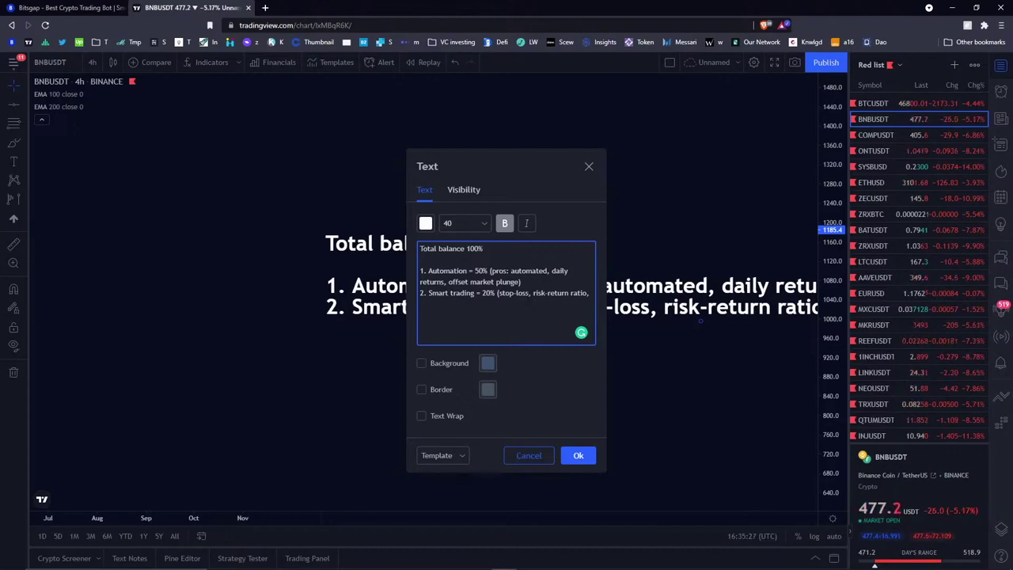
double_click(481, 271)
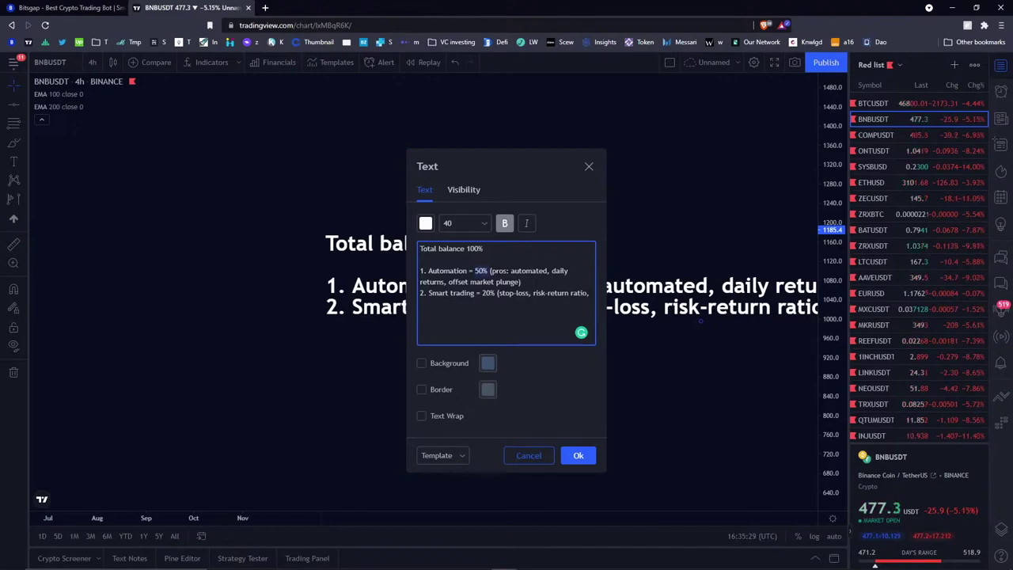
key(BackSpace)
key(BackSpace)
text())
Add the line "3. HODL = 30% (Solana, Qtum, Woo, Snx," to the balance note.
key(Return)
text(3. HODL)
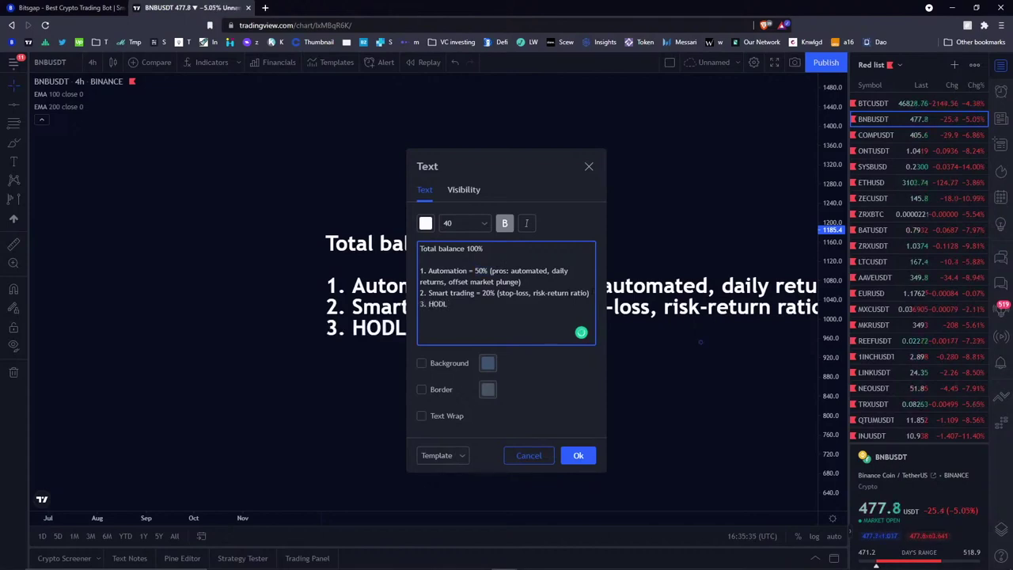
text( = 30% ()
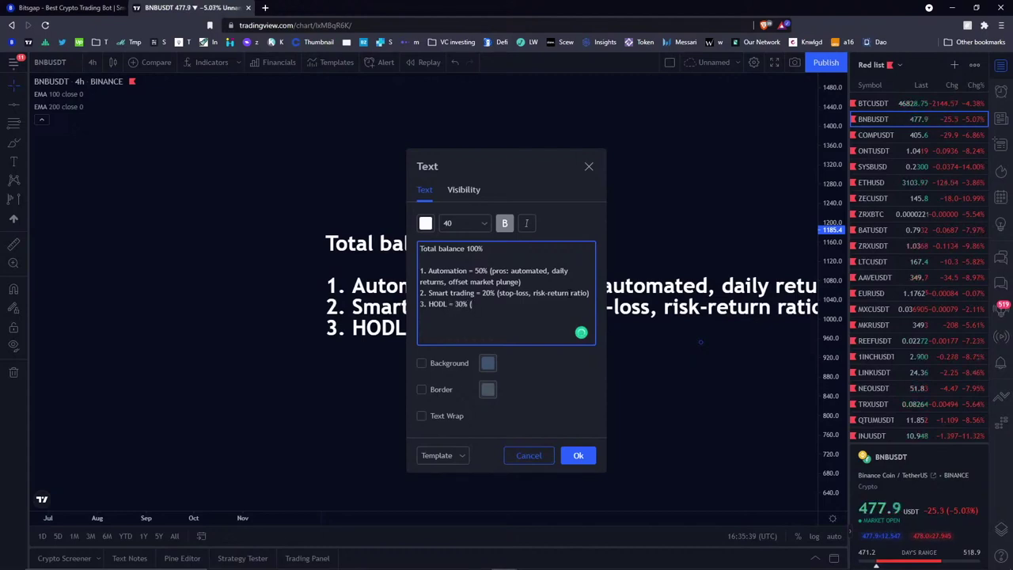
text(Solana, Qtum, )
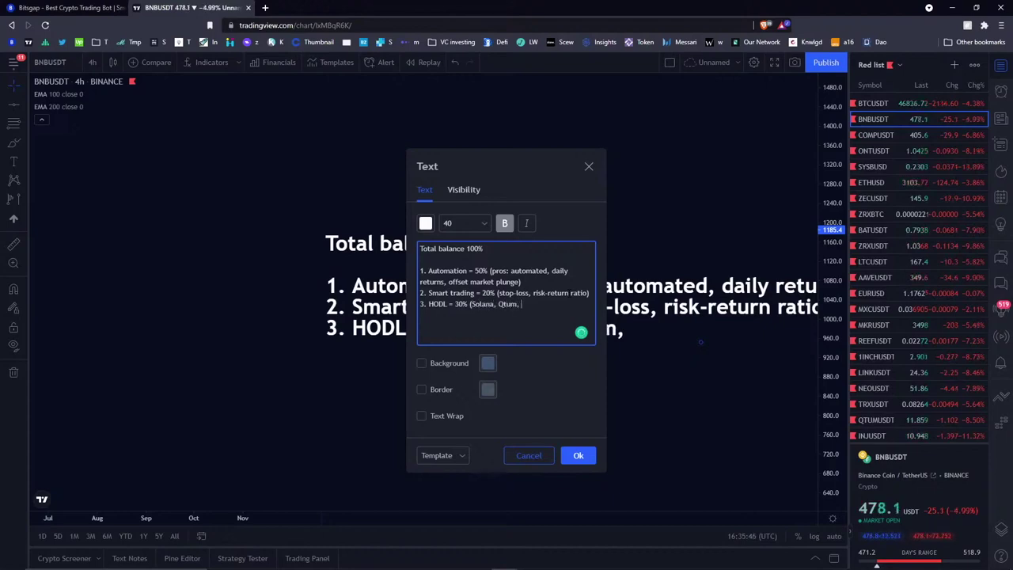
text(Woo)
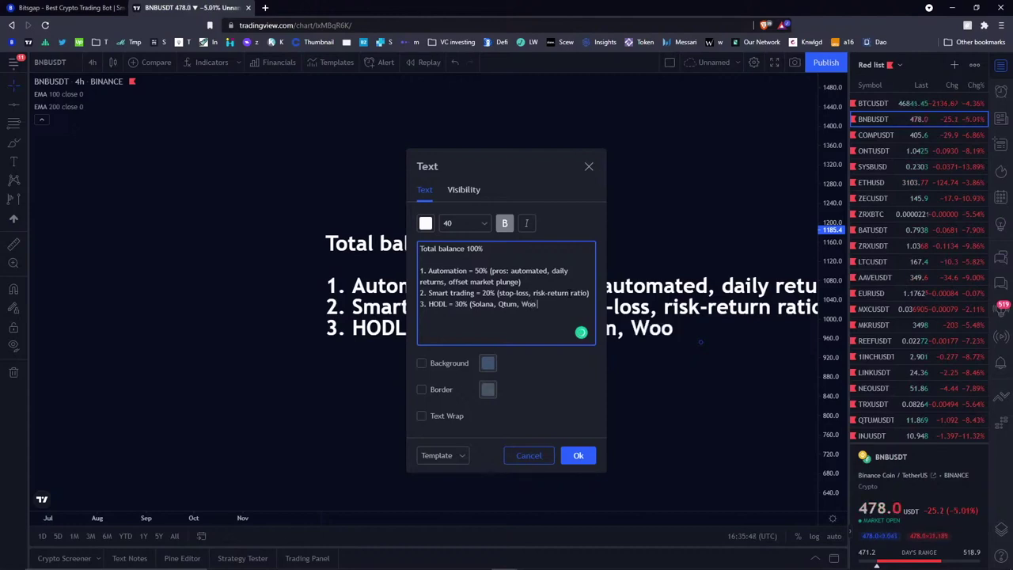
text(, SN)
key(BackSpace)
text(nx,)
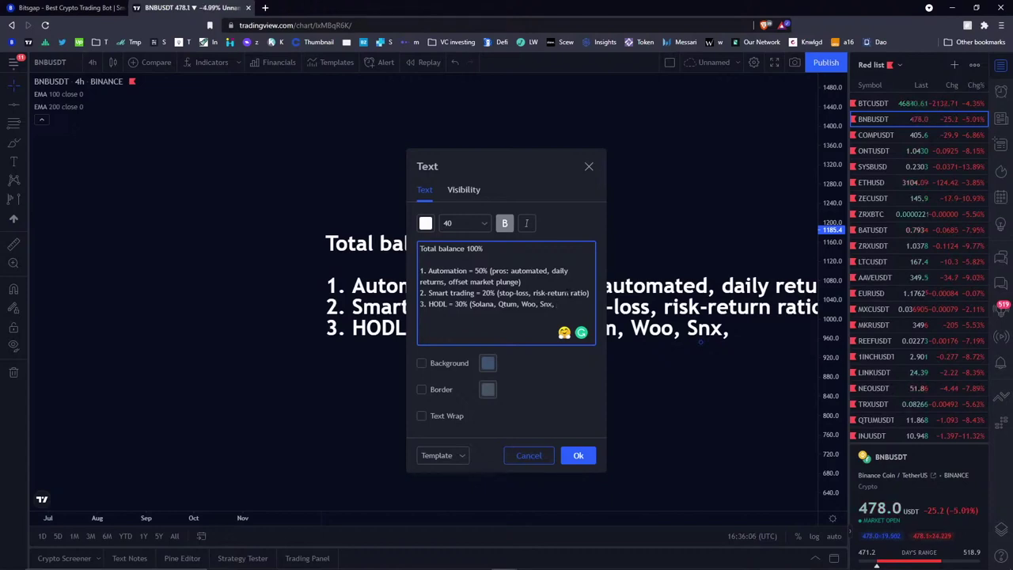
Highlight the coins listed for HODL, then switch to Bitsgap and look through the account's coin balances.
key(ctrl+shift+Left)
key(ctrl+shift+Left)
key(ctrl+shift+Left)
key(ctrl+shift+Left)
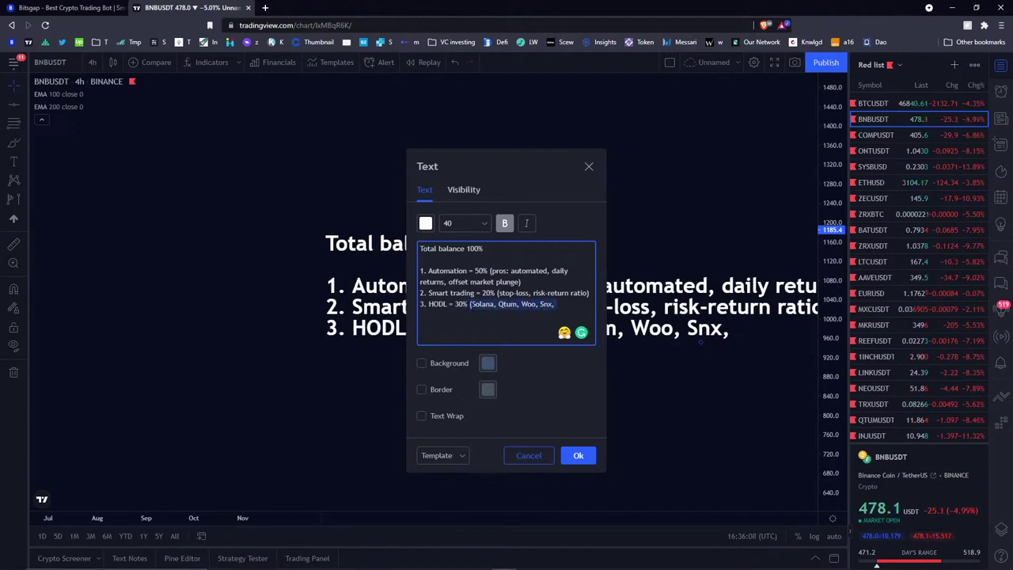
key(ctrl+shift+Tab)
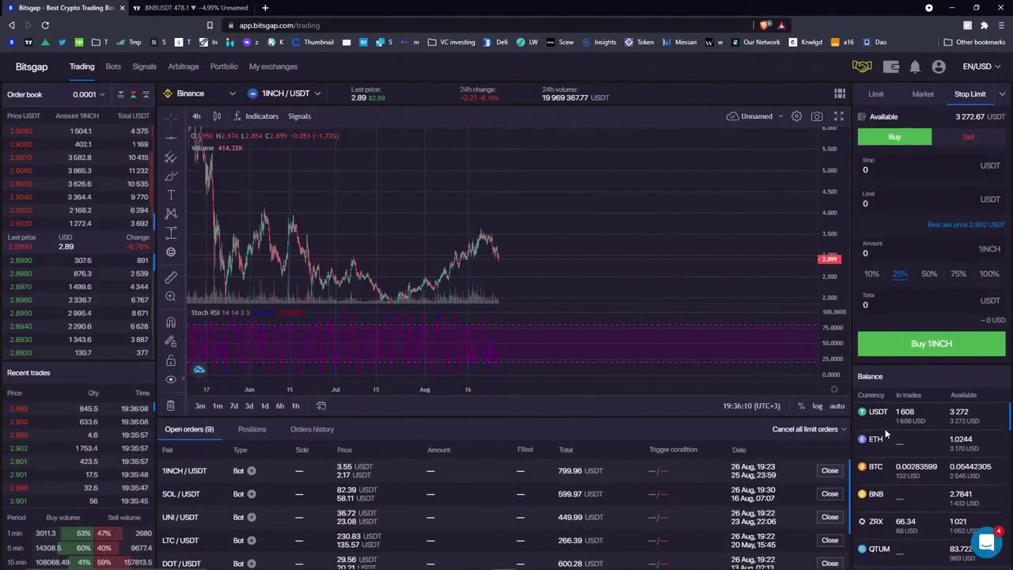
scroll(894, 459, down, 5)
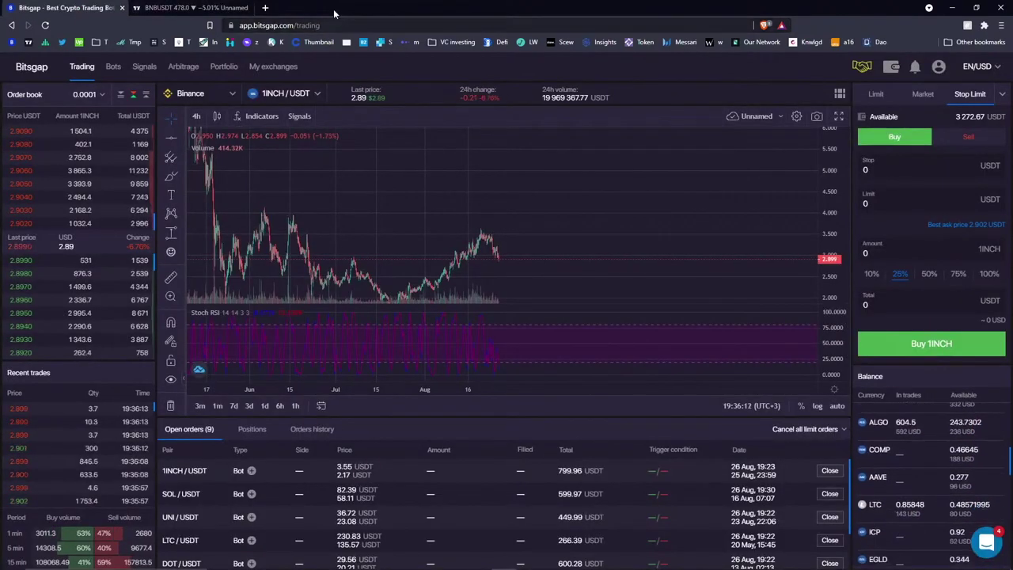
Return to the TradingView note and finish the HODL line with a closing bracket directly after "Snx".
click(190, 7)
key(Right)
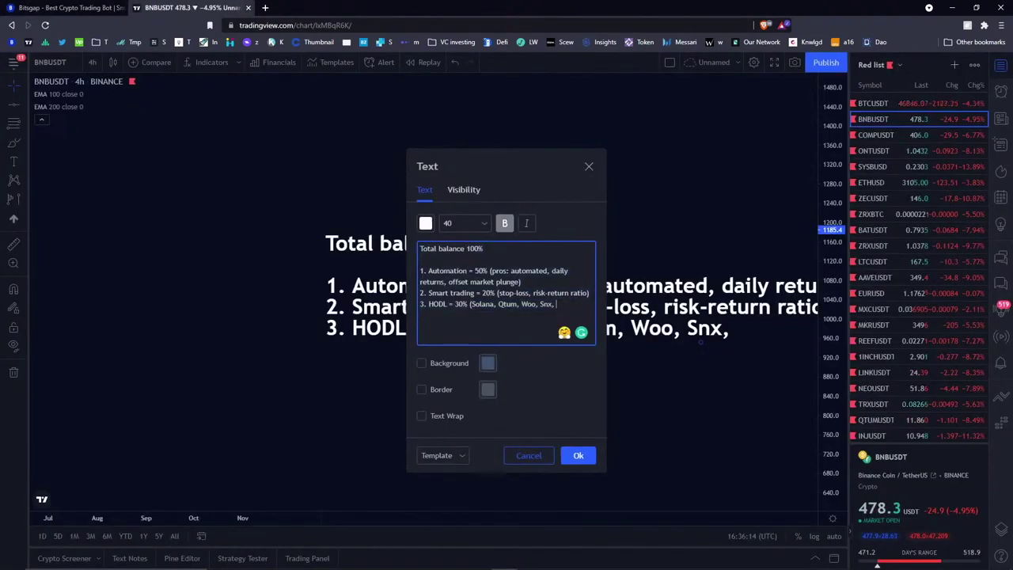
key(BackSpace)
key(BackSpace)
text())
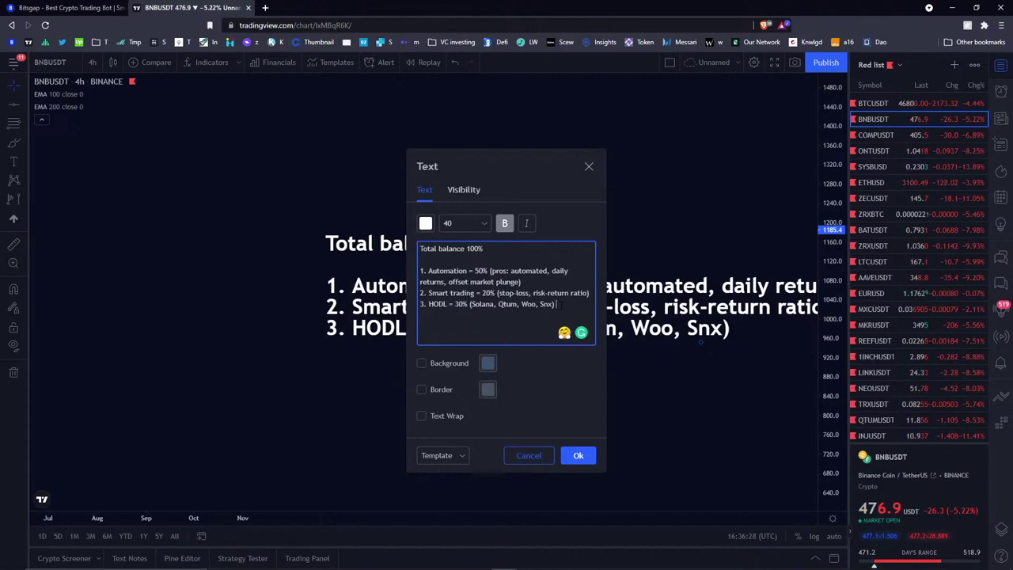
Add a separate line "HODL = semi-passive strategic (SOL 16% APY)" below the numbered list in the balance note.
key(Return)
text(HODL = )
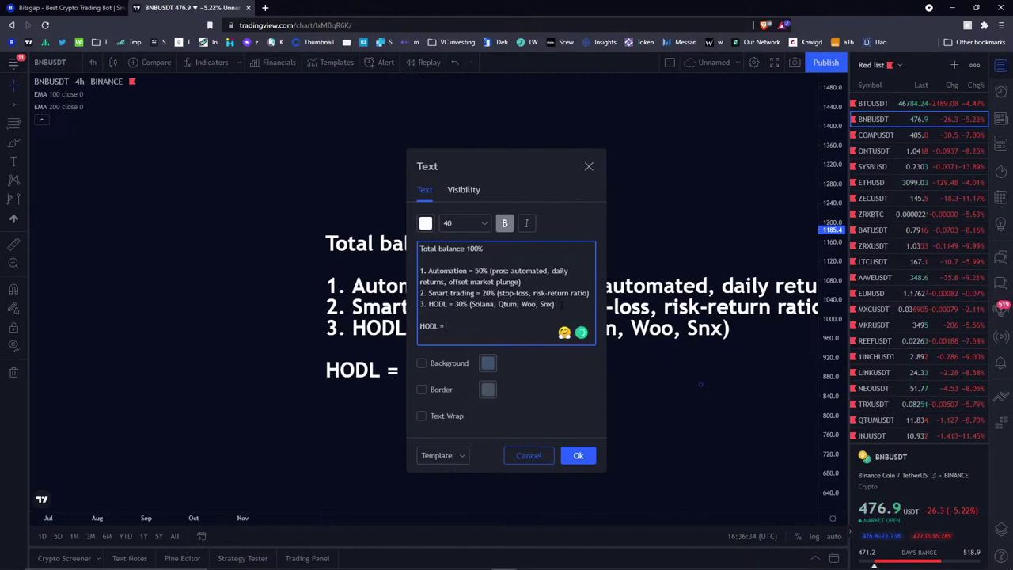
text(semi)
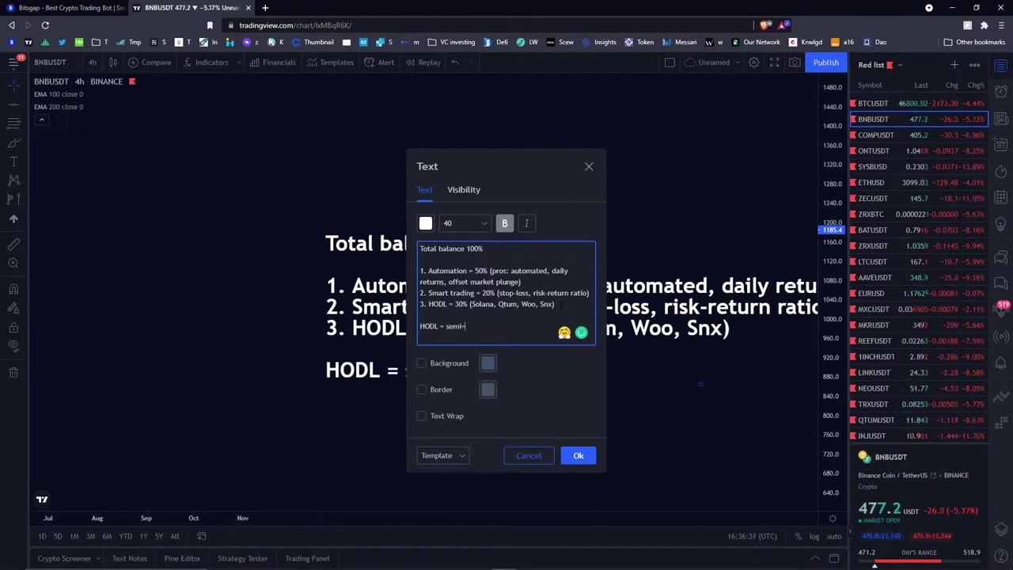
text(-pas)
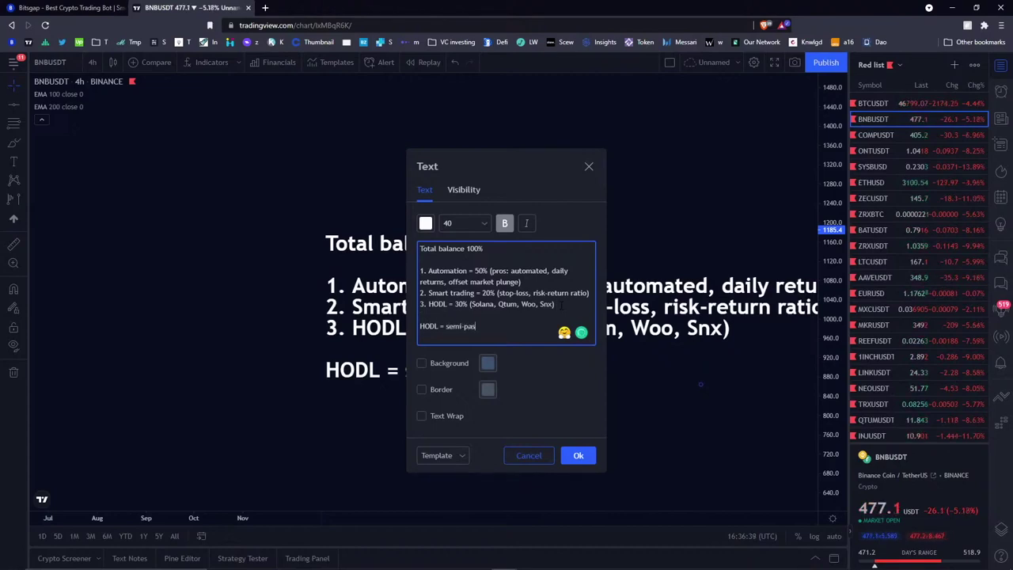
text(sive strategic)
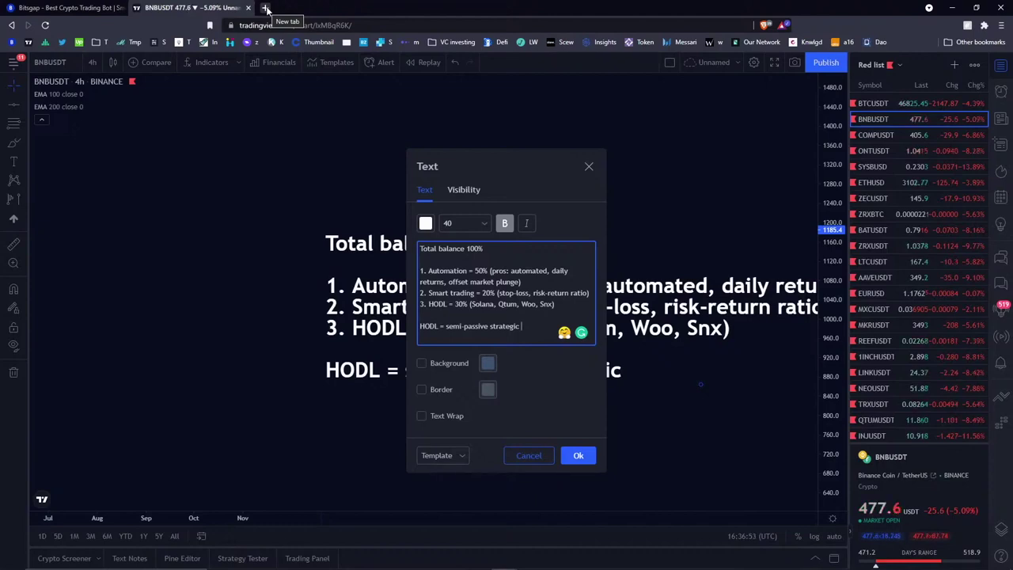
text((SOL)
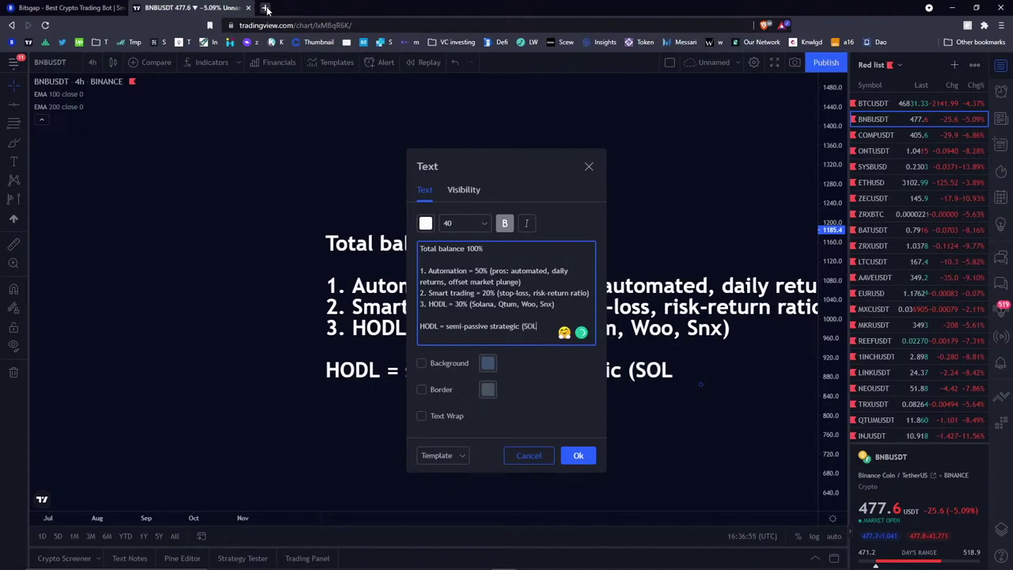
text( 16% APY)
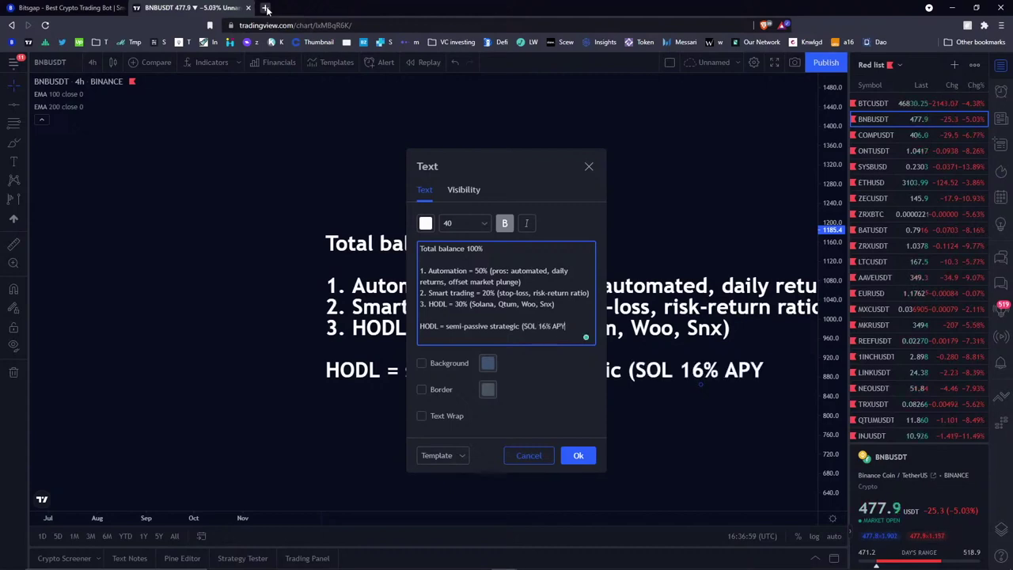
text())
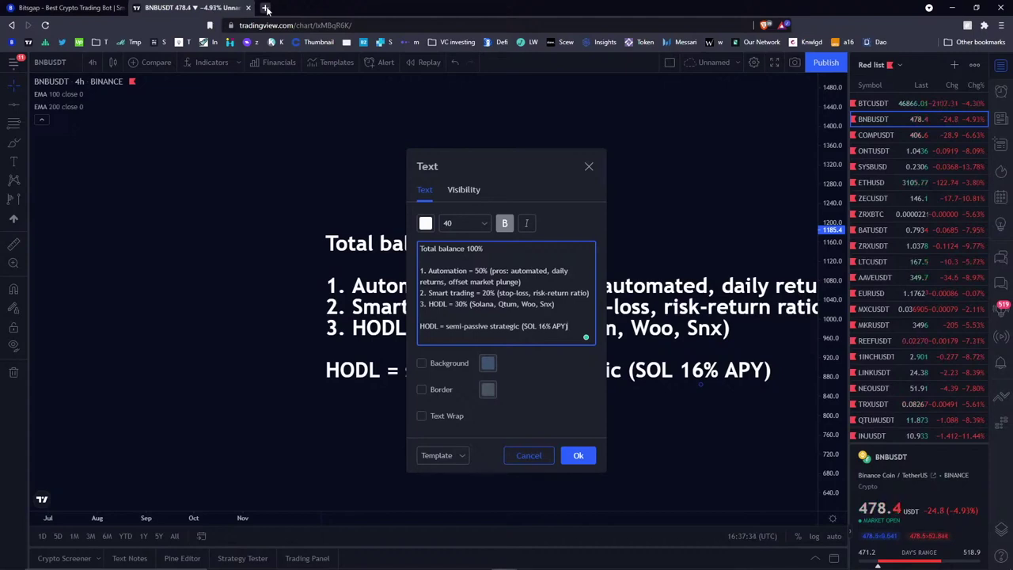
Highlight the HODL share and its coins, then the Automation share, while reviewing the balance note.
drag(428, 304, 468, 305)
click(420, 315)
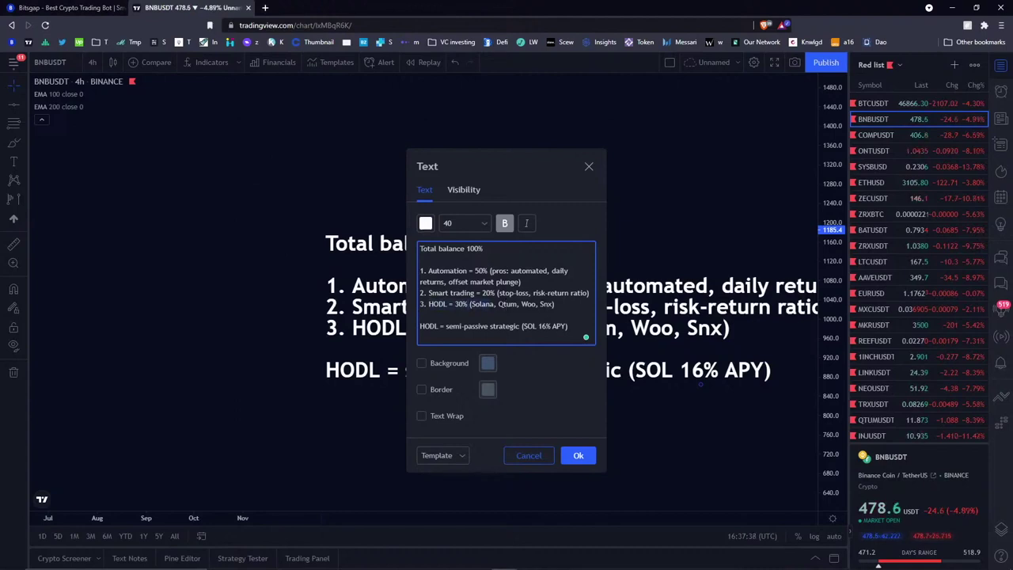
double_click(507, 304)
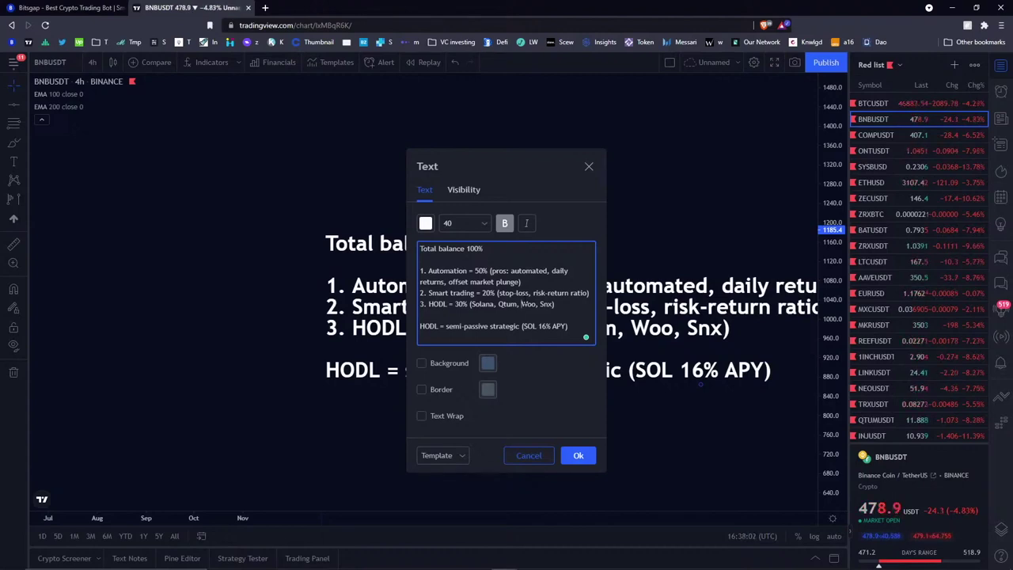
drag(522, 304, 470, 304)
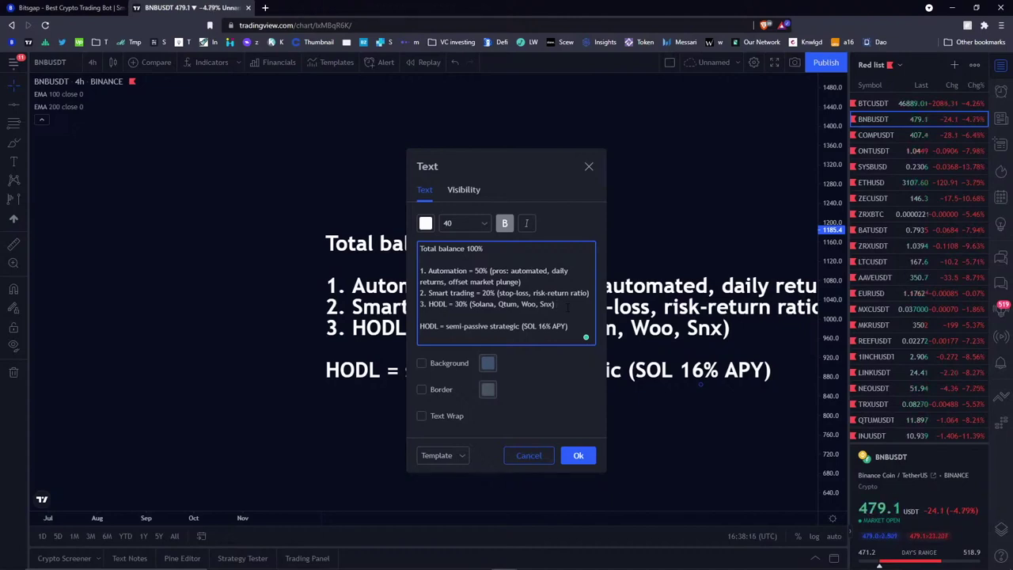
drag(420, 271, 488, 270)
drag(454, 304, 468, 304)
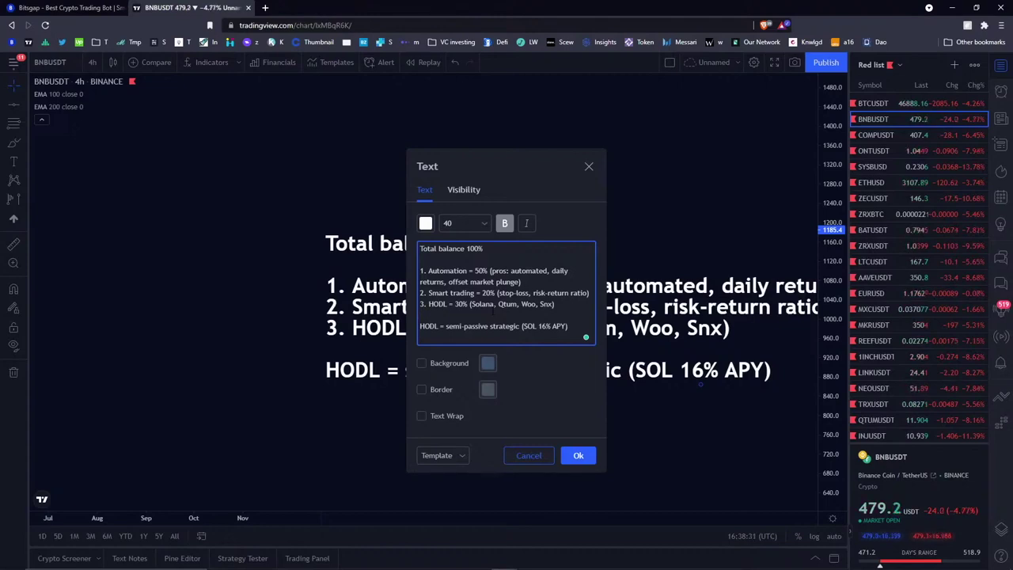
Highlight the three numbered allocation lines together, then review the Smart trading and HODL lines individually.
key(shift+Up)
key(shift+Up)
key(shift+Up)
key(shift+Home)
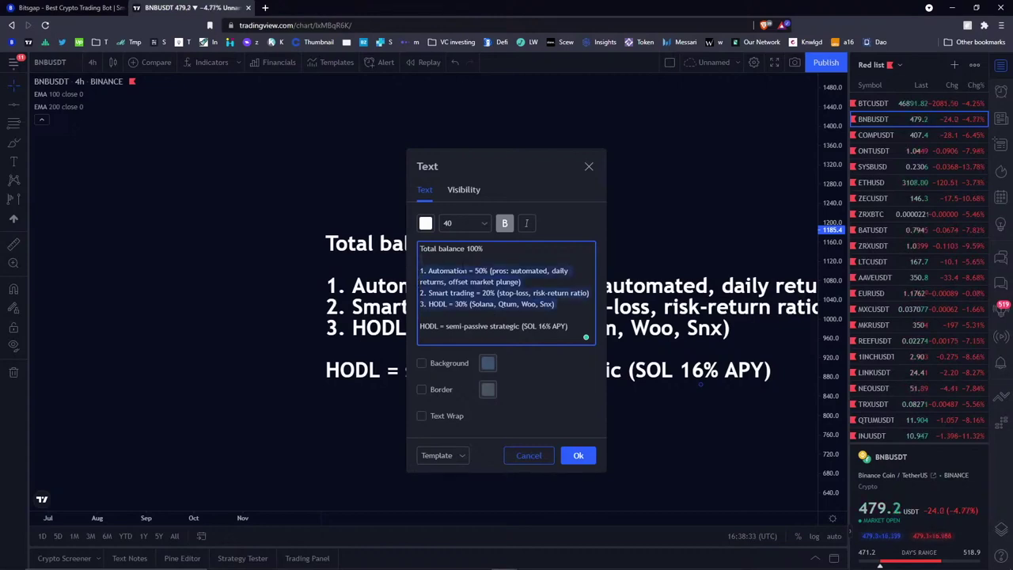
click(510, 270)
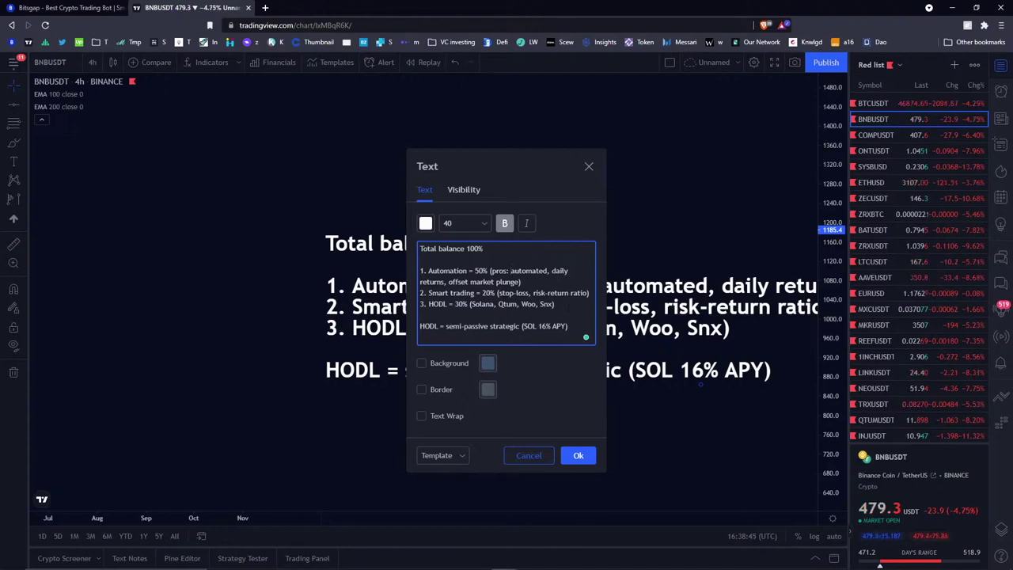
triple_click(510, 293)
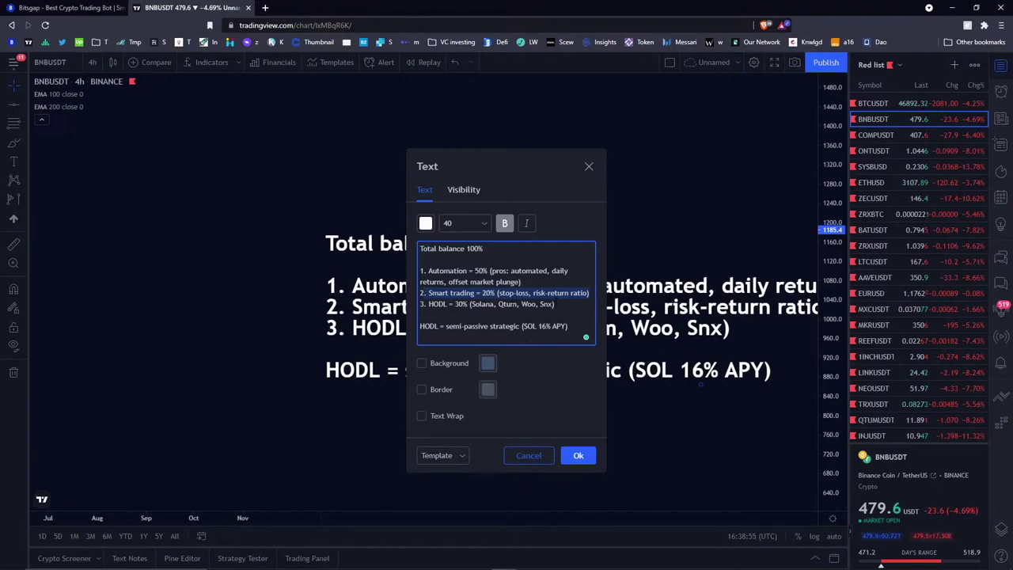
click(532, 293)
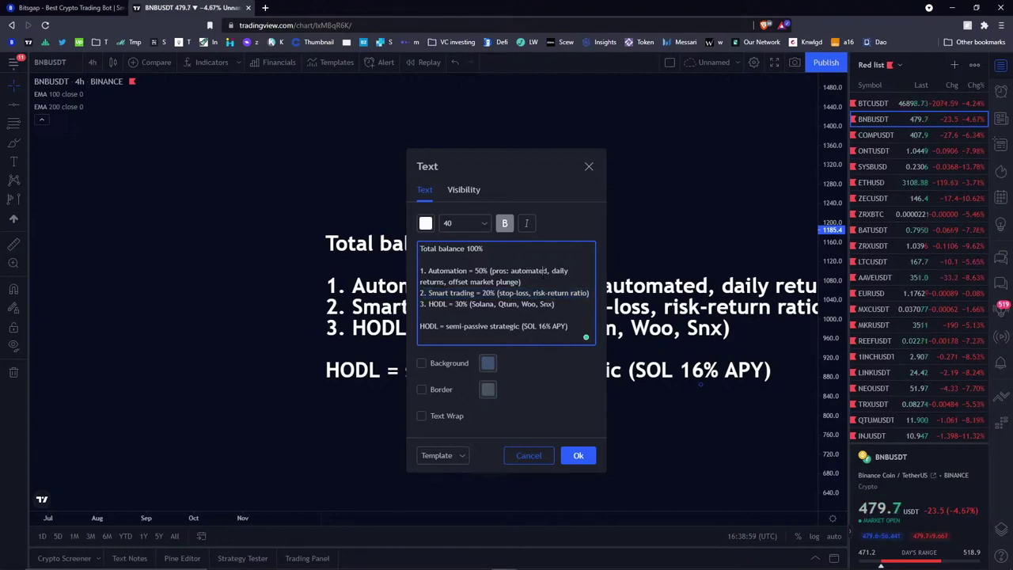
triple_click(491, 304)
Append "= ROI %" to the end of the numbered HODL line.
click(557, 304)
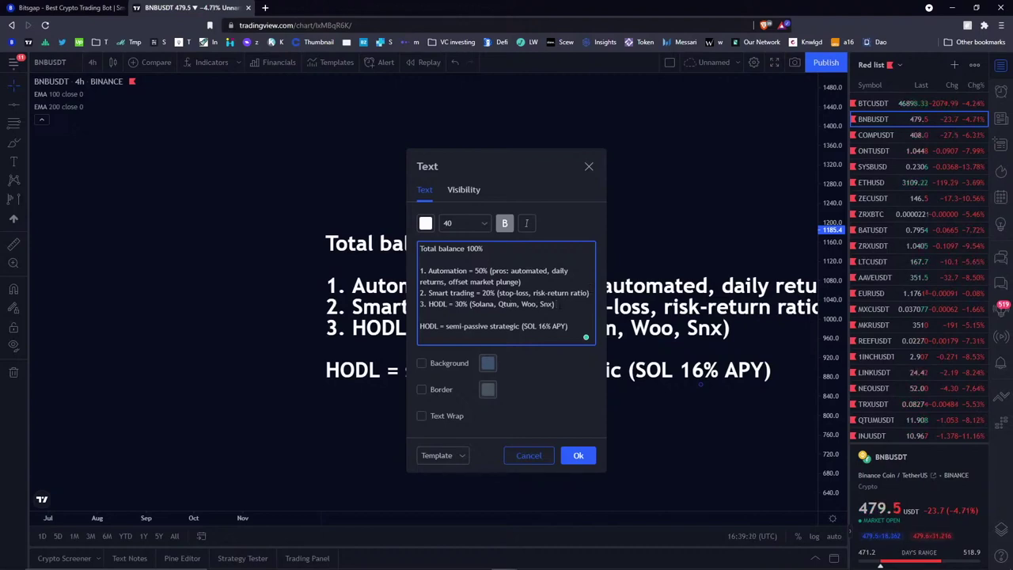
text(ROI)
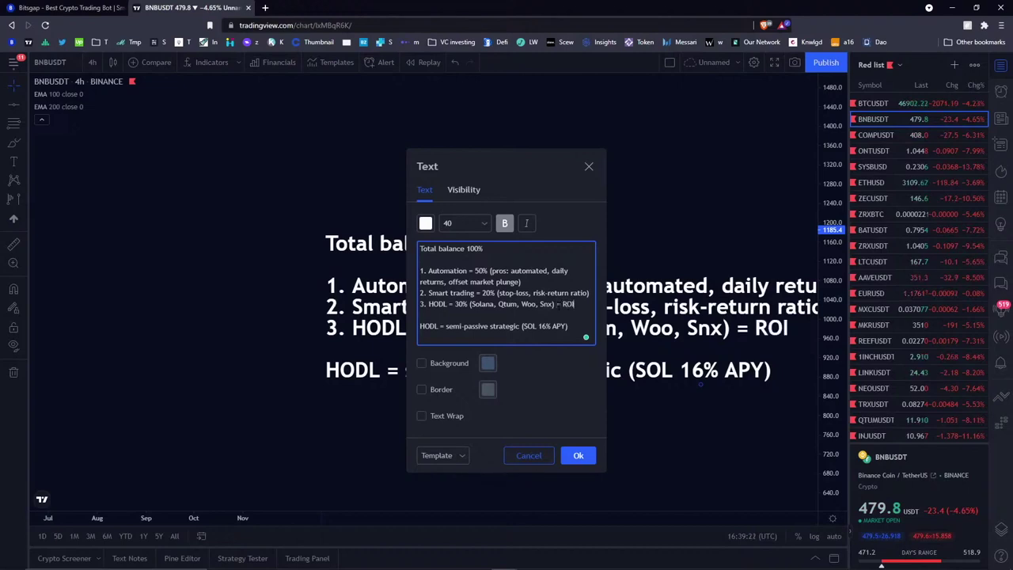
text( %)
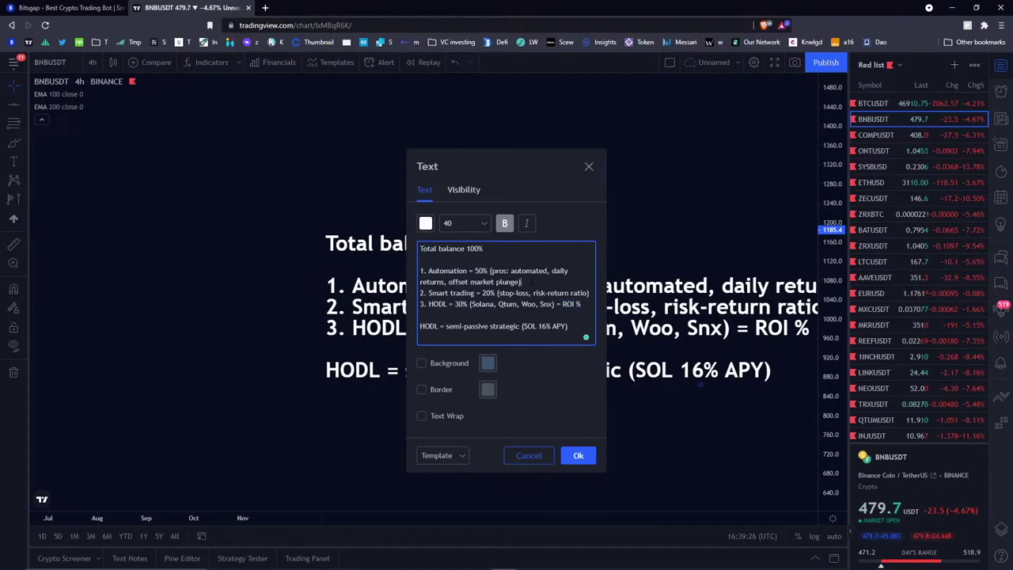
key(Up)
key(End)
key(Return)
text(-)
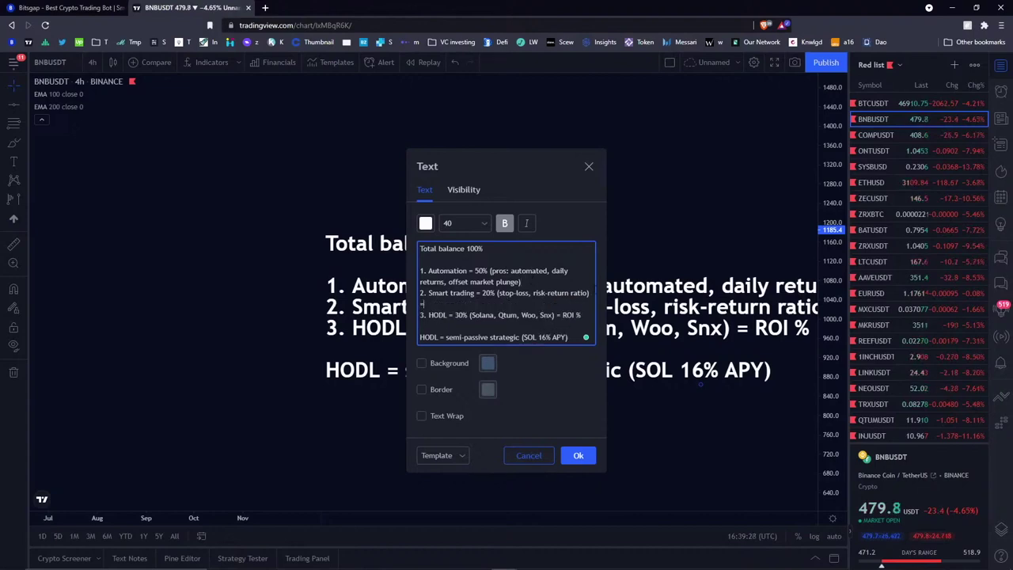
text( ROI)
key(BackSpace)
key(BackSpace)
key(BackSpace)
key(BackSpace)
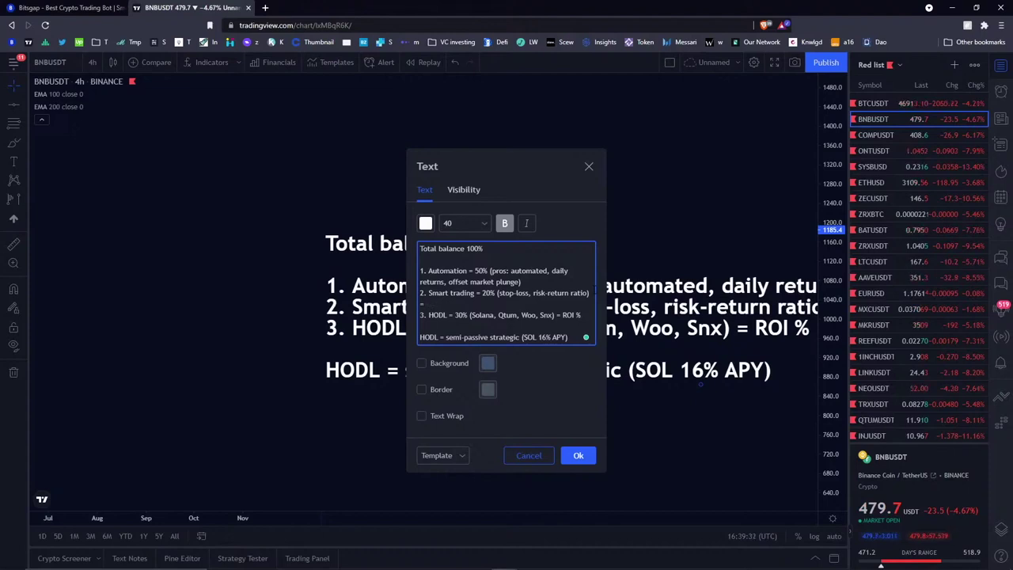
drag(428, 293, 474, 293)
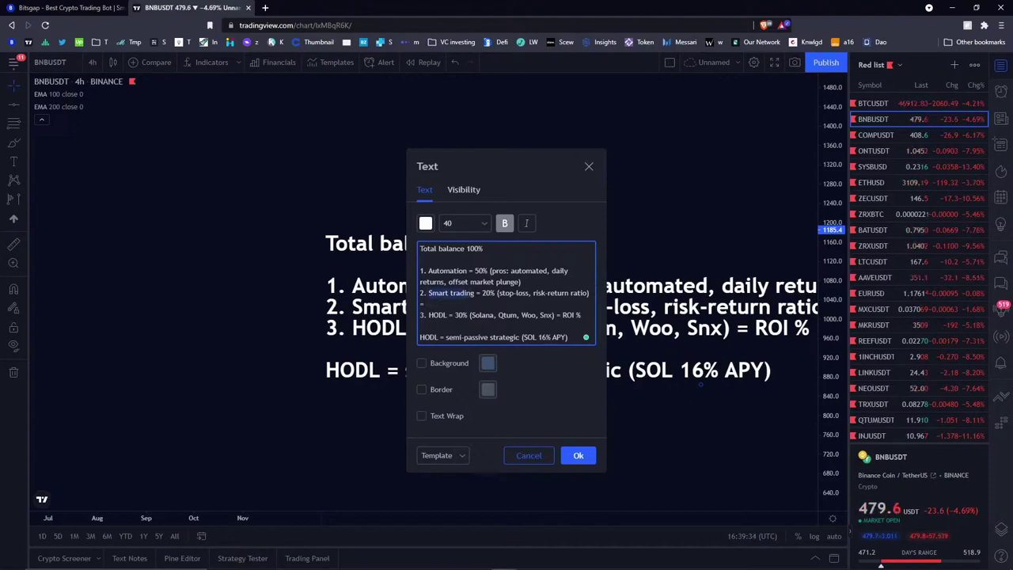
click(507, 303)
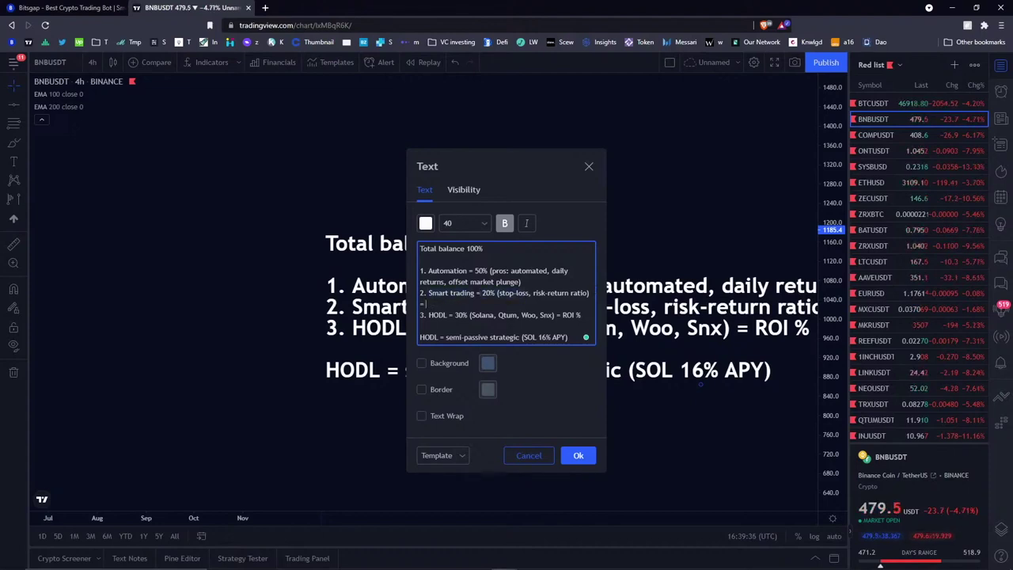
mouse_move(581, 315)
mouse_down()
mouse_move(482, 315)
mouse_move(562, 315)
mouse_up()
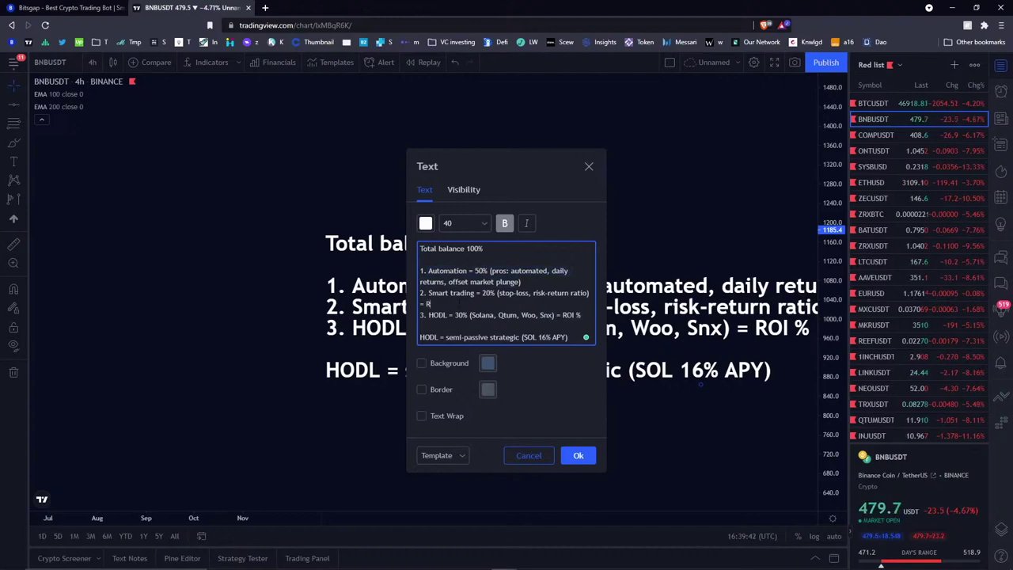
key(BackSpace)
key(BackSpace)
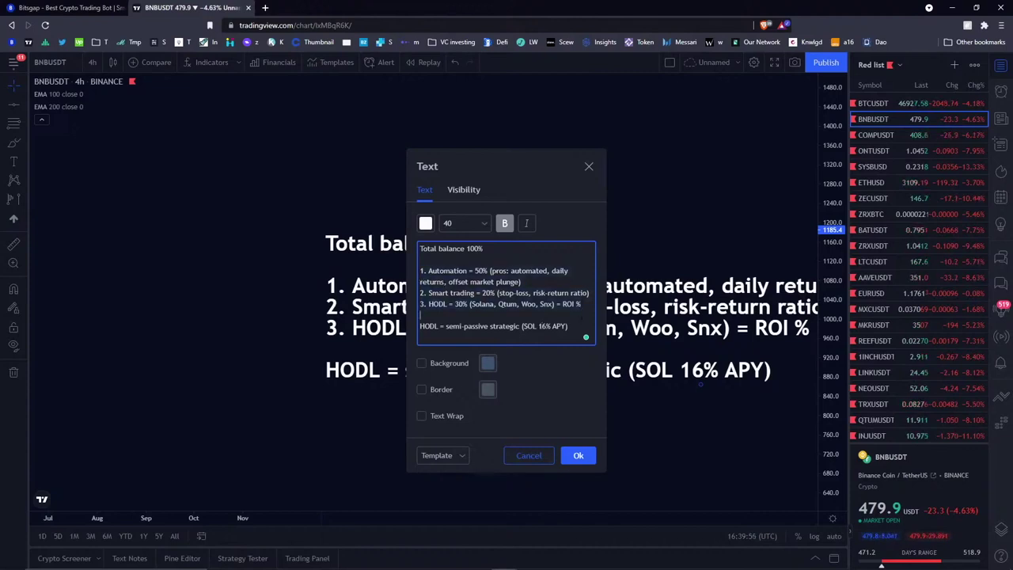
Add the line "ROI = market timing + patient + practice" between the numbered list and the closing HODL line.
key(Return)
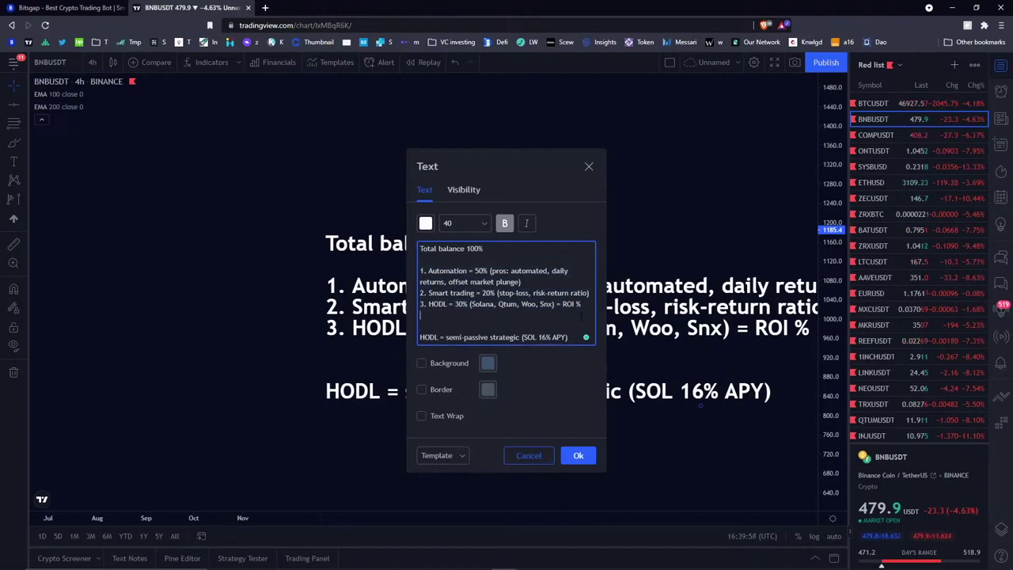
text(ROI)
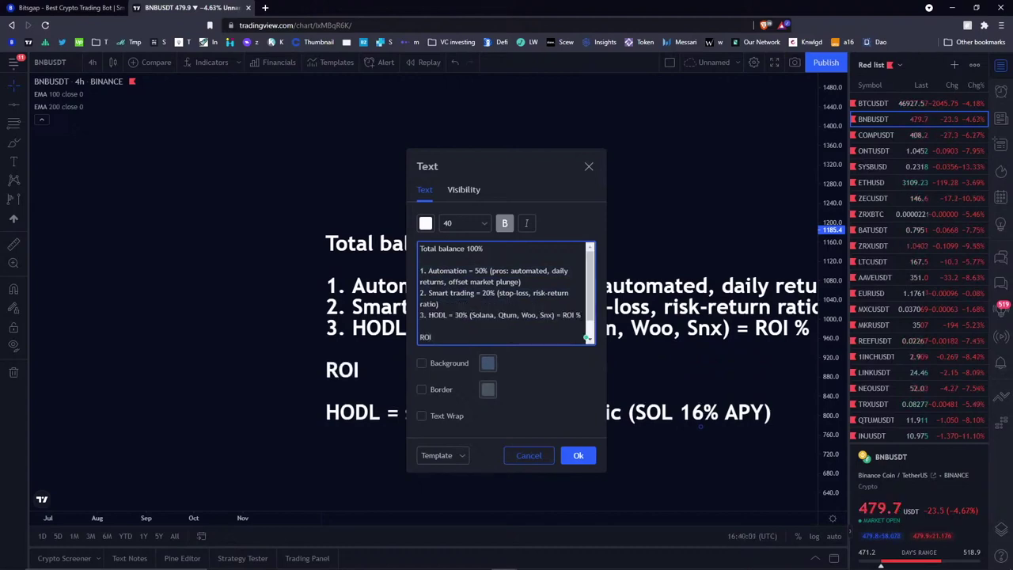
text( = market timing )
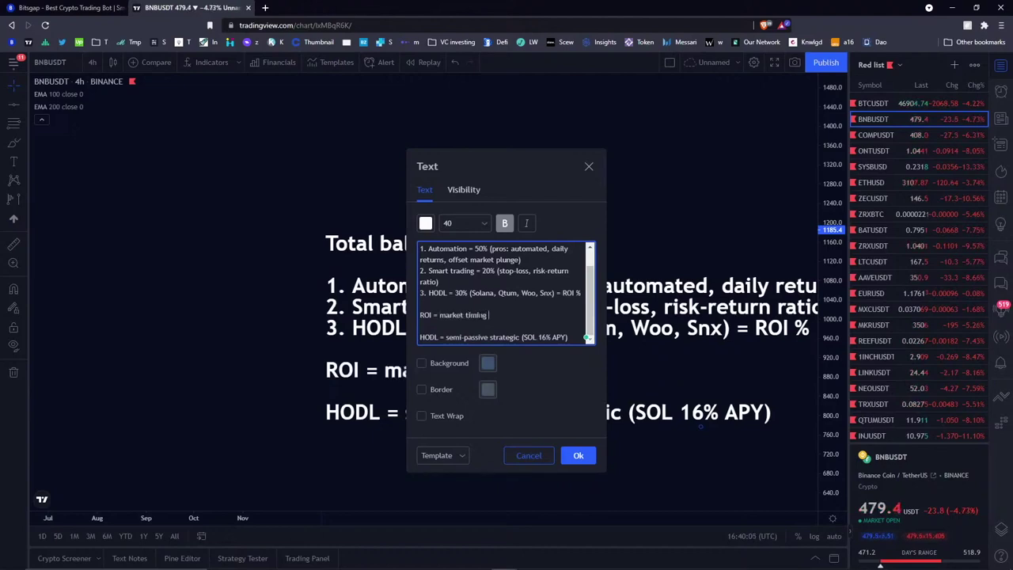
text(+ patient)
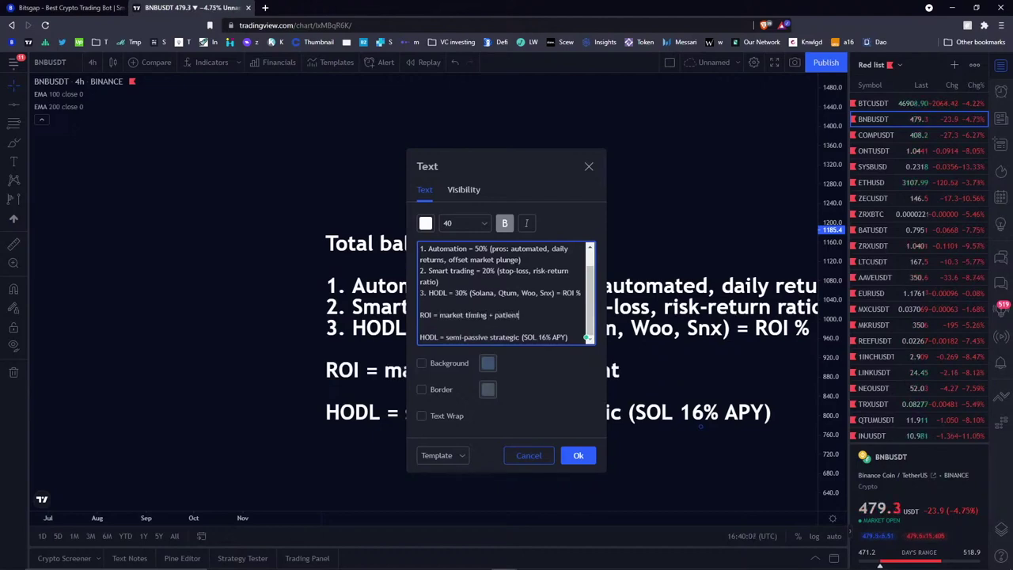
text( + practice)
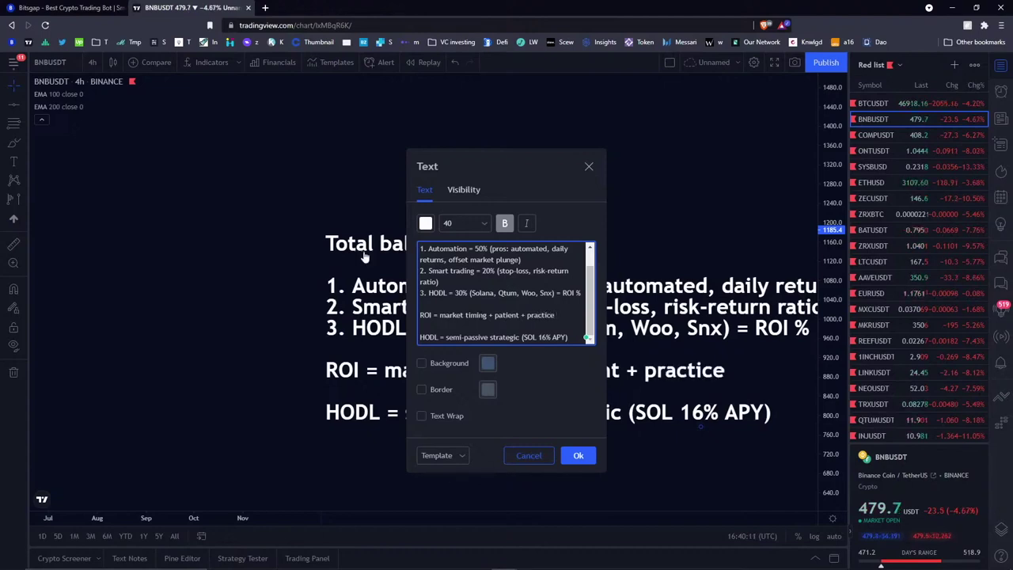
Switch to Bitsgap, open the trading bots page and change the account to Demo mode.
key(ctrl+shift+Tab)
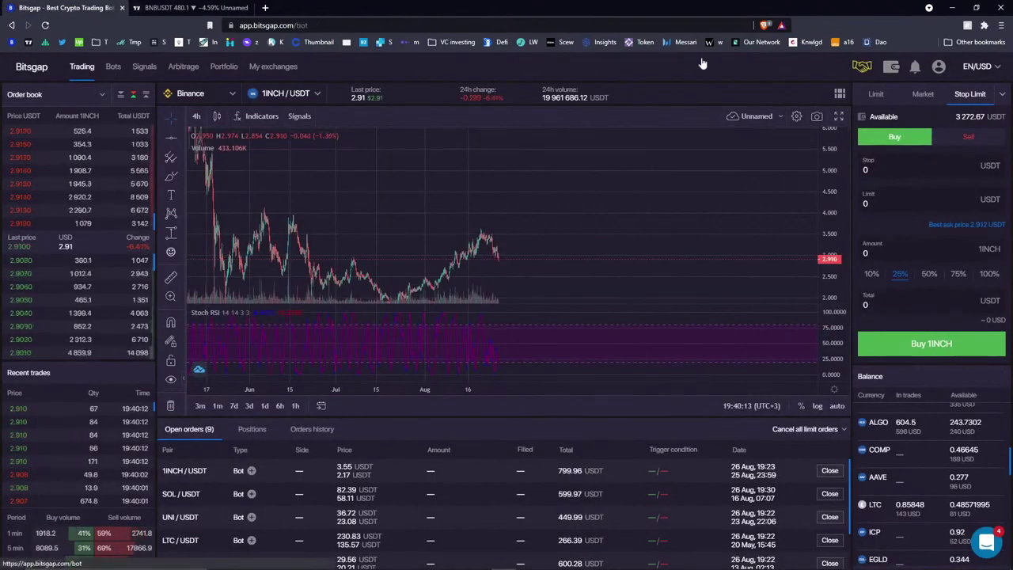
click(869, 69)
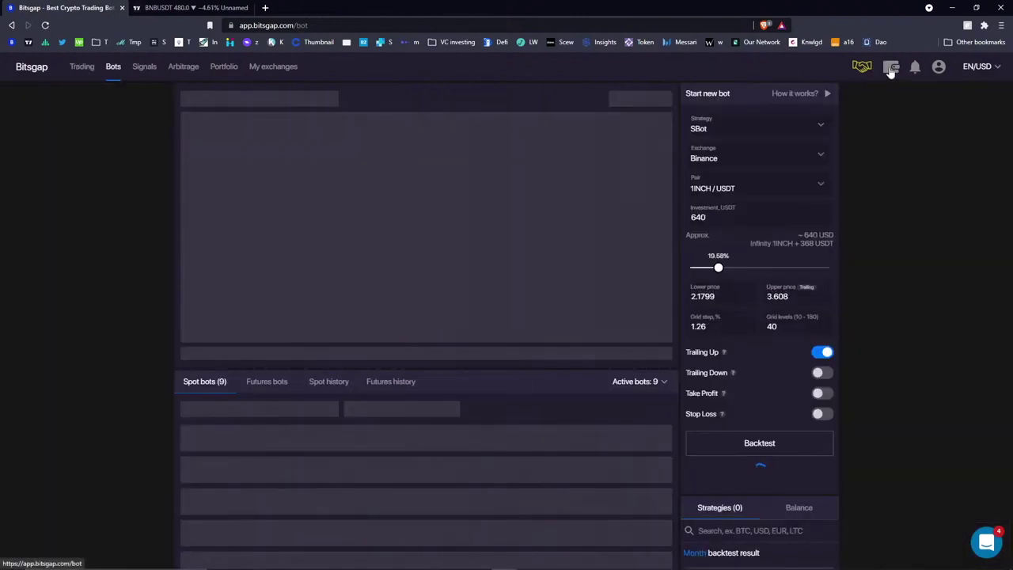
click(939, 68)
click(929, 111)
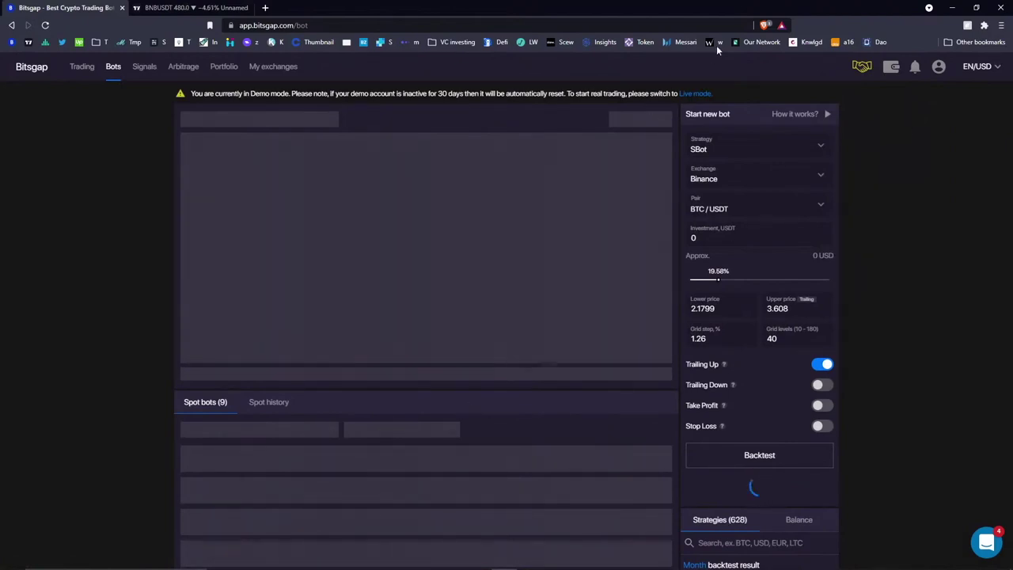
Look over the demo account's exchange balances and the recommended bot strategies.
mouse_move(890, 67)
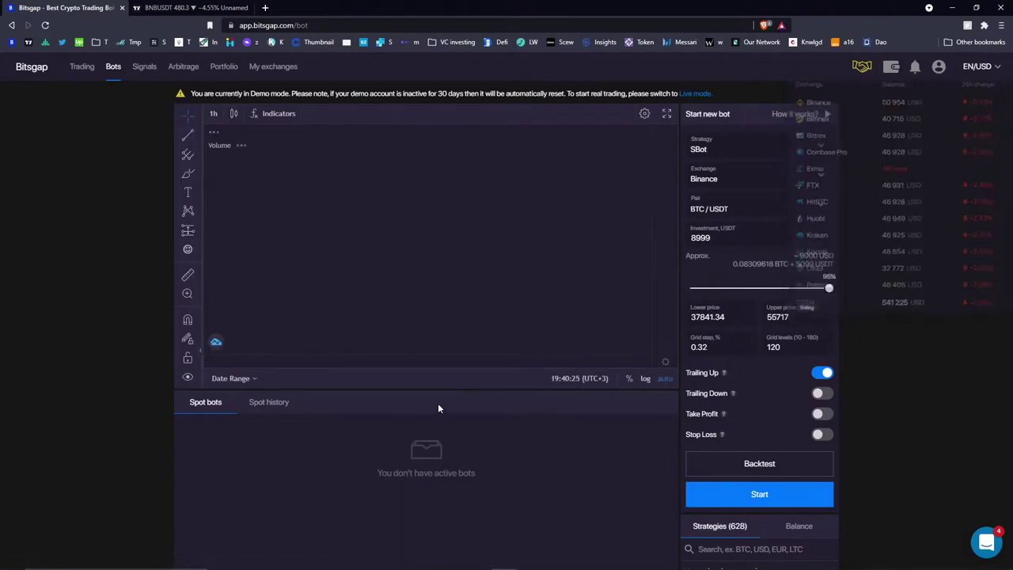
scroll(438, 409, down, 4)
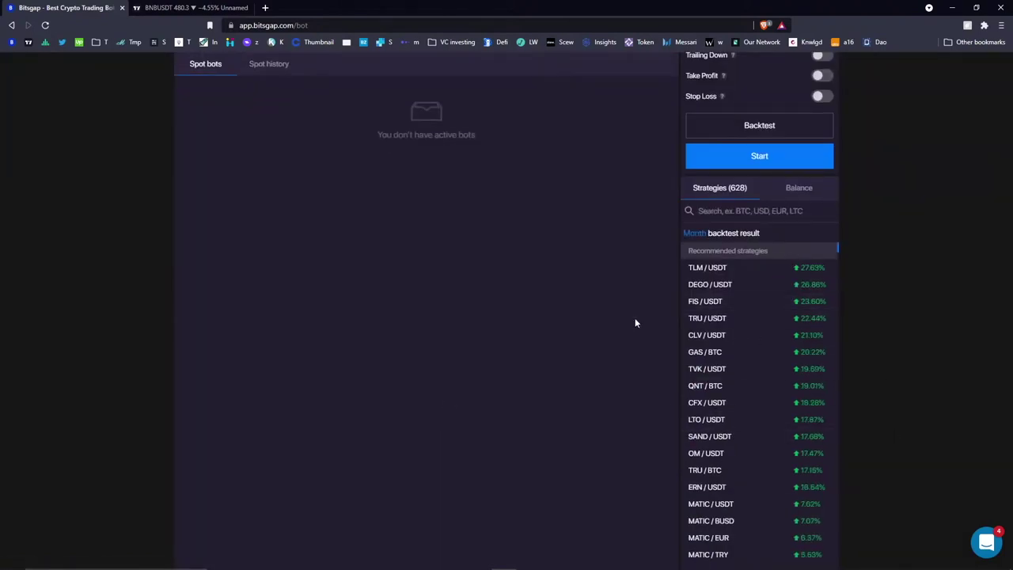
scroll(635, 323, up, 4)
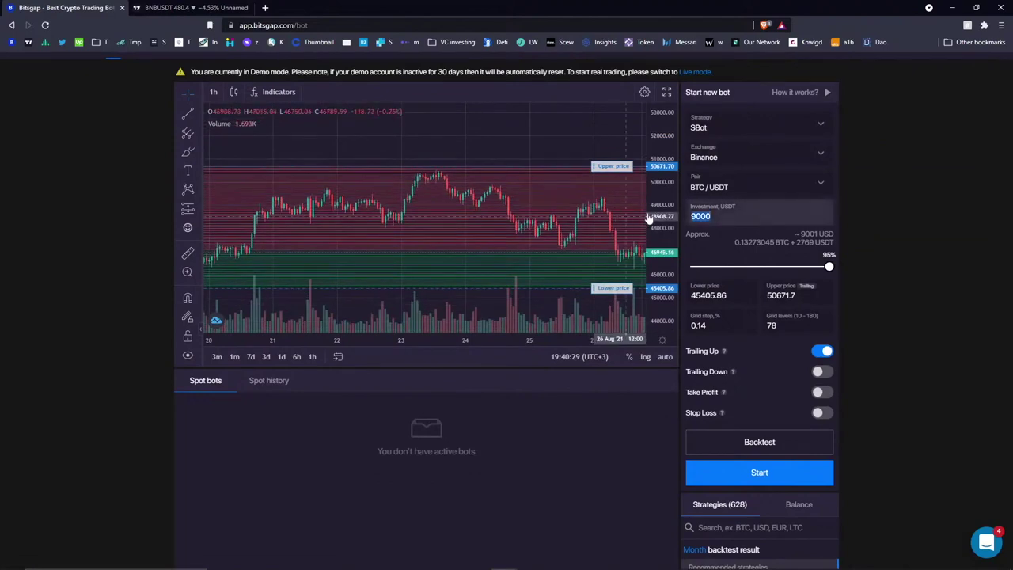
Open the trading page from the bots page and look over the BTC/USDT price chart in Demo mode.
click(768, 187)
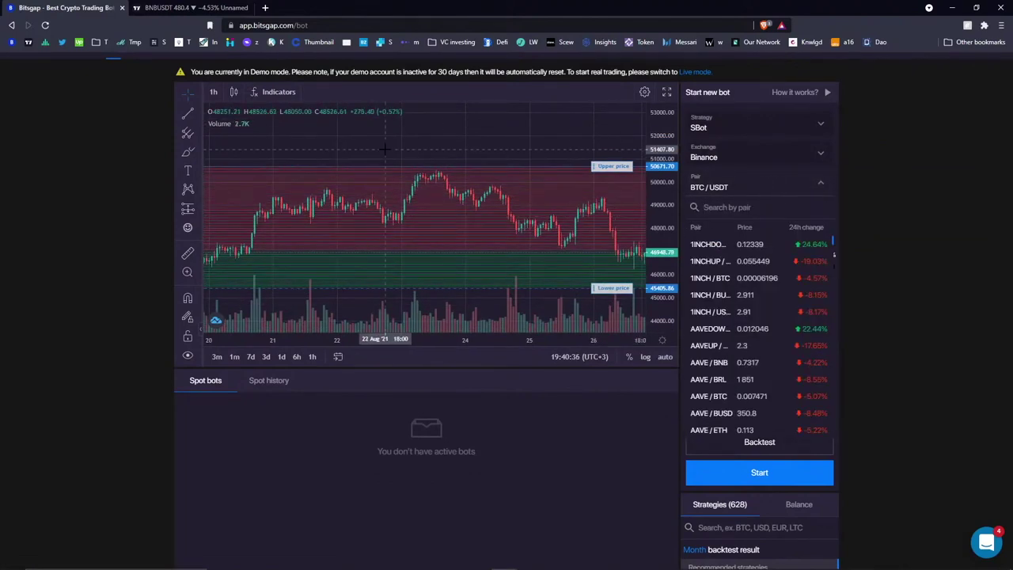
scroll(132, 175, up, 1)
click(79, 66)
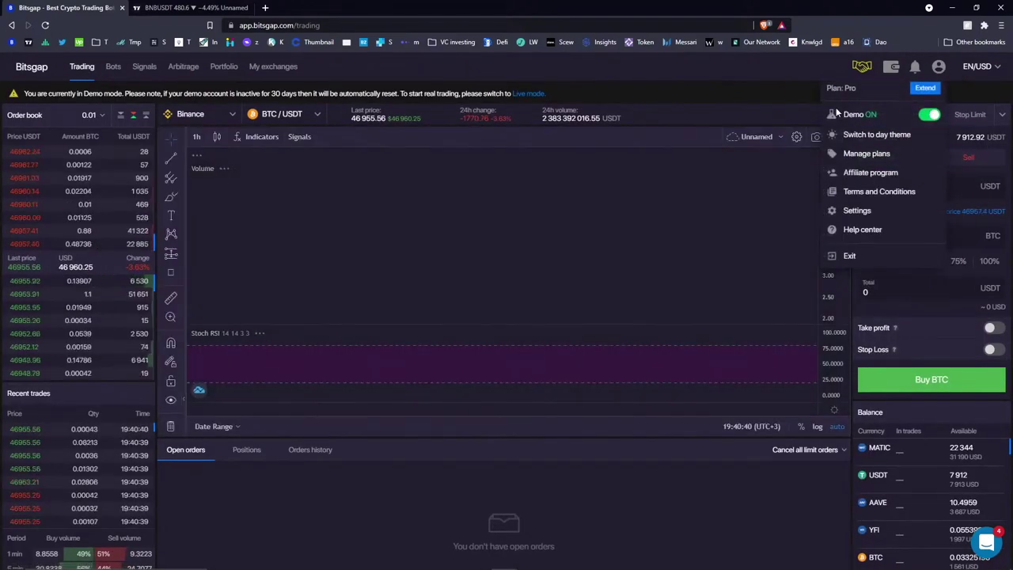
scroll(623, 227, down, 5)
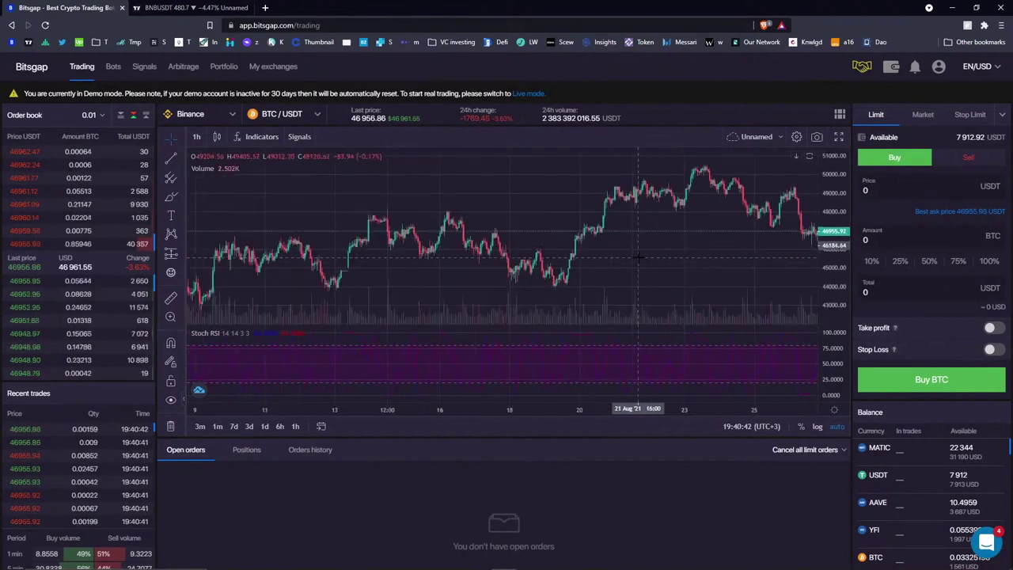
scroll(623, 227, right, 3)
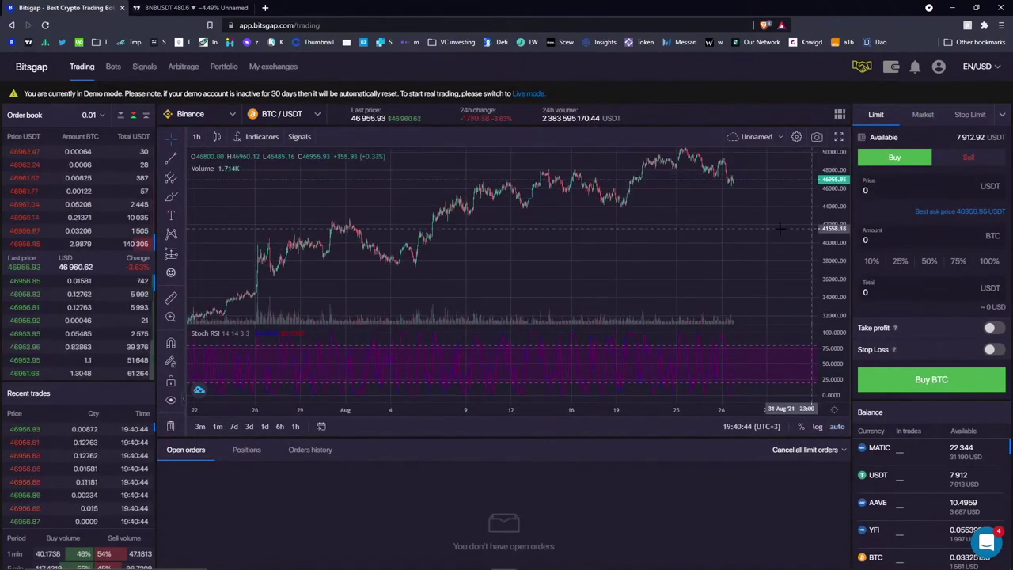
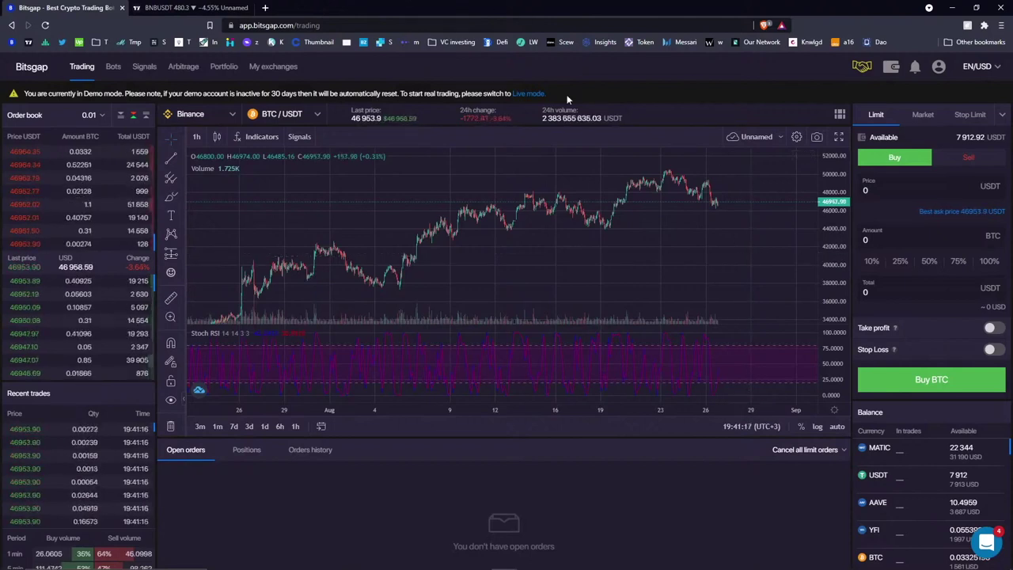
Return to the bots page and examine the recommended strategies, the BTC/USDT SBot's grid range and the account's Demo switch.
click(113, 67)
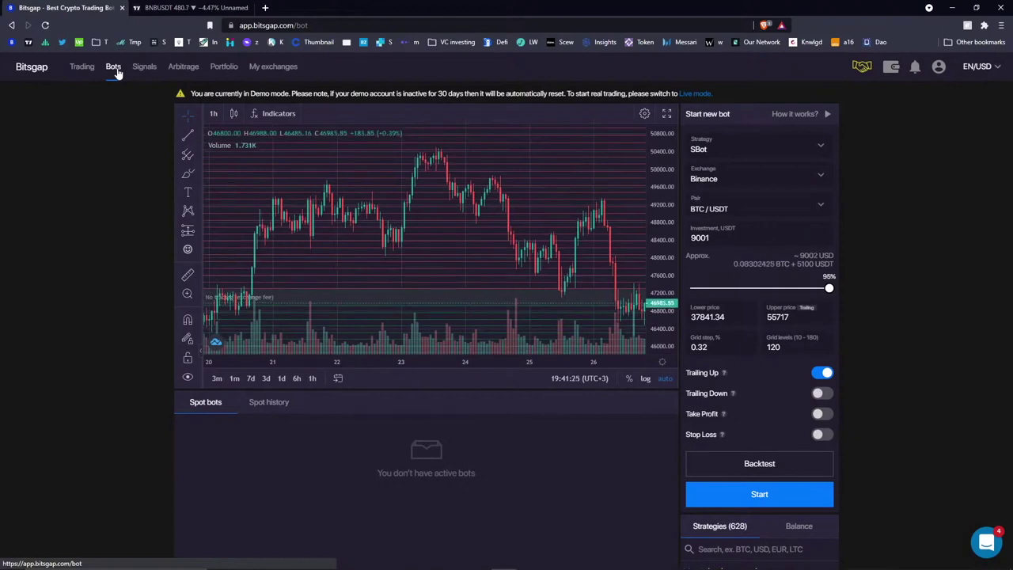
scroll(623, 220, down, 3)
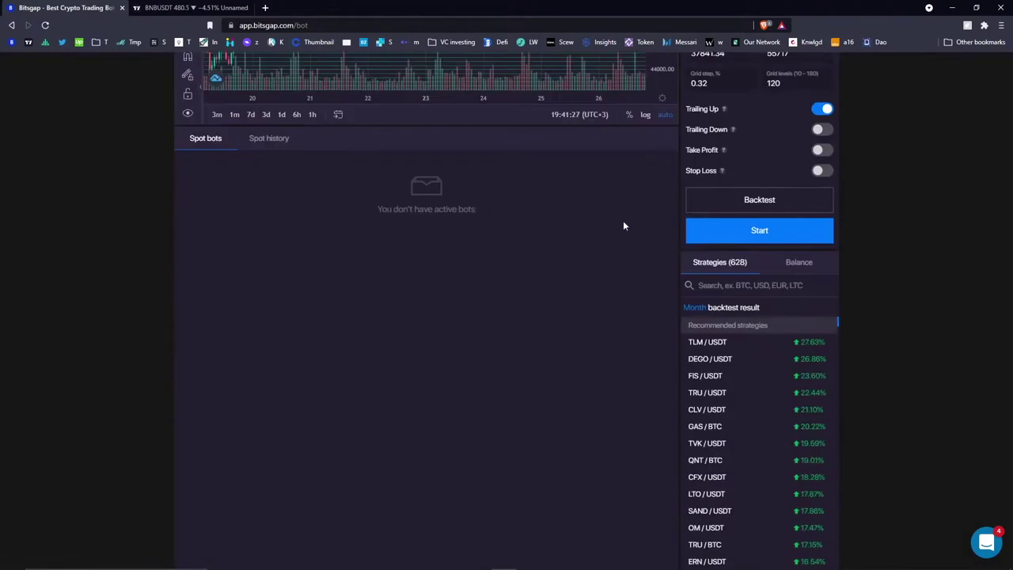
scroll(623, 220, up, 3)
scroll(652, 171, down, 5)
scroll(652, 171, down, 3)
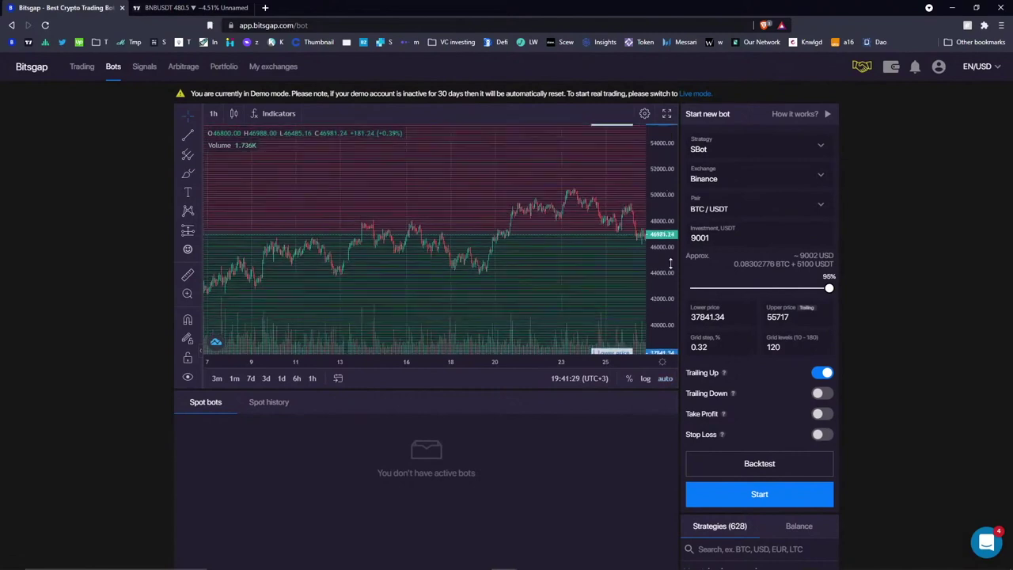
drag(673, 238, 677, 278)
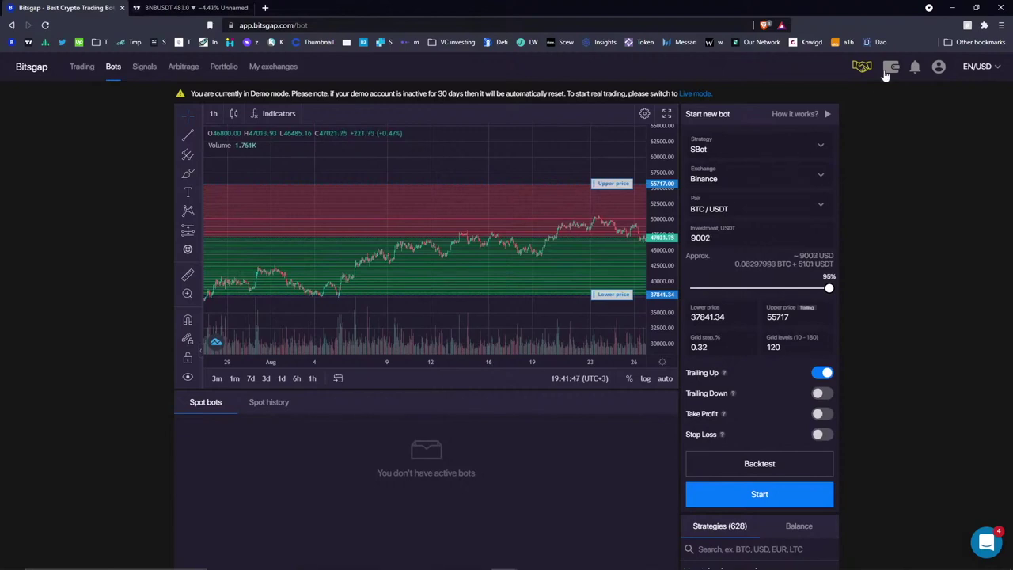
click(938, 67)
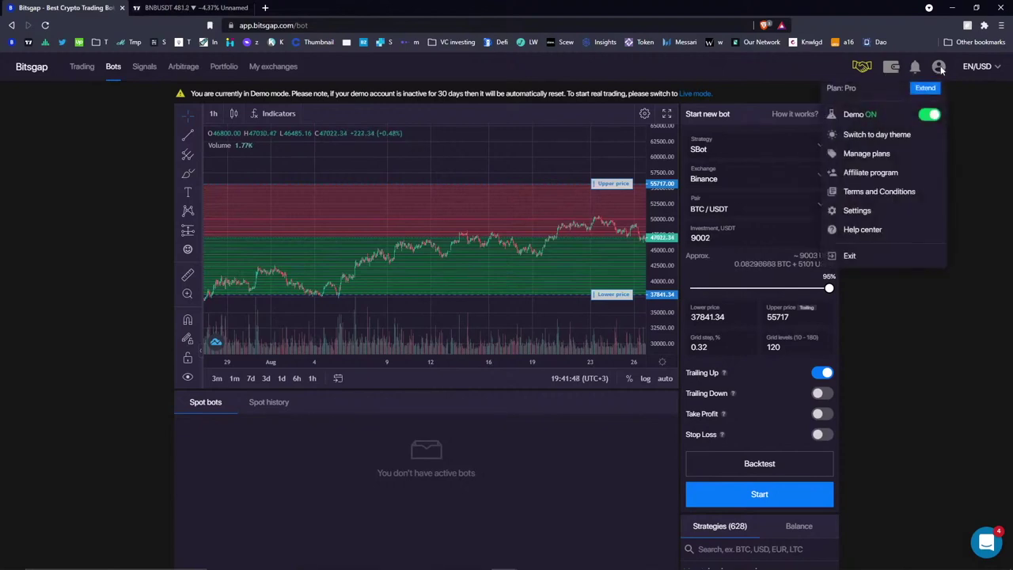
click(972, 112)
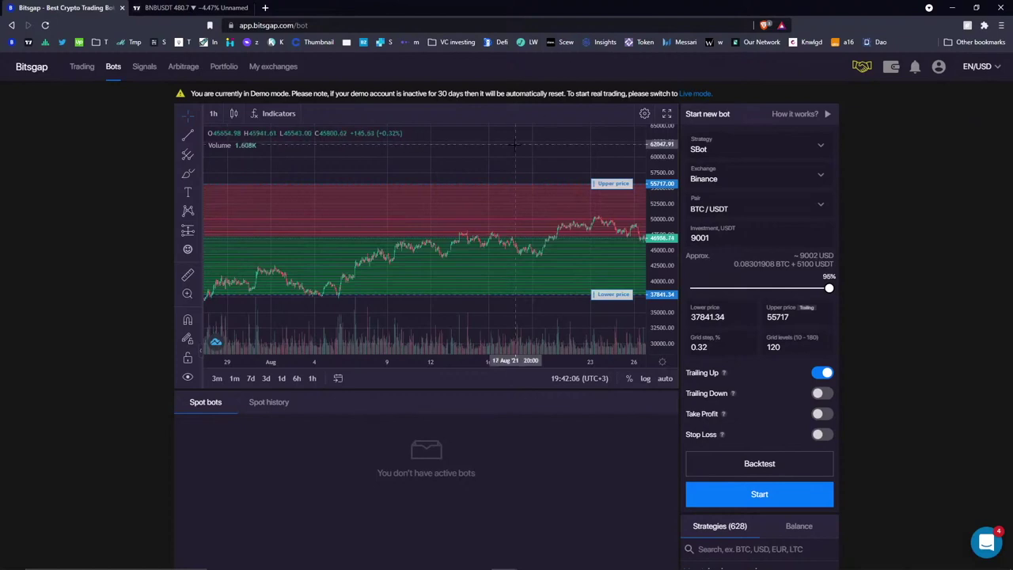
scroll(513, 145, down, 3)
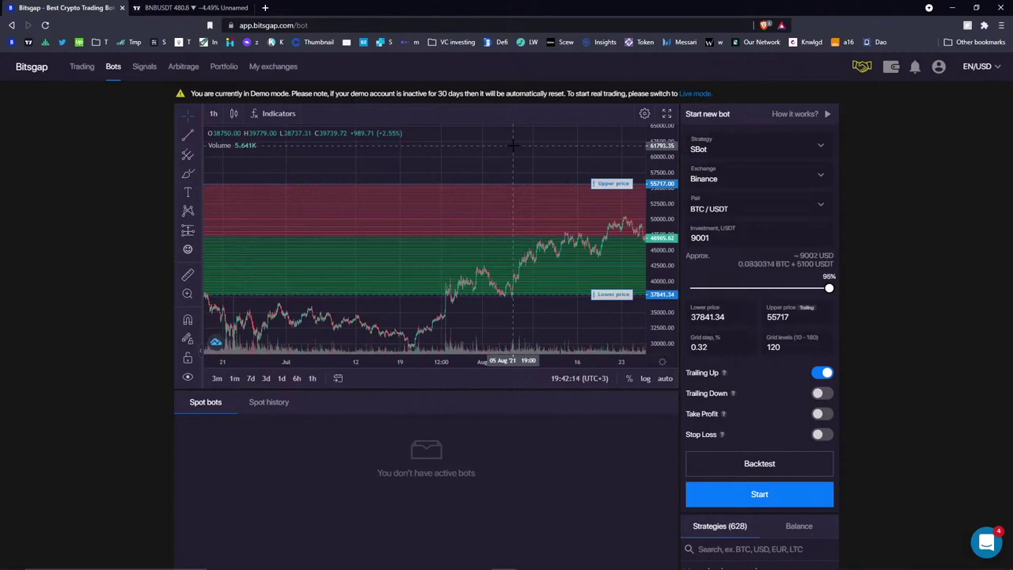
Switch to TradingView and accept the edited text of the portfolio allocation note.
click(175, 7)
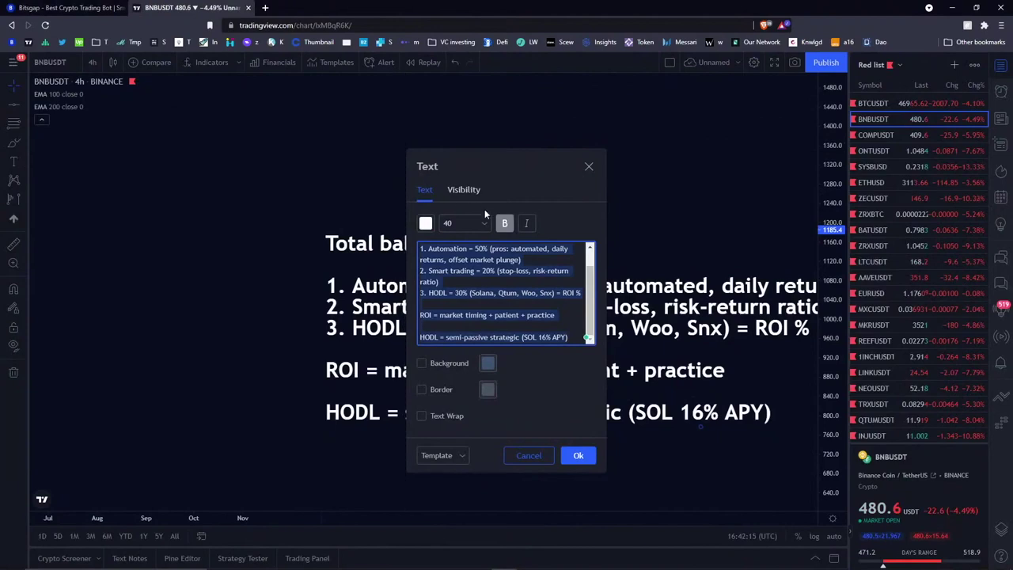
click(577, 455)
drag(578, 243, 479, 201)
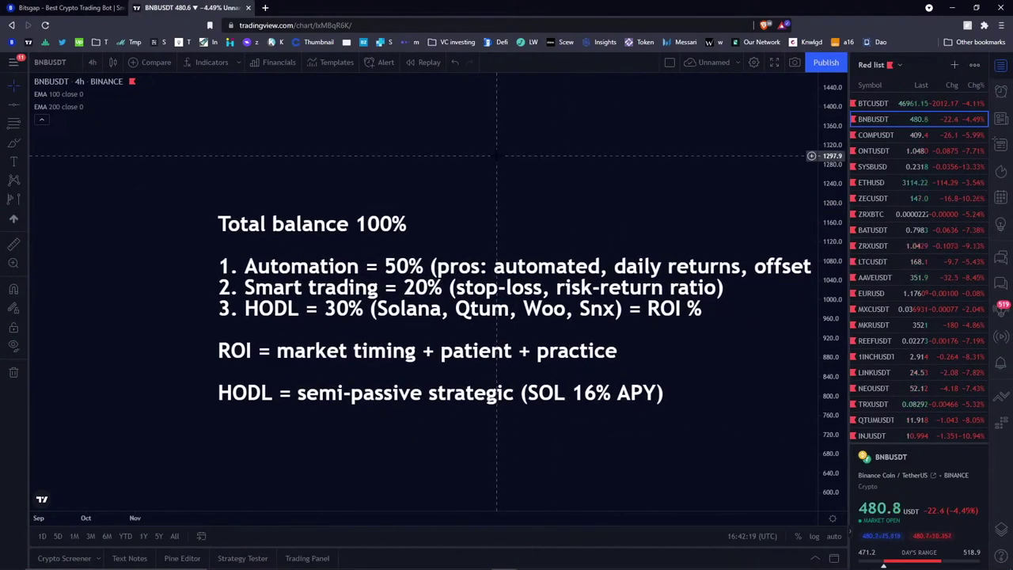
drag(464, 79, 470, 165)
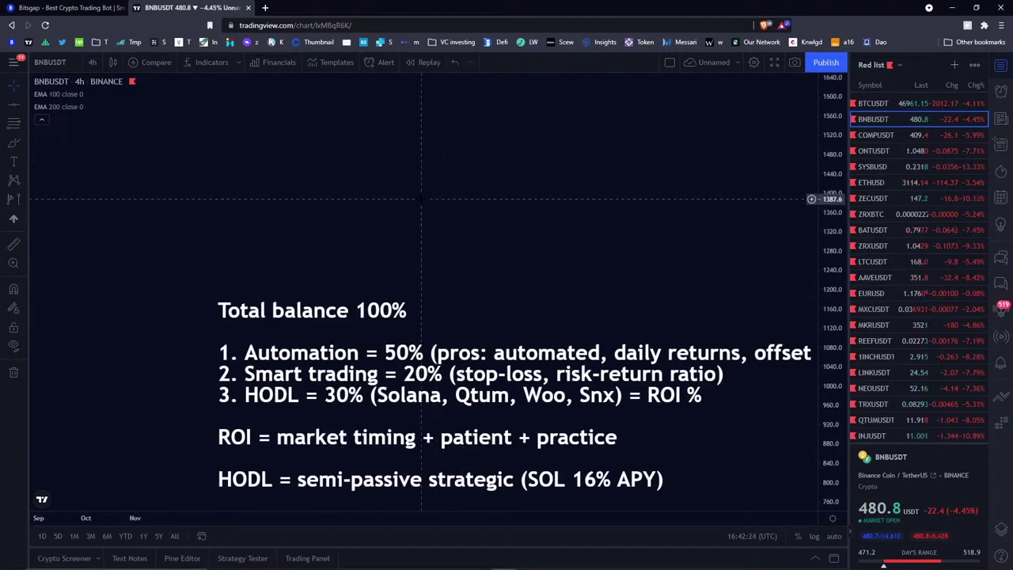
Switch to Bitsgap and turn off the account's Demo mode.
click(63, 8)
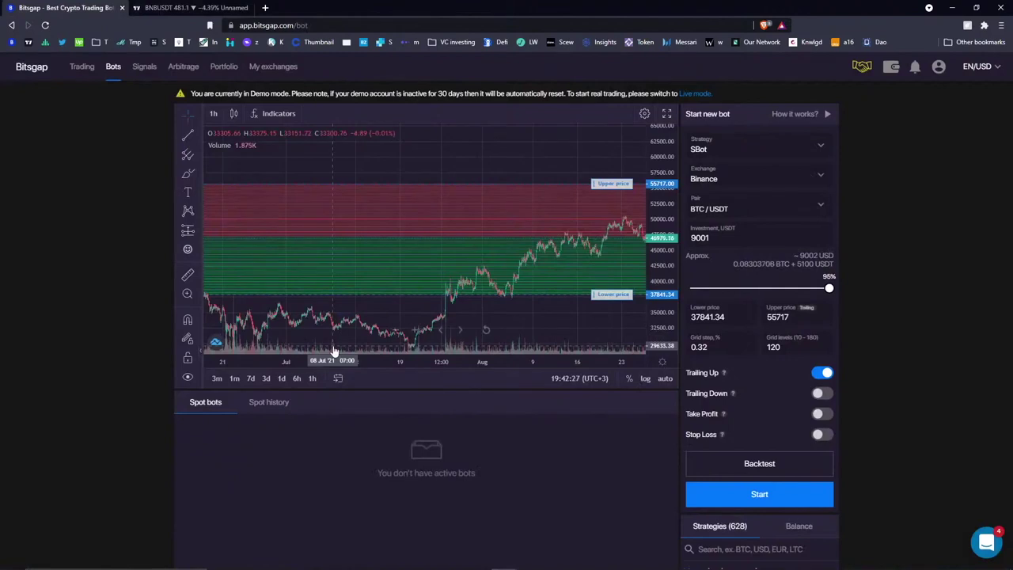
click(938, 67)
click(931, 116)
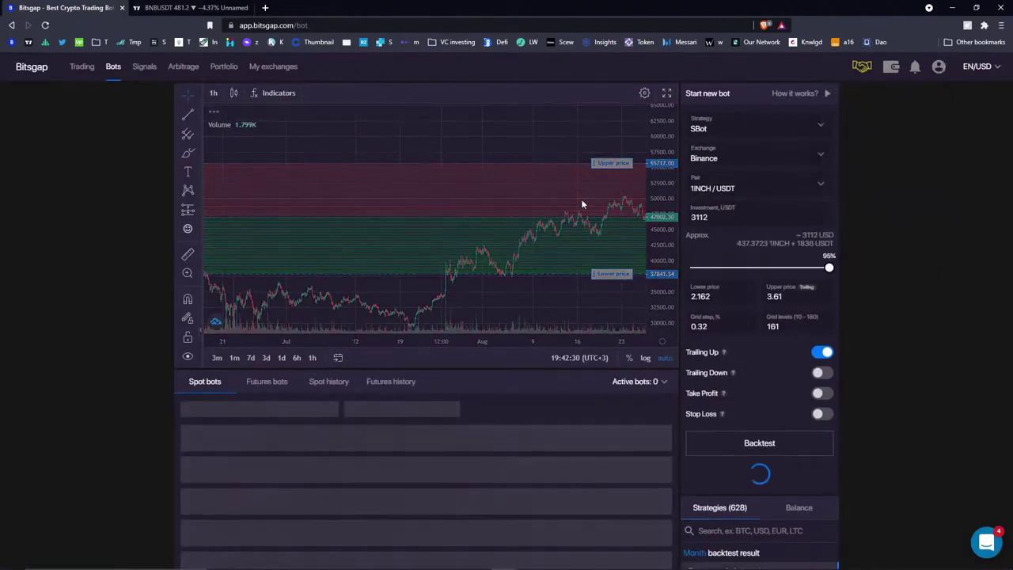
Examine the list of active spot bots with their profits, and the 1INCH/USDT bot's grid and trades on the chart.
scroll(486, 304, down, 3)
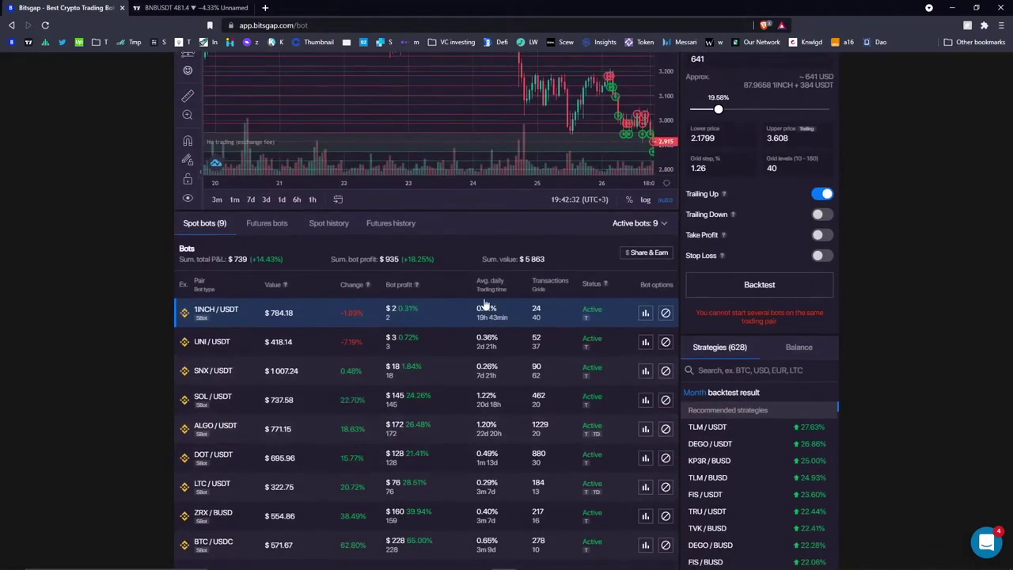
scroll(484, 304, up, 3)
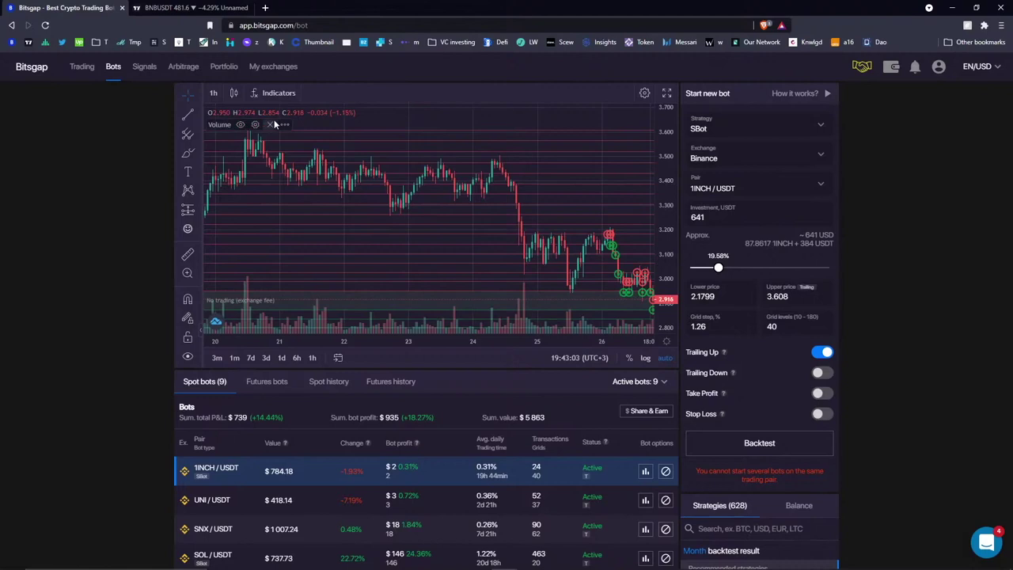
scroll(436, 190, down, 2)
scroll(436, 191, down, 2)
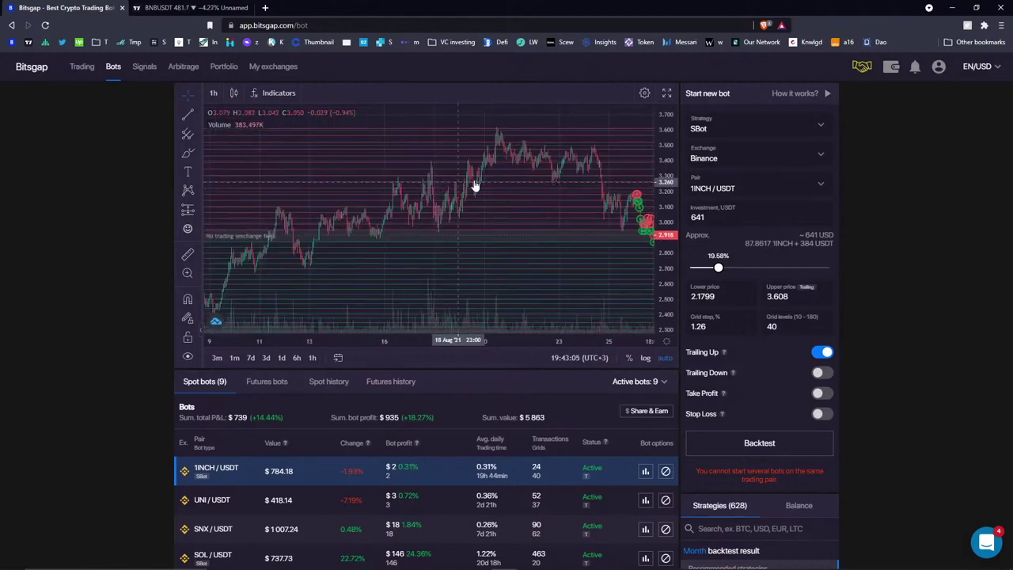
scroll(475, 187, down, 2)
scroll(568, 123, down, 3)
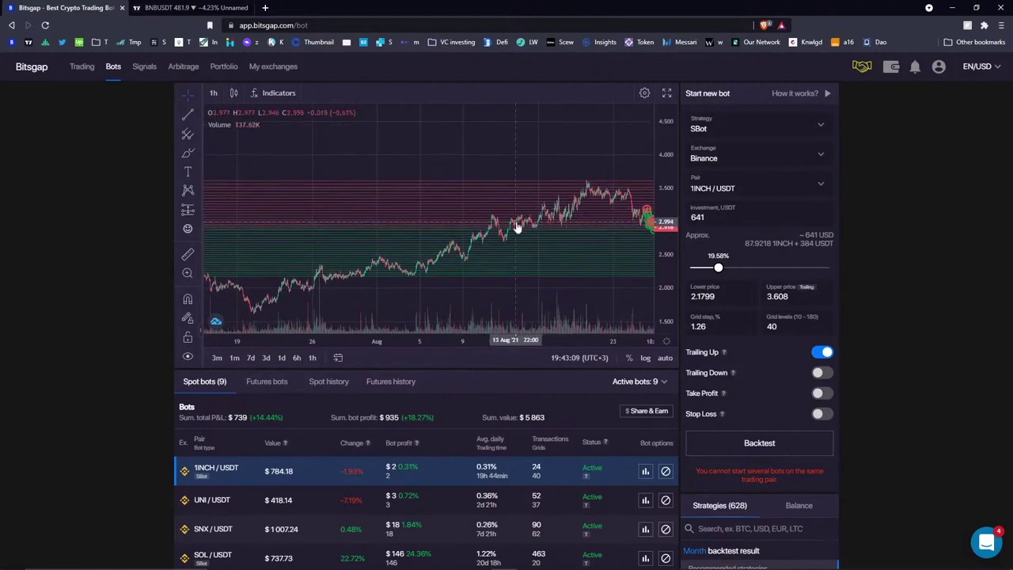
scroll(473, 363, down, 1)
scroll(473, 363, down, 1)
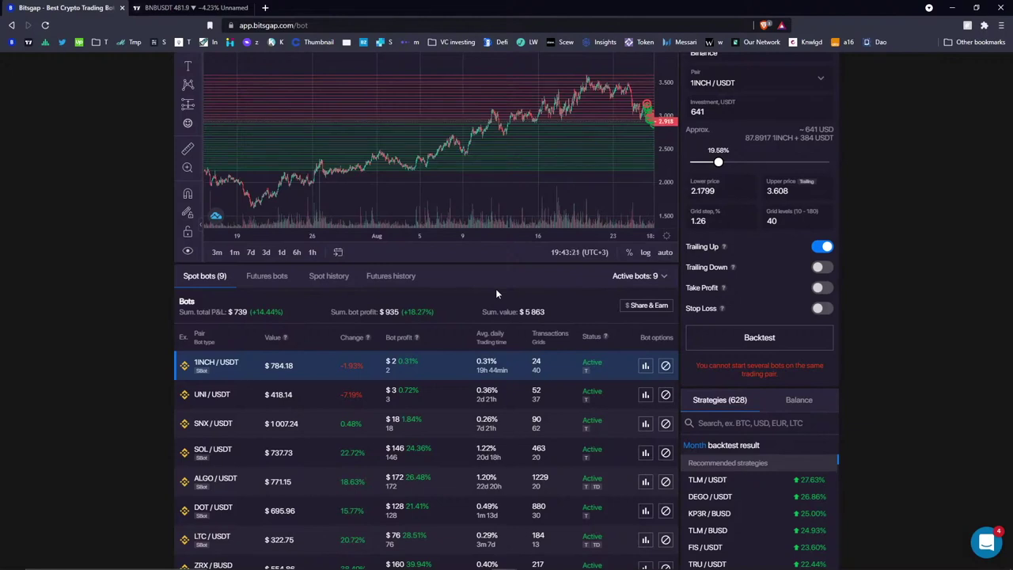
scroll(496, 294, up, 2)
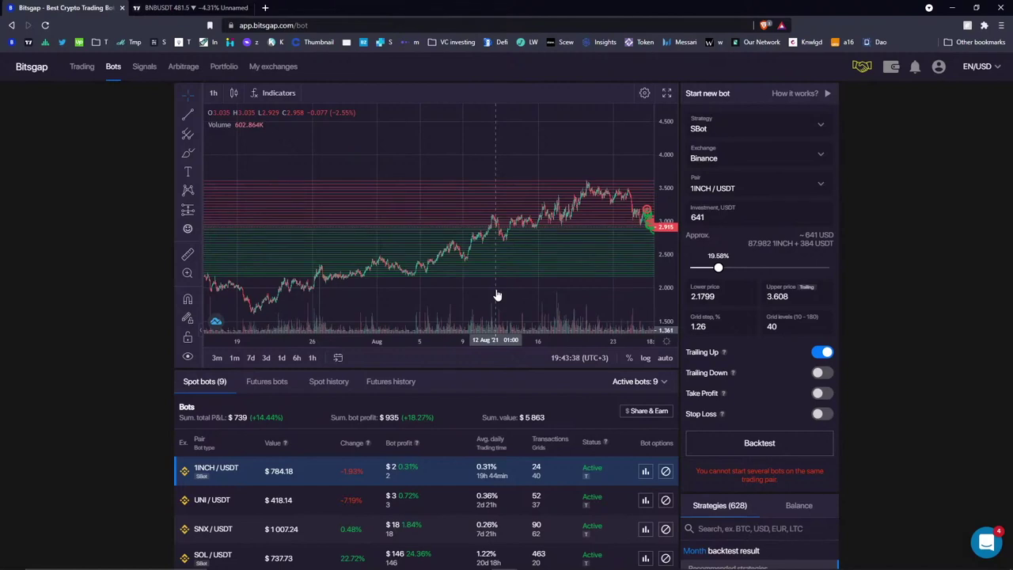
scroll(472, 153, down, 3)
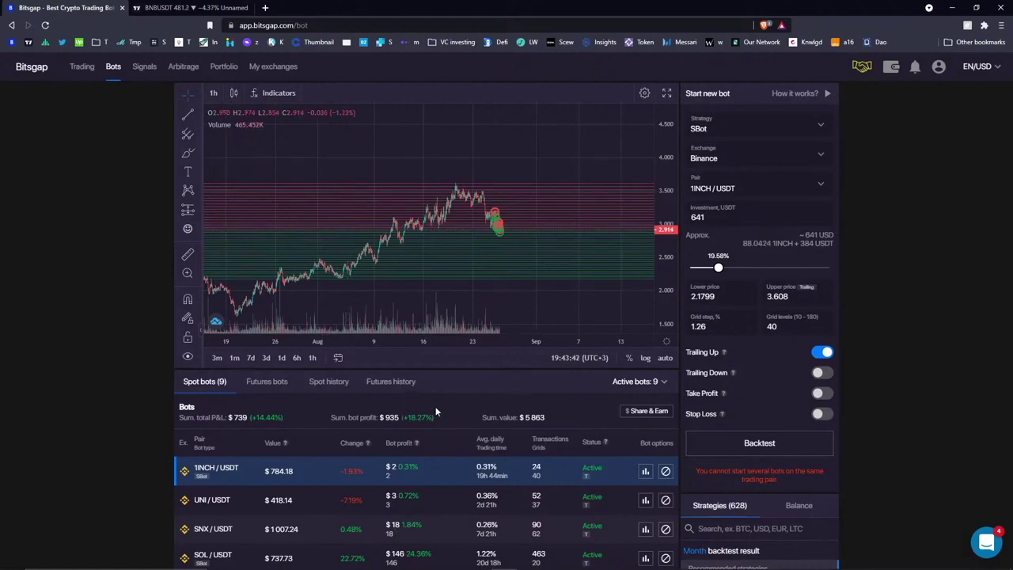
scroll(439, 406, down, 1)
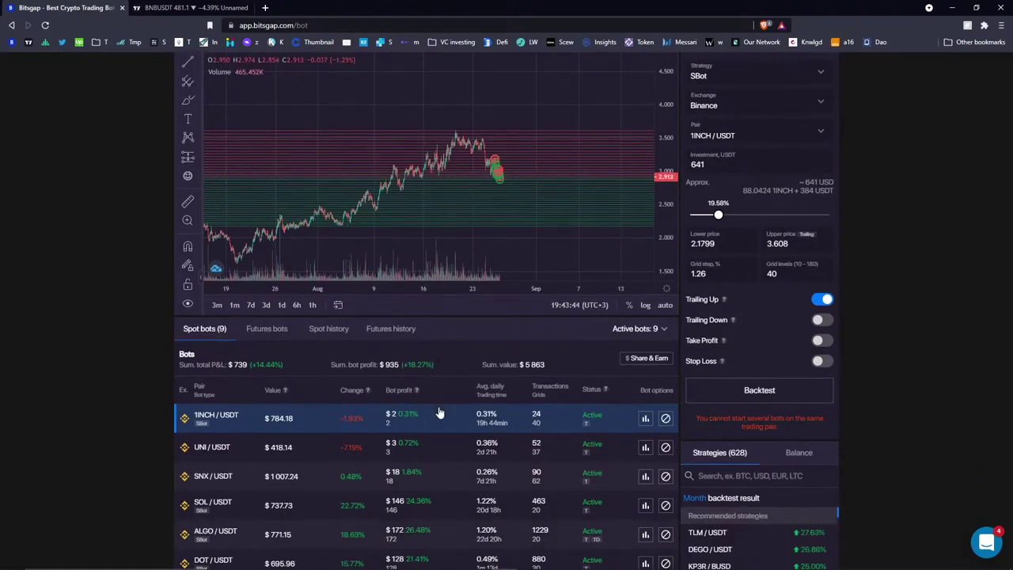
Switch to TradingView, move the allocation note so its full Automation line fits on the chart, and deselect it.
click(182, 7)
drag(383, 196, 322, 190)
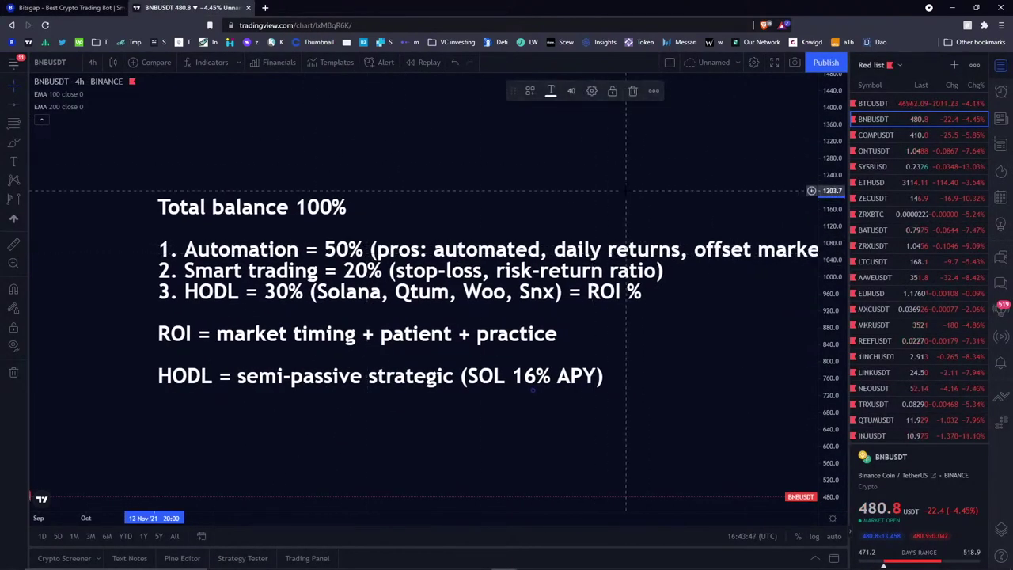
drag(512, 275, 419, 261)
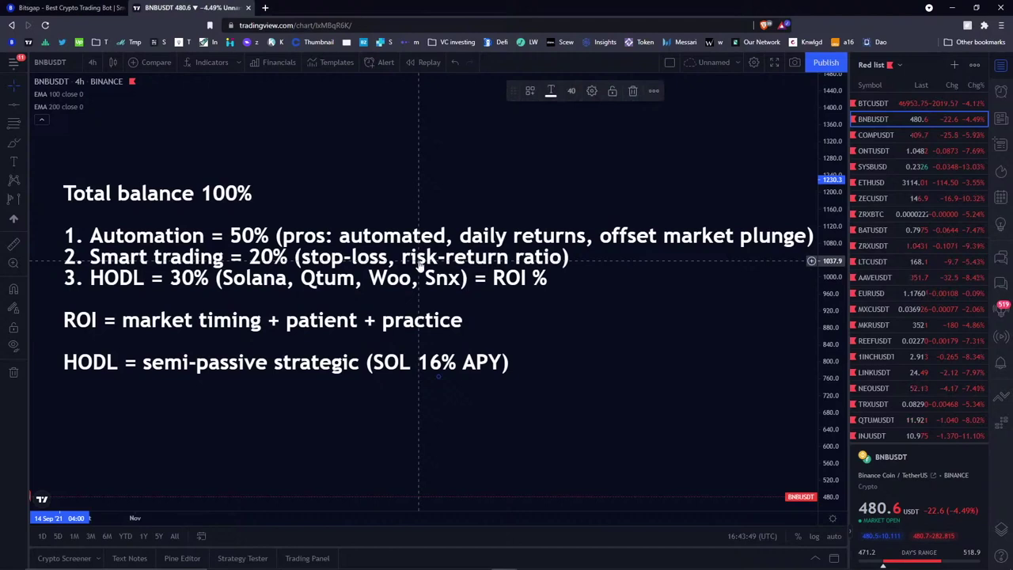
click(436, 173)
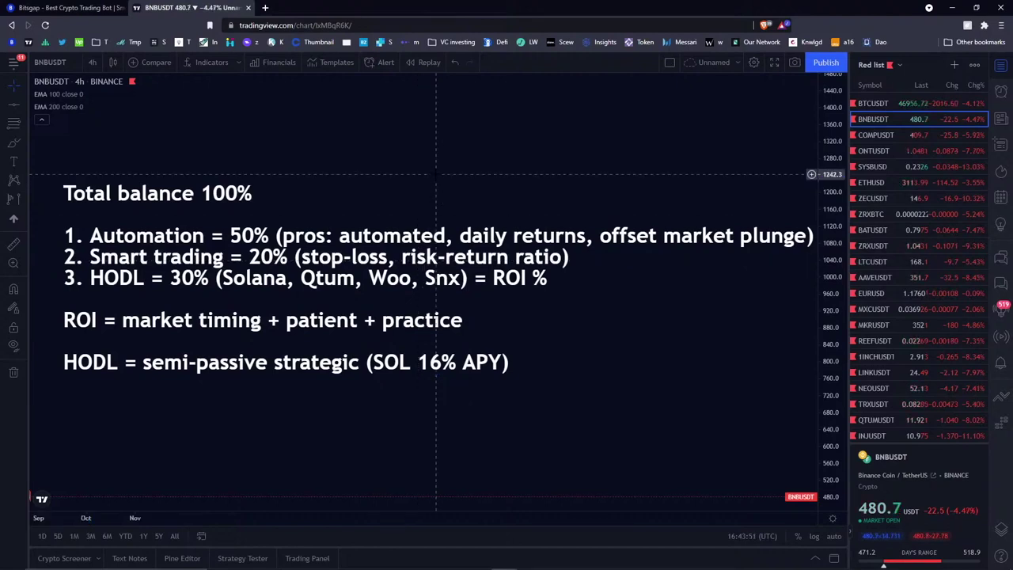
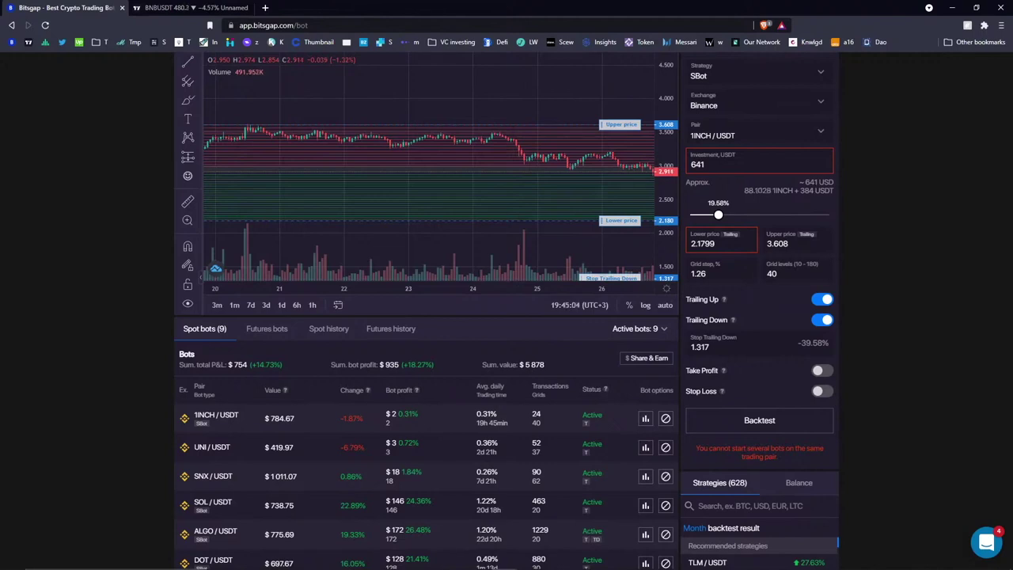
Open the Bitsgap trading page for 1INCH/USDT and set the order form to a Stop Limit sell order.
scroll(117, 120, up, 2)
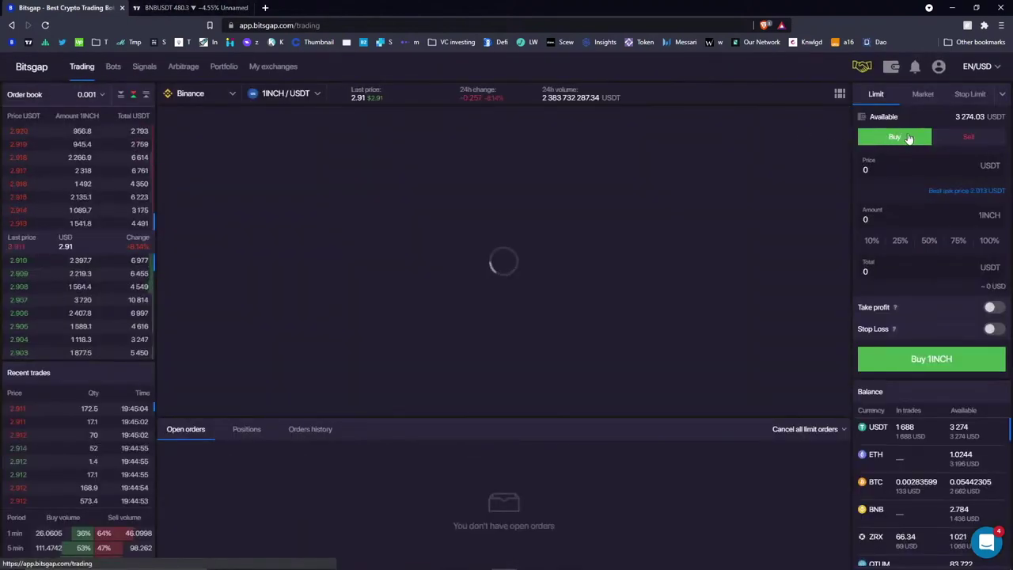
click(965, 140)
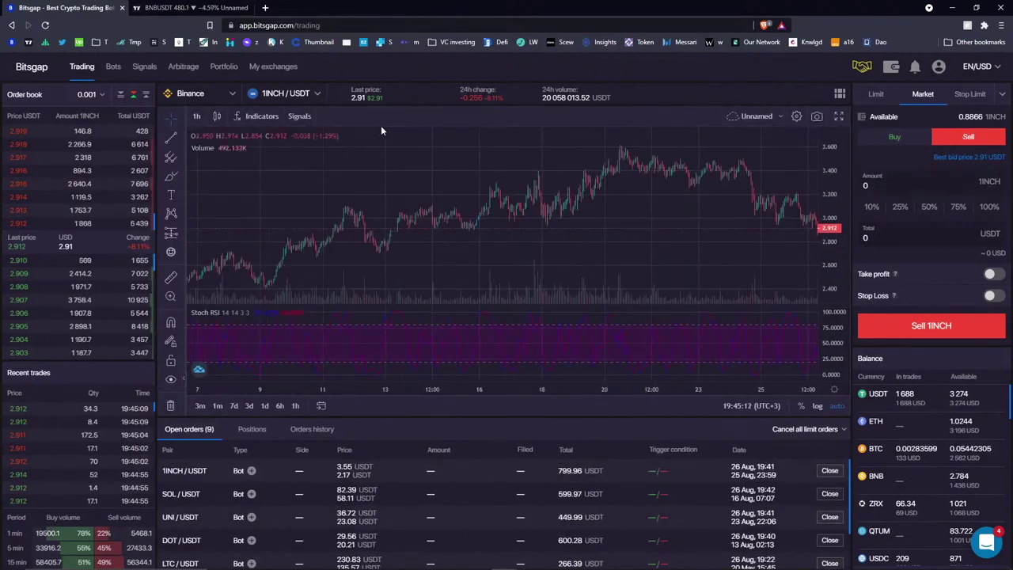
click(980, 94)
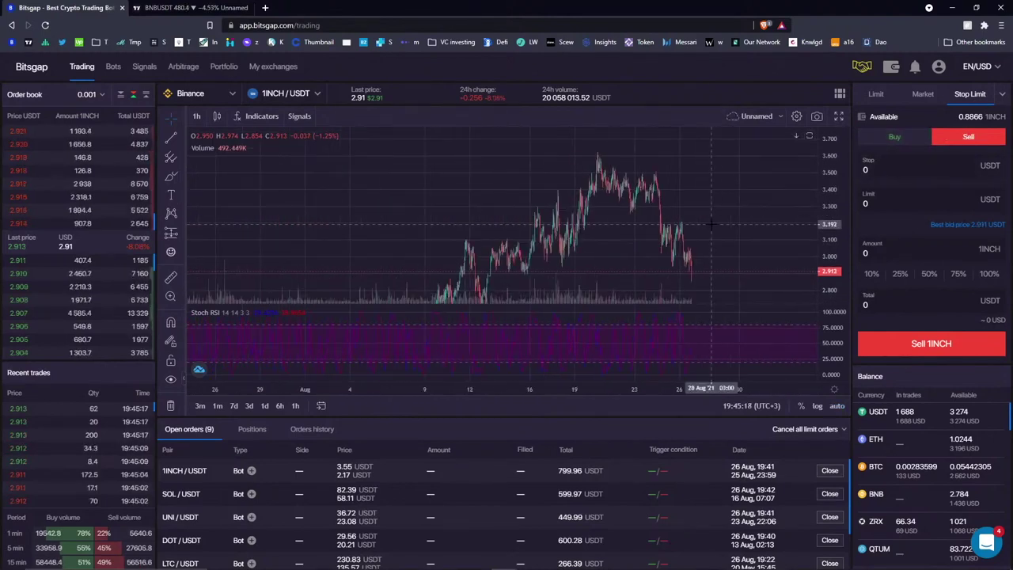
Highlight the available BTC balance, look over the 1INCH/USDT chart and select the order's Stop price for editing.
double_click(880, 469)
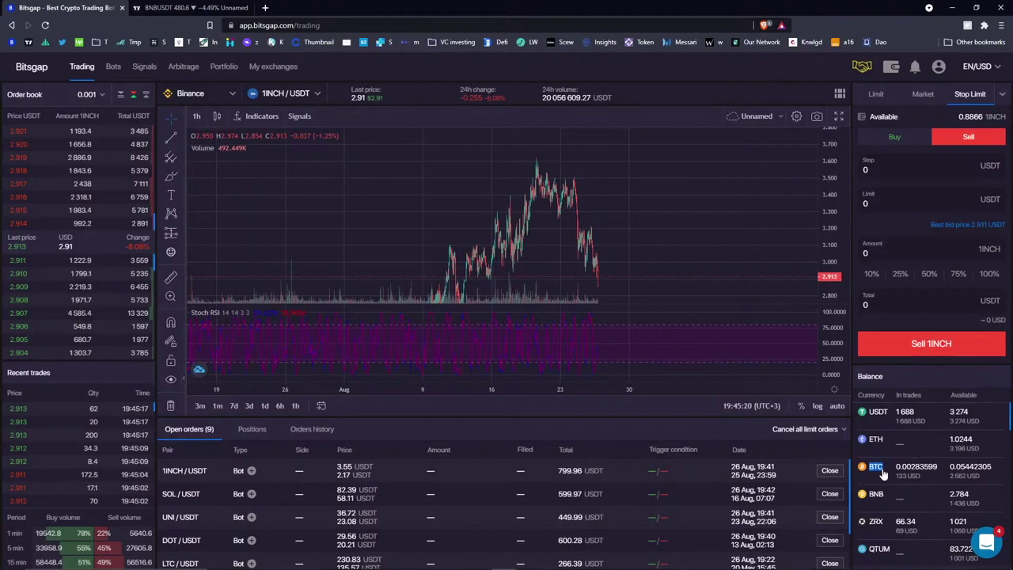
mouse_move(950, 466)
mouse_down()
mouse_move(983, 473)
mouse_move(960, 466)
mouse_up()
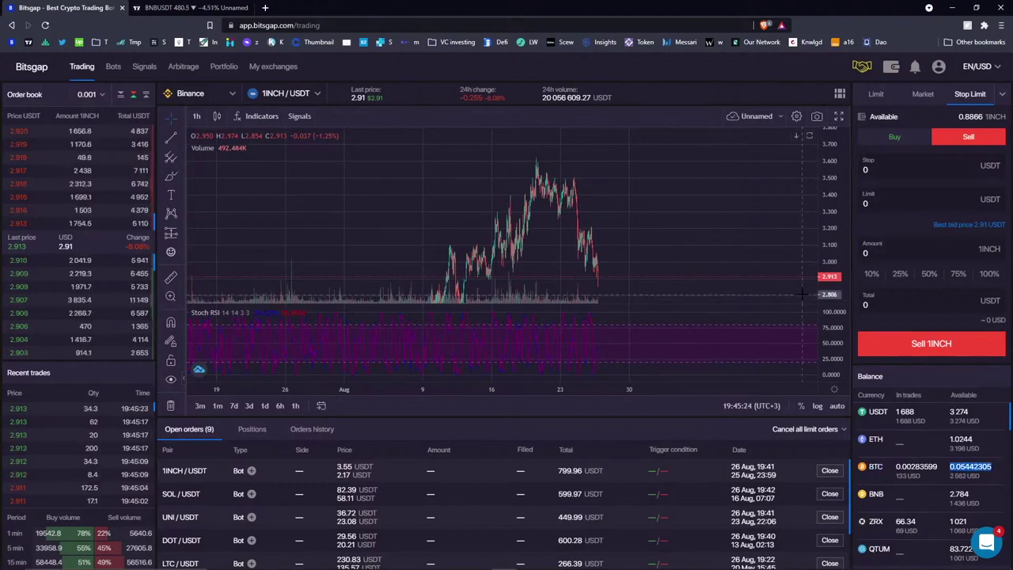
drag(606, 230, 517, 190)
click(910, 167)
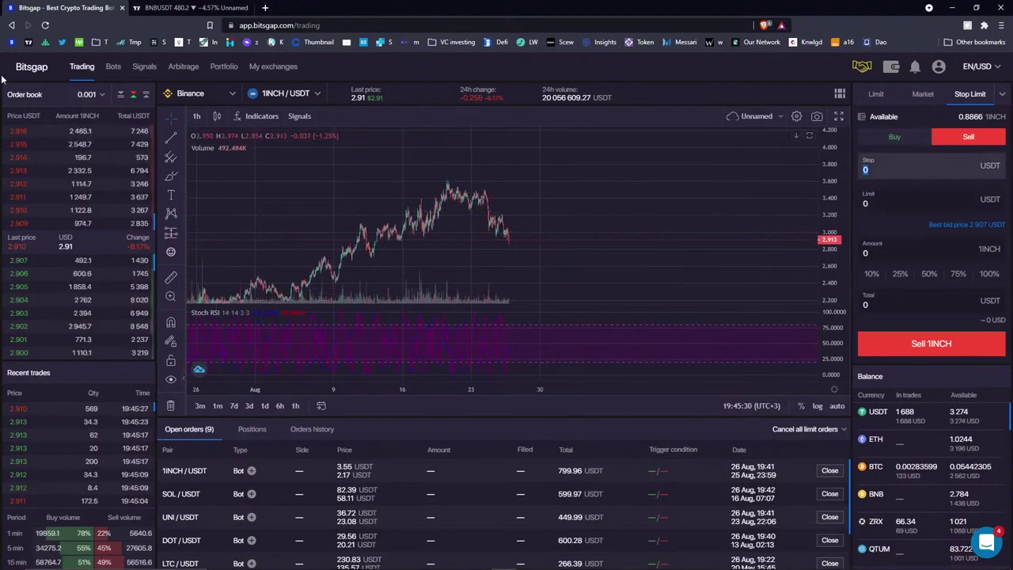
Search the trading pairs for "btc/usdt" and switch the trading page to BTC/USDT.
click(275, 97)
text(btc)
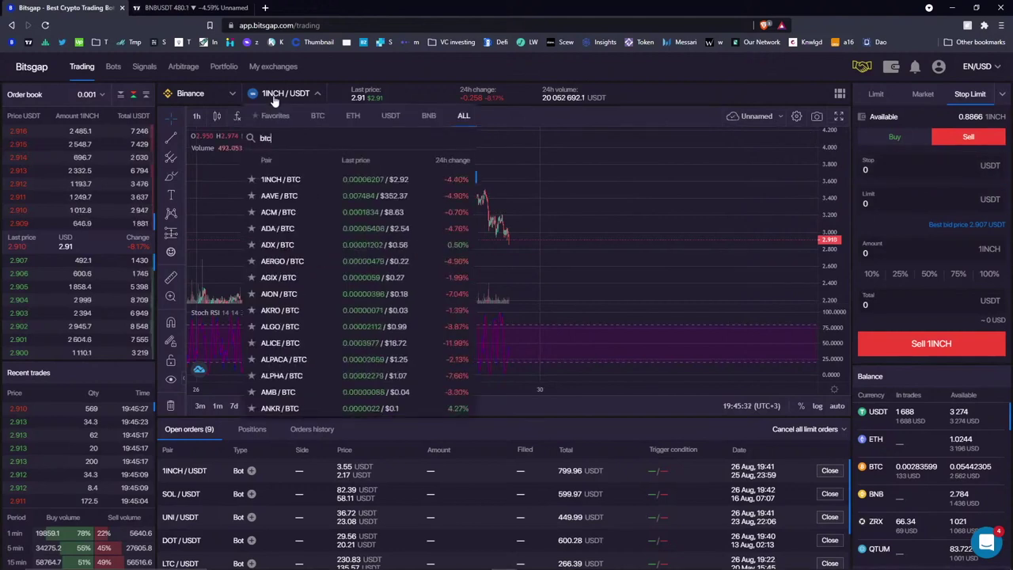
text(/usdt)
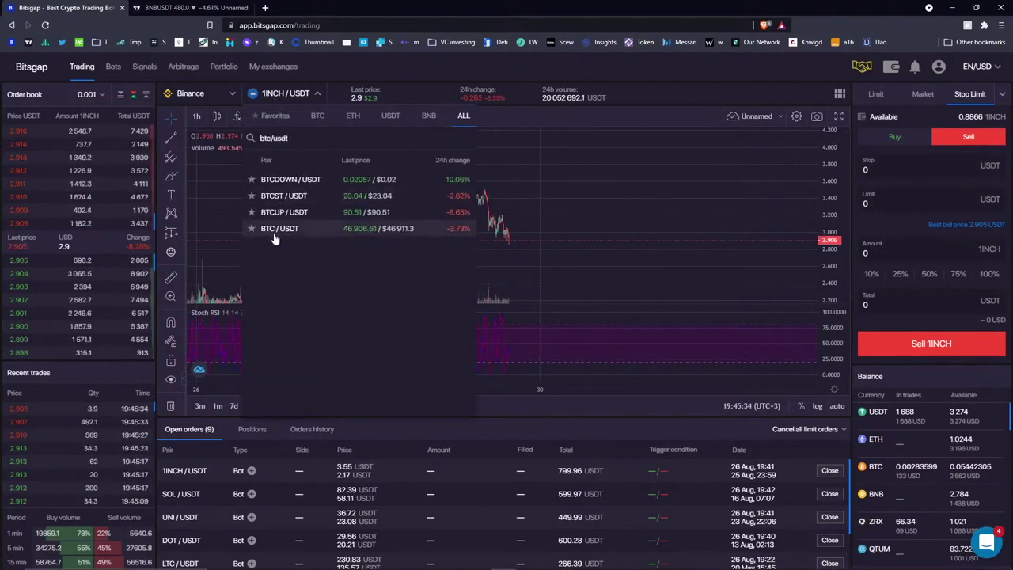
click(275, 233)
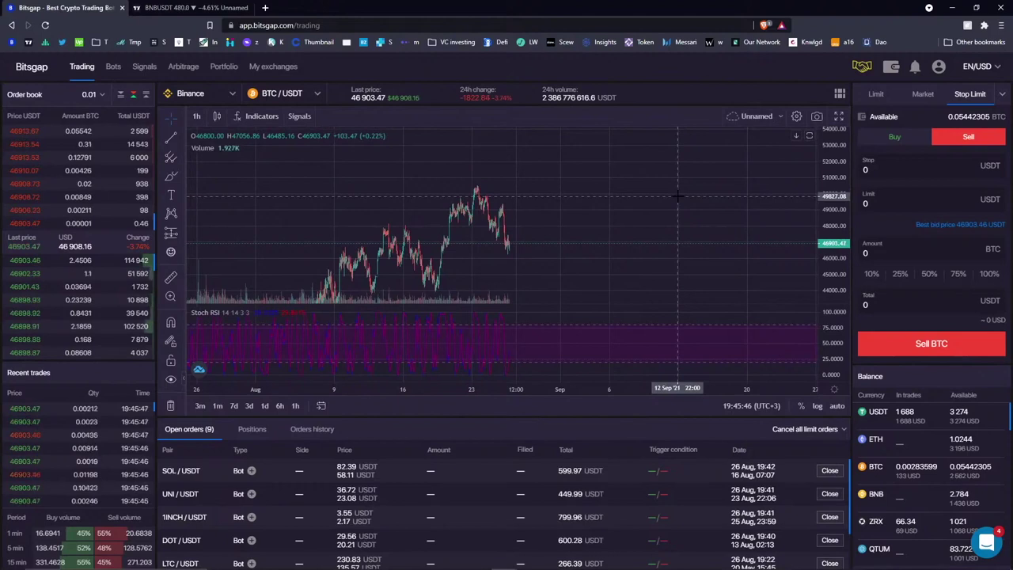
Set the Stop Limit sell order's Limit price to 55000 USDT and its Stop price to 51000 USDT.
click(910, 204)
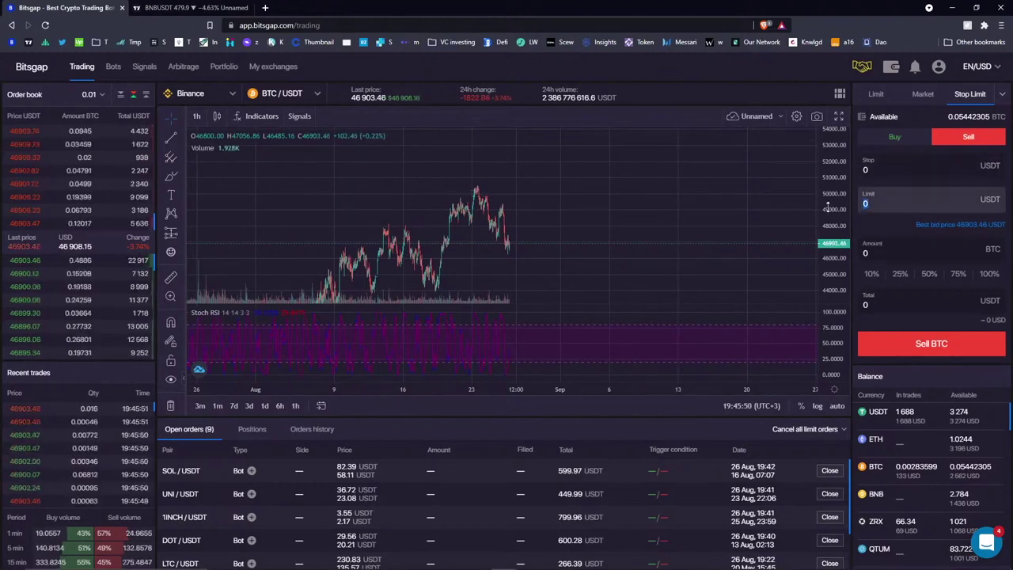
text(55000)
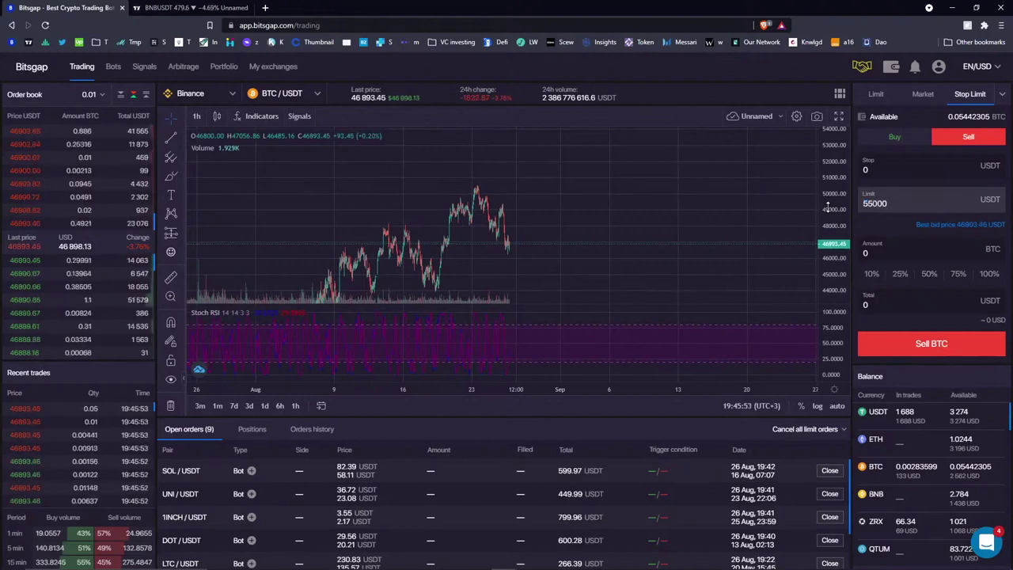
key(shift+Tab)
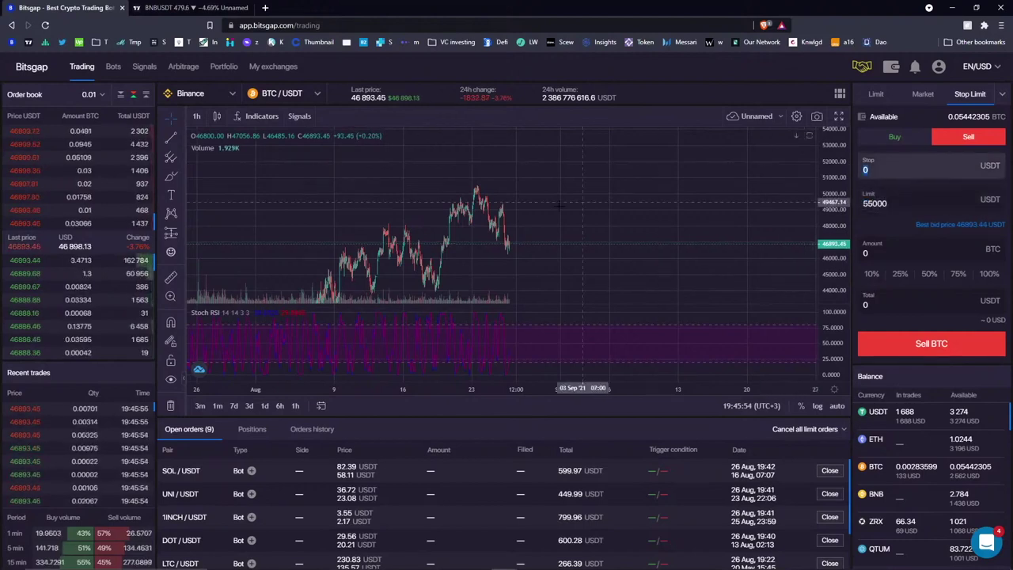
text(51000)
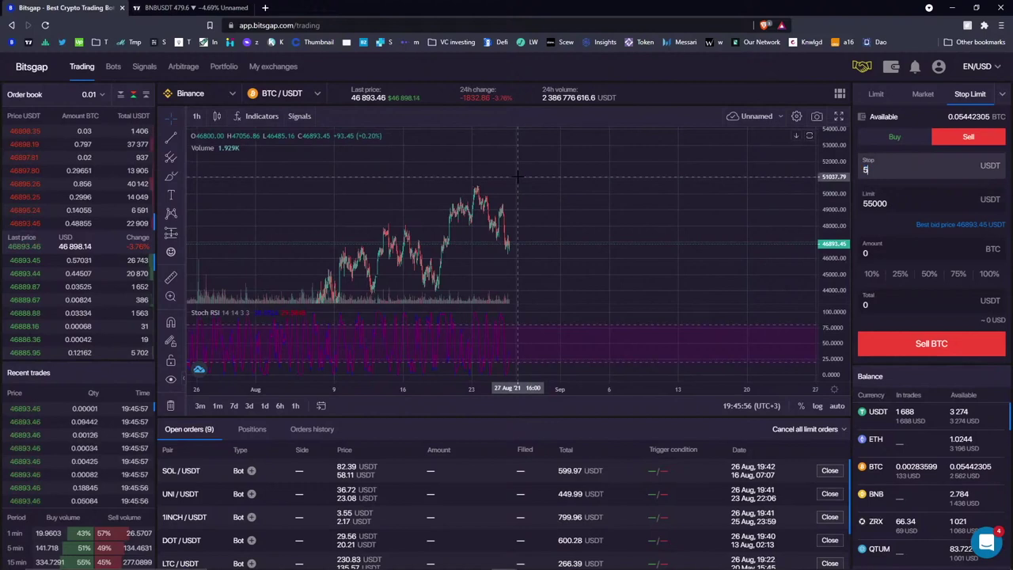
Mark the stop level with a horizontal line at about 51,049, brush a rise from the latest price to it, and highlight the order's Limit price.
click(573, 191)
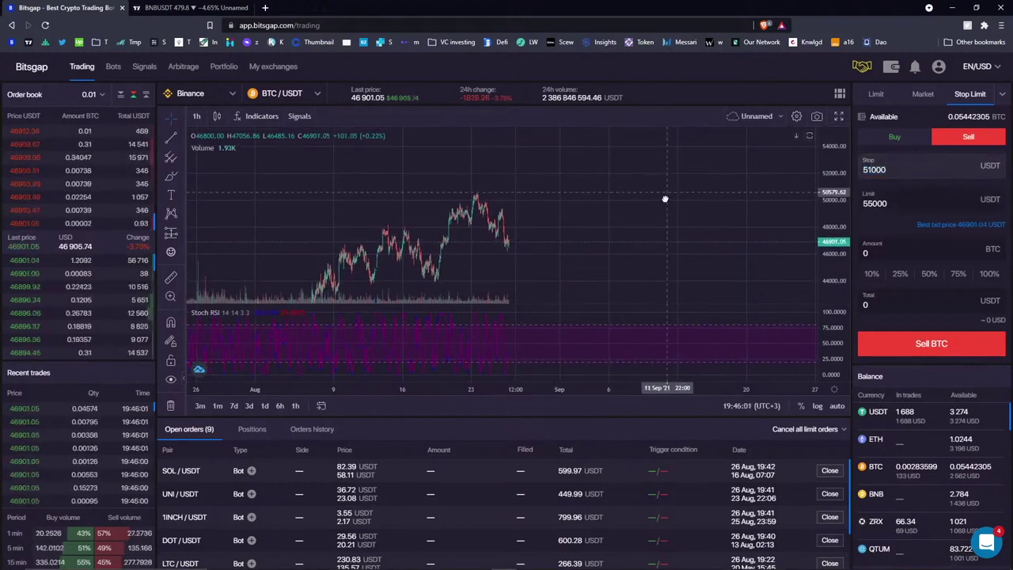
click(183, 136)
click(211, 199)
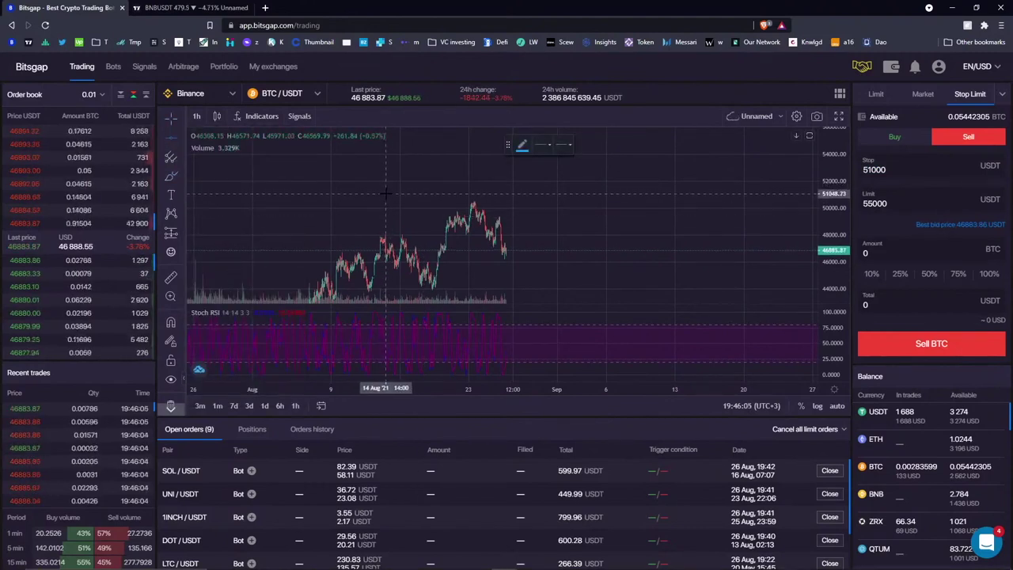
click(385, 194)
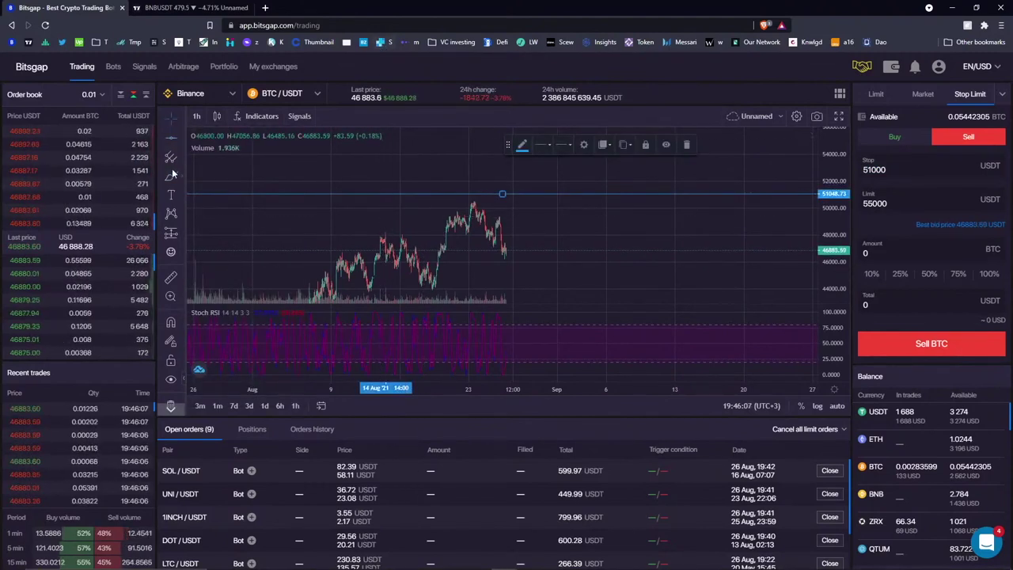
click(504, 253)
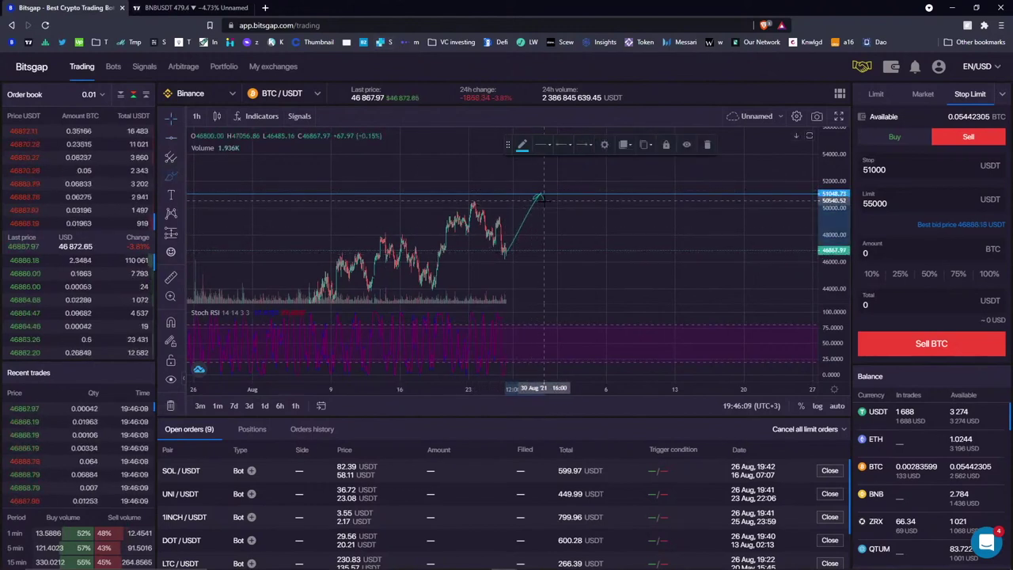
click(537, 196)
double_click(874, 204)
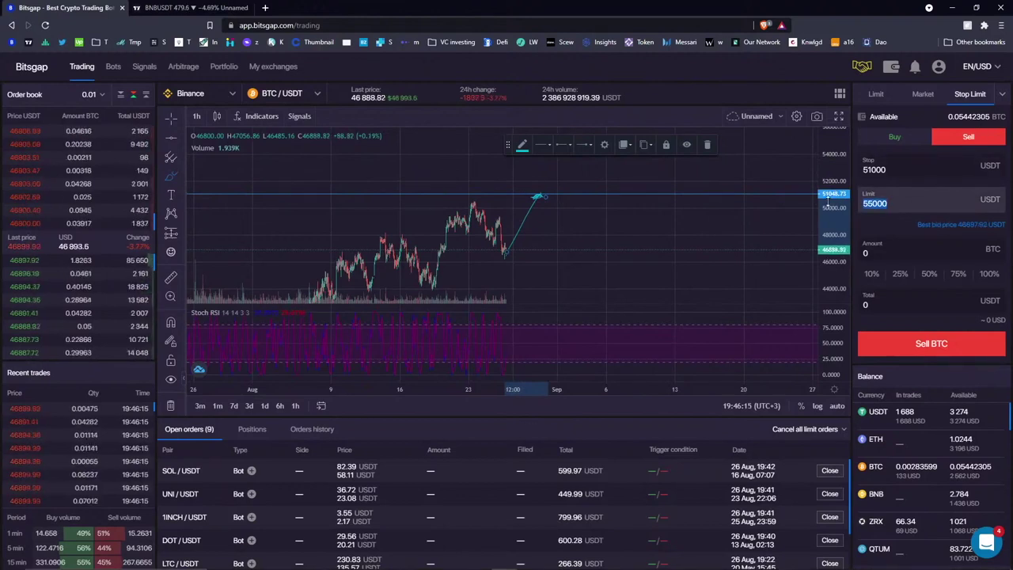
click(896, 198)
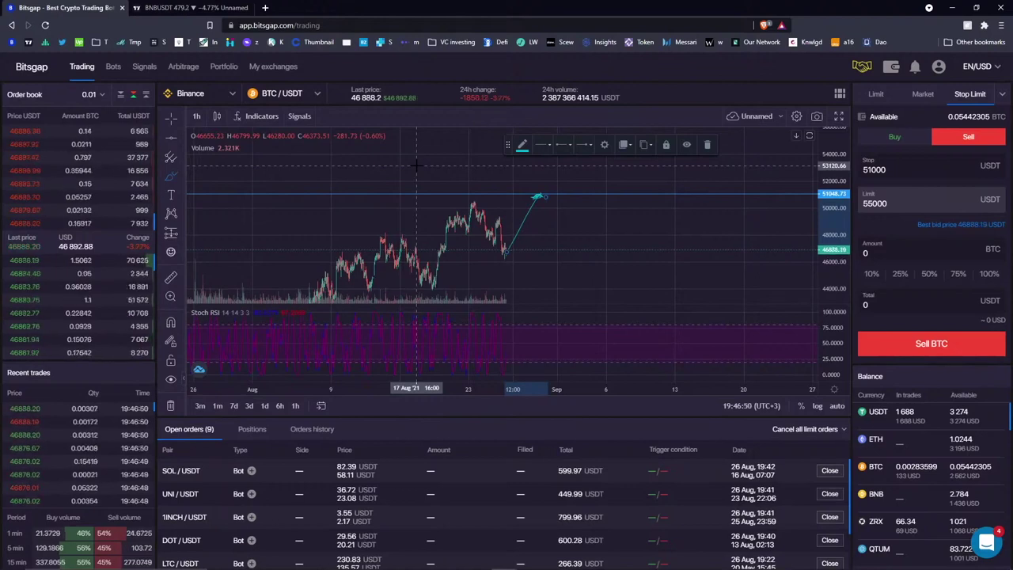
Delete the brush stroke and the horizontal line from the BTC/USDT chart.
click(705, 145)
scroll(833, 181, down, 3)
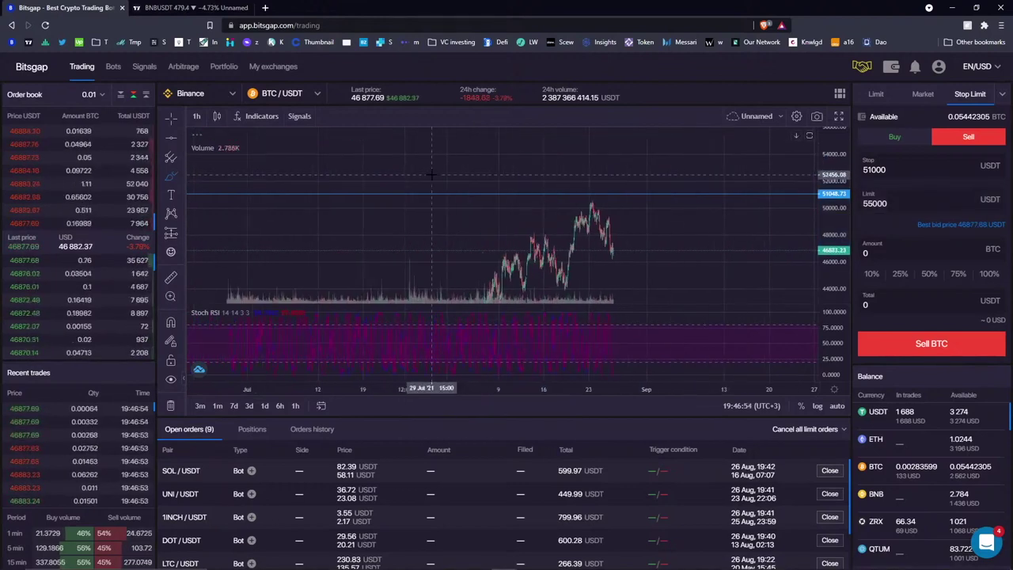
click(549, 141)
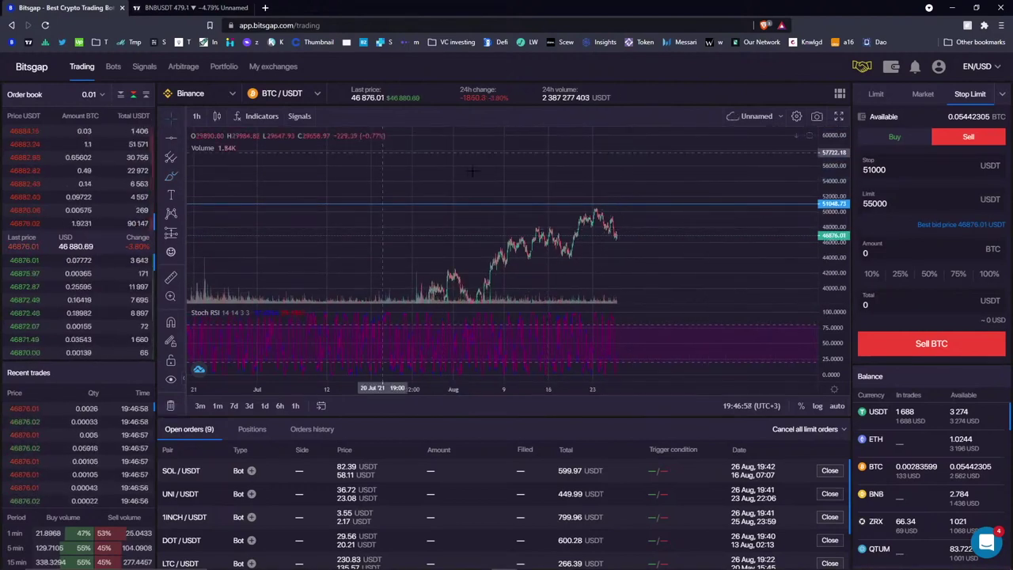
drag(545, 238, 516, 238)
click(595, 185)
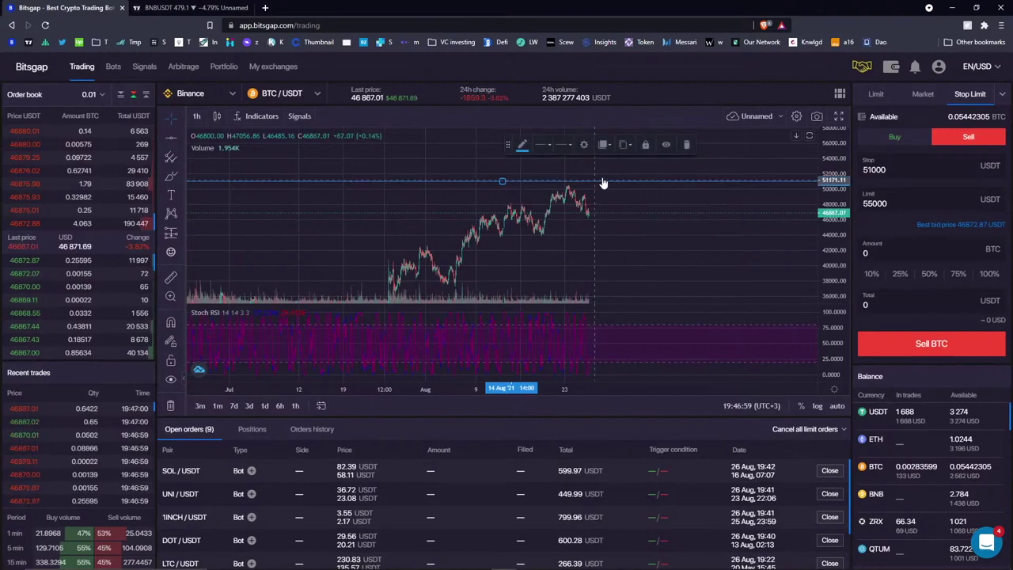
click(689, 144)
drag(633, 171, 623, 170)
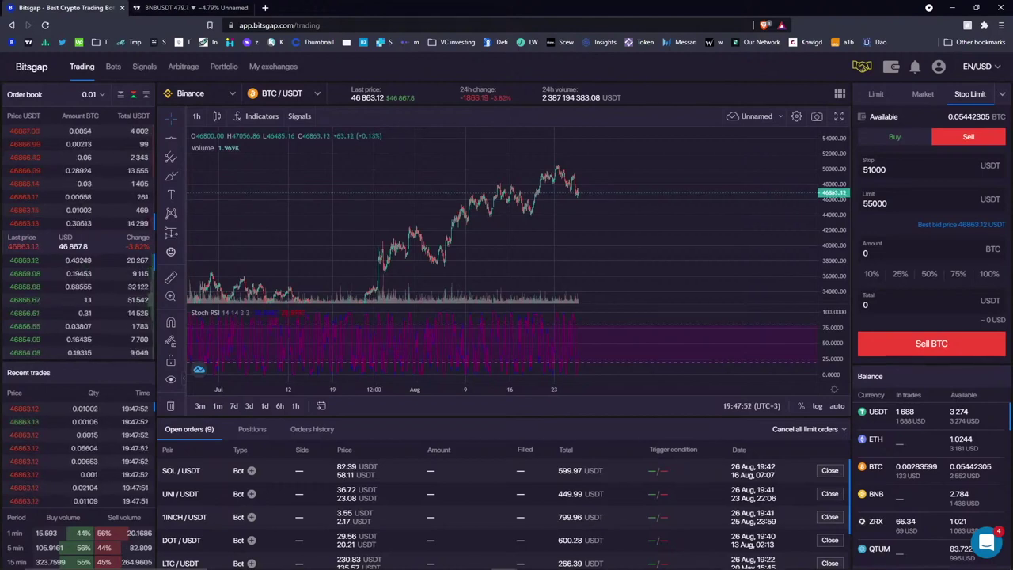
Open the Bots page and highlight the spot bots' summary figures and total bot profit percentage.
click(113, 67)
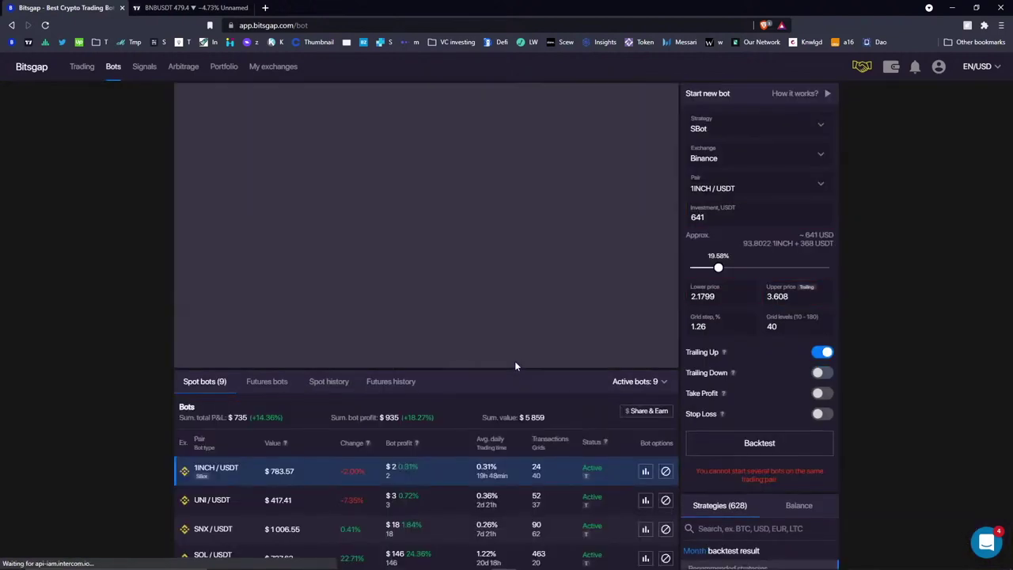
scroll(515, 366, down, 2)
drag(328, 313, 449, 311)
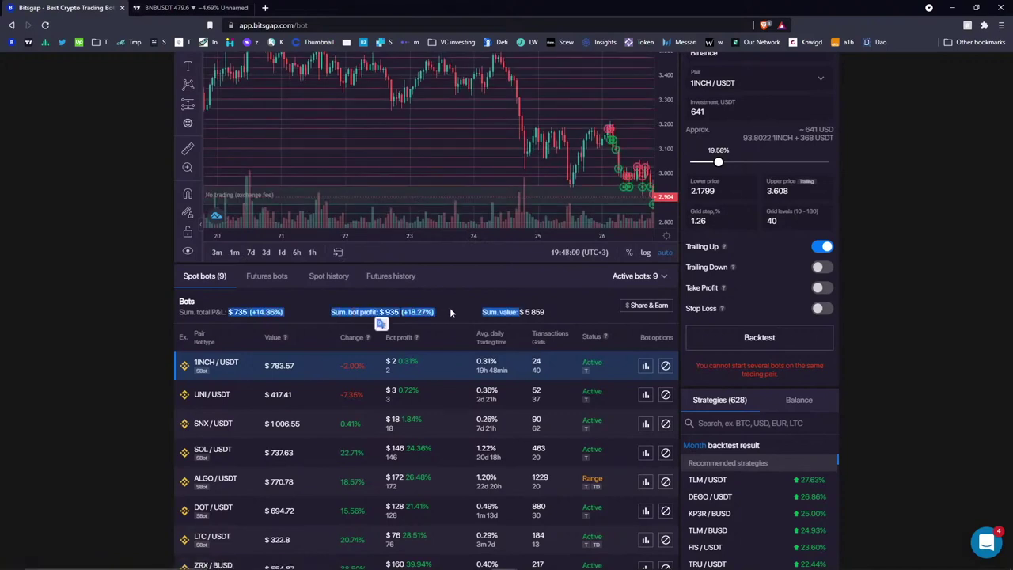
click(448, 312)
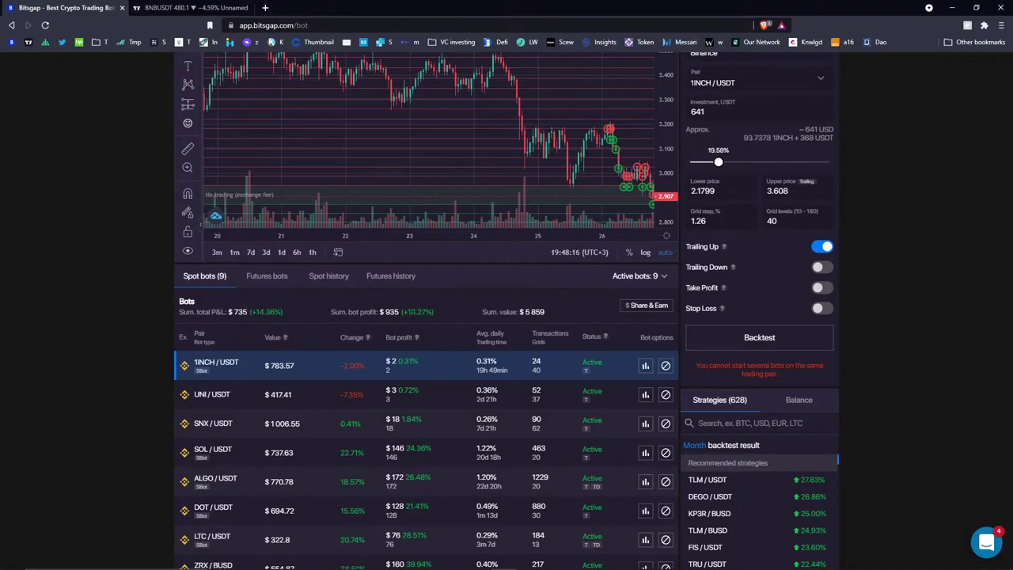
drag(401, 312, 433, 312)
Open the SNX/USDT bot's details, examine its initial funds, value change and daily profit chart, and close them.
click(645, 424)
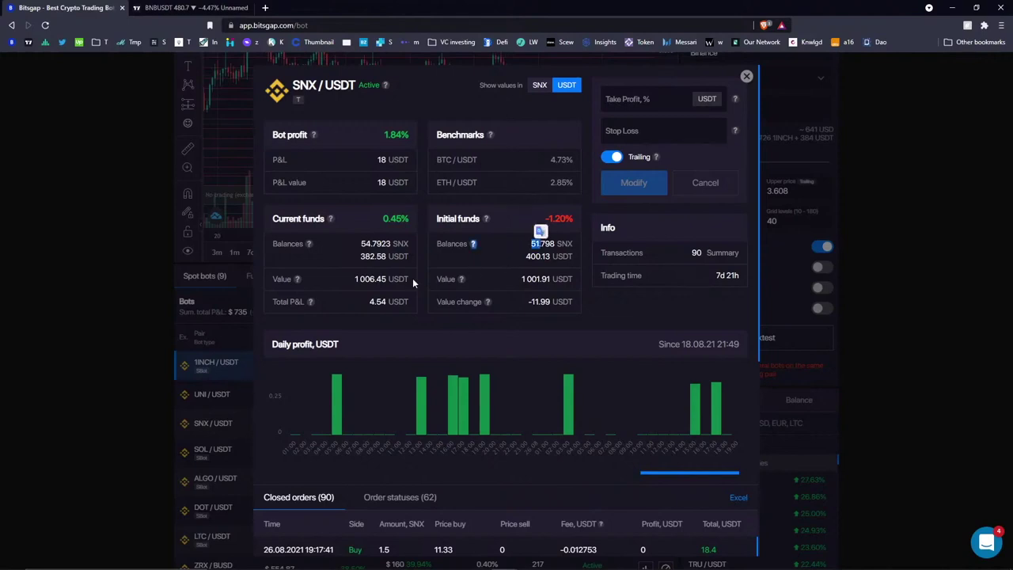
drag(528, 301, 552, 301)
click(535, 241)
drag(292, 85, 358, 86)
click(376, 119)
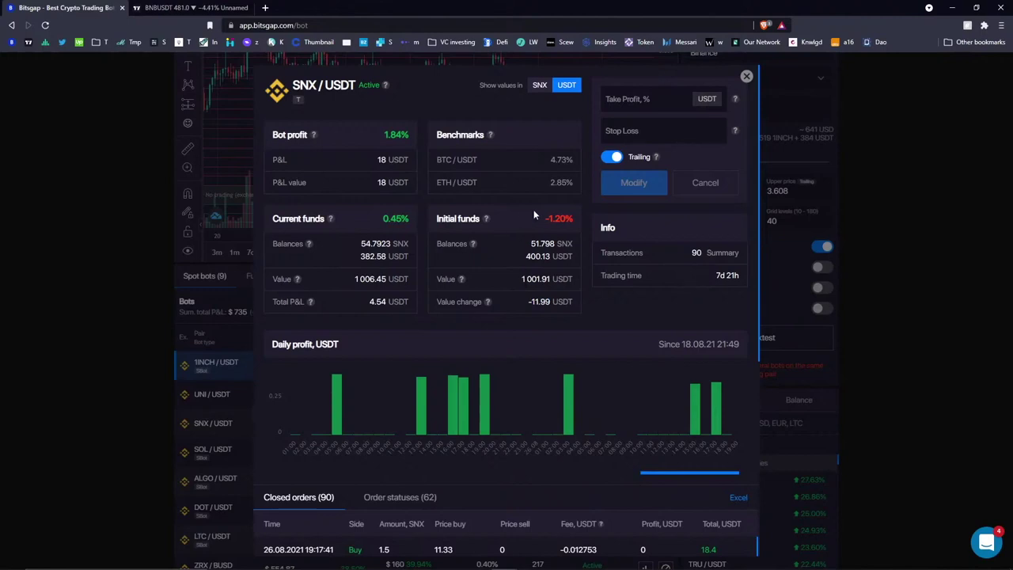
mouse_move(400, 426)
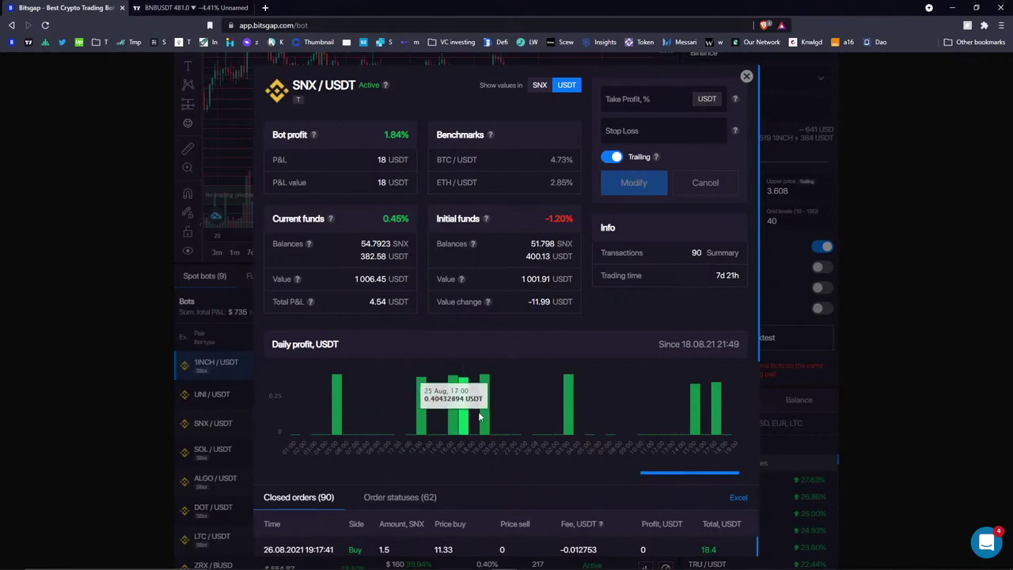
scroll(653, 459, down, 1)
scroll(656, 428, up, 1)
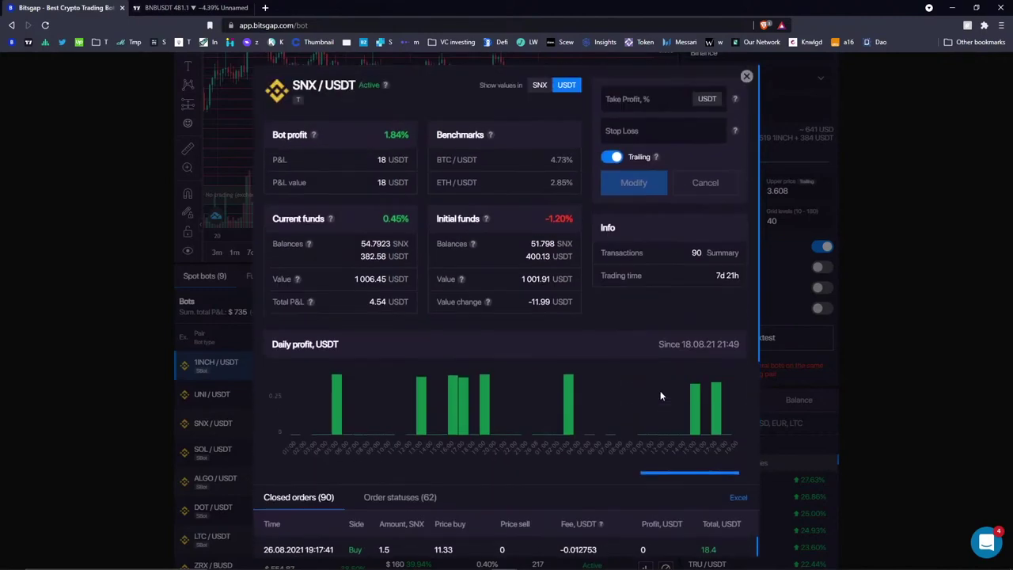
click(747, 76)
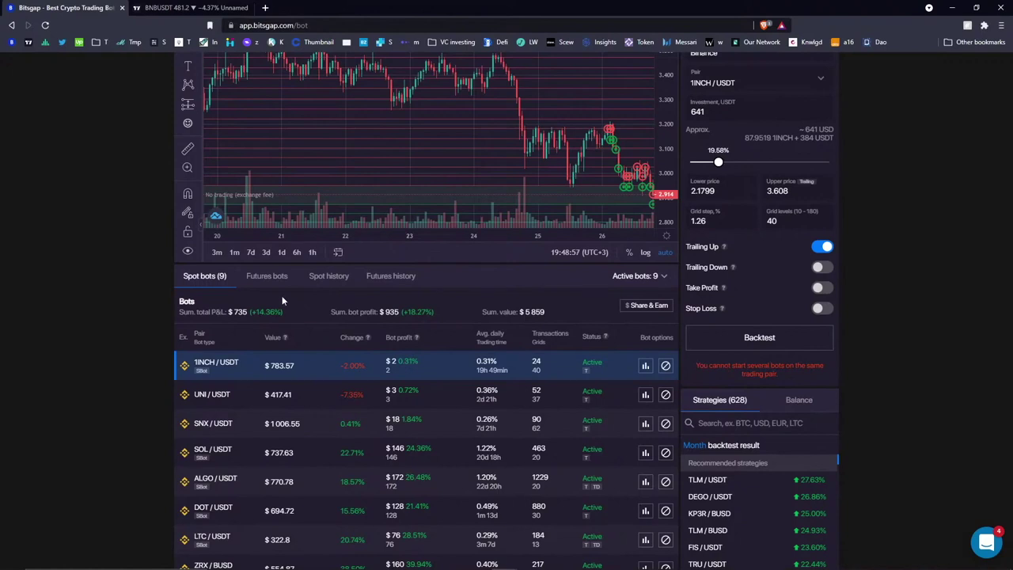
Highlight the combined bot profit in the spot bots summary, glance at the spot history, and return to the active spot bots.
drag(402, 312, 417, 311)
triple_click(443, 308)
click(452, 306)
drag(330, 311, 399, 312)
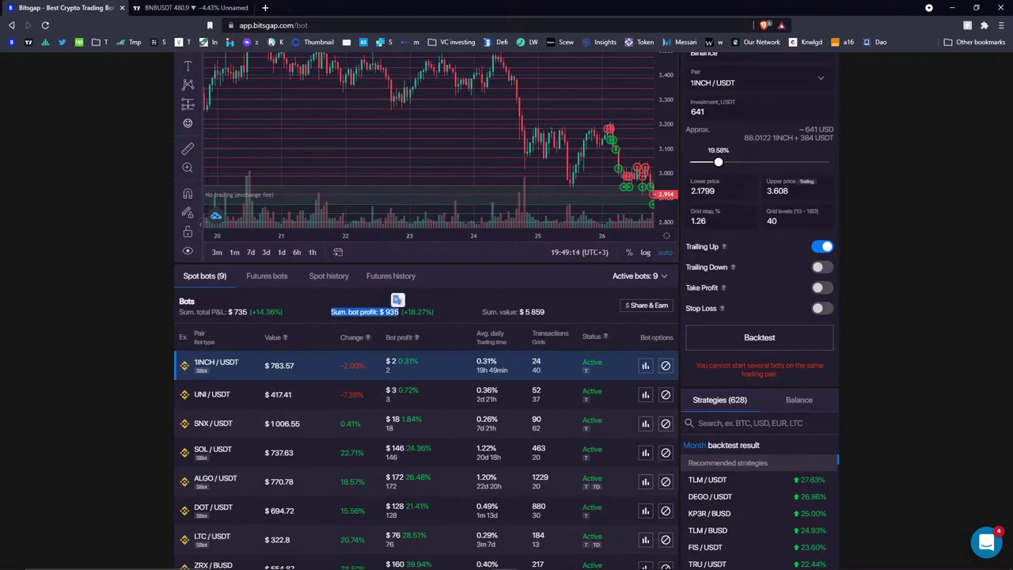
click(364, 301)
double_click(391, 312)
click(392, 312)
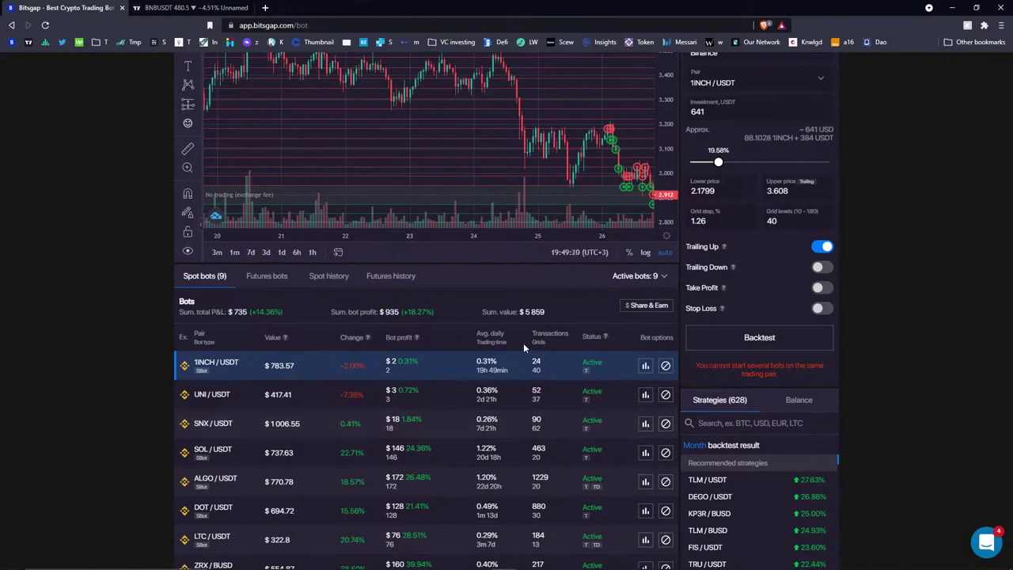
click(329, 276)
click(203, 277)
Switch the new bot's strategy to Combo bot and open its list of exchanges.
scroll(850, 160, up, 1)
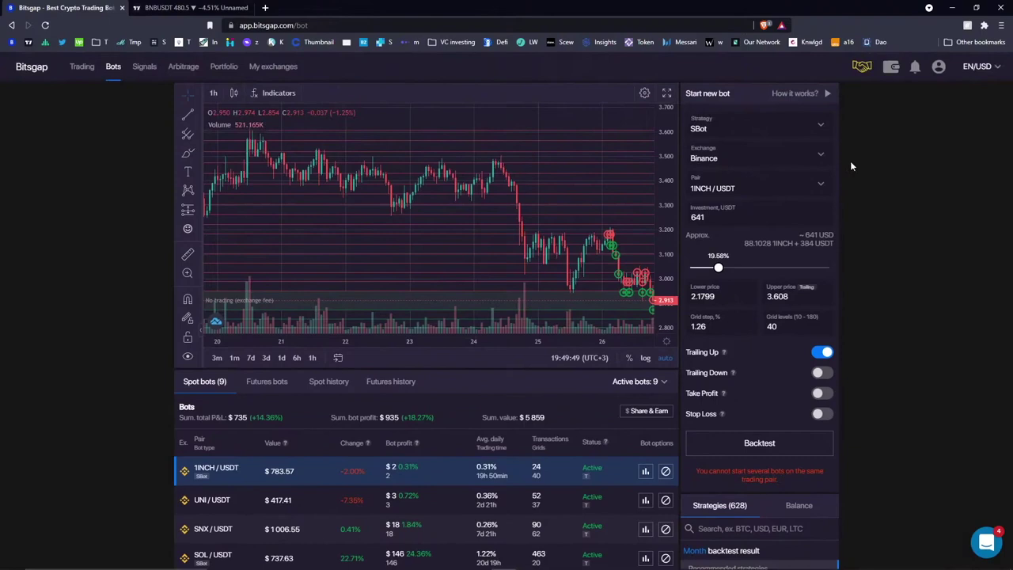
click(756, 165)
click(754, 265)
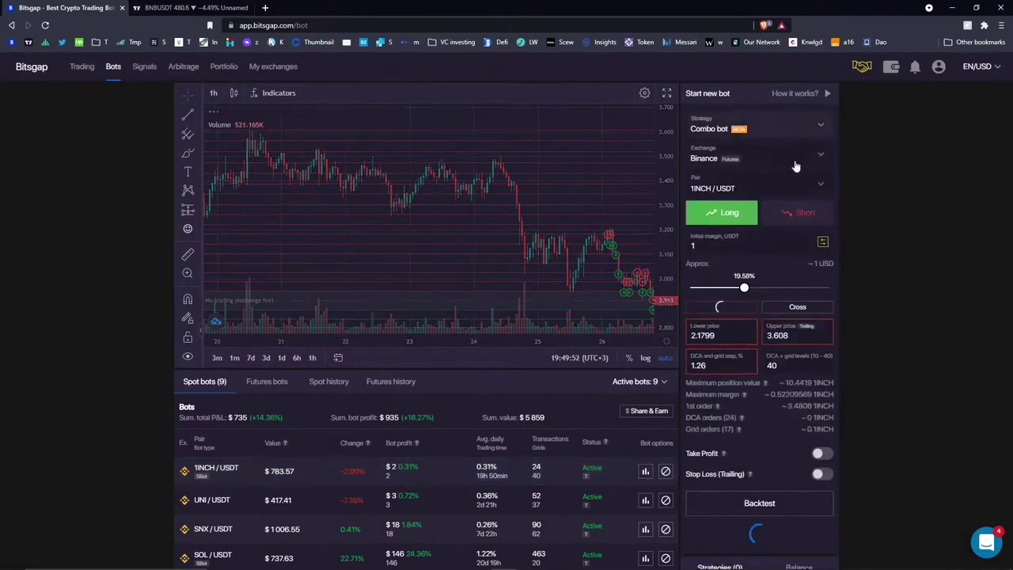
click(762, 161)
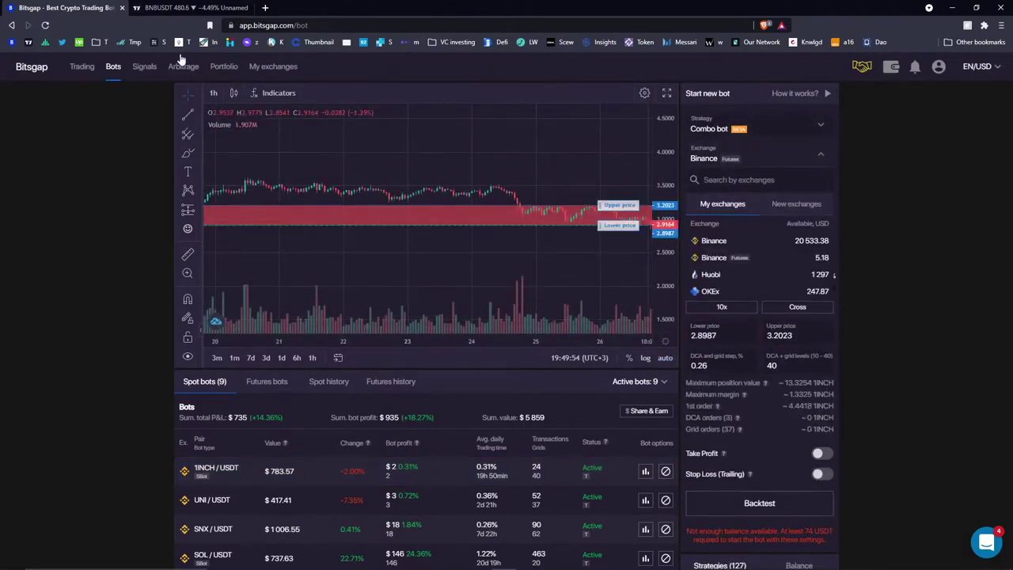
Look through the exchanges available for a new connection in My exchanges, dismiss the dialog, and return to the Bots page.
click(258, 69)
click(352, 106)
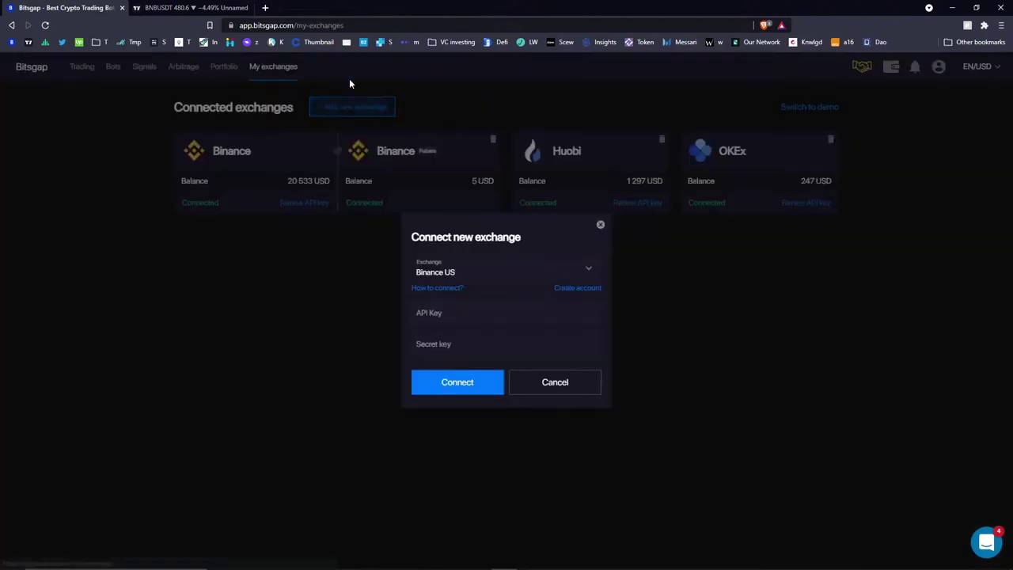
click(472, 271)
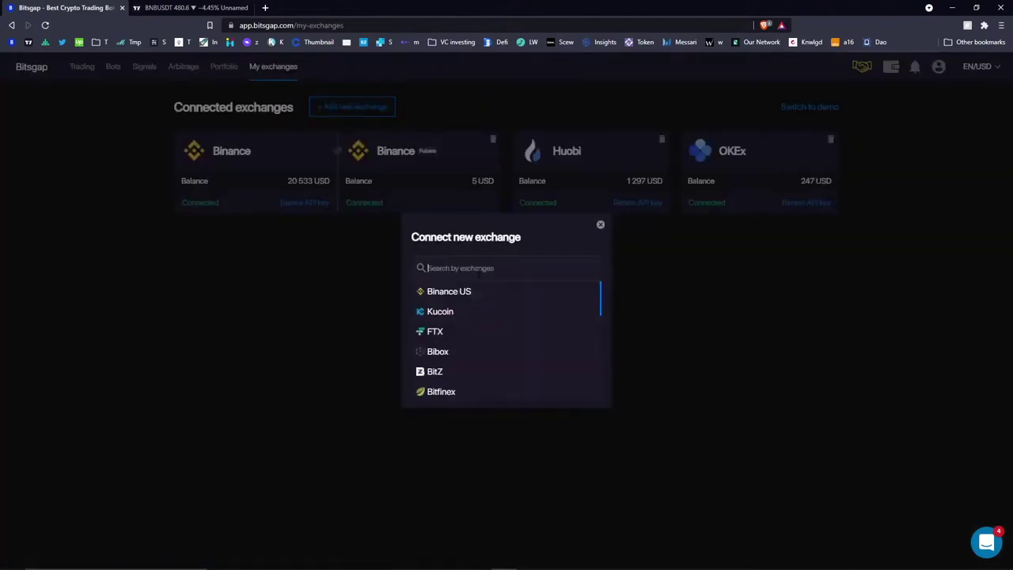
scroll(489, 294, down, 3)
scroll(490, 305, down, 3)
scroll(502, 367, up, 3)
scroll(500, 369, up, 5)
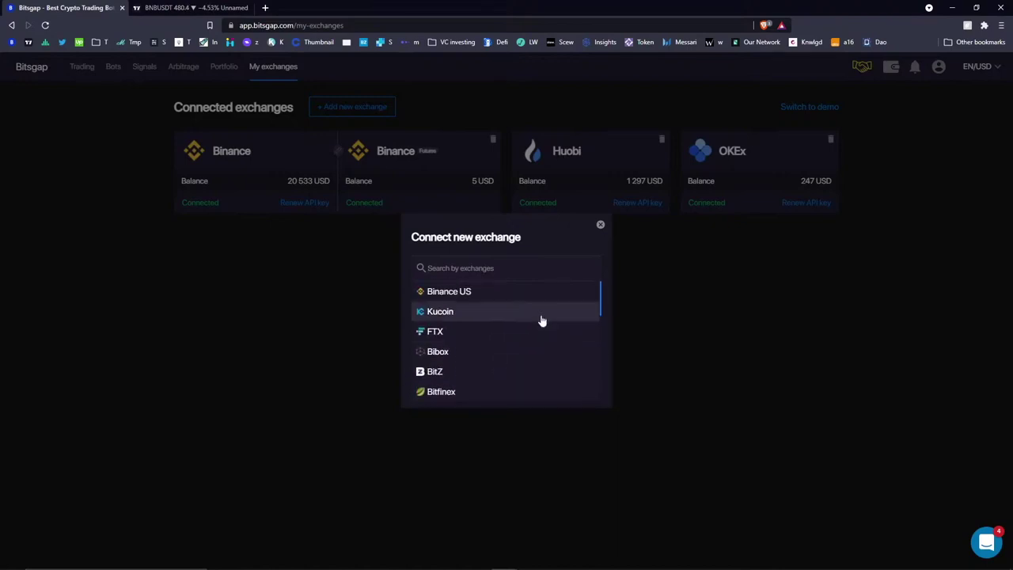
click(725, 298)
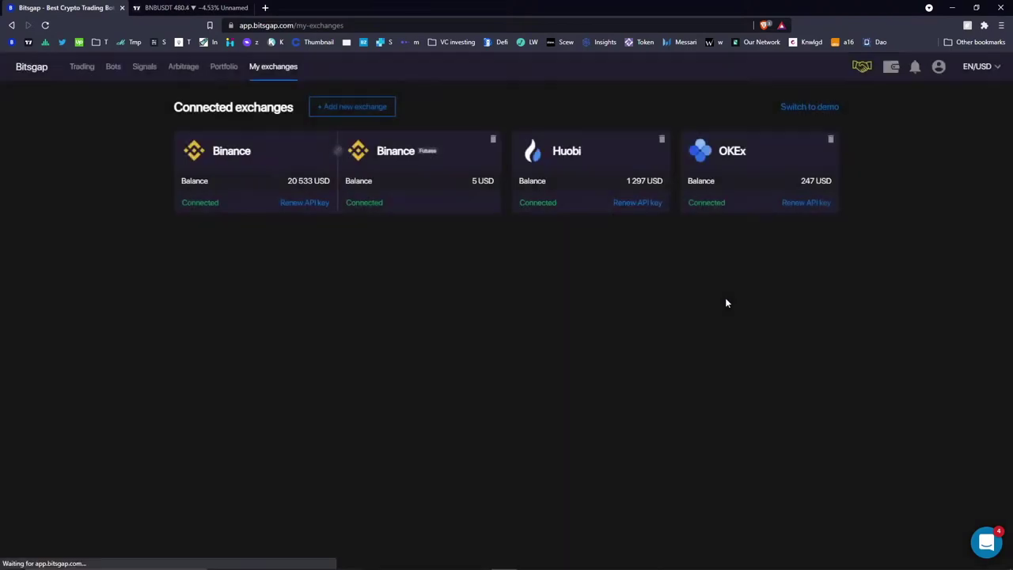
click(113, 67)
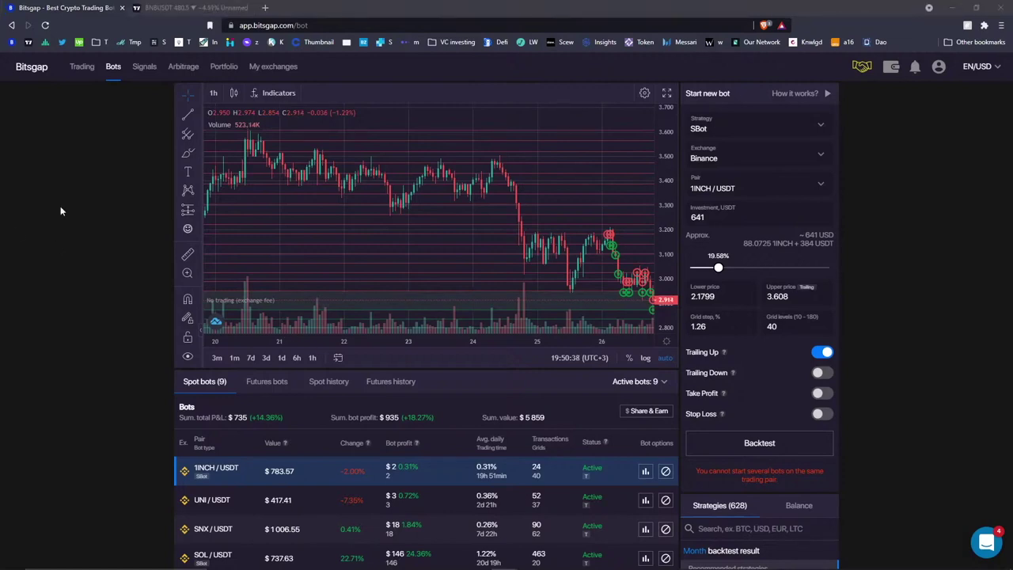
Open the SNX/USDT bot's details and compare its total P&L with values shown in SNX and in USDT.
click(108, 230)
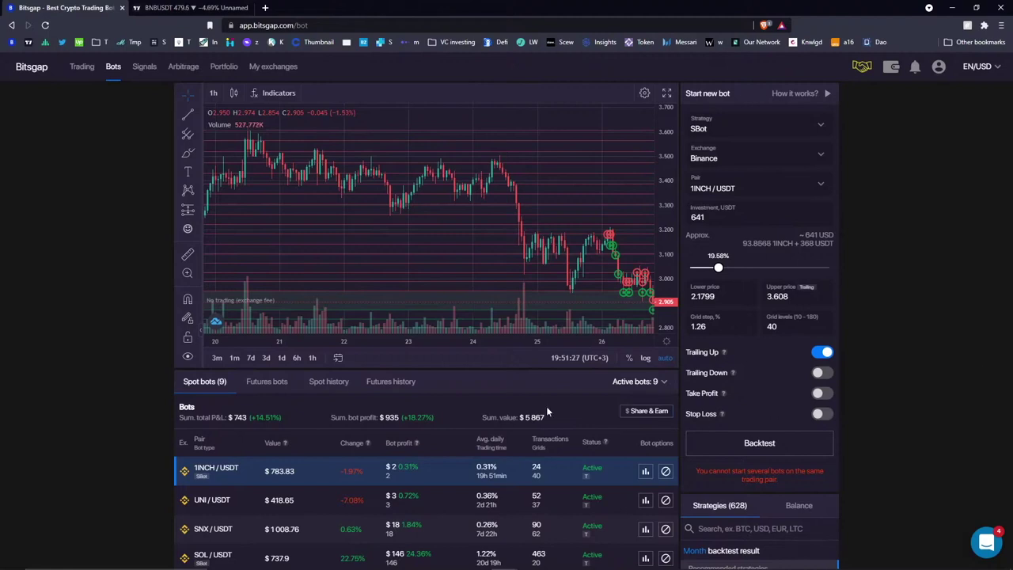
scroll(527, 395, down, 3)
scroll(530, 391, down, 2)
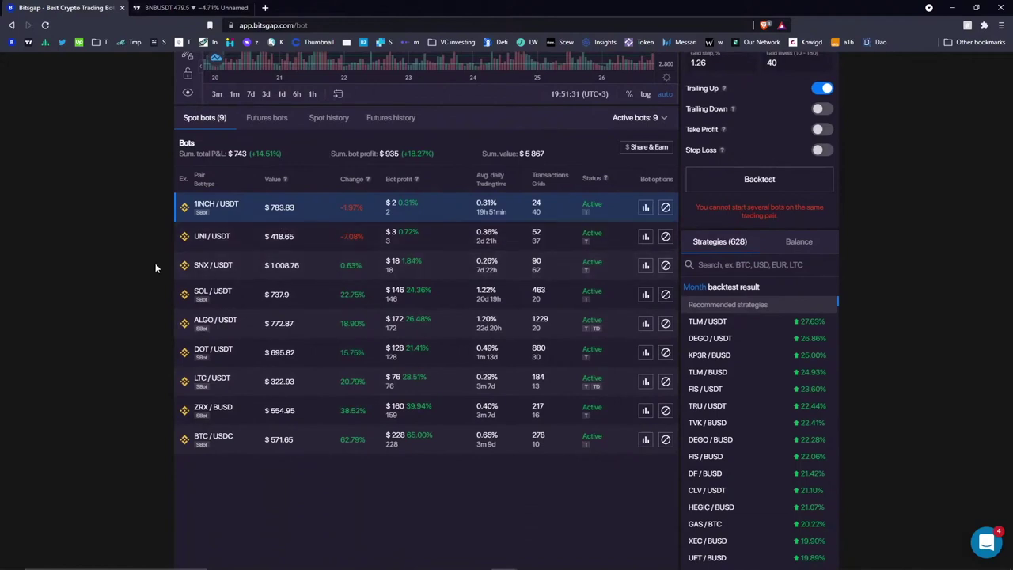
click(456, 273)
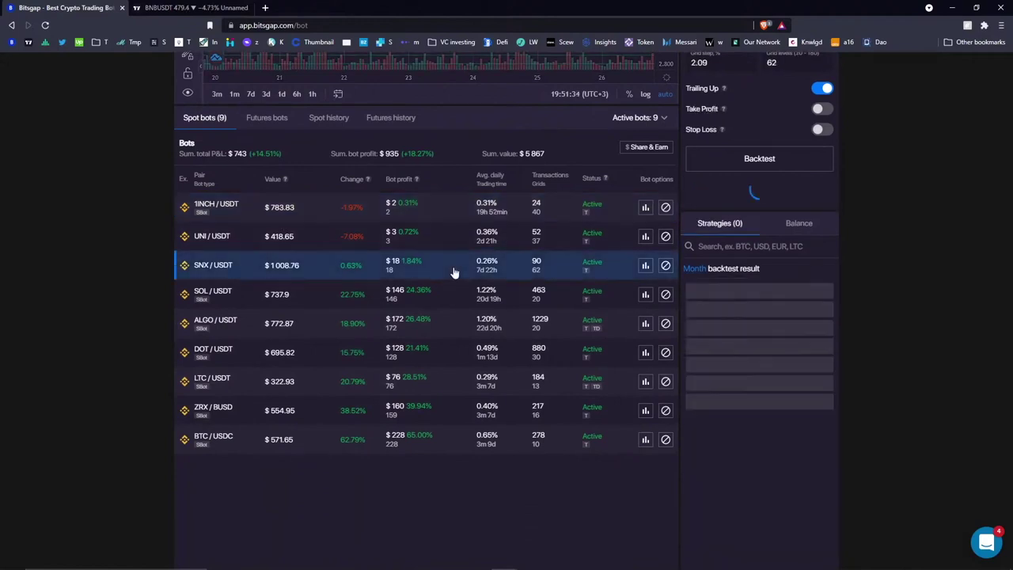
click(646, 267)
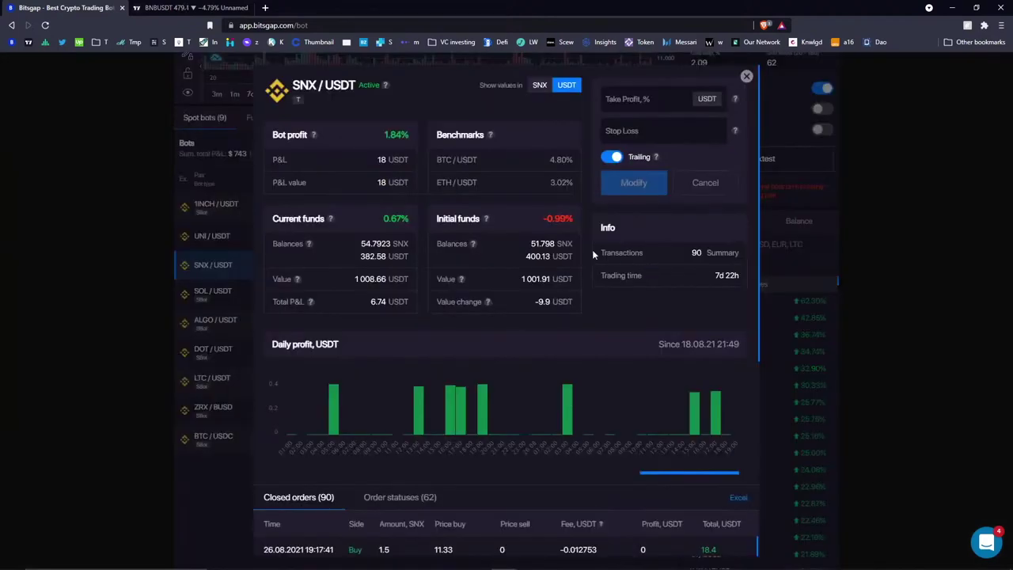
click(542, 88)
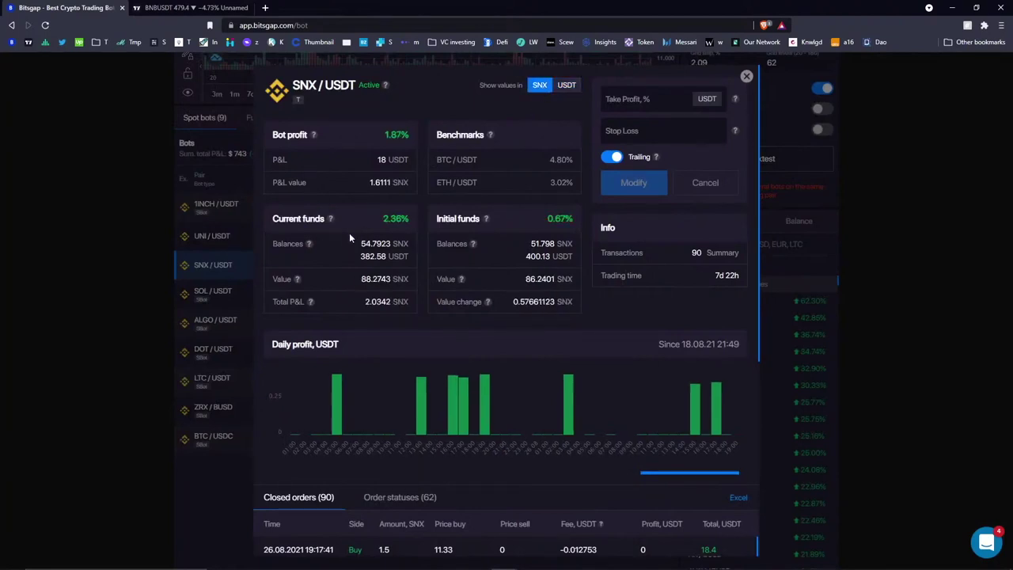
drag(310, 302, 391, 302)
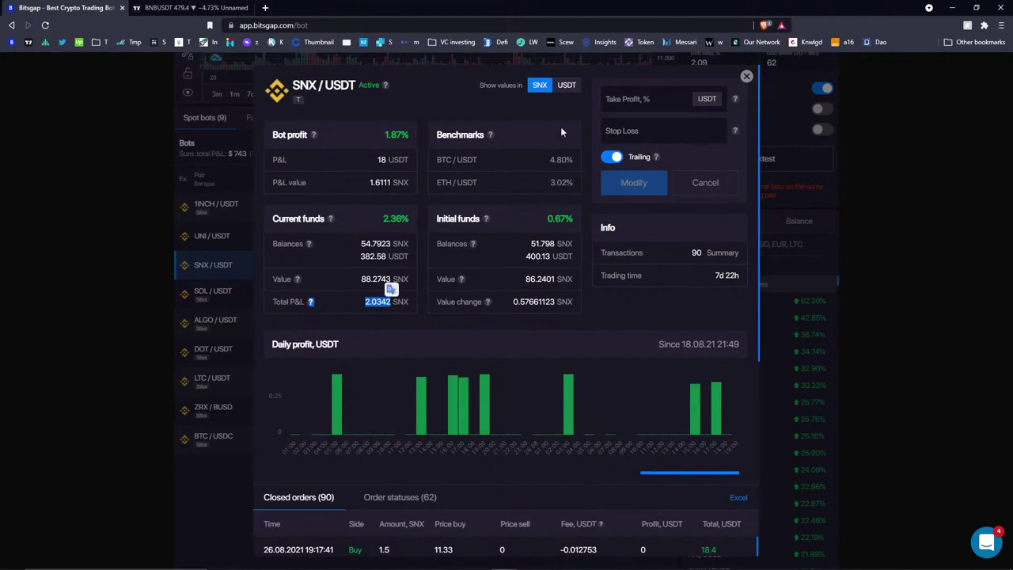
click(573, 91)
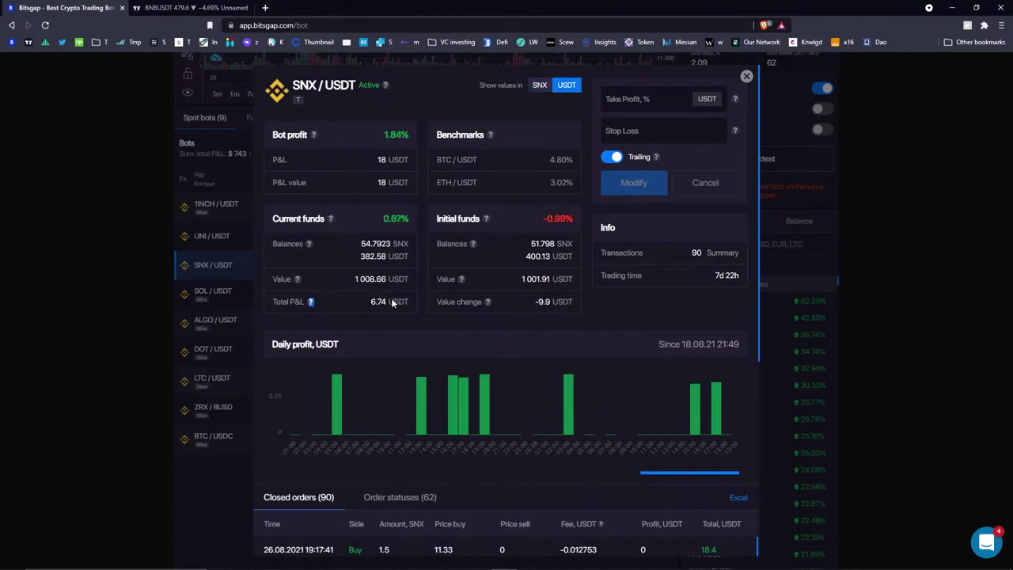
click(541, 85)
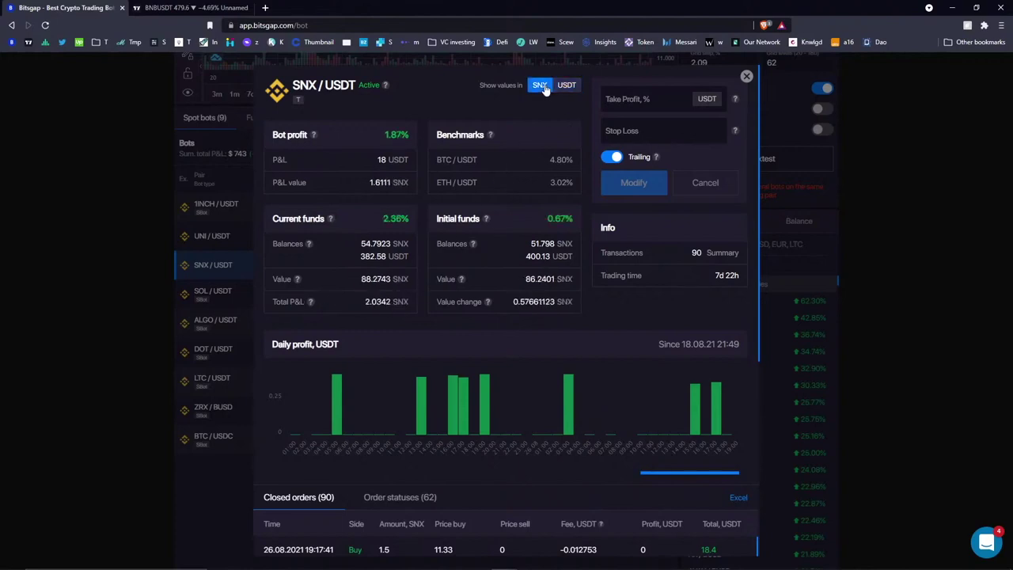
Highlight the SNX/USDT bot's total P&L in SNX and its initial funds figures, and close the details.
drag(311, 302, 391, 302)
click(388, 313)
drag(546, 218, 475, 242)
click(495, 182)
click(747, 77)
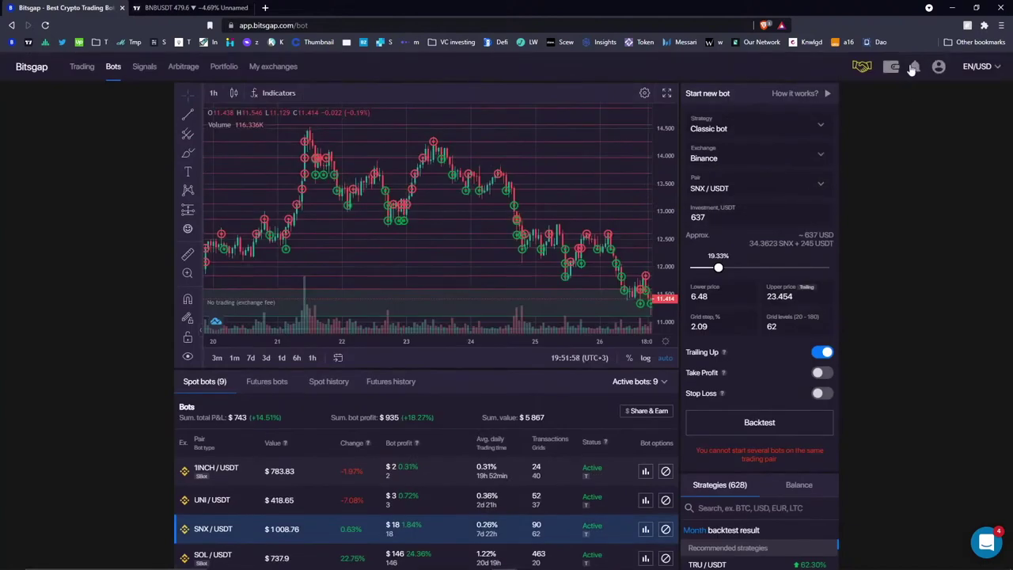
Switch the account to Demo mode and choose ADA/BTC as the new bot's pair.
click(939, 66)
click(929, 115)
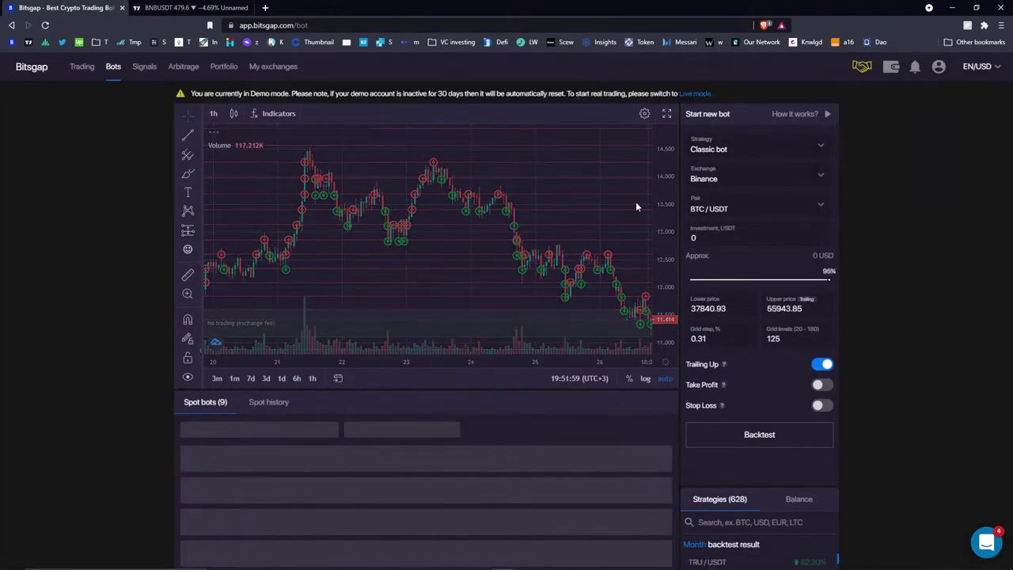
click(741, 208)
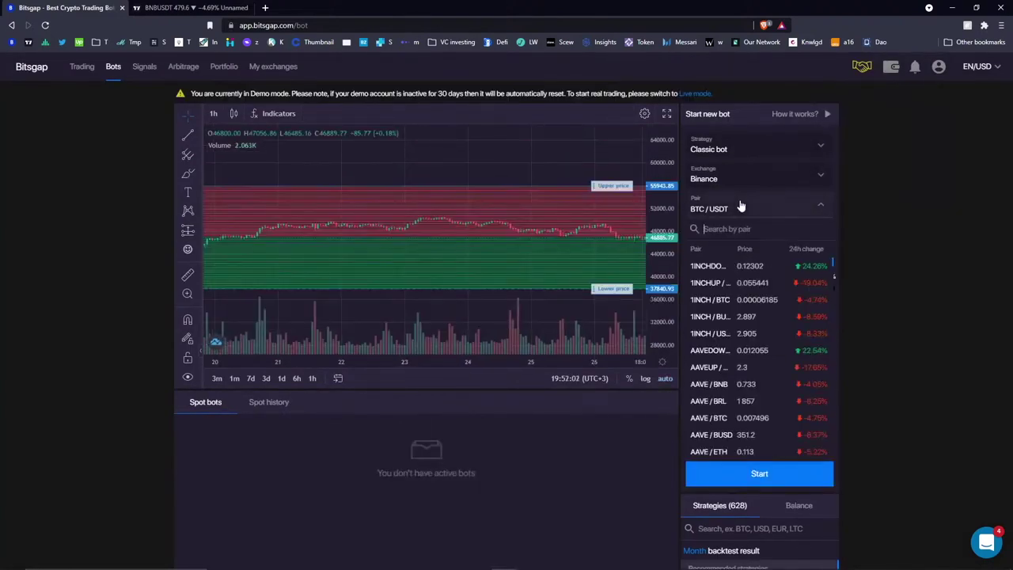
text(ADA/BTC)
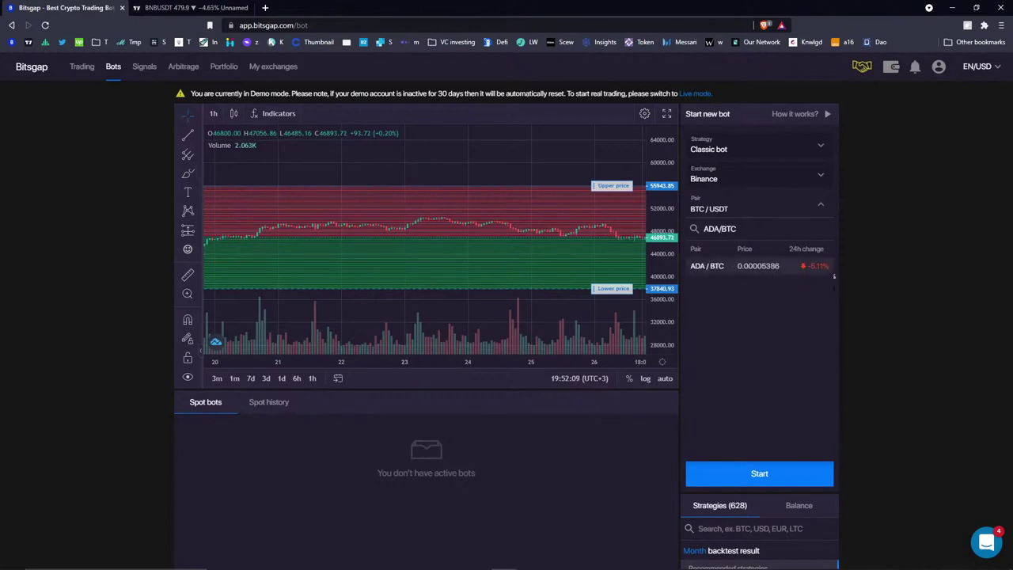
click(769, 269)
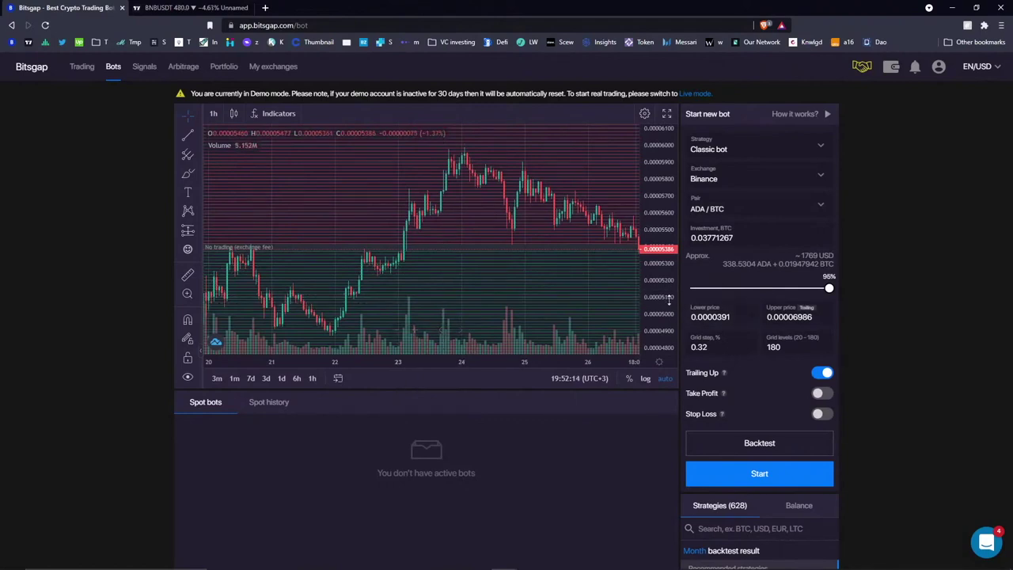
Set the ADA/BTC bot's lower price to 0.00004074 and start it, approving the market purchase of the required ADA.
scroll(399, 379, down, 1)
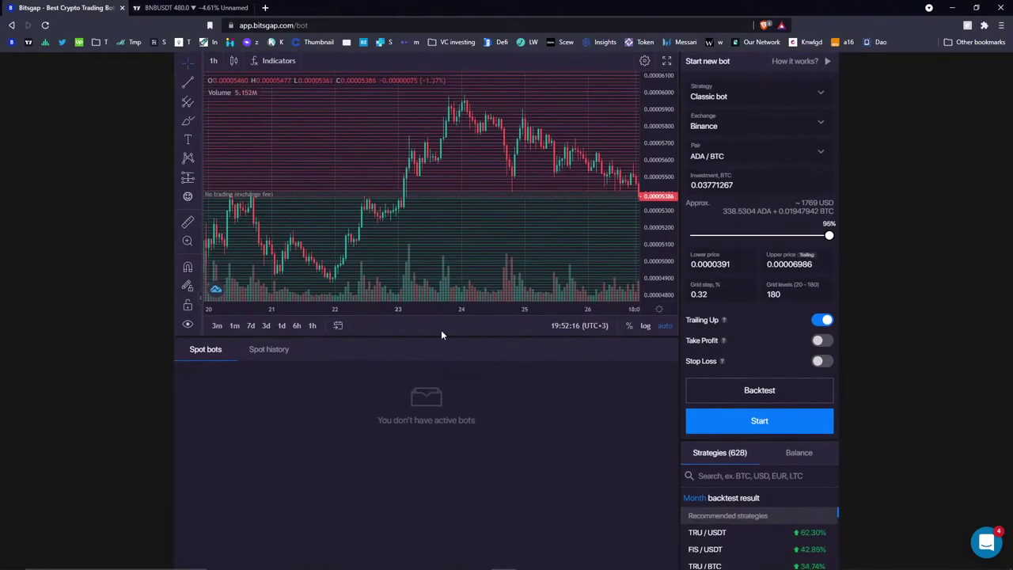
scroll(443, 392, up, 1)
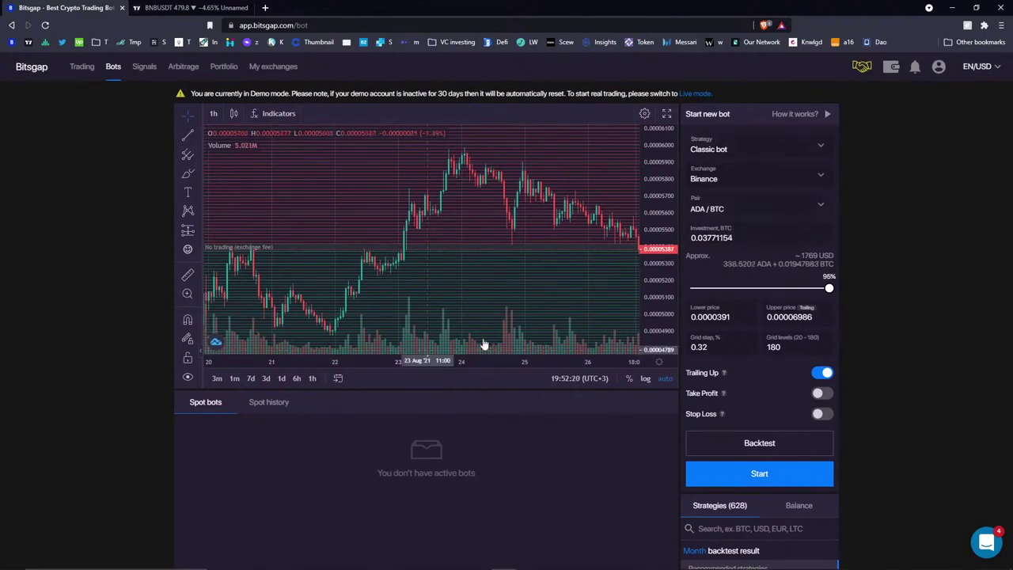
scroll(517, 262, down, 4)
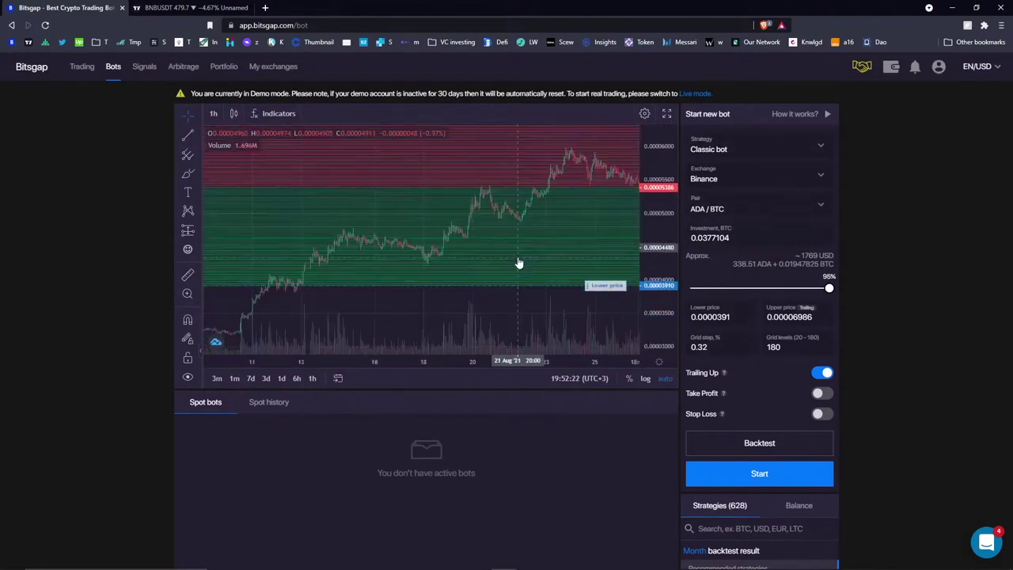
scroll(625, 230, down, 1)
scroll(625, 230, up, 1)
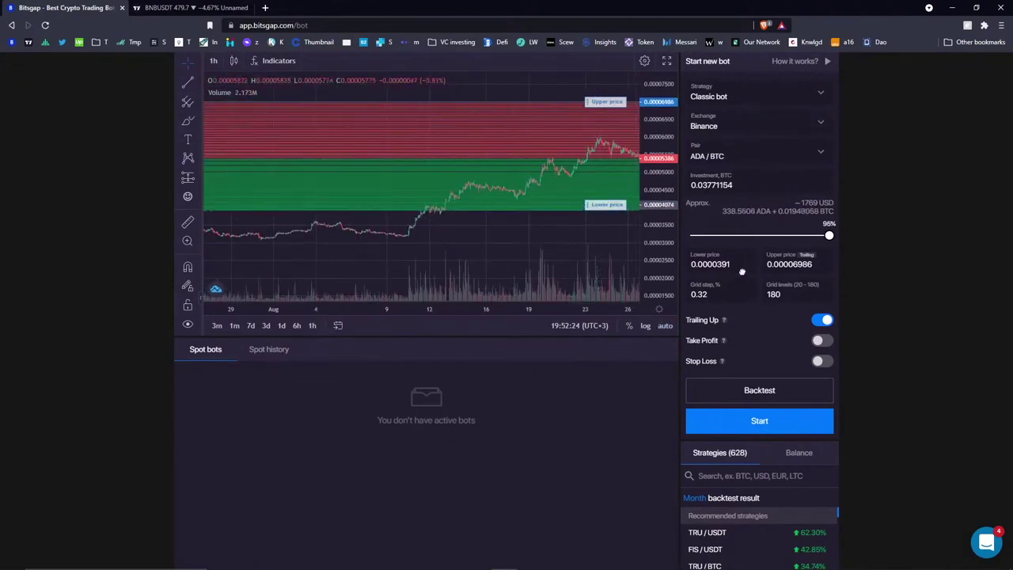
click(772, 426)
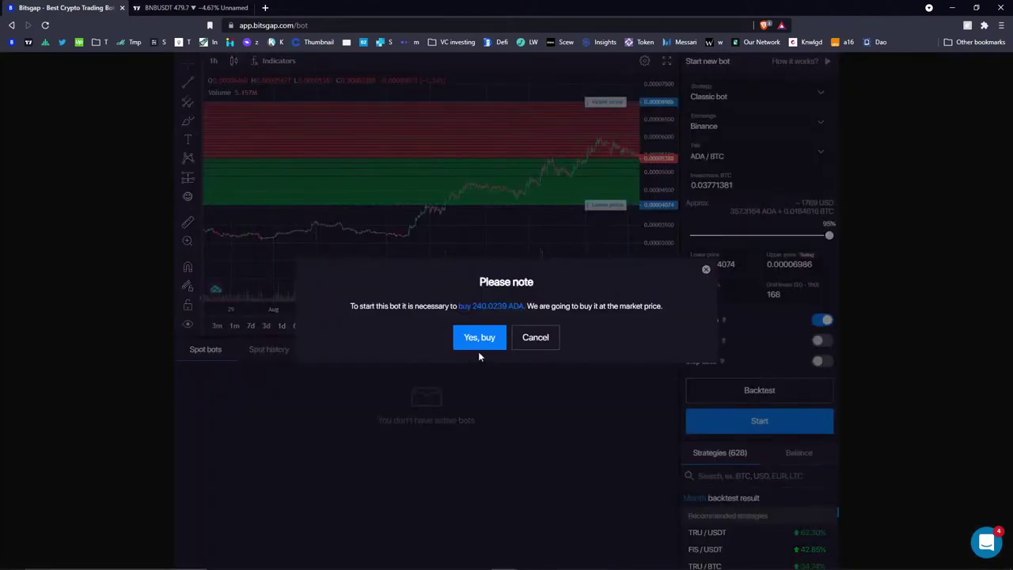
click(478, 339)
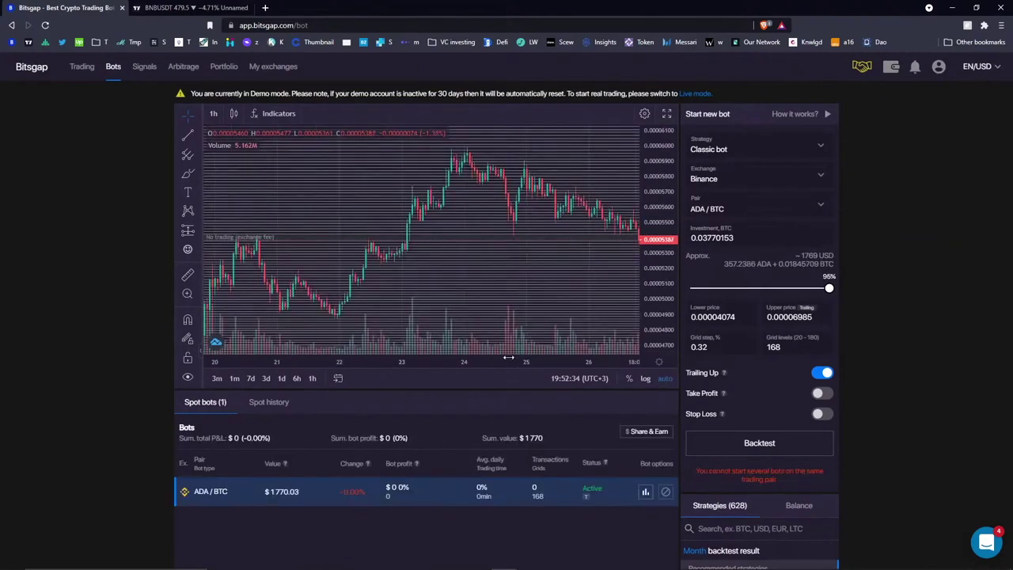
Open the ADA/BTC bot's details and compare its funds with values shown in BTC, ADA and USD.
click(645, 493)
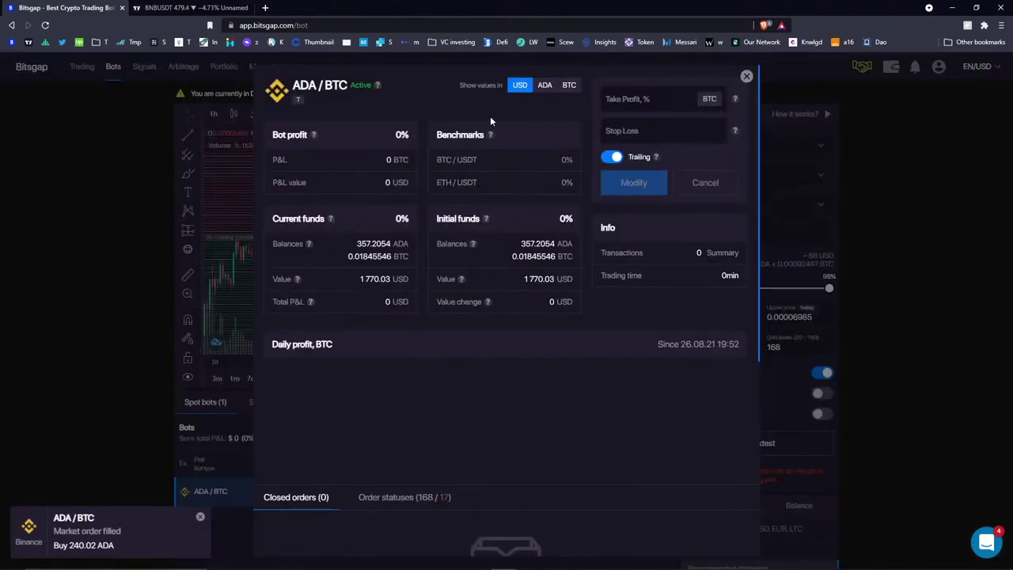
click(569, 84)
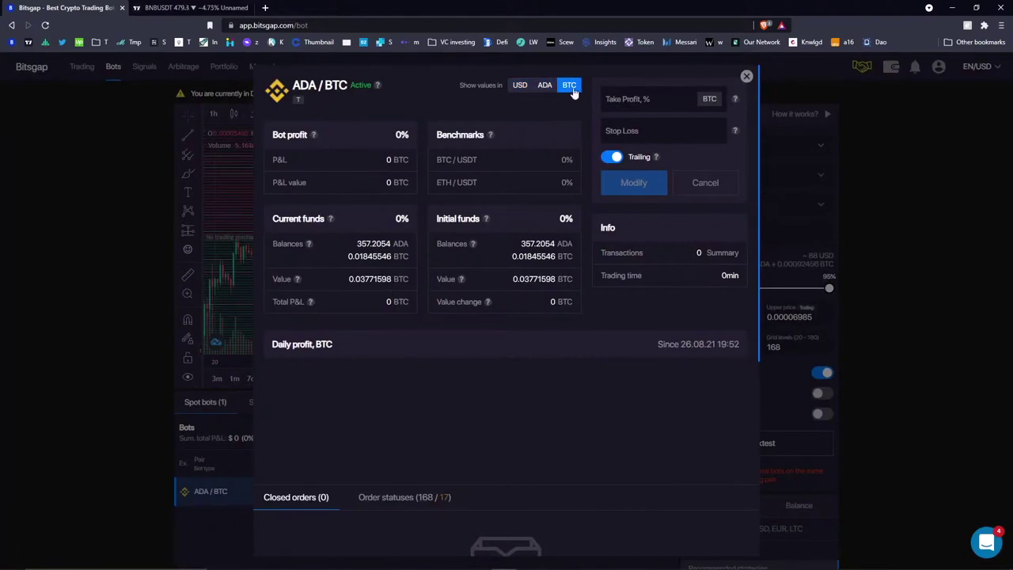
click(512, 85)
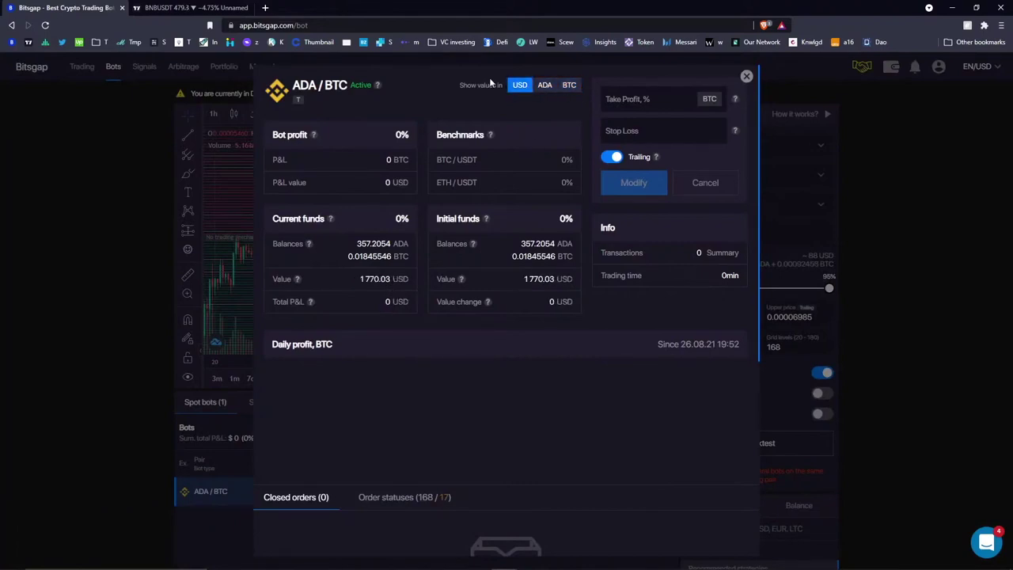
drag(293, 86, 348, 85)
click(475, 87)
click(578, 90)
click(544, 87)
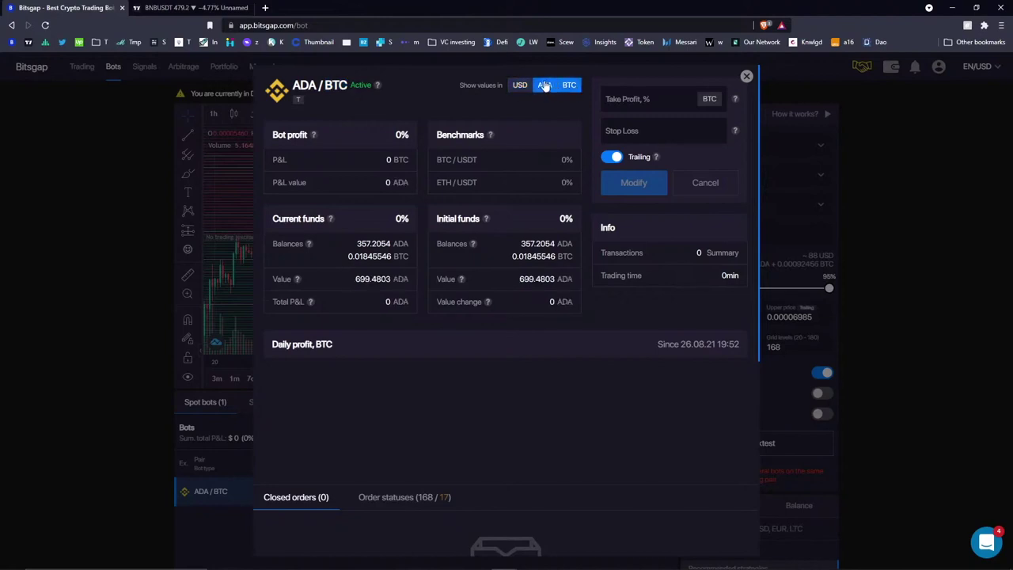
click(521, 89)
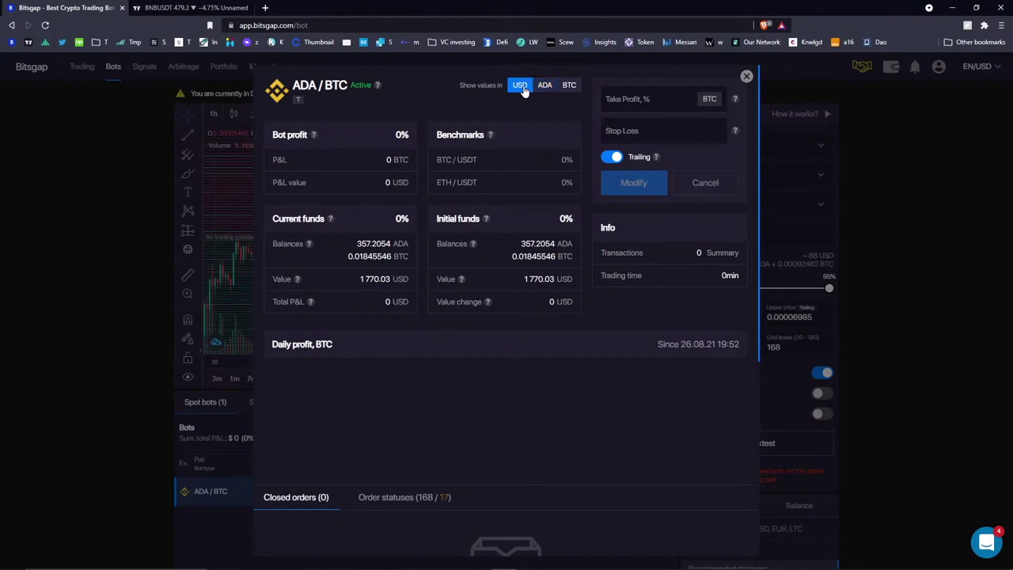
Show the ADA/BTC bot's values in BTC, highlight the pair name, return the values to USD and close the details.
click(576, 87)
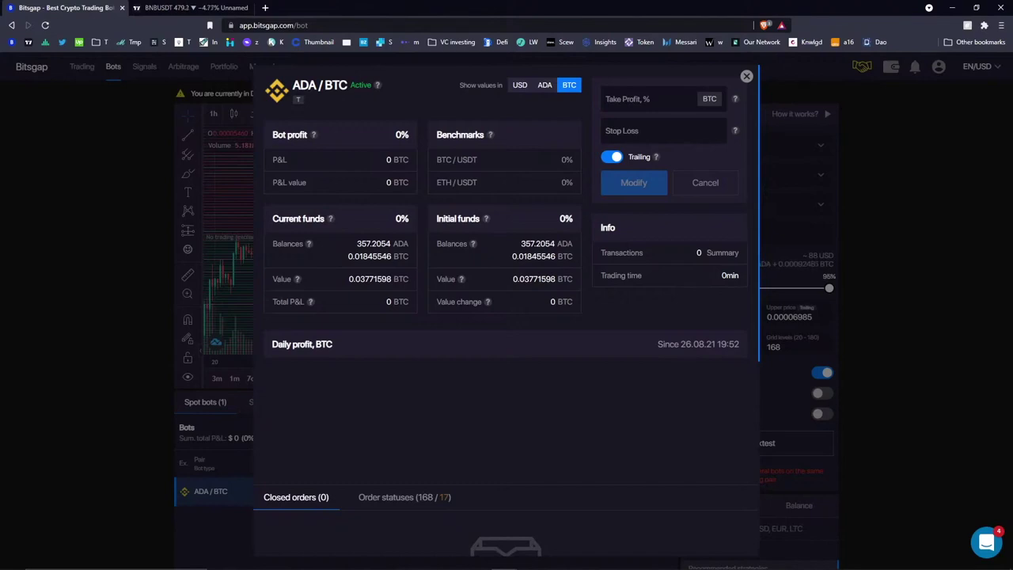
drag(294, 85, 347, 86)
click(341, 100)
click(519, 86)
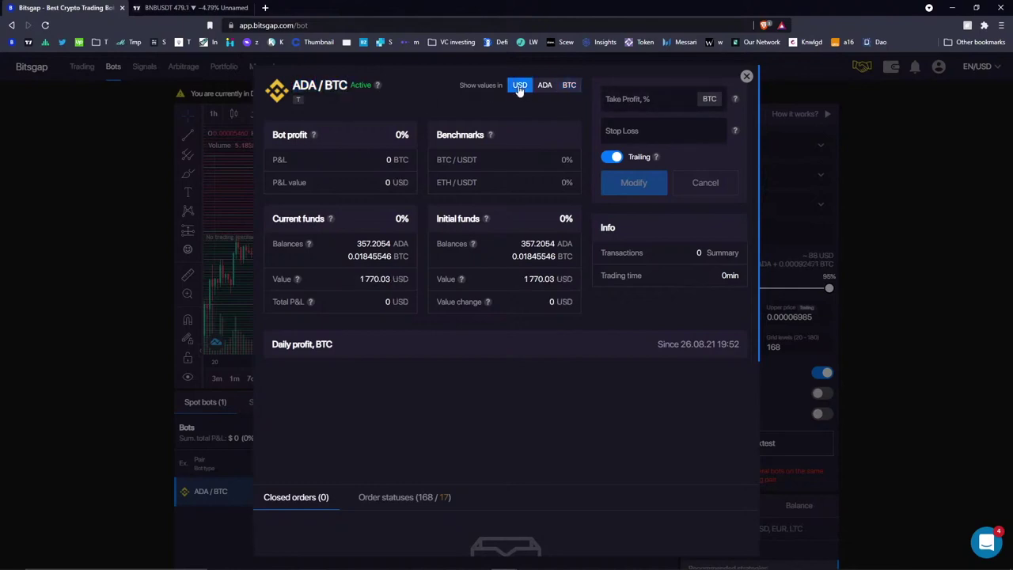
click(746, 76)
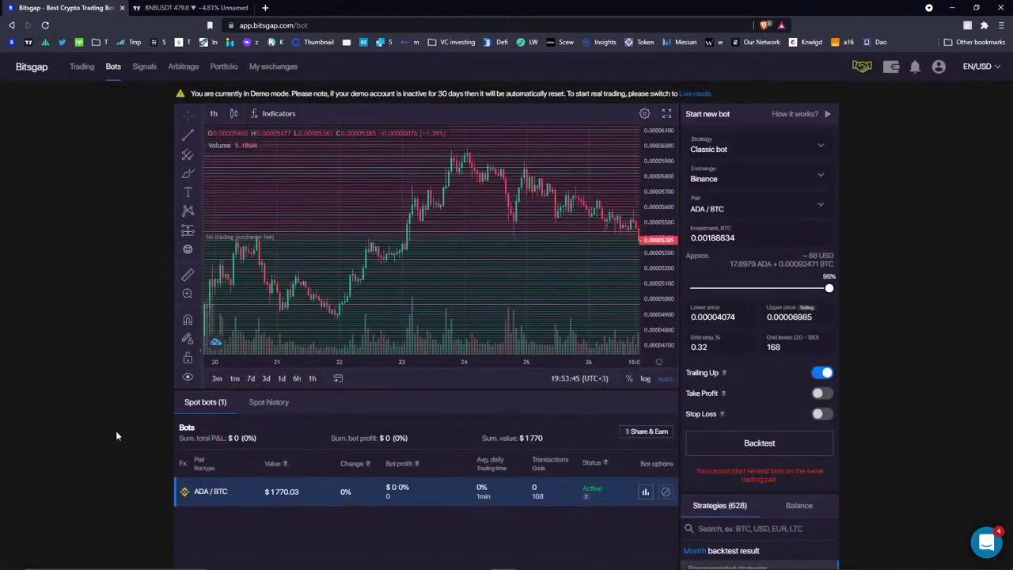
Turn Demo mode off and set the account's display currency to JPY.
mouse_move(946, 69)
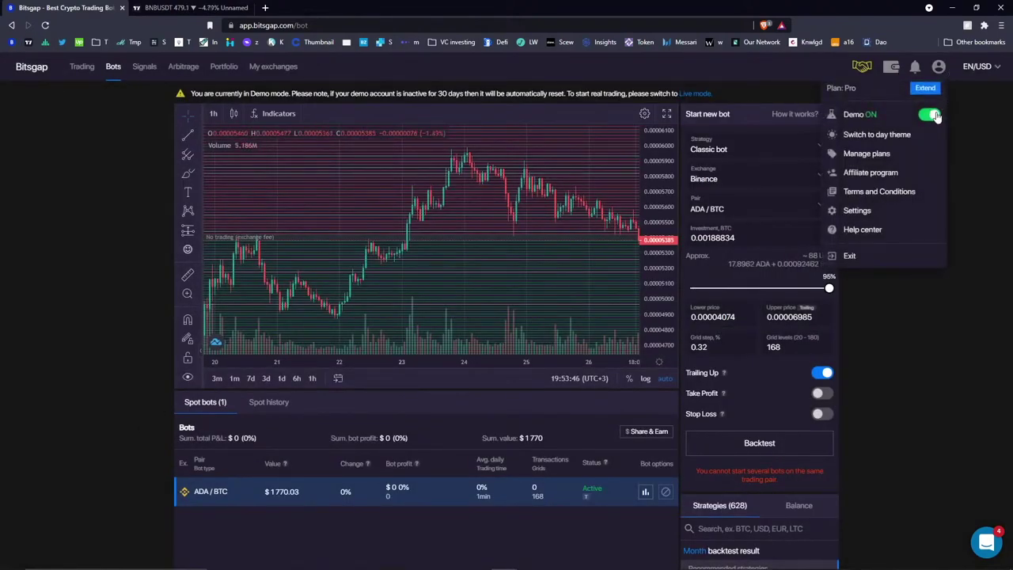
click(931, 115)
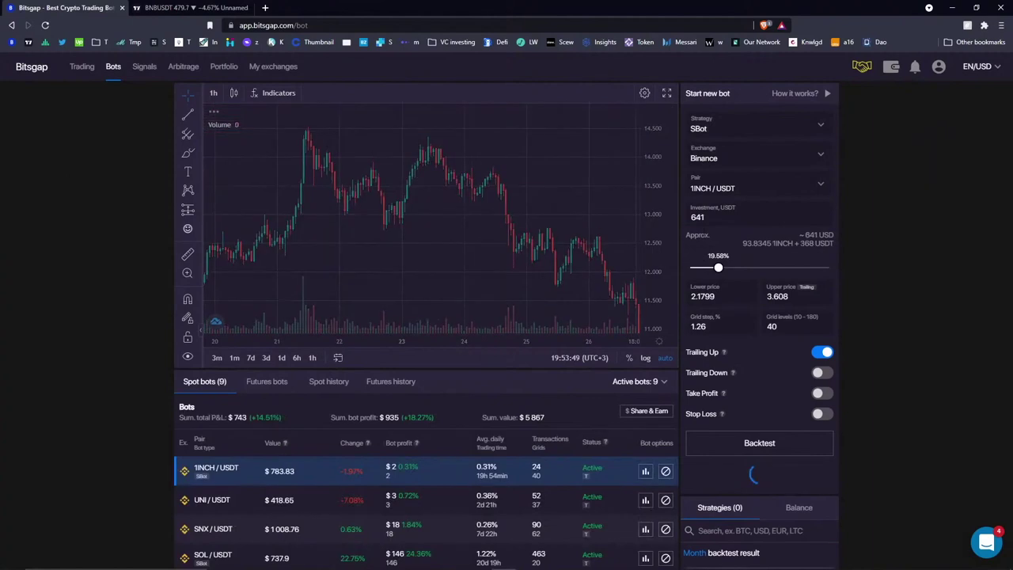
mouse_move(978, 68)
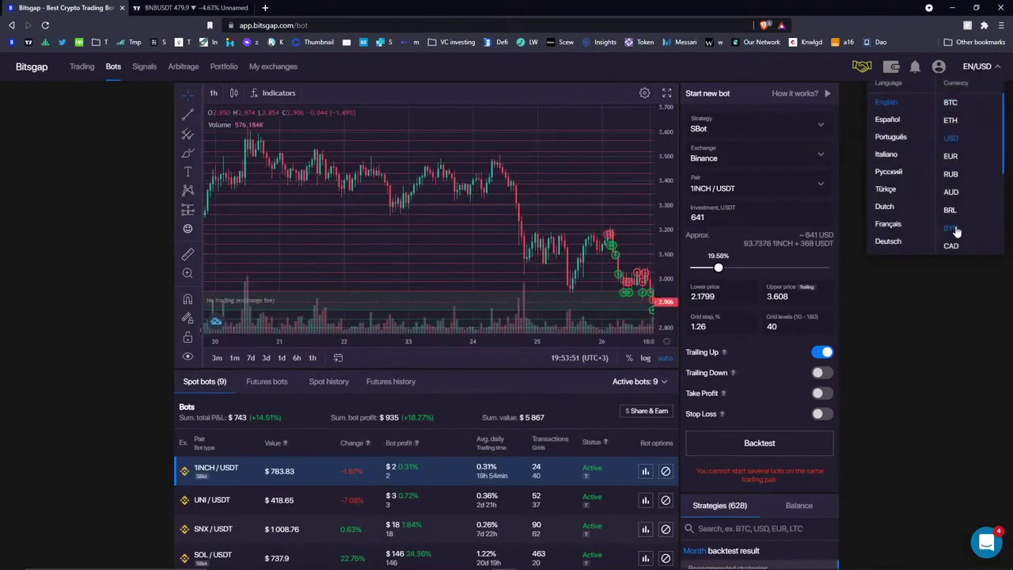
scroll(955, 237, down, 2)
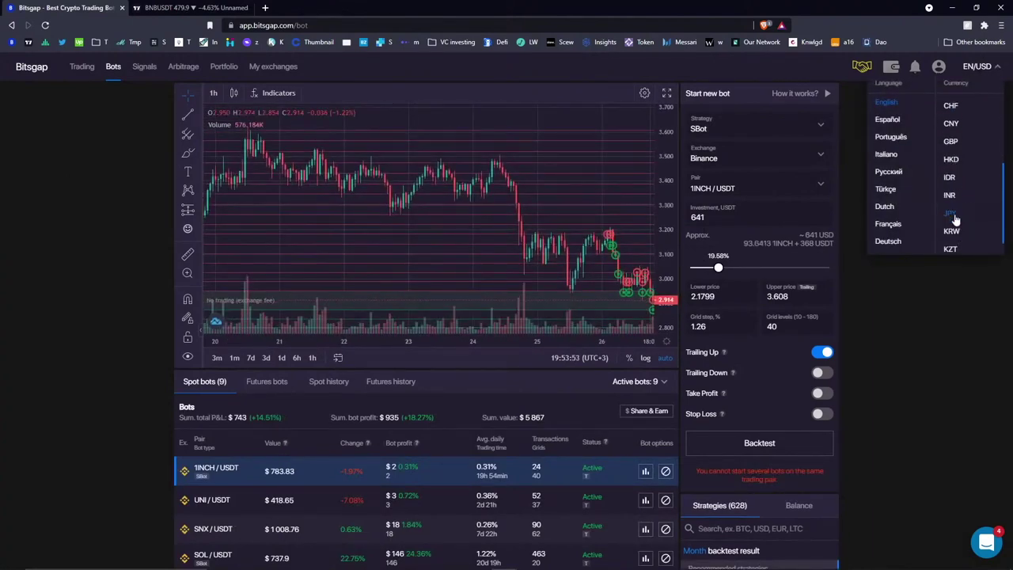
click(952, 215)
Open the 1INCH/USDT bot's details, highlight the option showing its values in JPY, and close them.
scroll(467, 379, down, 1)
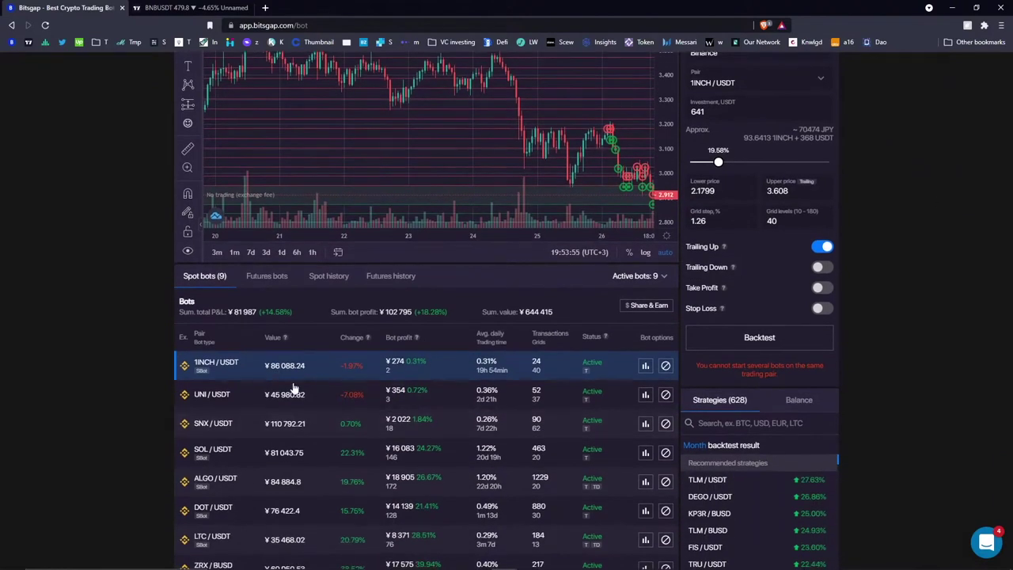
scroll(285, 349, down, 1)
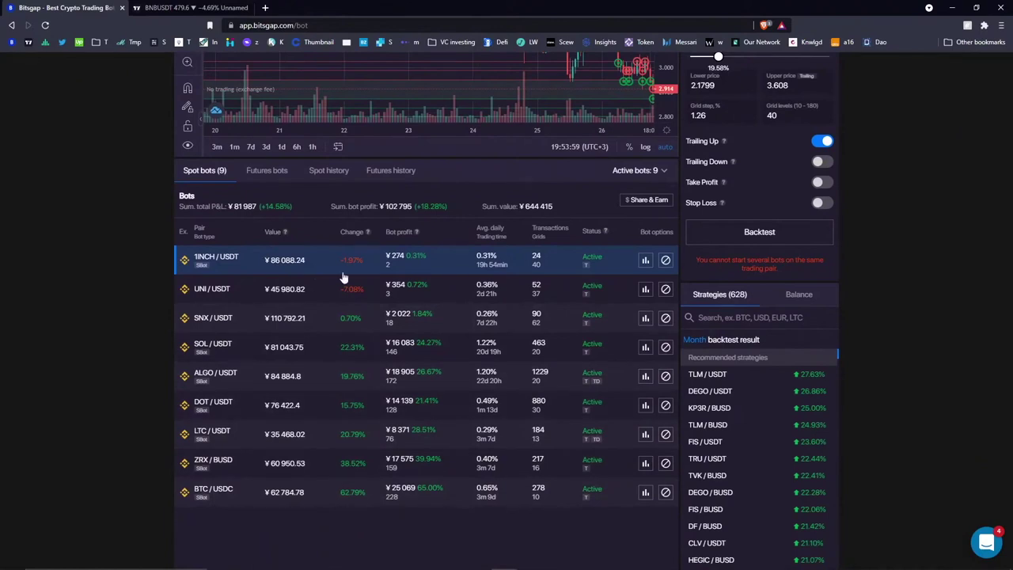
click(645, 262)
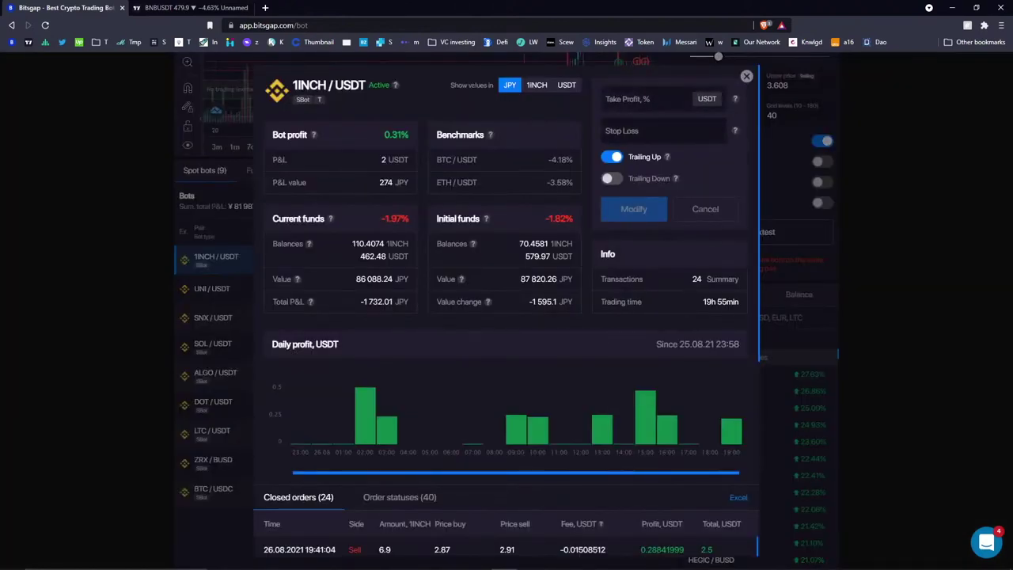
drag(450, 84, 511, 92)
click(747, 76)
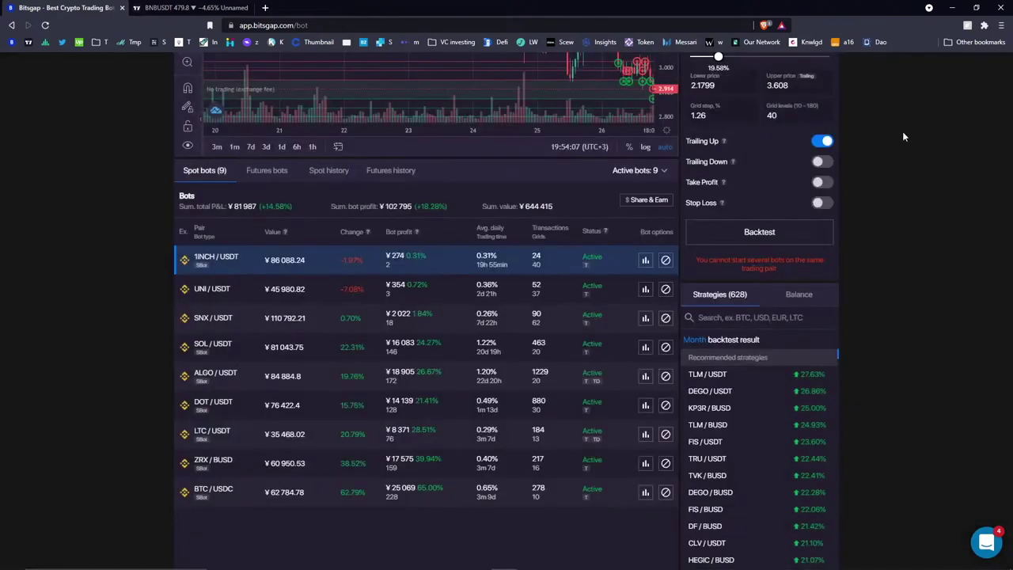
Open the exchange balances overview in JPY, highlight the total and close the overview.
scroll(903, 131, up, 3)
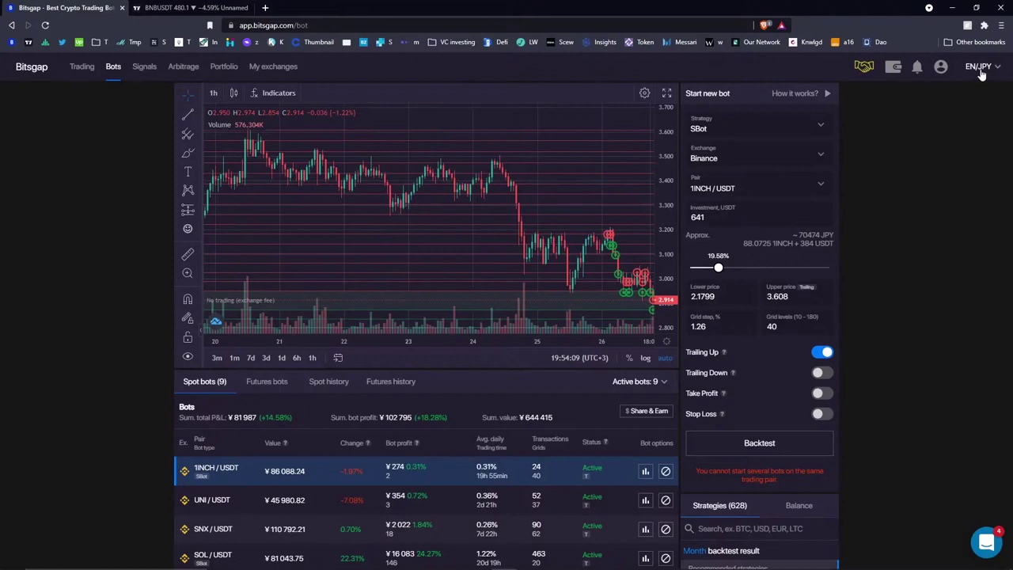
click(892, 67)
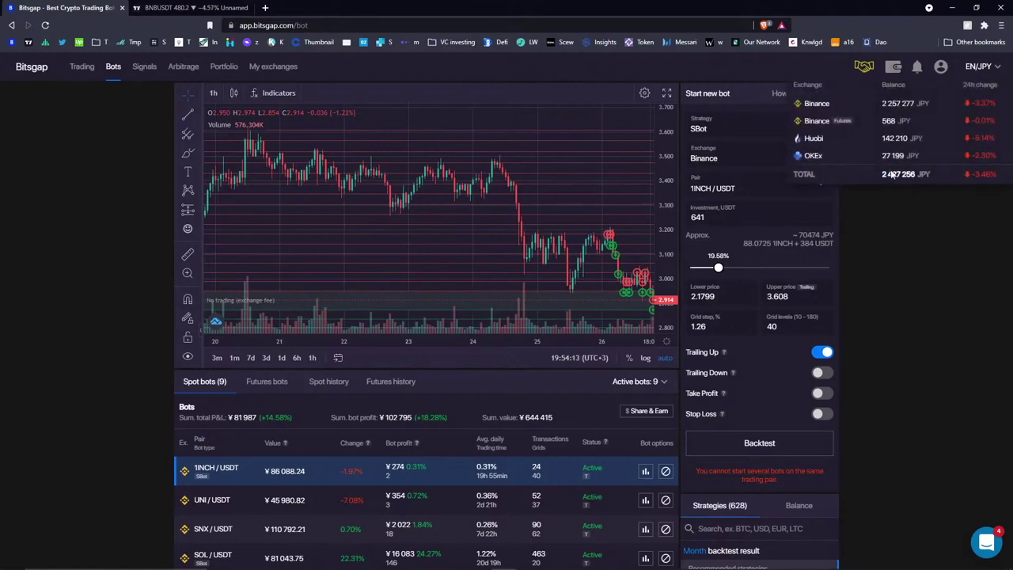
double_click(893, 174)
click(935, 211)
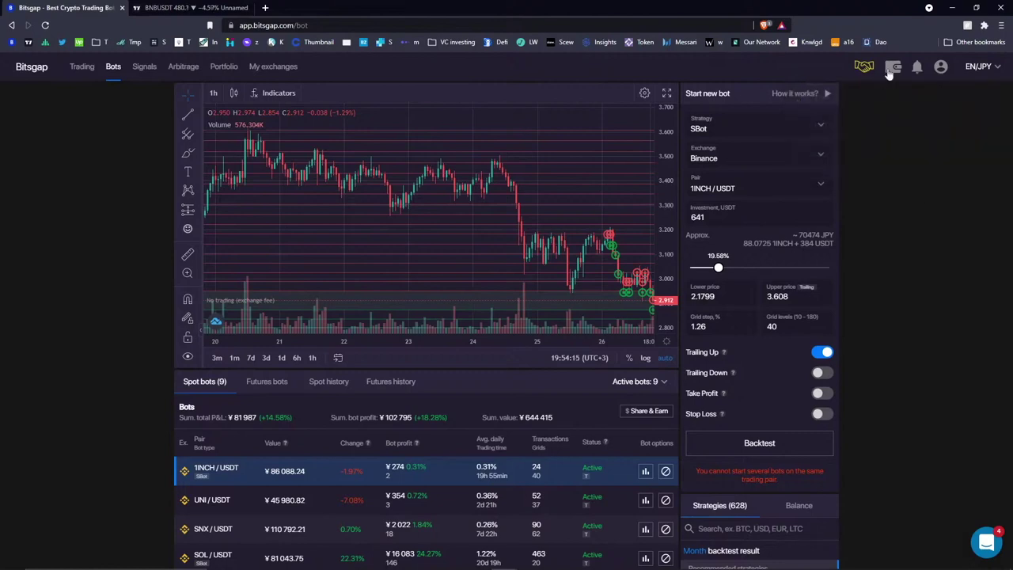
click(892, 70)
click(920, 216)
Set the account's display currency to RUB and check the bot values and exchange balances in it.
click(967, 66)
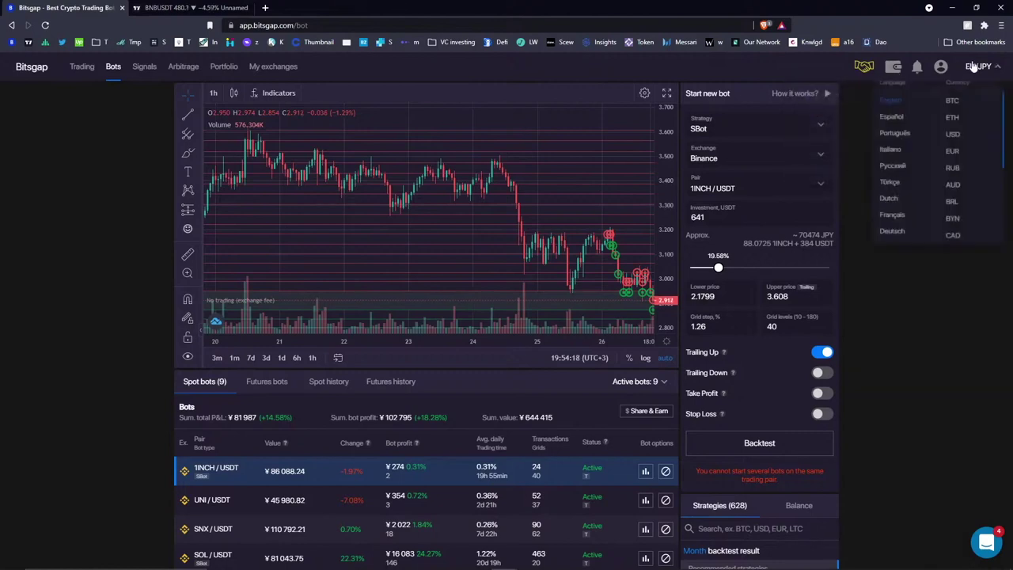
click(953, 174)
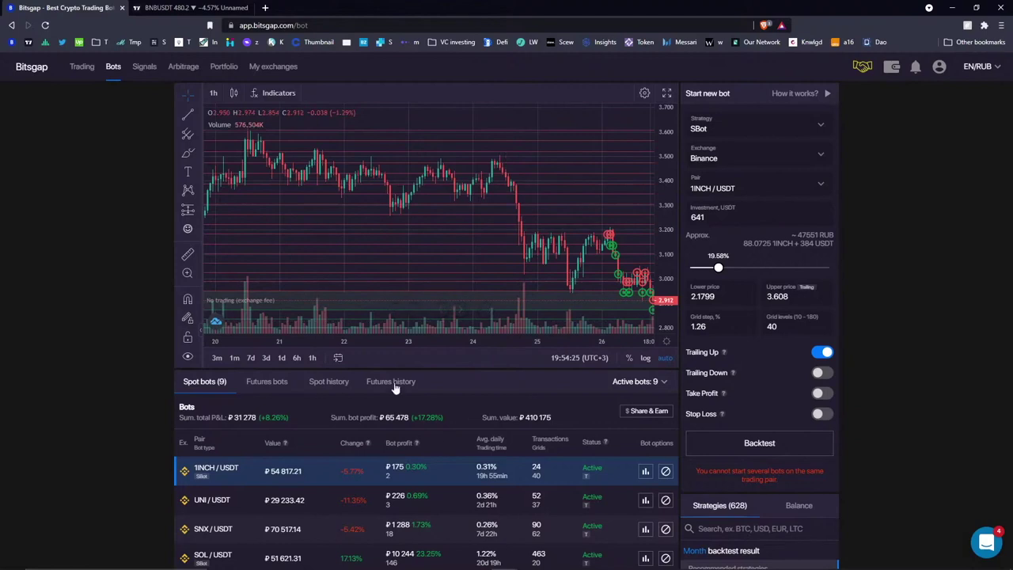
scroll(308, 404, down, 2)
scroll(288, 451, up, 2)
mouse_move(892, 68)
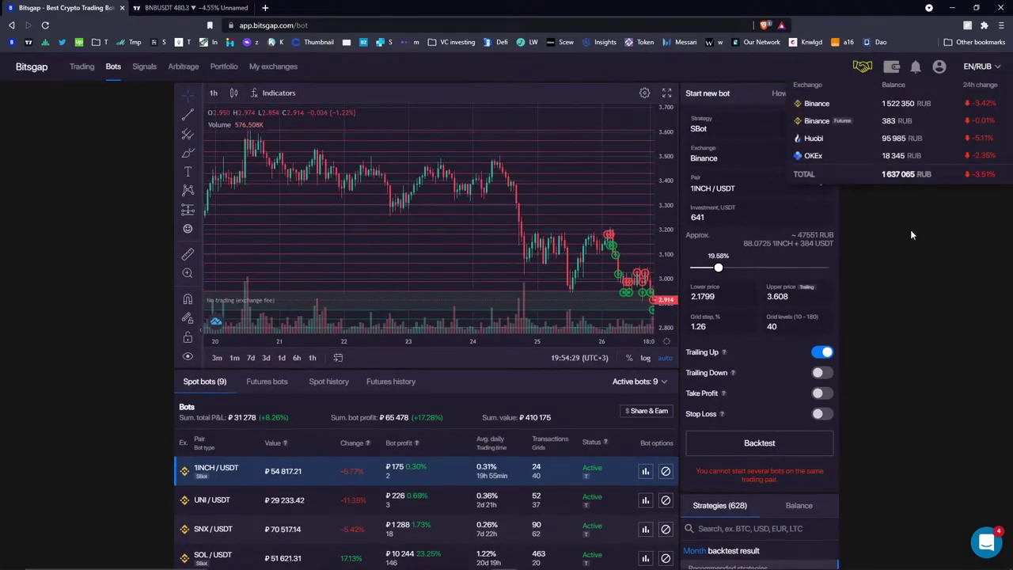
mouse_move(939, 67)
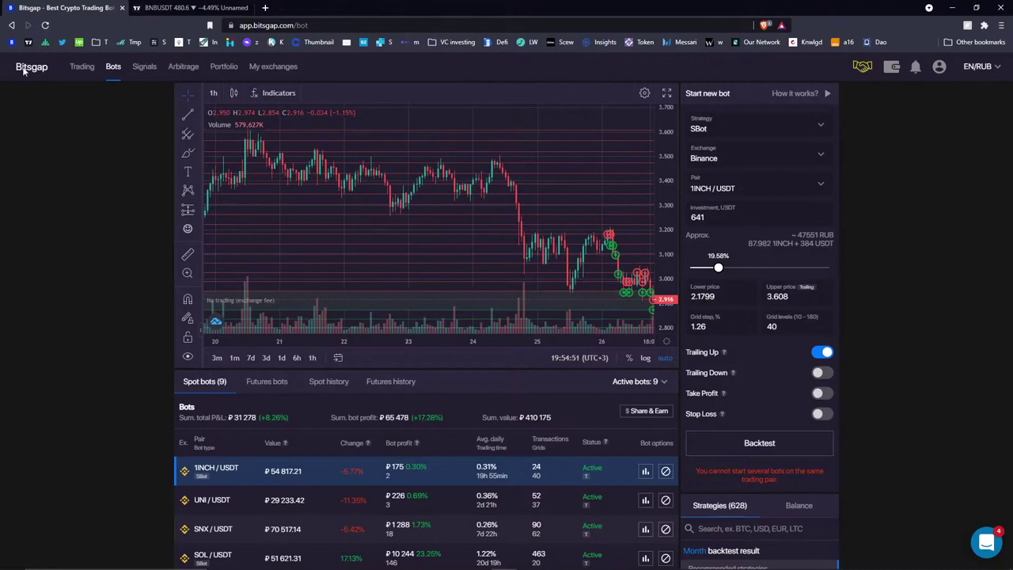
Turn on Trailing Down in the 1INCH/USDT bot setup and compare its grid with the longer price history.
click(760, 190)
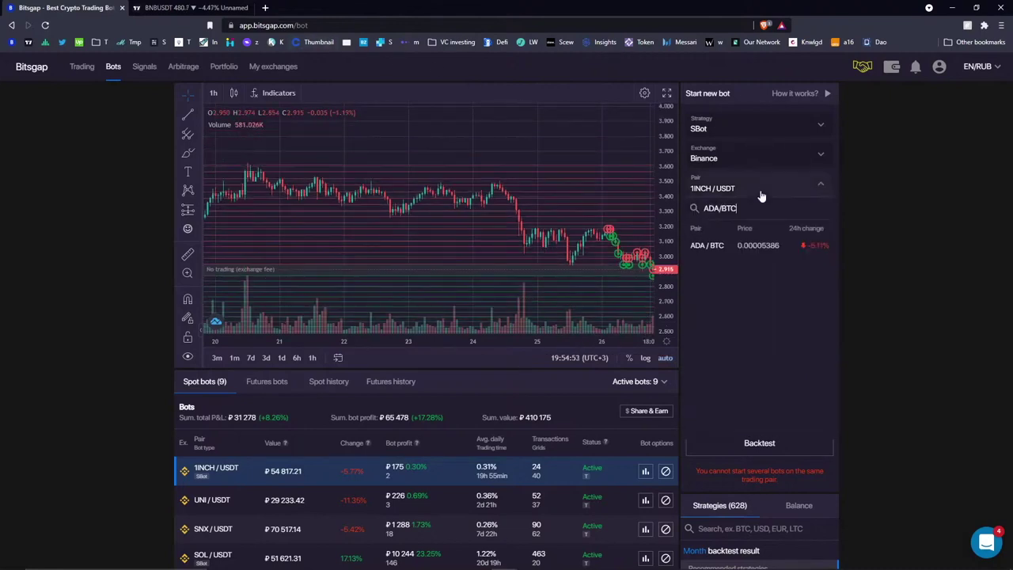
click(901, 184)
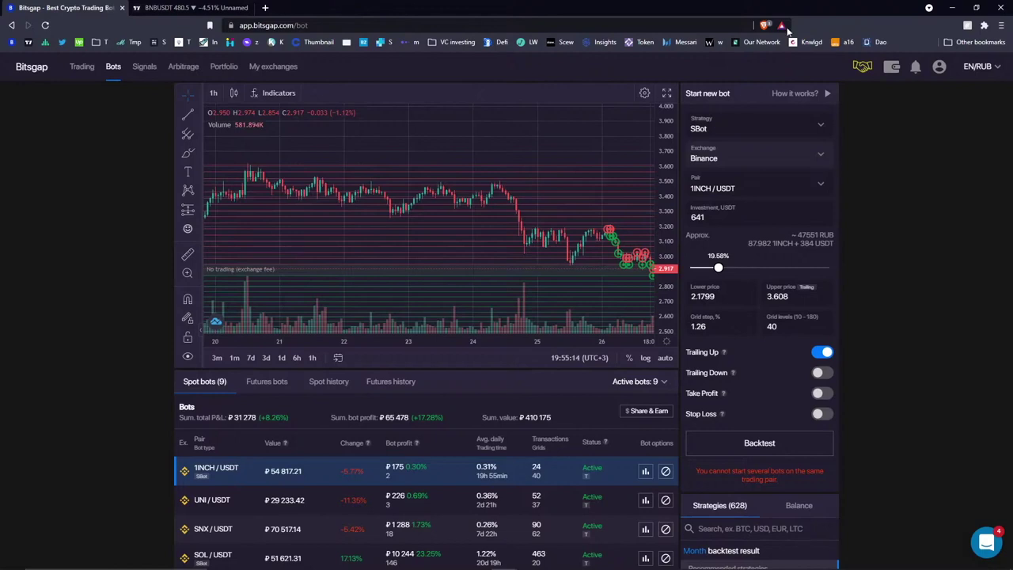
drag(539, 148, 416, 151)
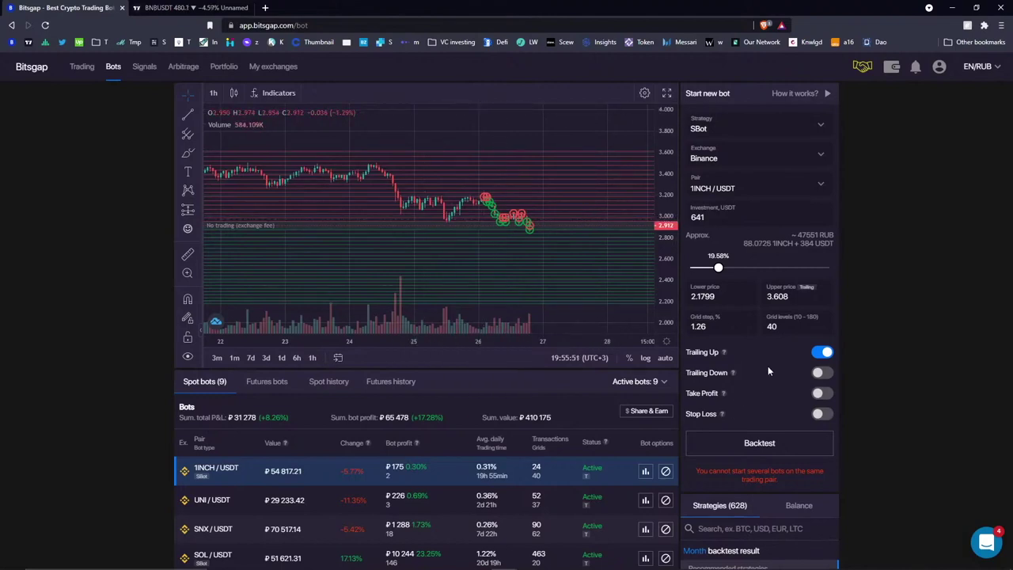
click(818, 374)
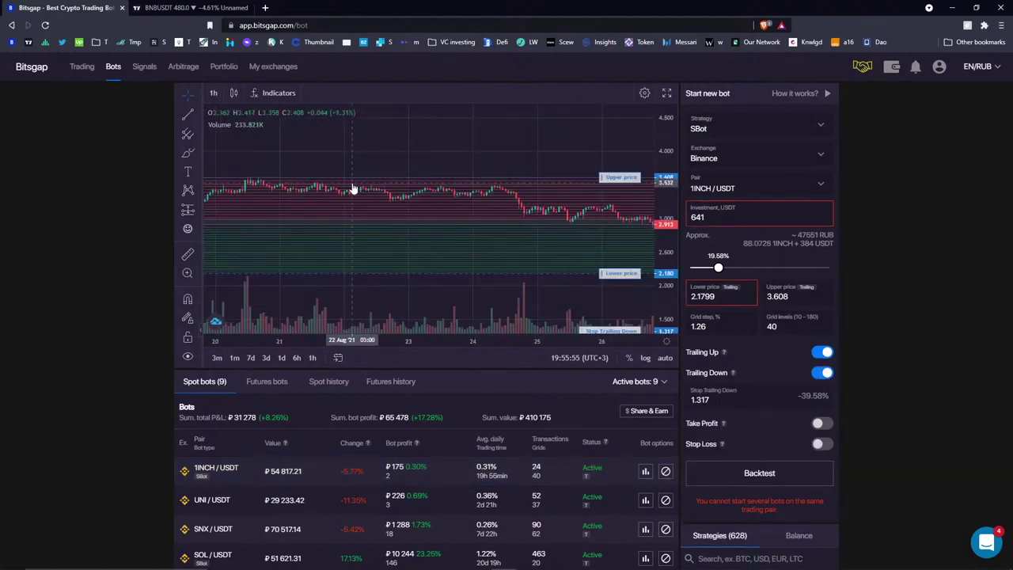
scroll(354, 189, down, 5)
scroll(354, 188, down, 3)
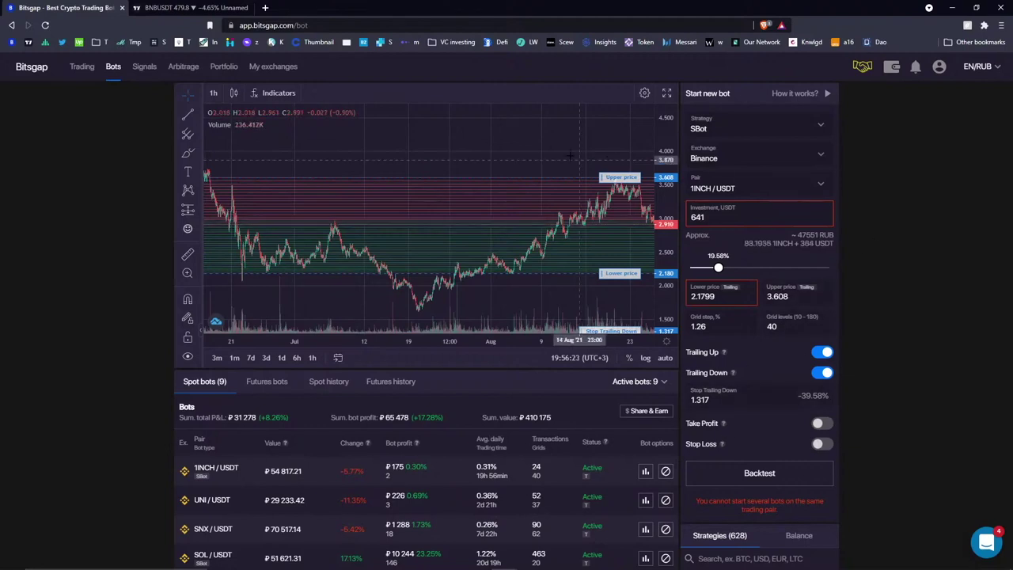
drag(547, 147, 456, 147)
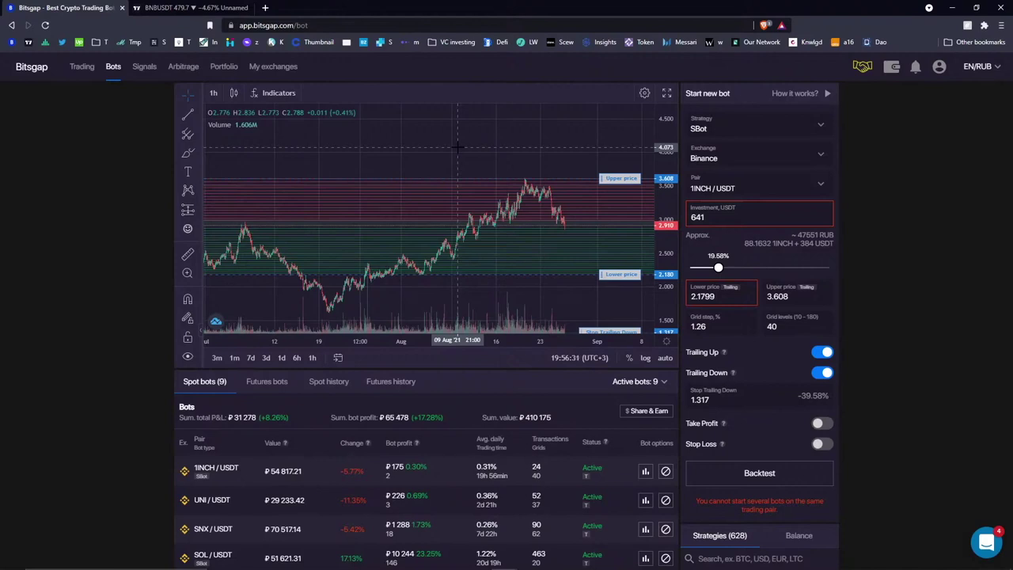
Look through the strategy choices for the new bot without changing SBot, and bring the Stop Trailing Down level into view.
click(750, 136)
click(939, 164)
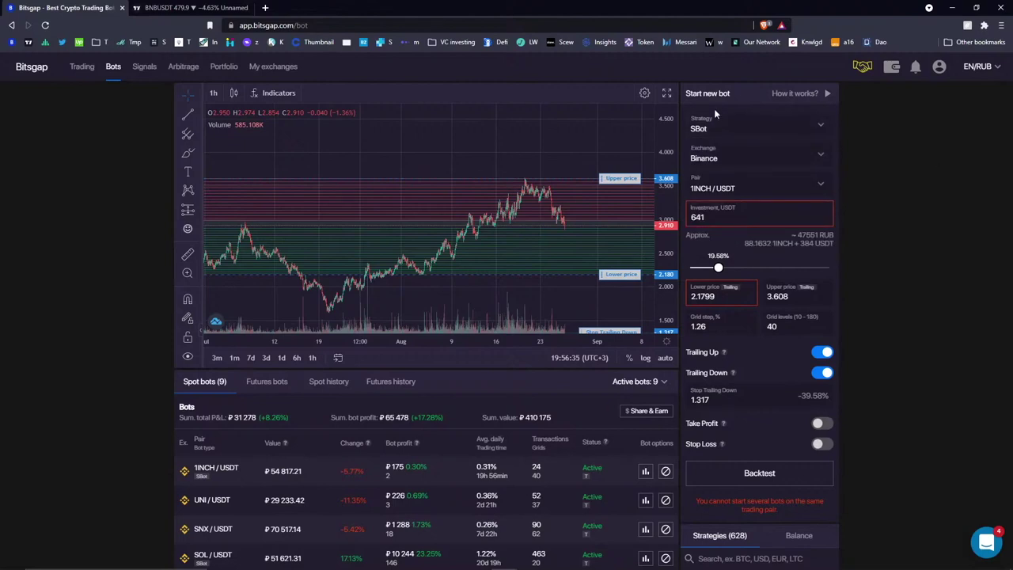
click(717, 125)
click(924, 162)
drag(507, 238, 459, 225)
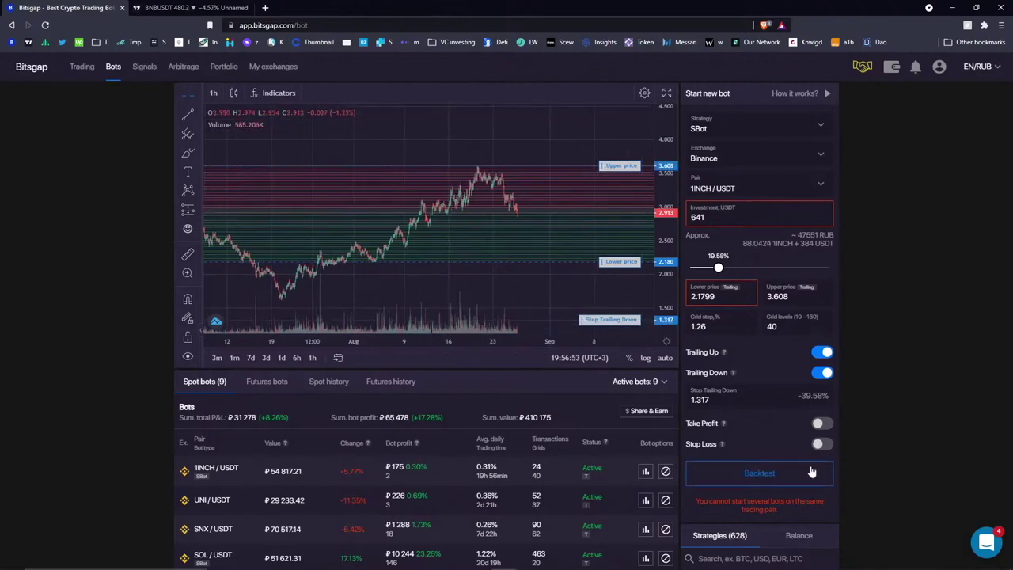
Show the account's currency balances, both in trades and available, alongside the active spot bots.
click(799, 536)
scroll(823, 491, down, 1)
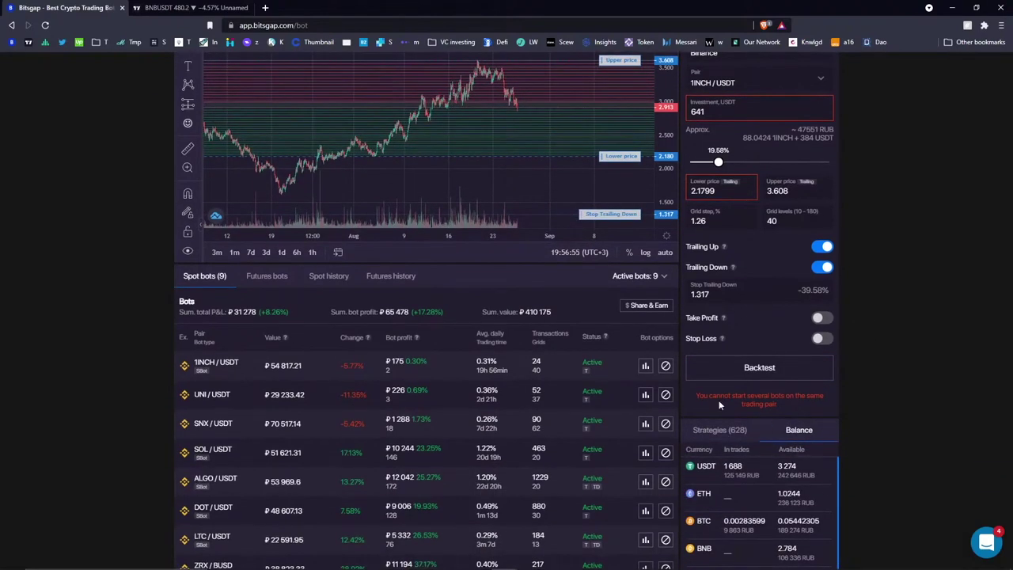
scroll(364, 343, down, 1)
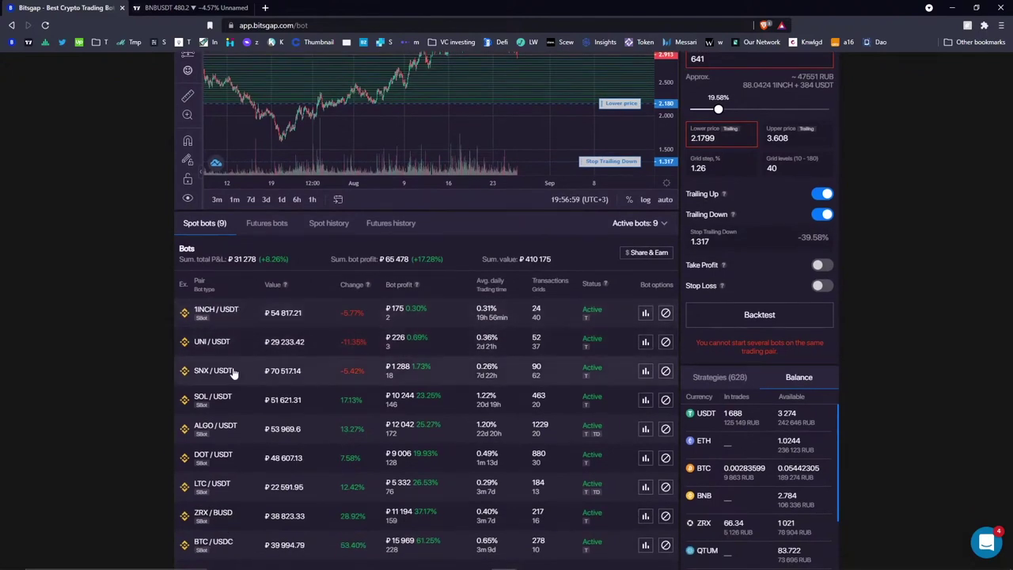
Show the active DOT/USDT bot on the chart, then open its details and close them.
click(266, 454)
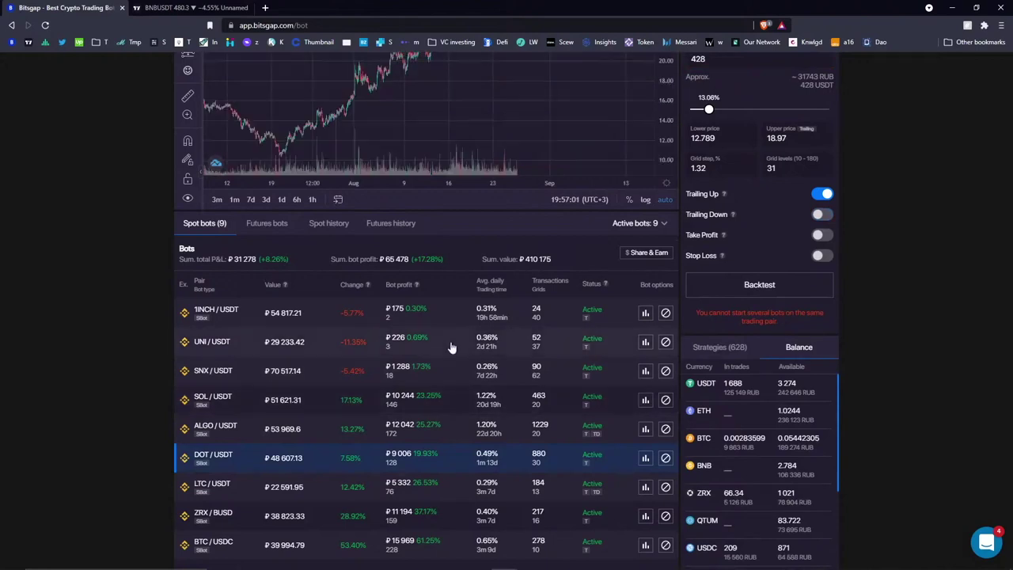
scroll(451, 349, up, 3)
scroll(552, 348, down, 4)
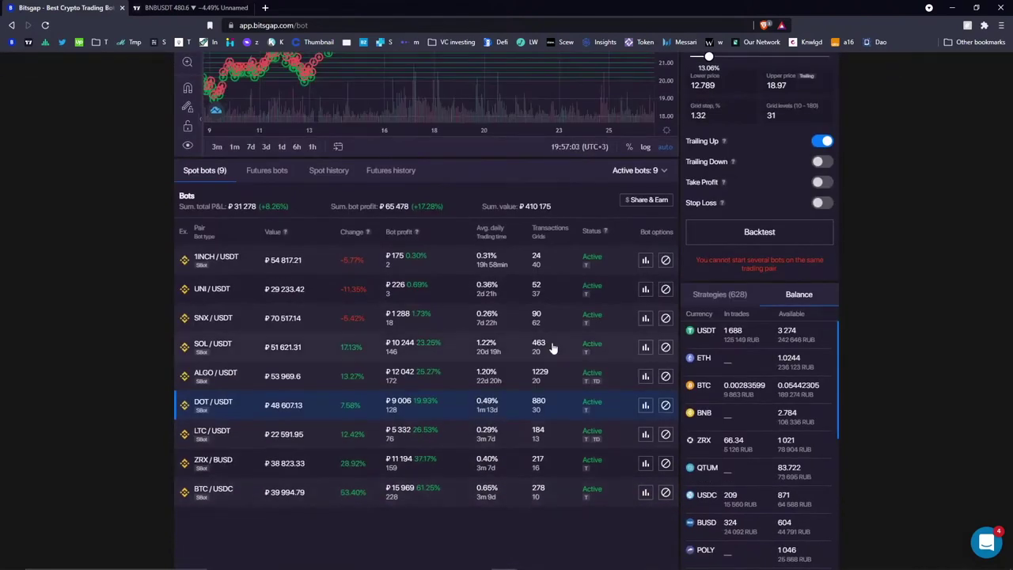
click(645, 404)
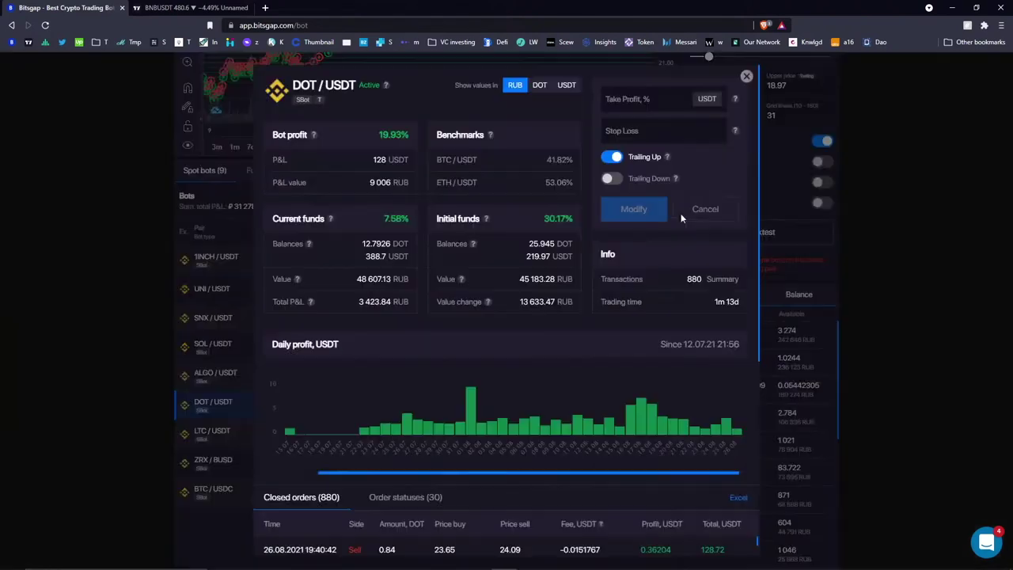
click(746, 76)
Open and close the ALGO/USDT bot's details and show that bot with its trades on the chart.
click(645, 377)
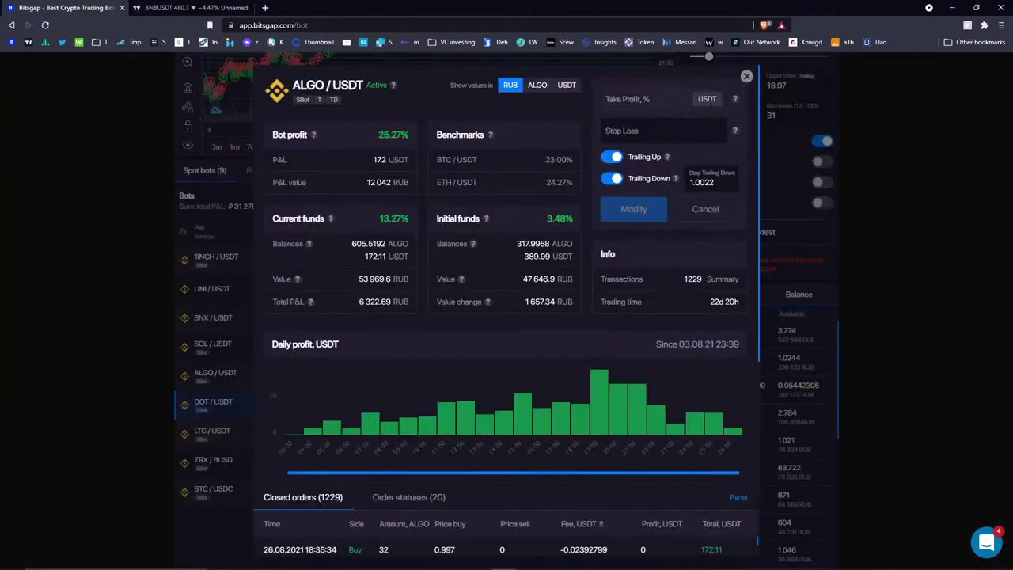
click(227, 427)
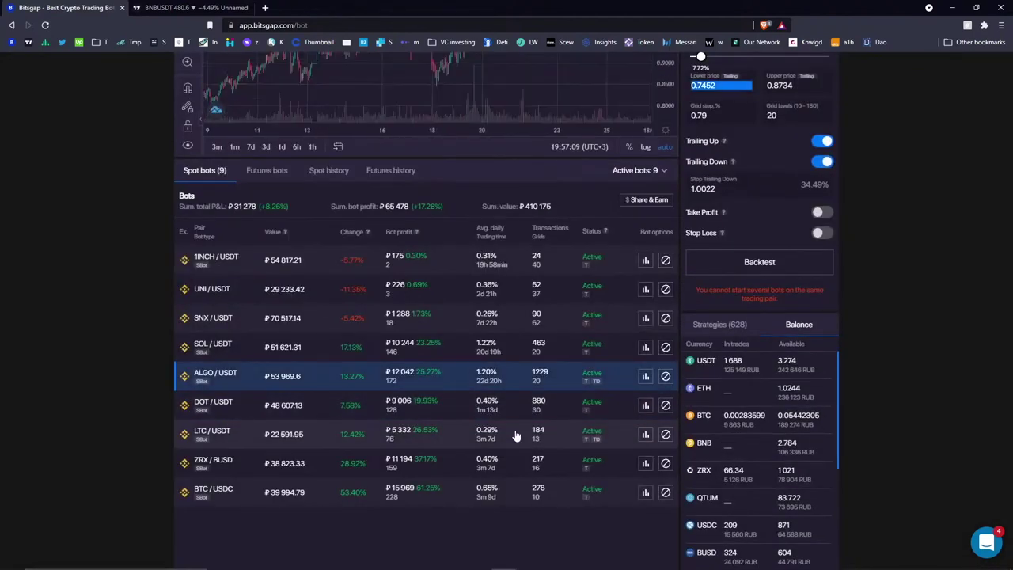
scroll(520, 260, up, 3)
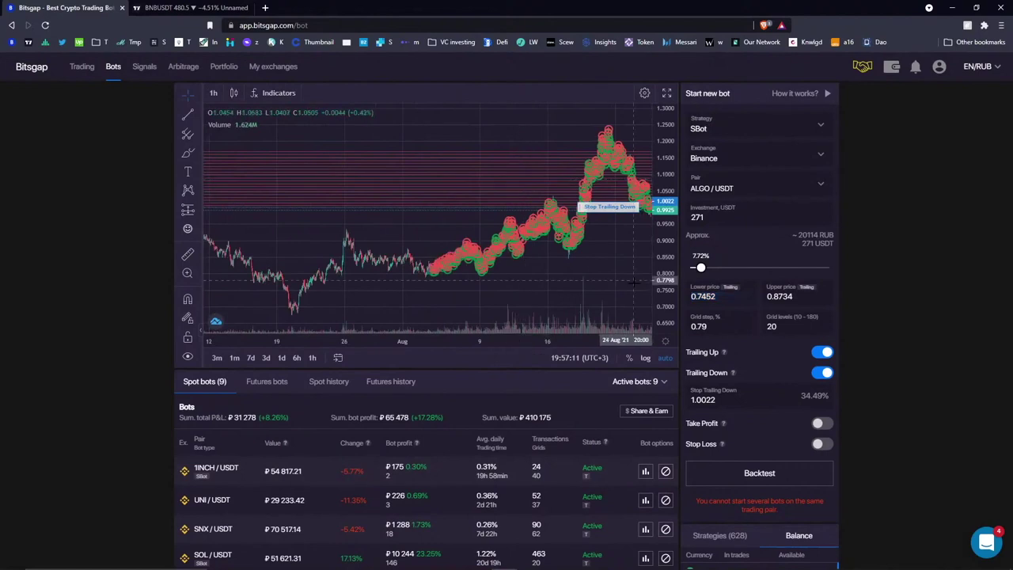
Draw a rectangle over the latest ALGO/USDT prices at the Stop Trailing Down level, from about 1.0426 to 0.9970.
click(190, 155)
click(199, 155)
click(237, 196)
click(483, 191)
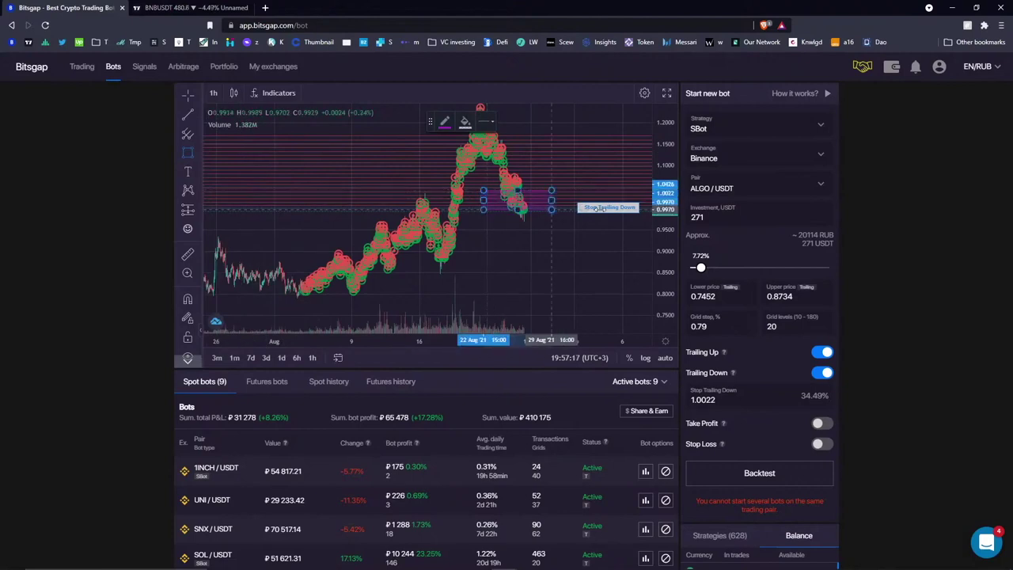
click(632, 212)
Examine the ALGO/USDT chart around the rectangle and the Stop Trailing Down level, along with the account balances.
drag(575, 165, 514, 201)
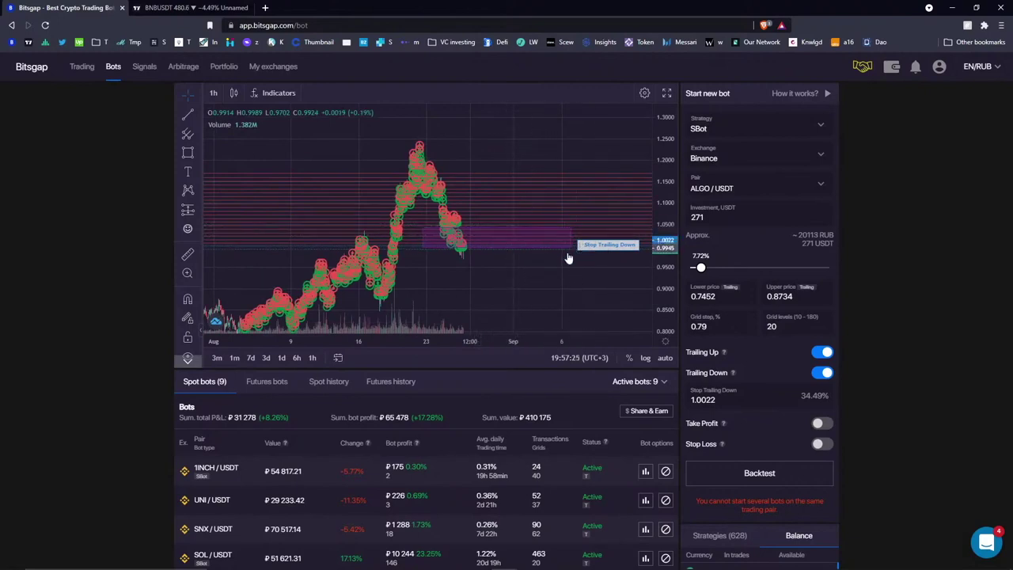
drag(526, 271, 573, 248)
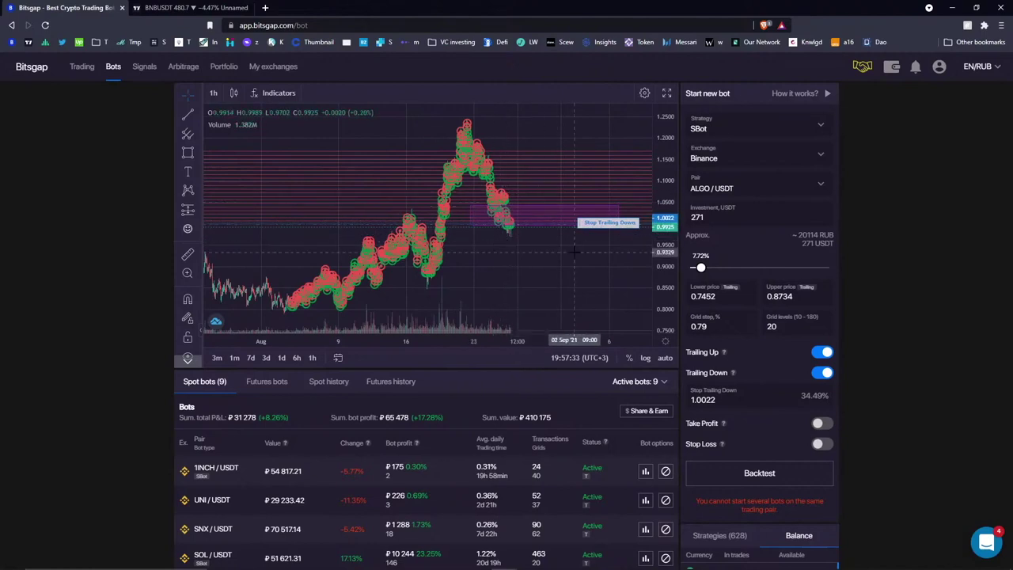
drag(507, 283, 384, 261)
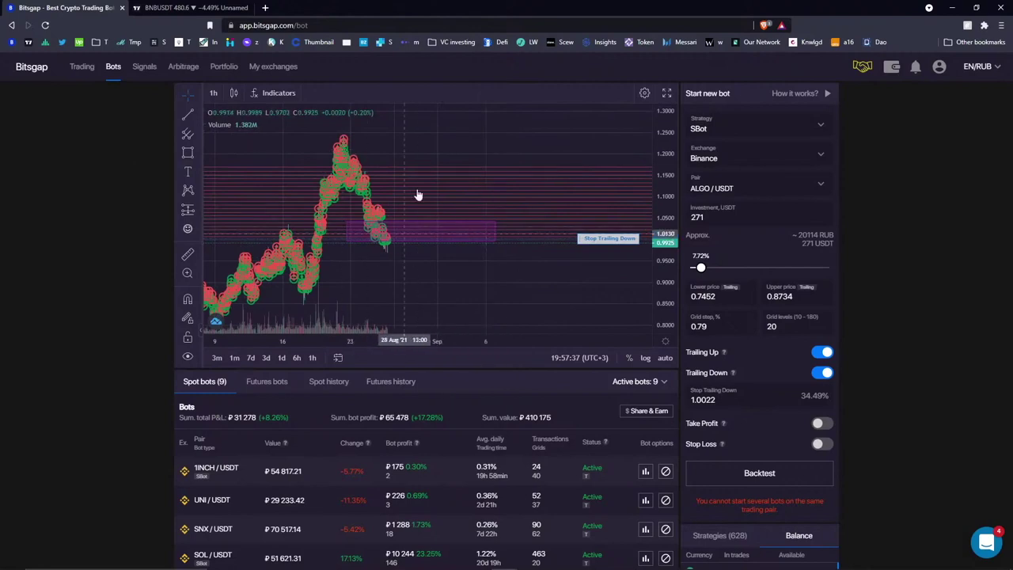
drag(373, 247, 449, 237)
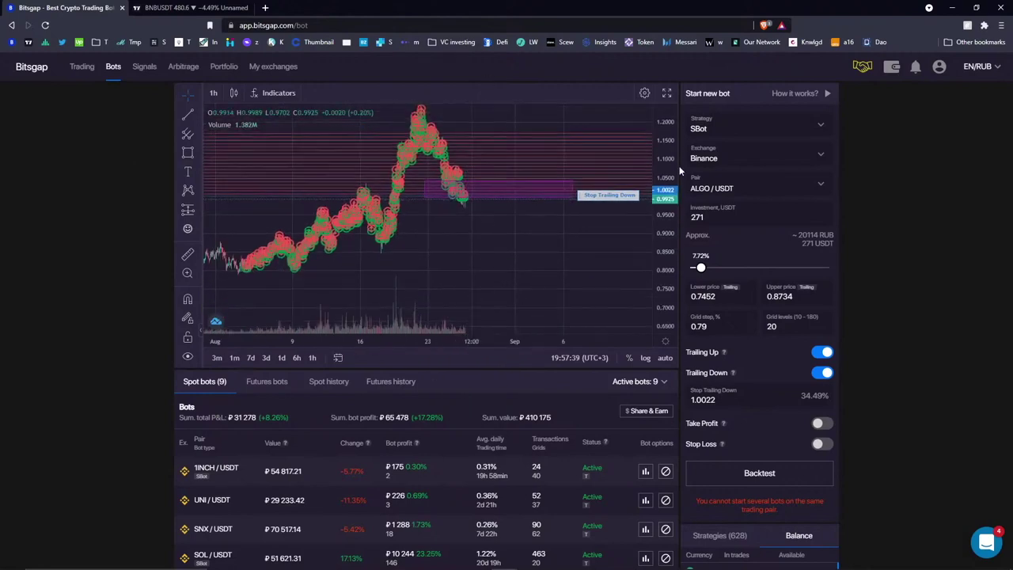
scroll(546, 428, down, 2)
scroll(547, 427, up, 2)
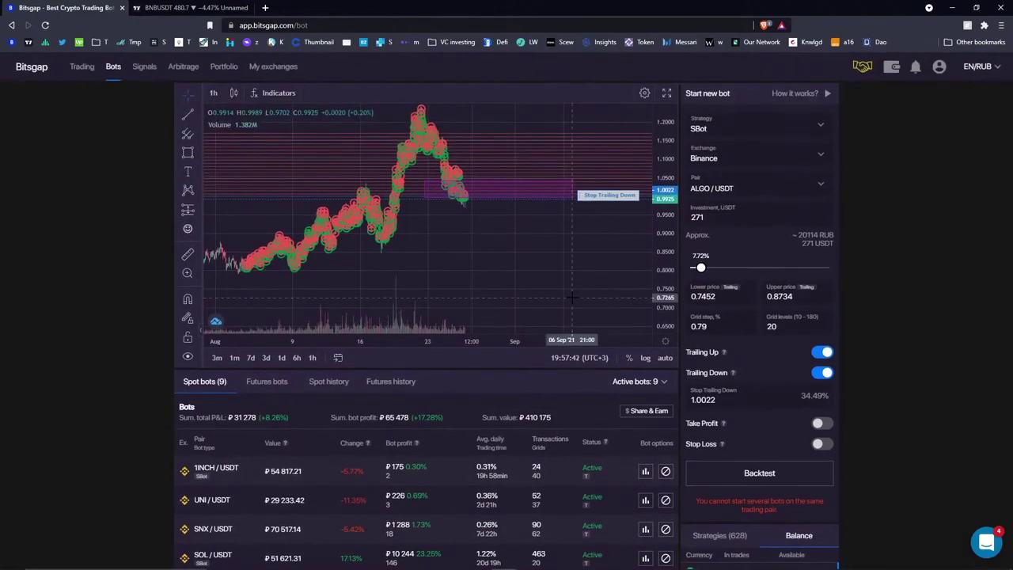
scroll(673, 419, down, 1)
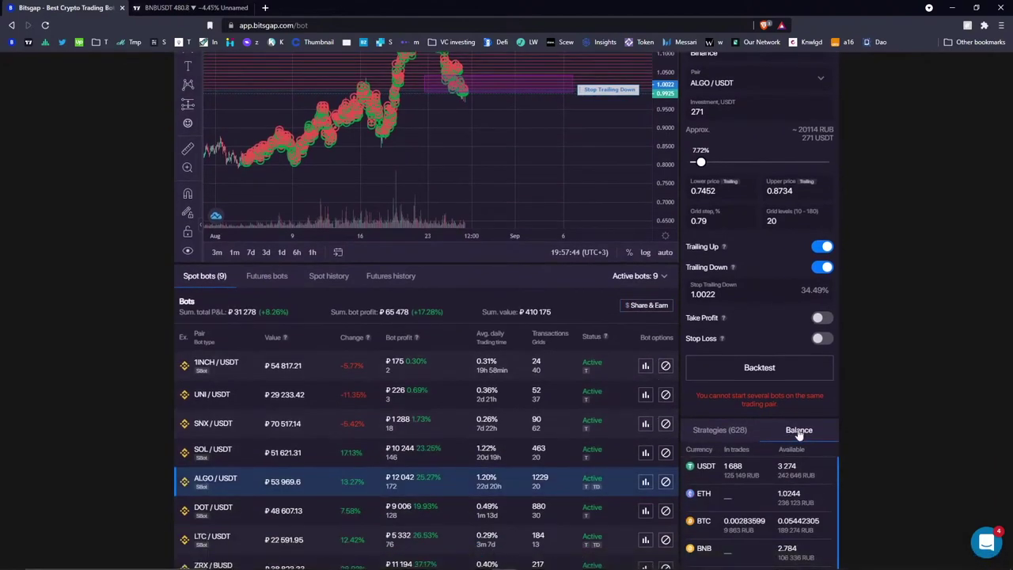
scroll(340, 326, up, 1)
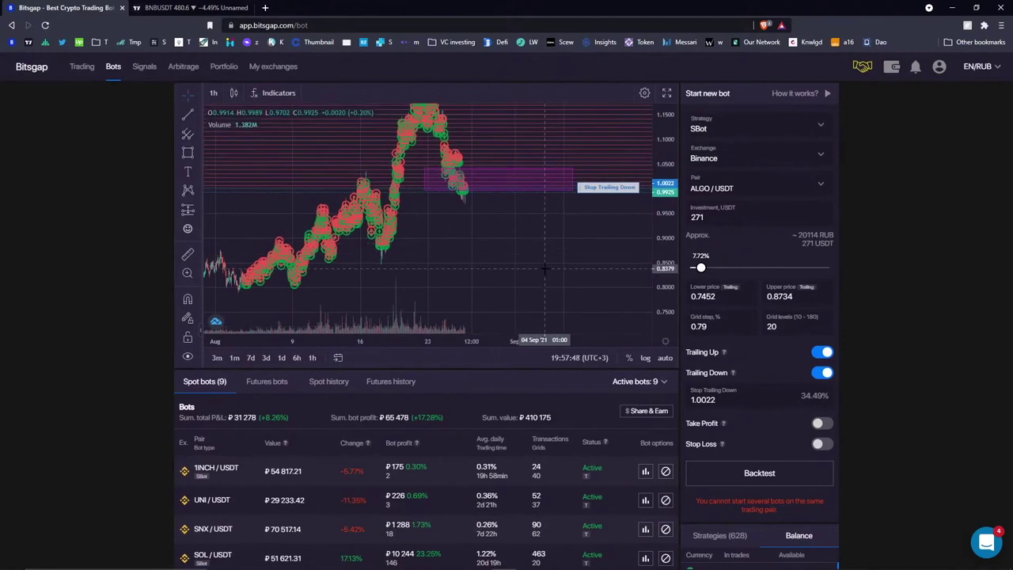
drag(544, 251, 451, 284)
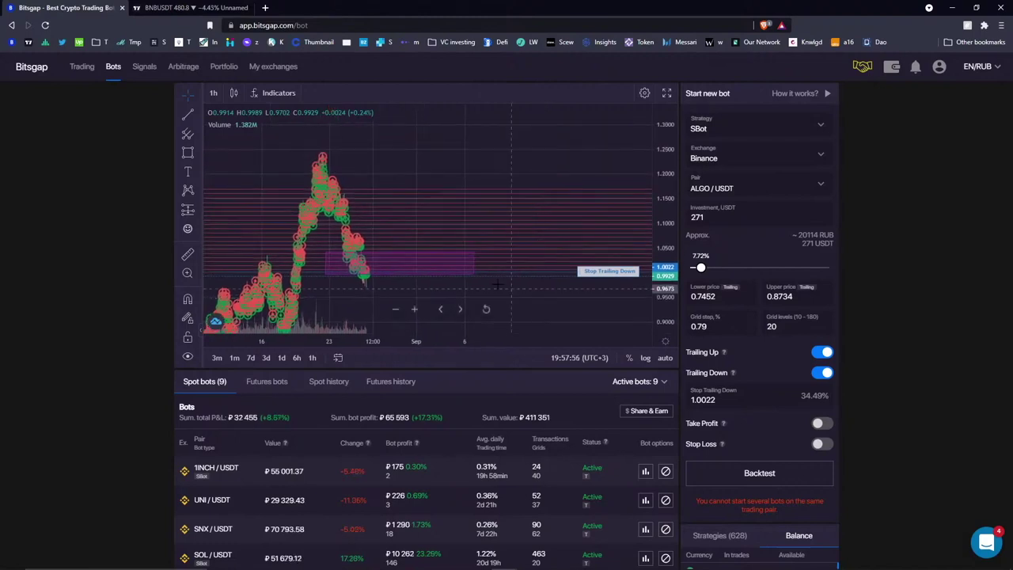
Mark descending crosses over the upper ALGO/USDT grid lines with the Brush, and delete the scribble made beside the Stop Trailing Down level.
click(198, 170)
click(198, 155)
click(230, 171)
mouse_move(435, 194)
mouse_down()
mouse_move(449, 186)
mouse_move(523, 209)
mouse_up()
drag(428, 188, 415, 193)
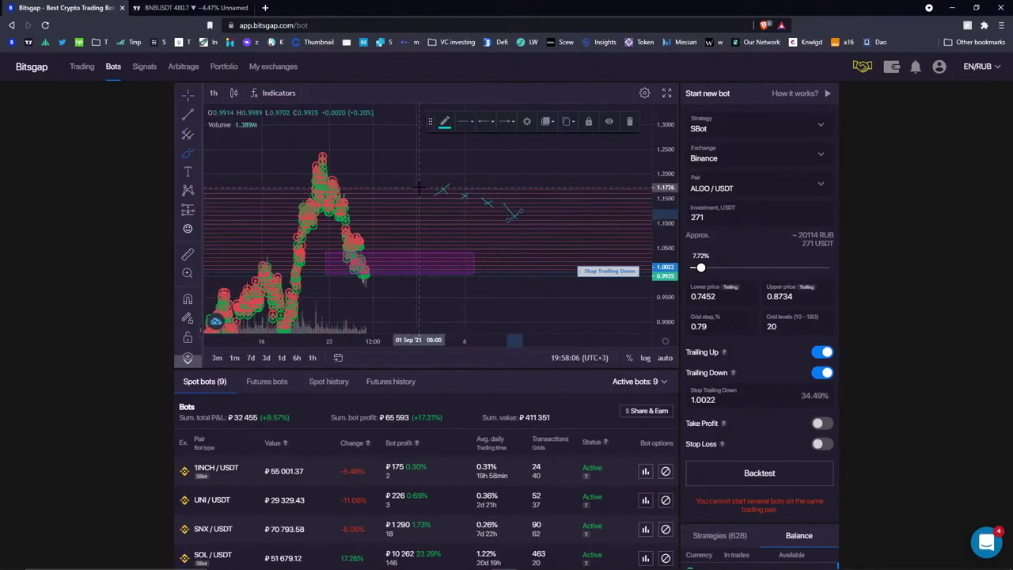
drag(471, 270, 519, 275)
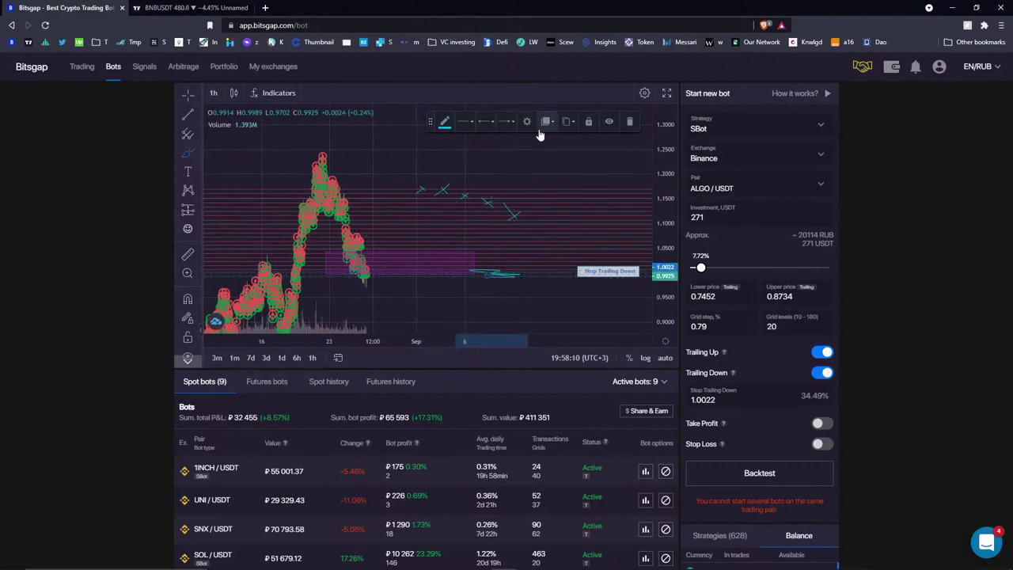
click(633, 124)
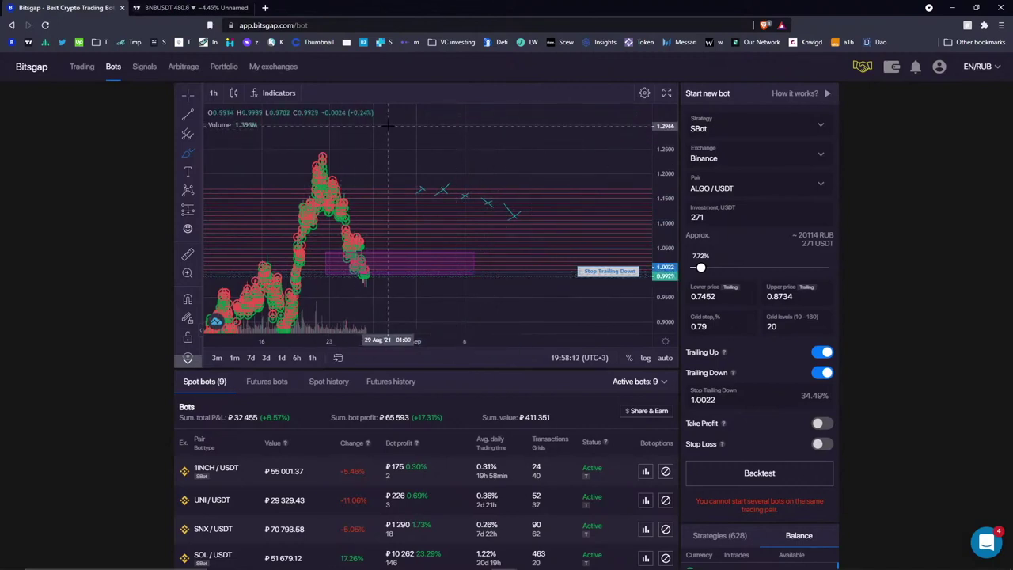
Write a short mark with the Brush above the ALGO/USDT grid lines, and remove all drawings from the chart.
drag(394, 133, 419, 119)
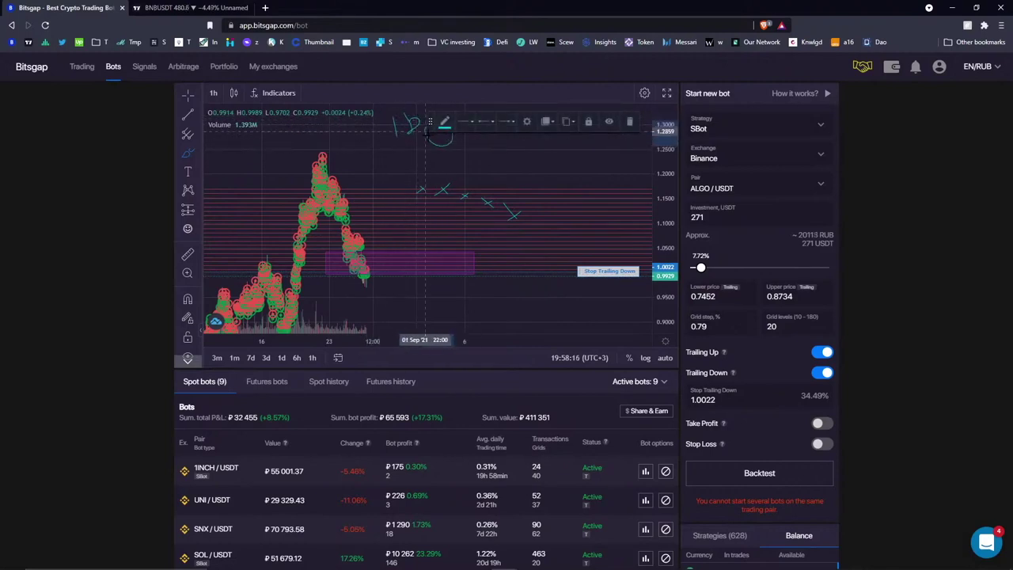
click(503, 130)
right_click(521, 129)
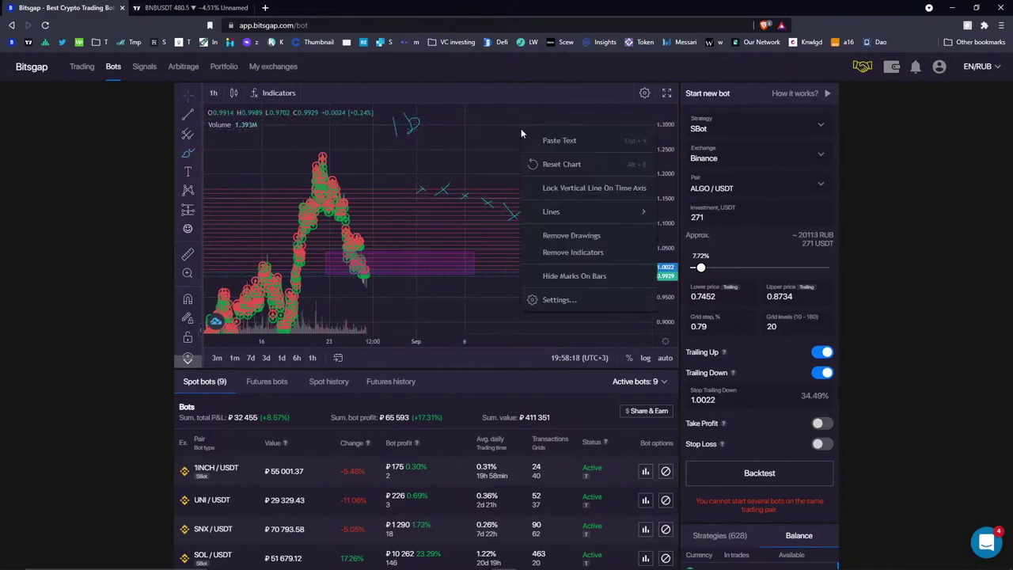
click(596, 234)
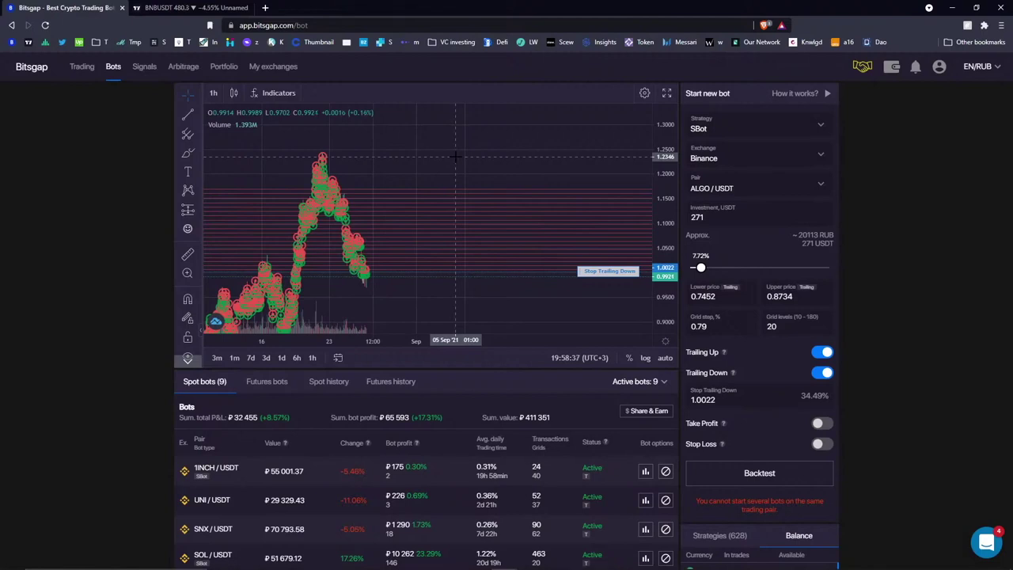
Open bitsgap.com in a new browser tab and go to the Bitsgap blog.
click(265, 8)
text(bitsg)
key(Return)
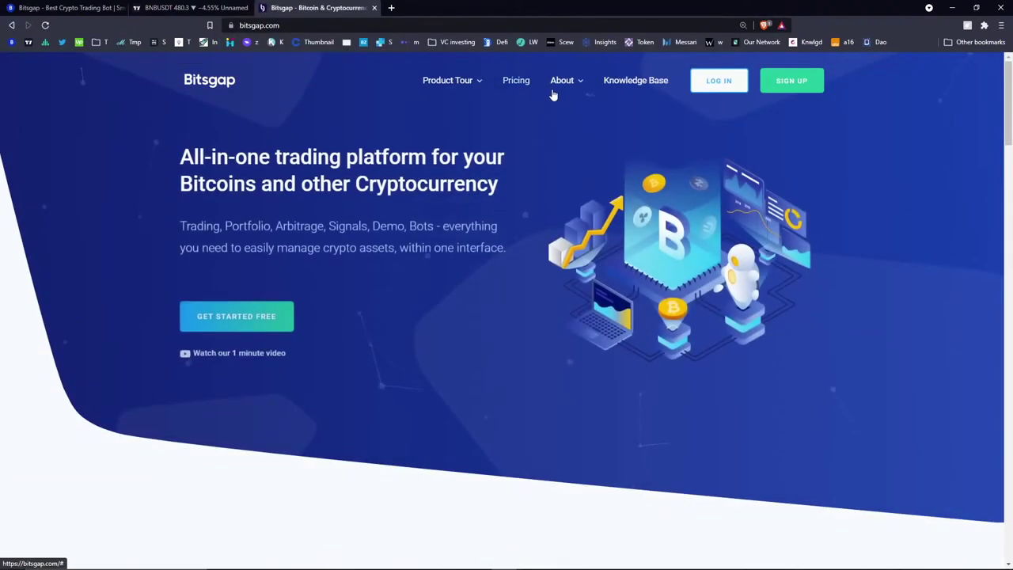
mouse_move(563, 82)
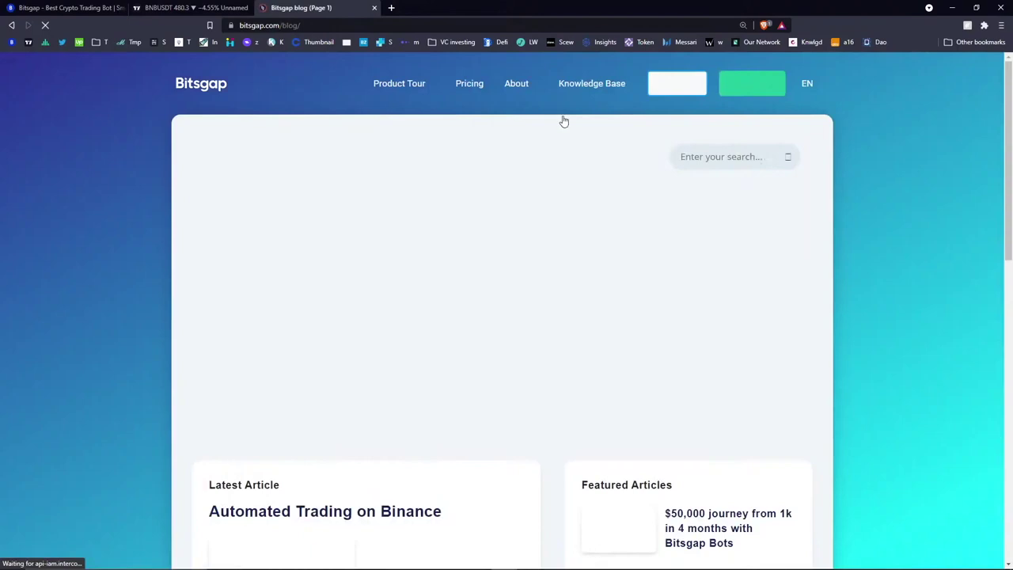
Look through the recent articles on the first two pages of the Bitsgap blog.
scroll(501, 236, down, 3)
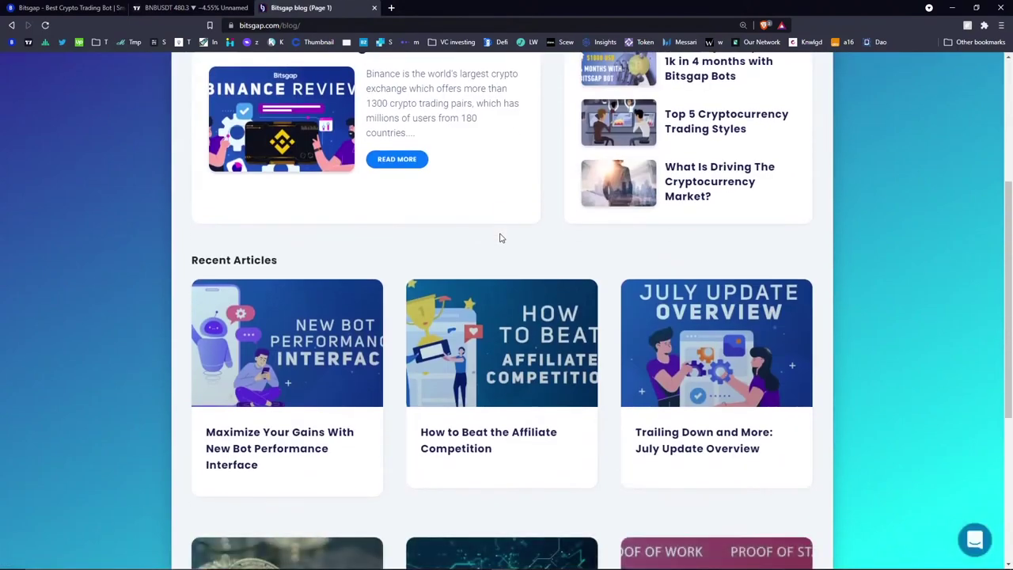
scroll(500, 237, down, 4)
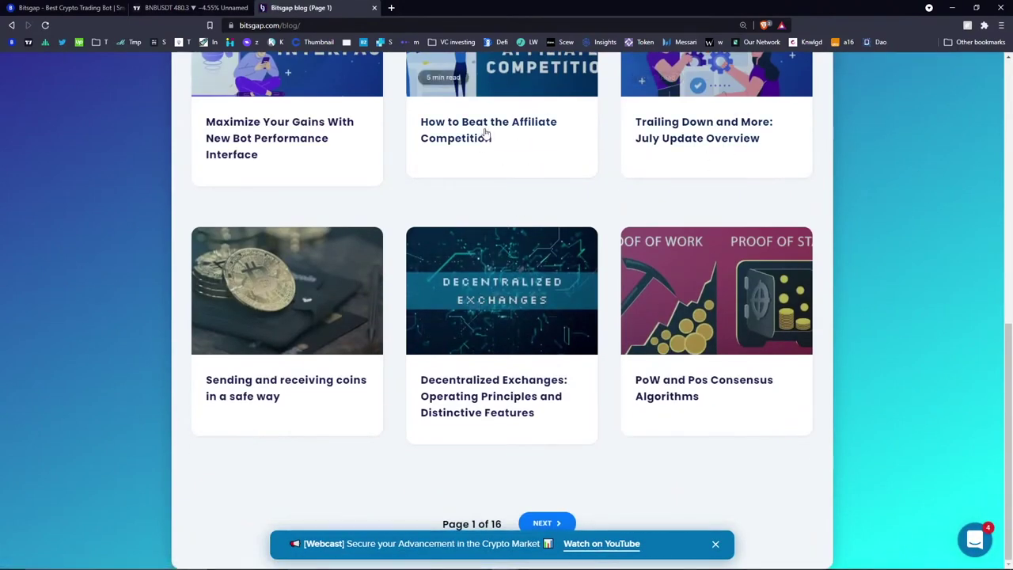
scroll(507, 154, up, 1)
scroll(597, 171, down, 1)
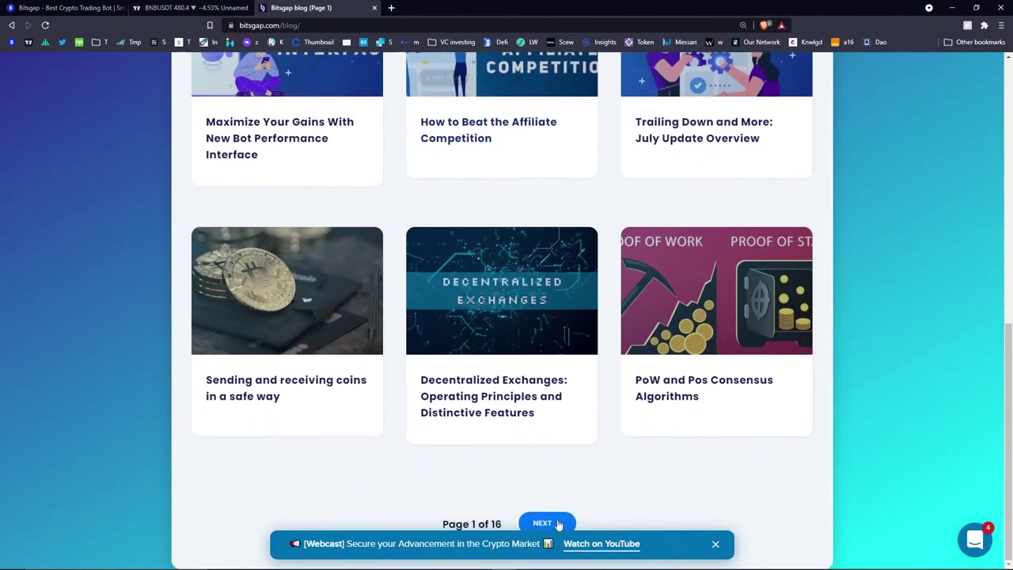
click(543, 522)
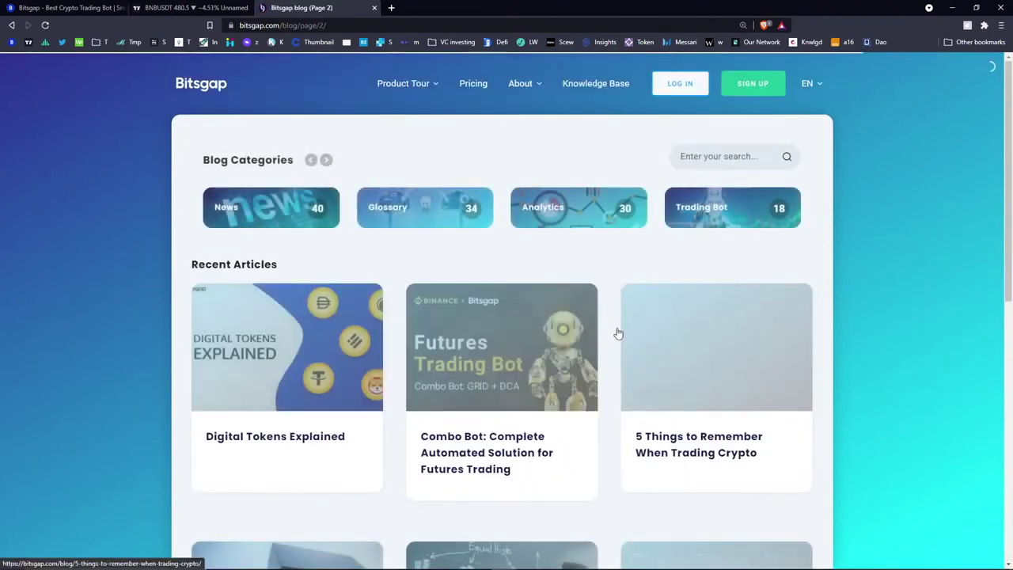
scroll(602, 253, down, 4)
scroll(584, 185, up, 2)
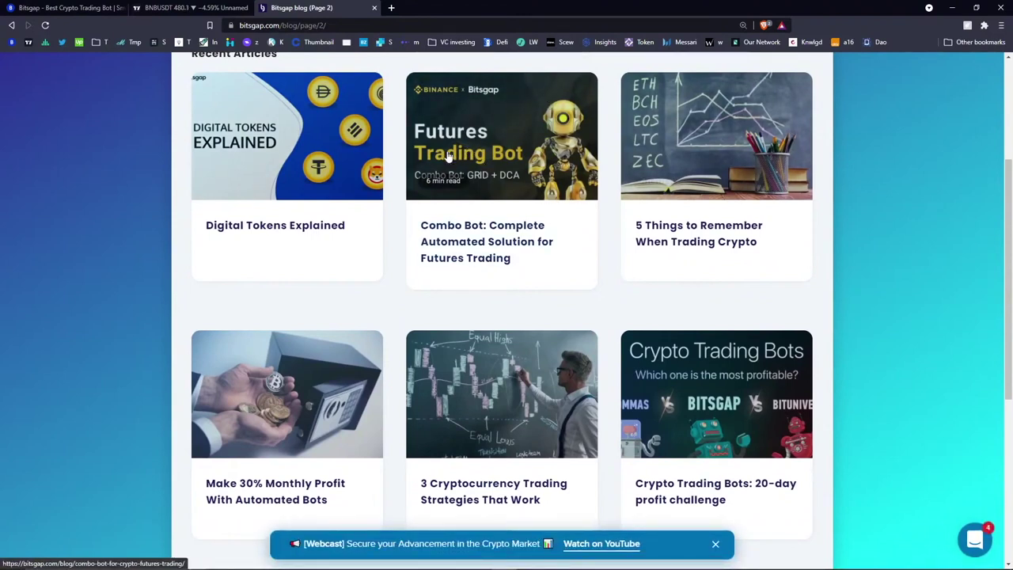
scroll(682, 179, down, 3)
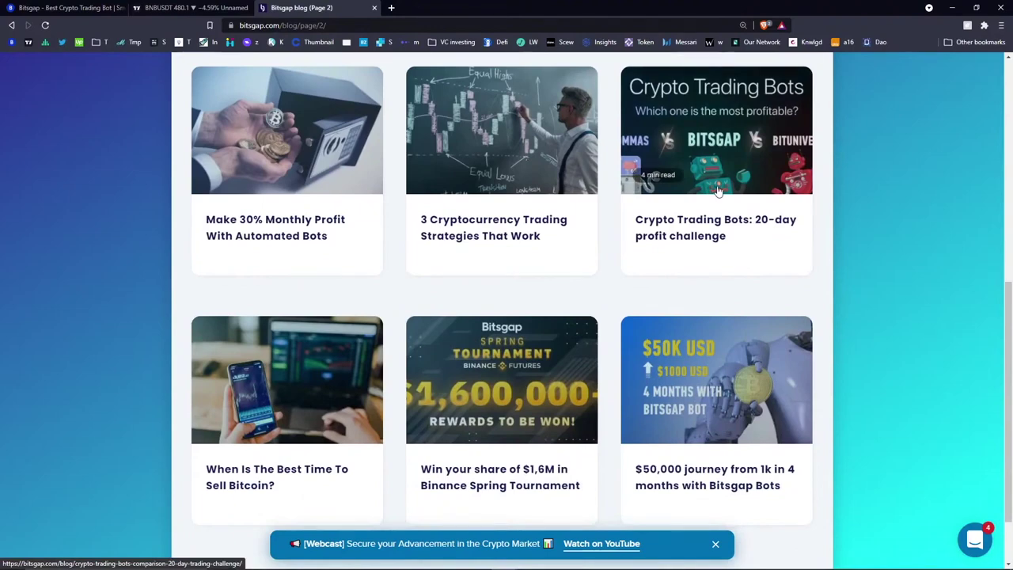
scroll(686, 248, down, 1)
click(581, 523)
Show the blog's Trading Bot category and open the article "Automated strategies - market formations - part I".
click(695, 213)
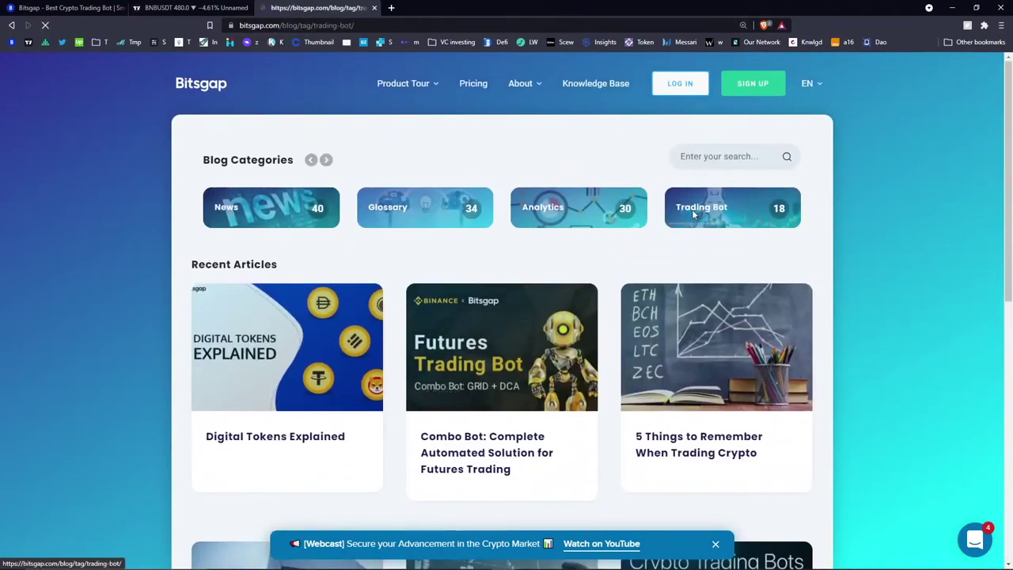
scroll(463, 333, down, 3)
scroll(464, 333, down, 3)
click(717, 323)
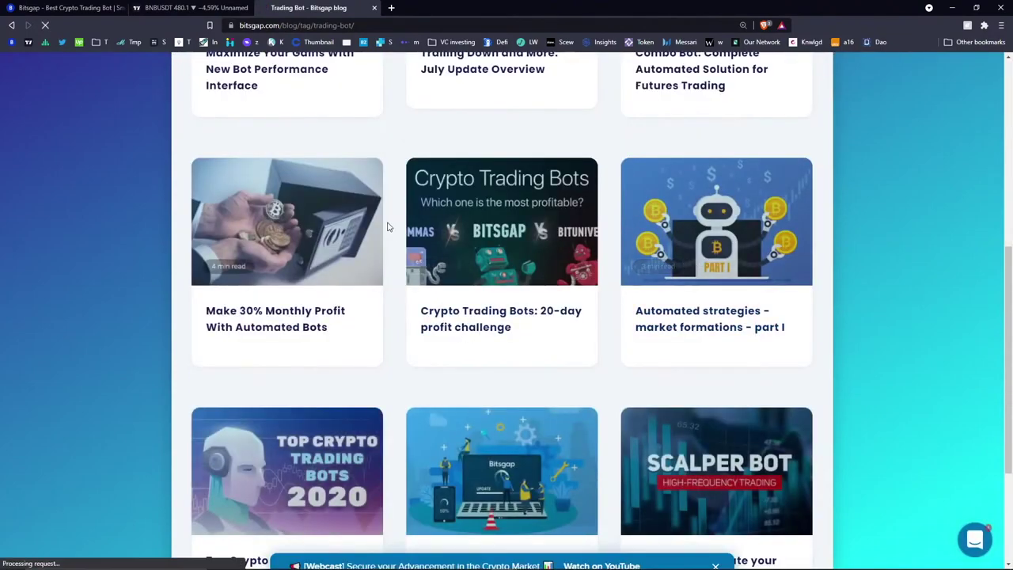
Skim the market formations article through its conclusion on trading patterns, and return to the Trading Bot category.
scroll(475, 277, down, 5)
scroll(457, 361, down, 15)
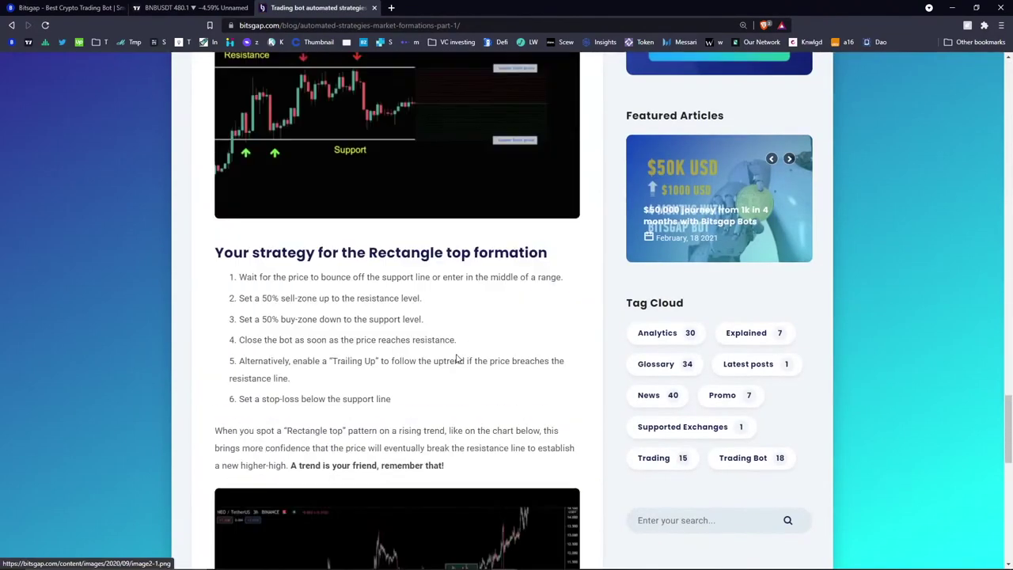
scroll(387, 253, down, 6)
scroll(387, 254, up, 2)
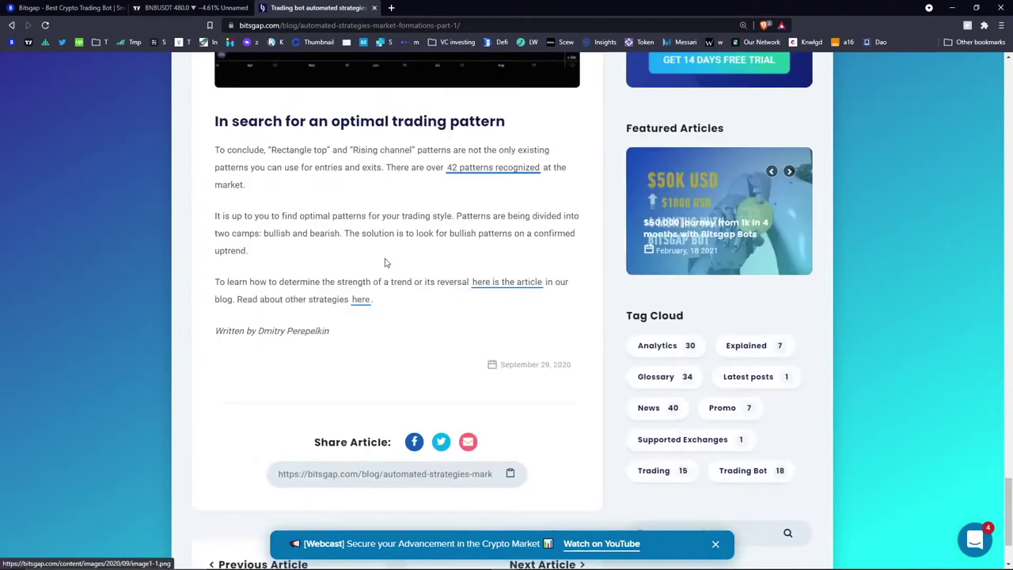
drag(343, 292, 250, 289)
click(389, 299)
key(alt+Left)
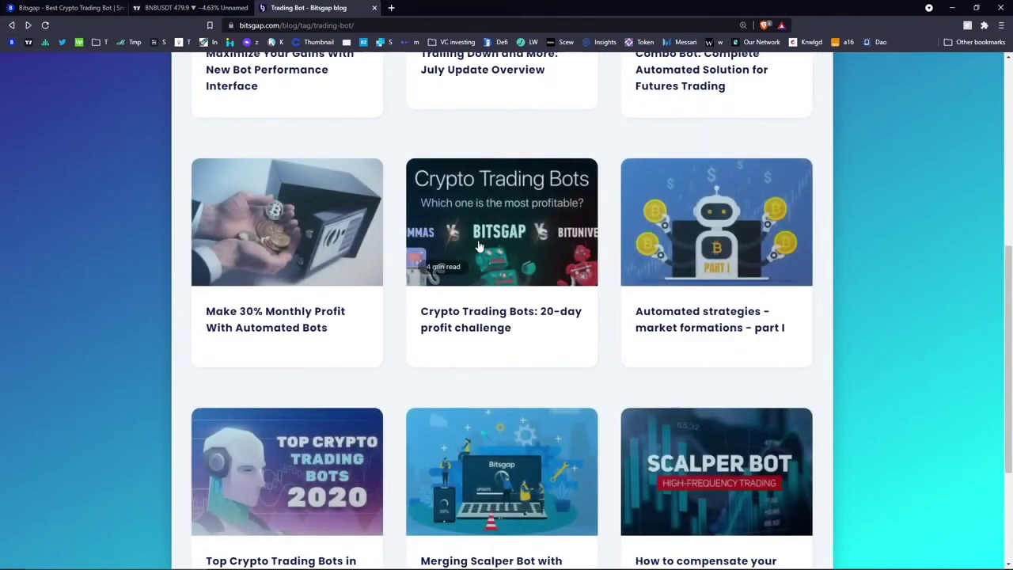
Look through the rest of the Trading Bot articles, including those on the category's second page.
scroll(302, 315, down, 2)
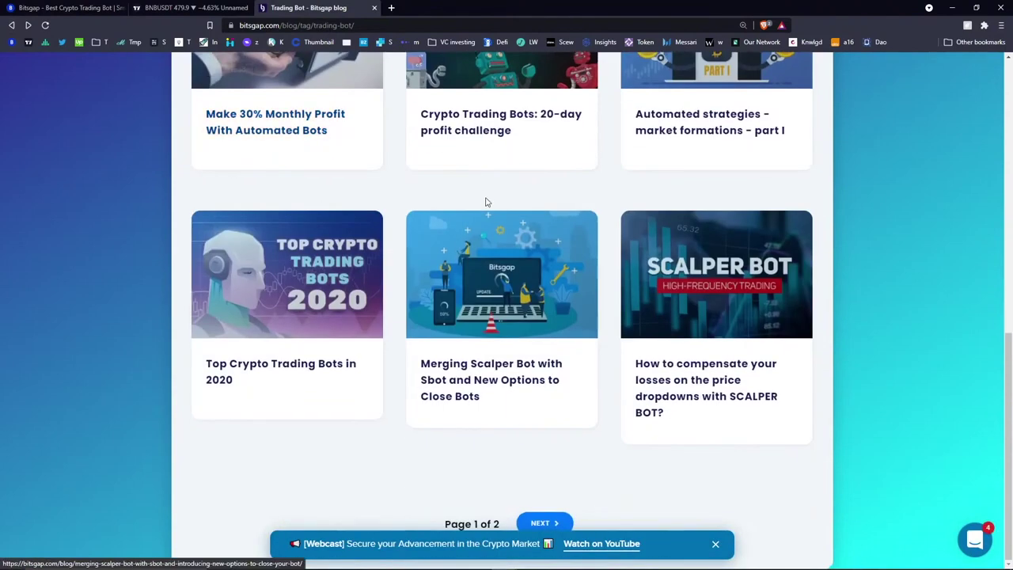
click(539, 522)
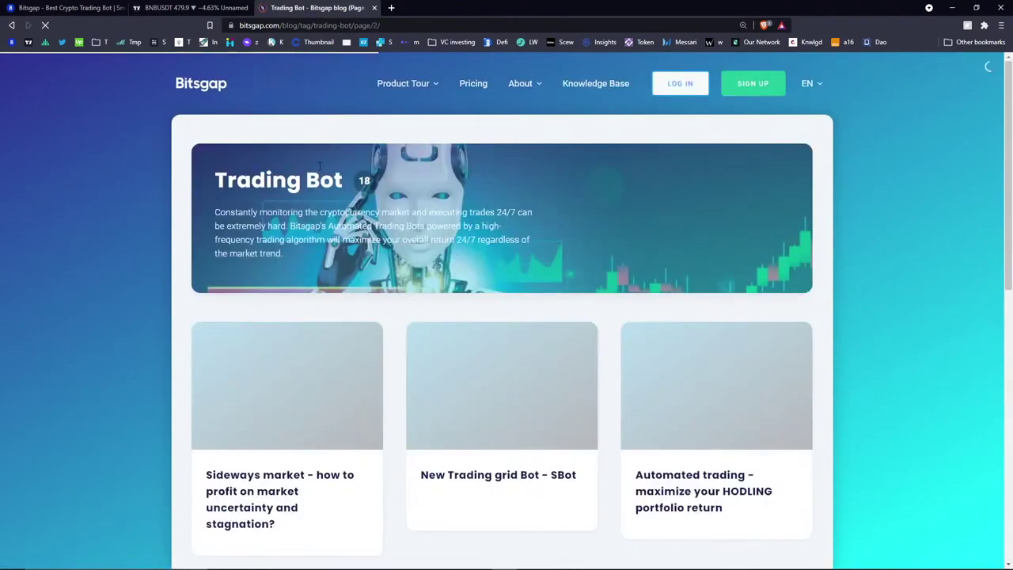
scroll(566, 265, down, 3)
scroll(566, 264, down, 4)
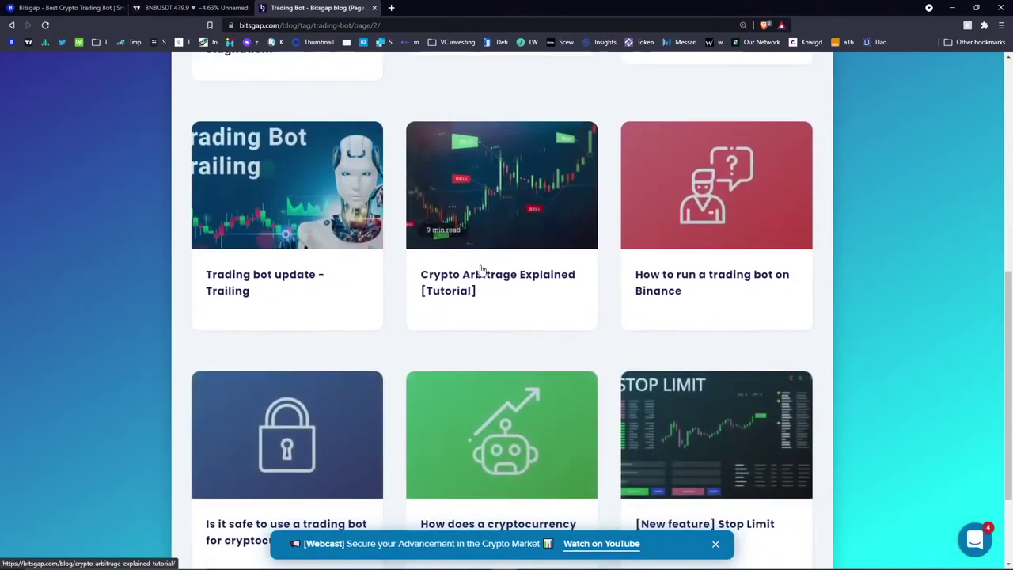
scroll(480, 265, up, 4)
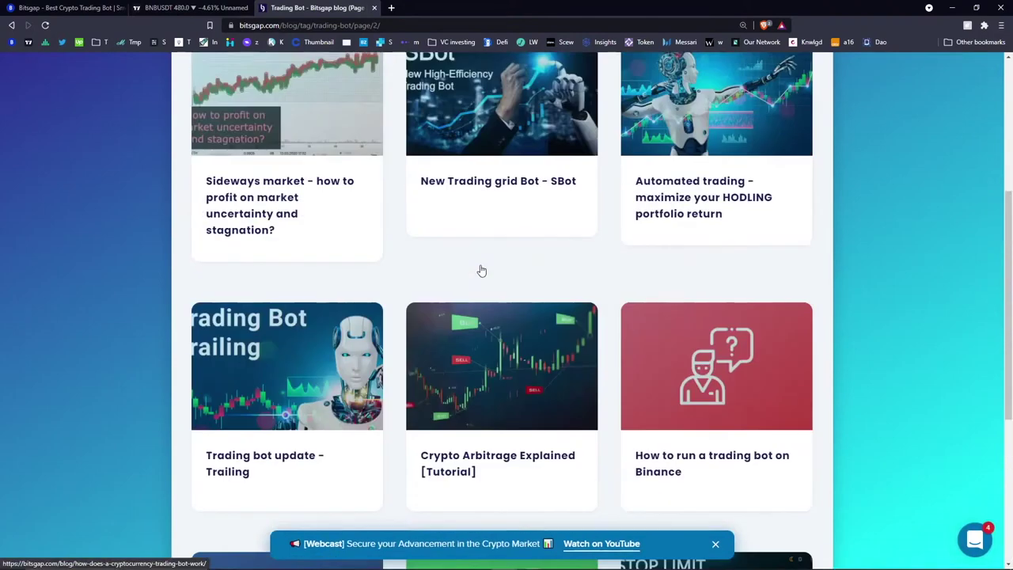
scroll(482, 271, up, 4)
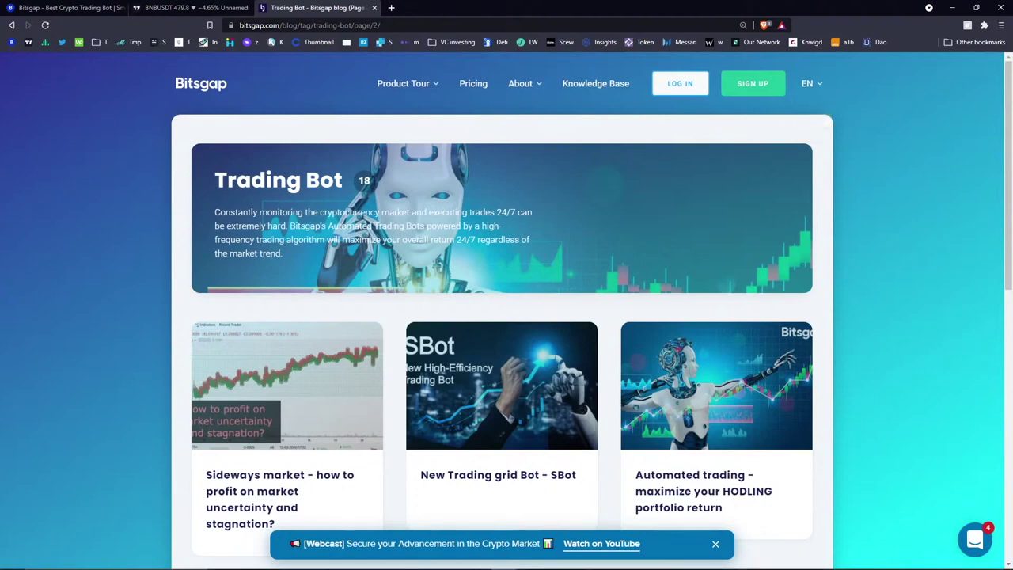
Revisit the portfolio note in TradingView, and switch back to Bitsgap to review the ALGO/USDT chart and the active spot bots.
click(190, 10)
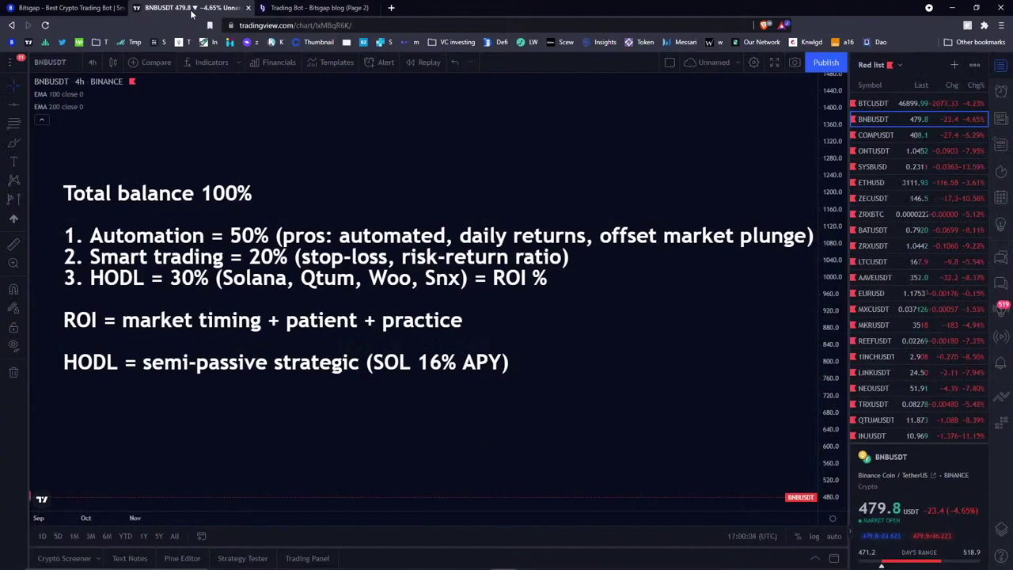
click(61, 9)
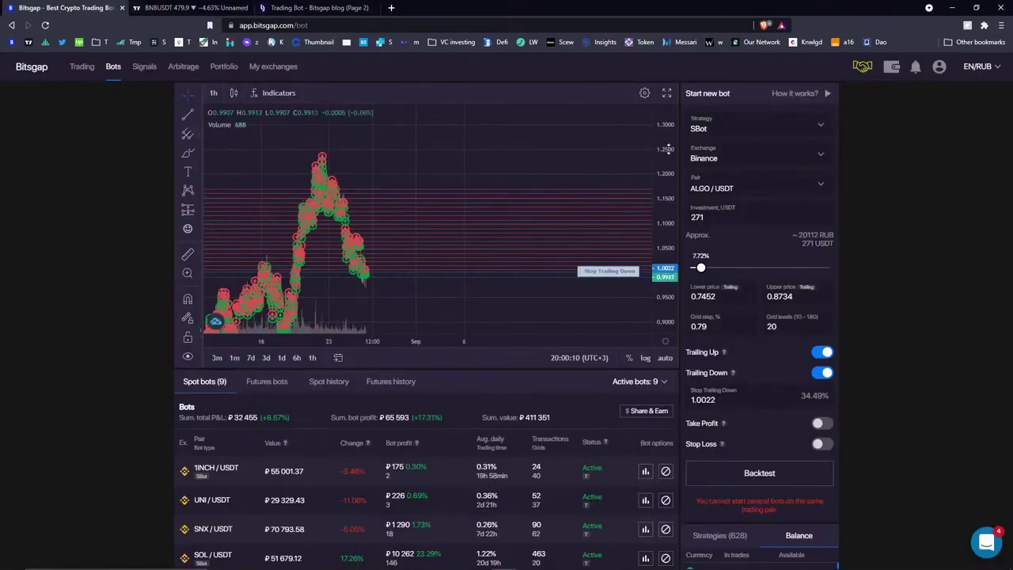
drag(667, 136, 414, 282)
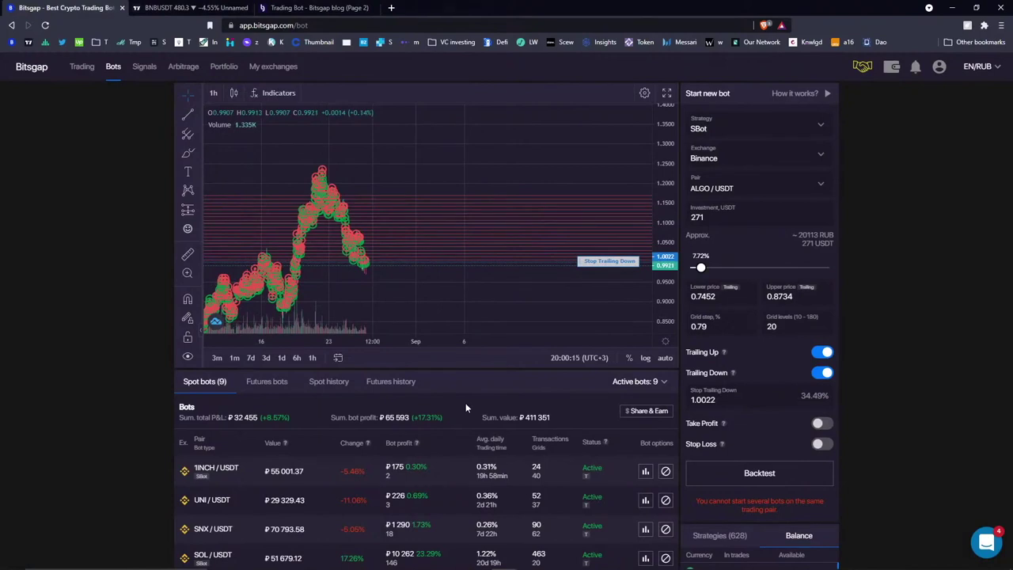
scroll(466, 406, down, 3)
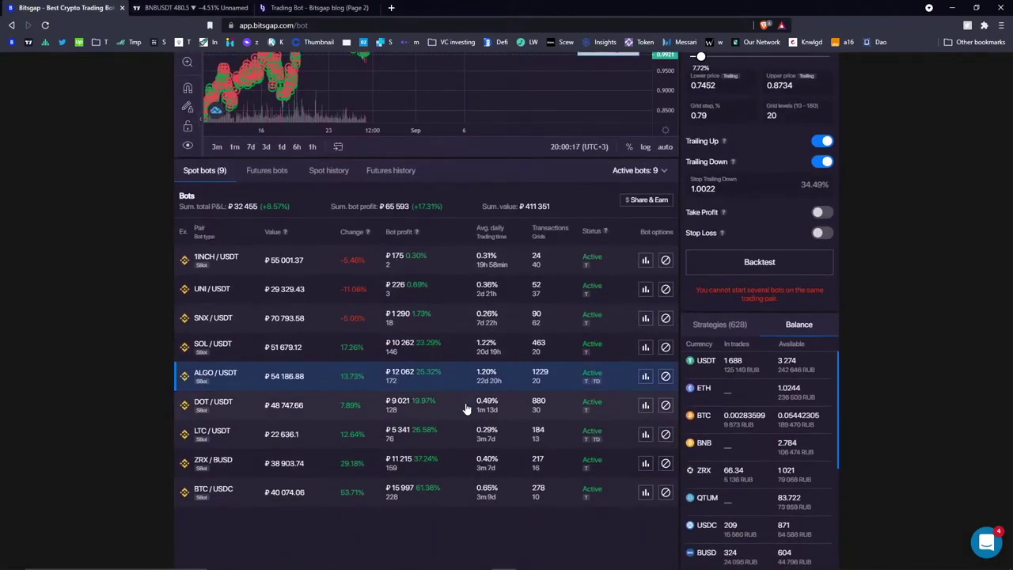
scroll(466, 407, up, 2)
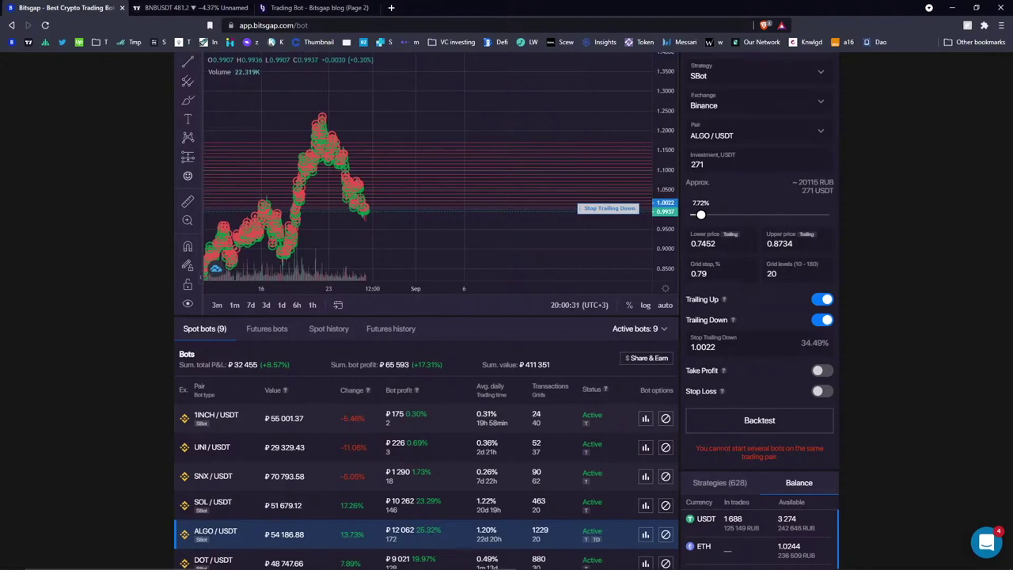
Open the Bitsgap support chat from the bots page.
click(986, 542)
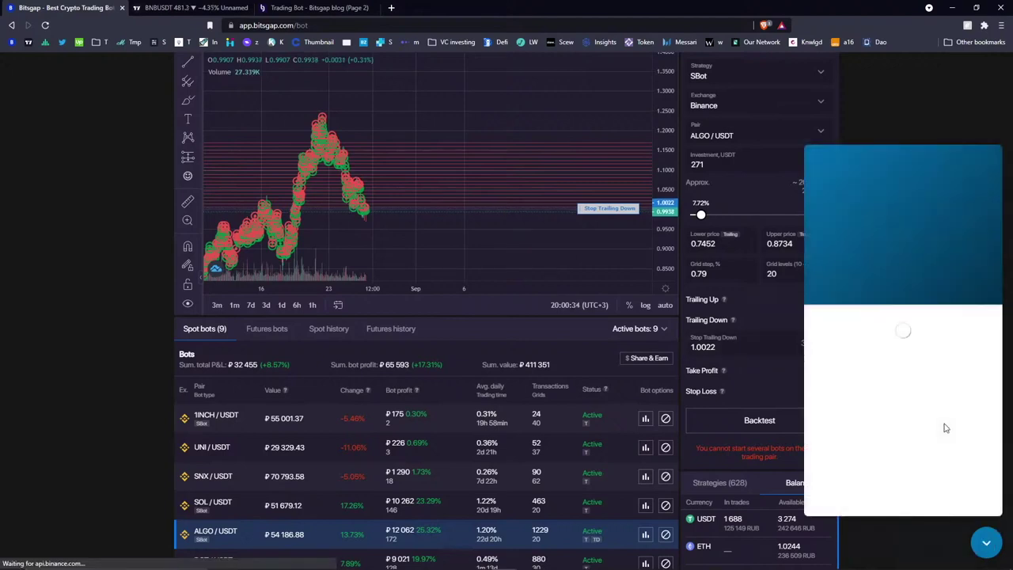